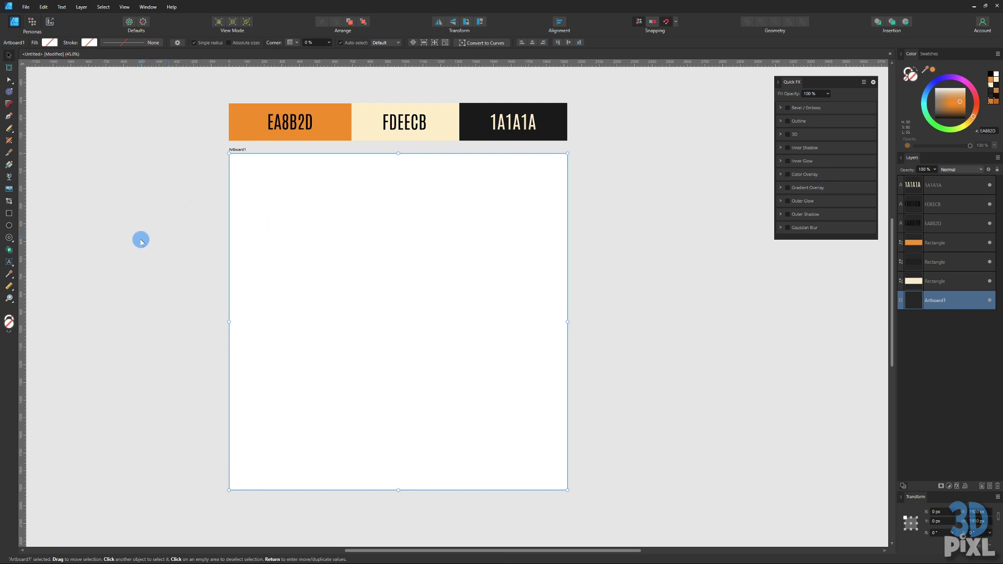
- Draw two orange EA8B2D ellipses side by side near the artboard's top
left_click(8, 225)
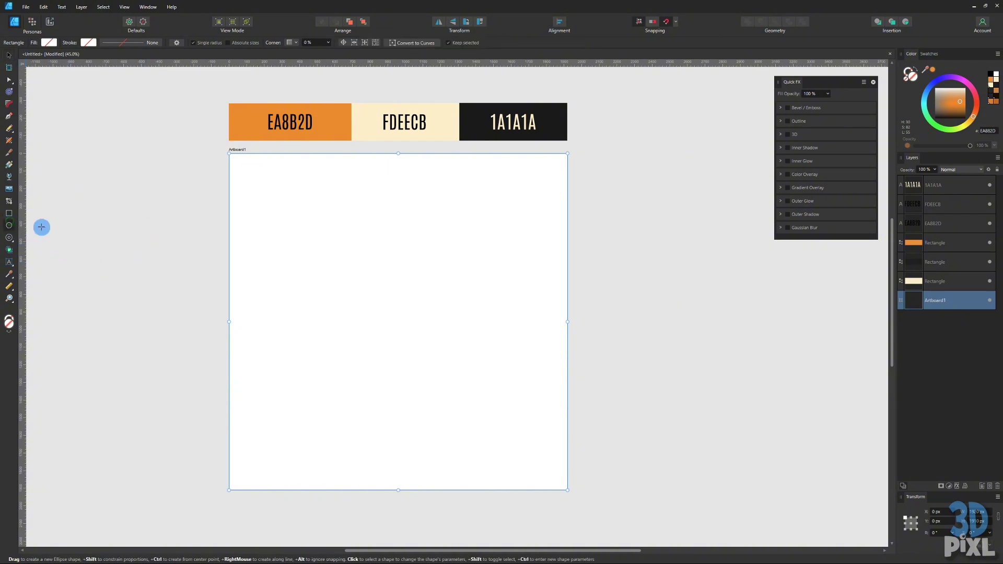
left_click_drag(242, 194, 381, 322)
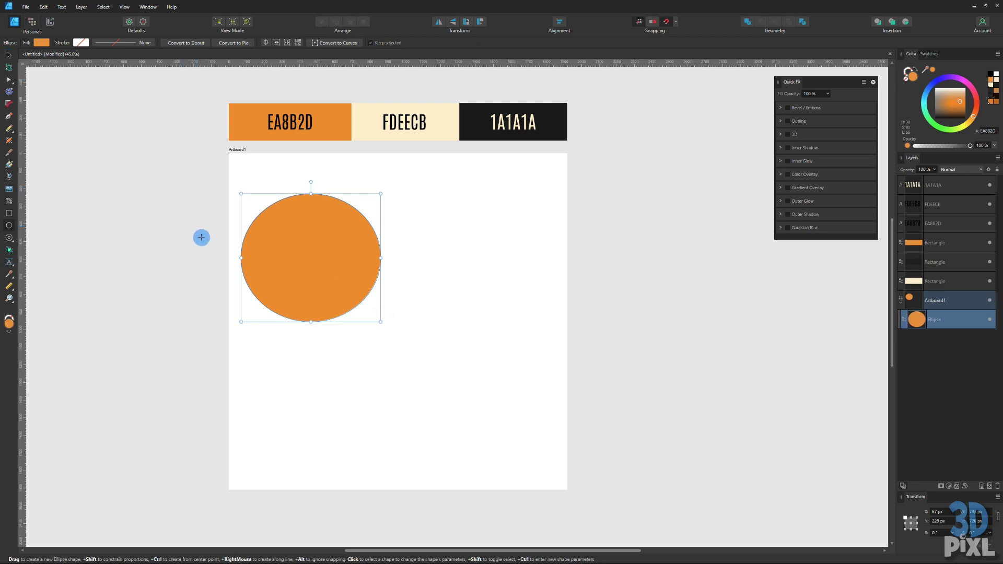
left_click_drag(384, 220, 533, 358)
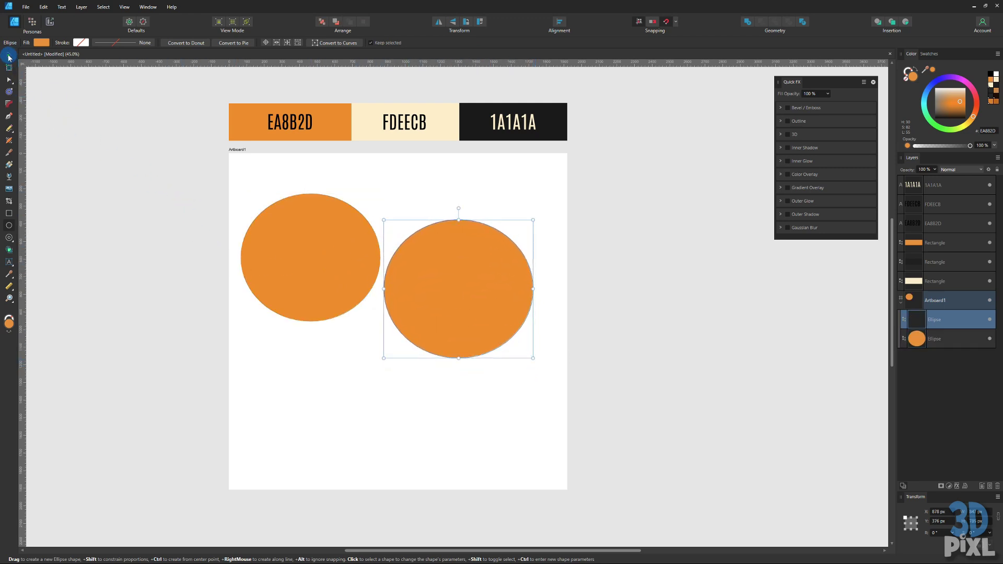
- Select both orange circles together with the Move tool
left_click(9, 56)
left_click(336, 260)
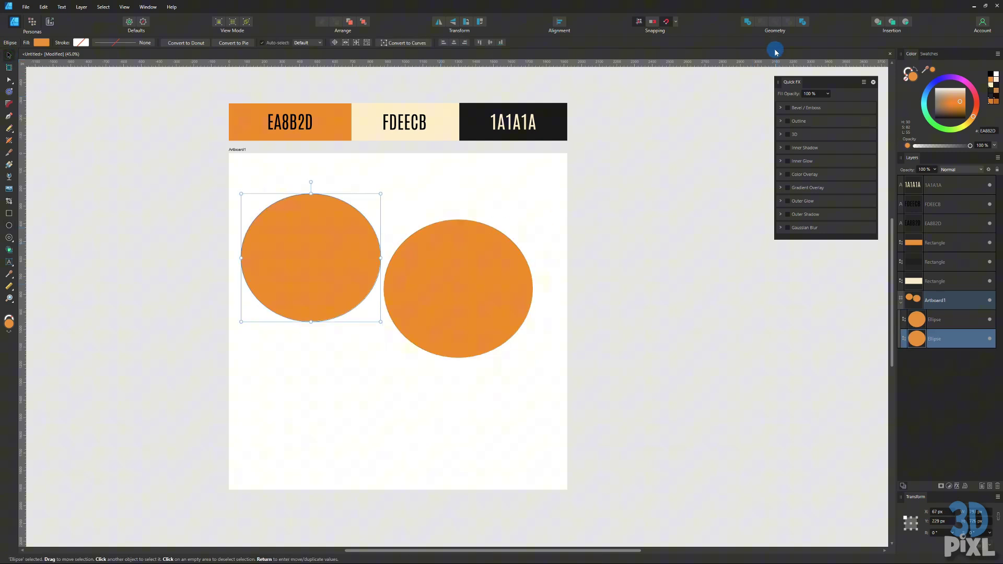
left_click(417, 271)
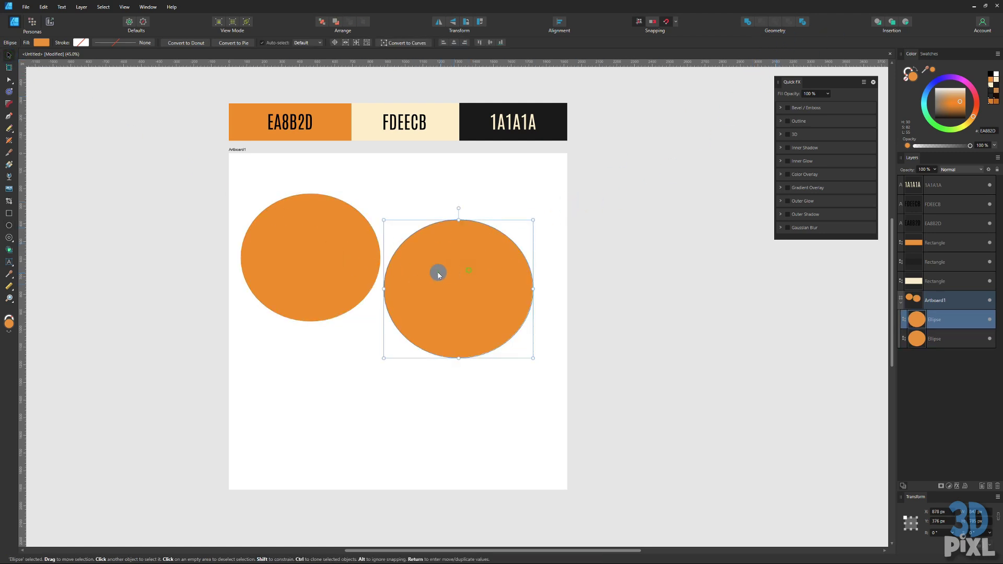
left_click(345, 261, "shift")
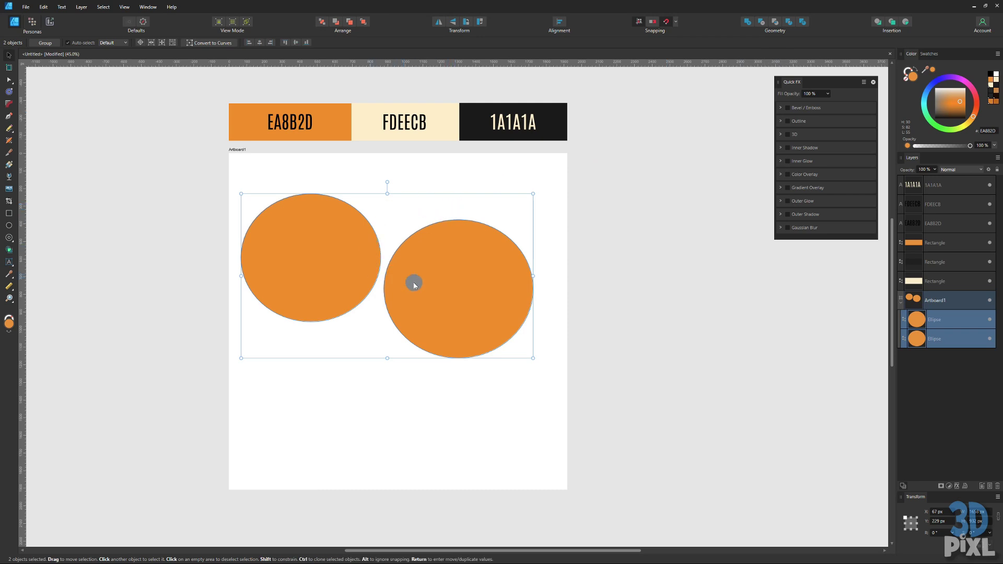
- Reposition the two circles and enlarge the left one to match the right
left_click(479, 313)
left_click_drag(484, 307, 495, 271)
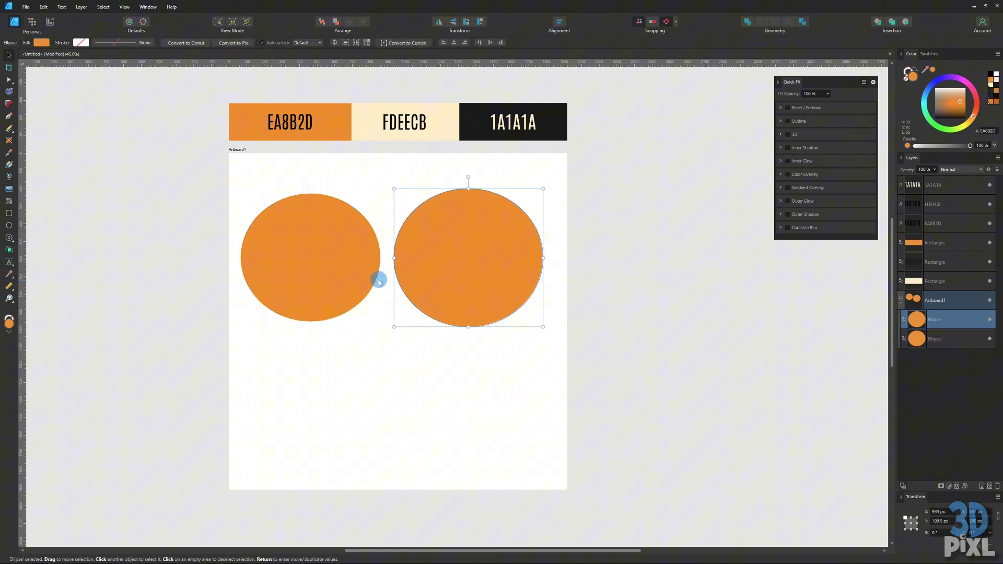
left_click(351, 270)
left_click_drag(351, 270, 354, 260)
mouse_move(391, 320)
left_mouse_down()
mouse_move(386, 313)
mouse_move(391, 322)
left_mouse_up()
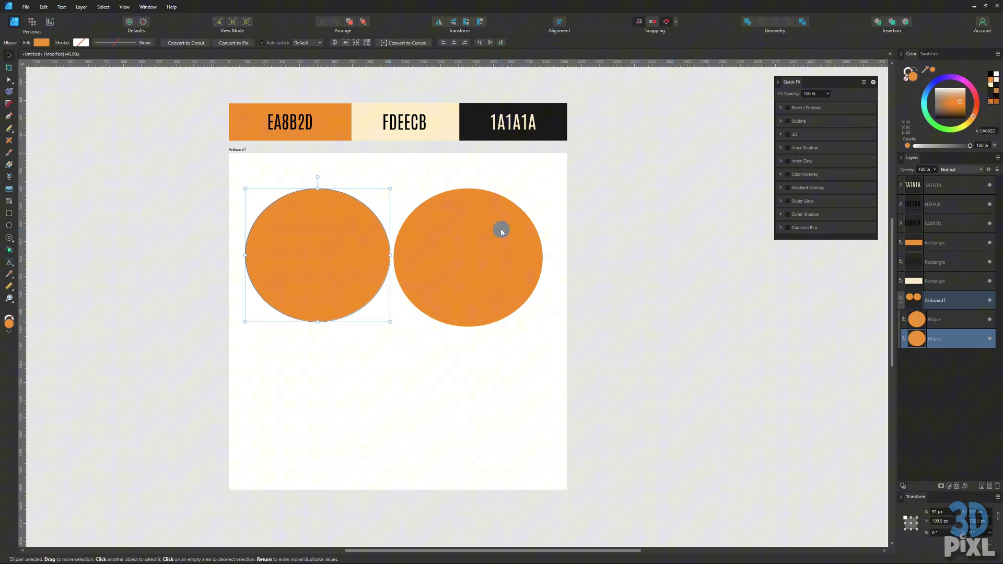
- Duplicate the pair of circles and place the copy below the originals
left_click(501, 231)
left_click(355, 250, "shift")
left_click(102, 7)
left_click(81, 7)
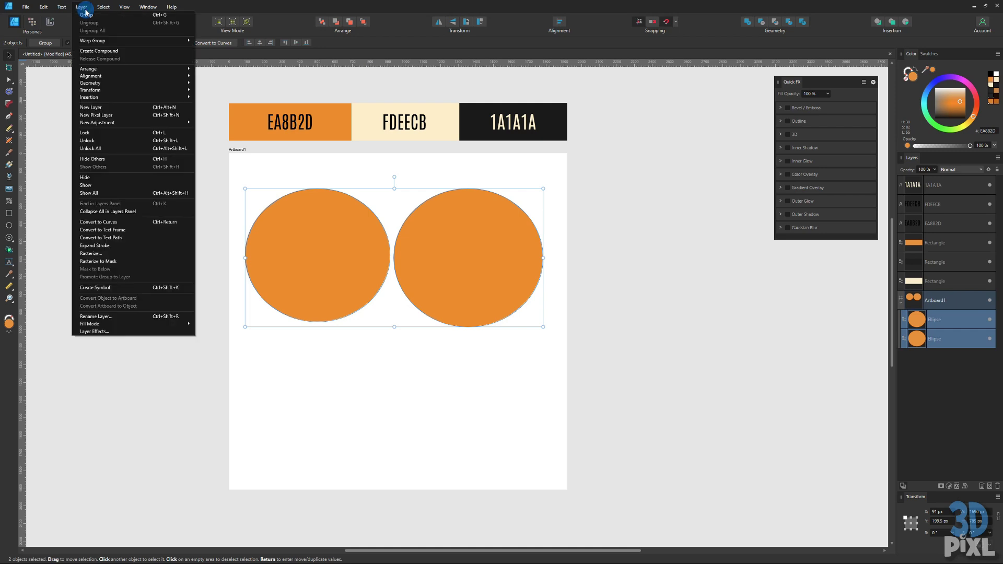
left_click(114, 55)
left_click(490, 334)
left_click(479, 277)
left_click(358, 262, "shift")
left_click_drag(357, 259, 366, 386)
- Slide the top-right circle left over the top-left one and select both top circles
left_click(384, 294)
left_click(354, 267)
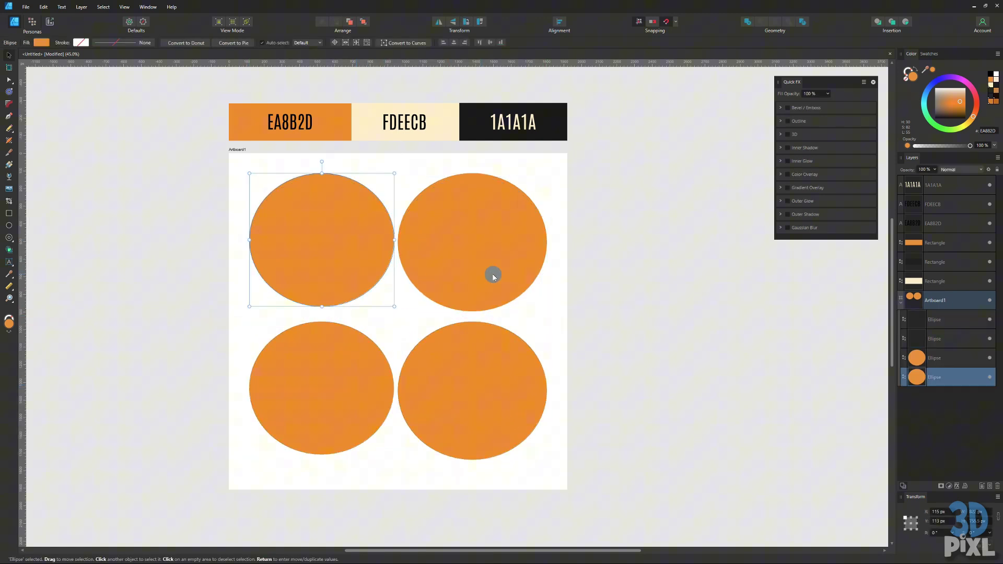
left_click(562, 272)
left_click(459, 253)
left_click(331, 241)
left_click(456, 252)
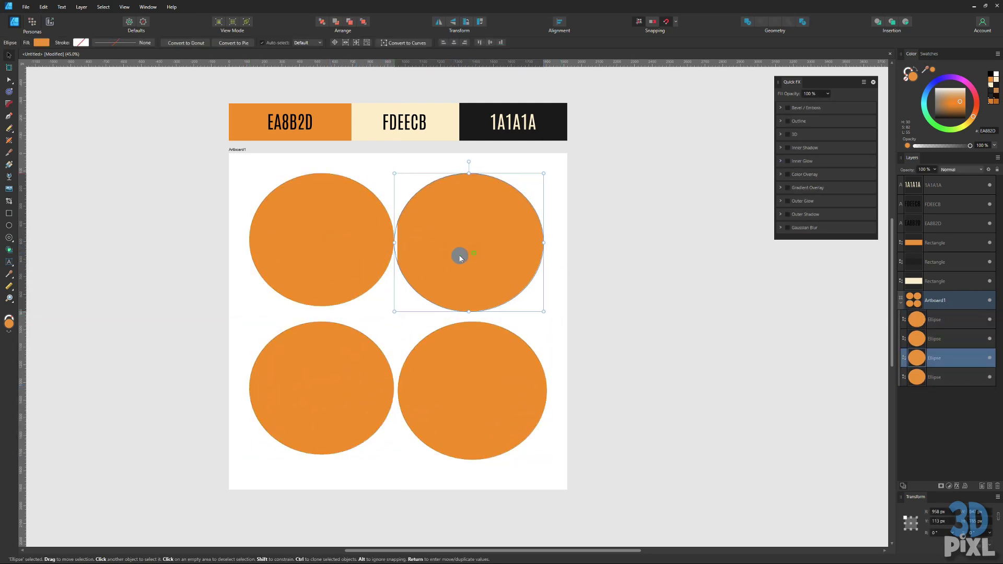
left_click_drag(450, 260, 403, 260)
left_click(305, 248, "shift")
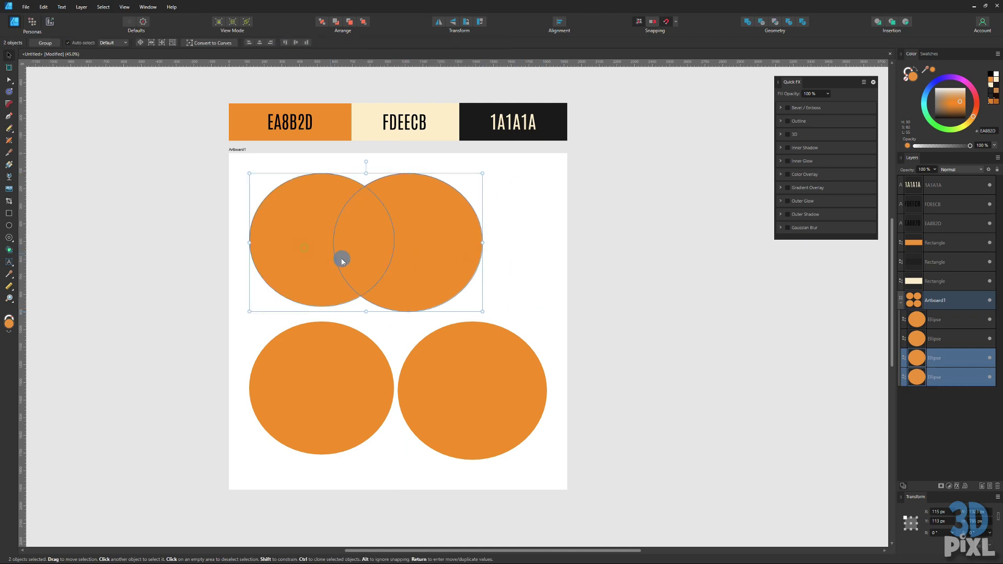
- Merge the two top circles with Geometry Add and nudge the merged curve right
left_click(749, 22)
left_click_drag(428, 213, 450, 211)
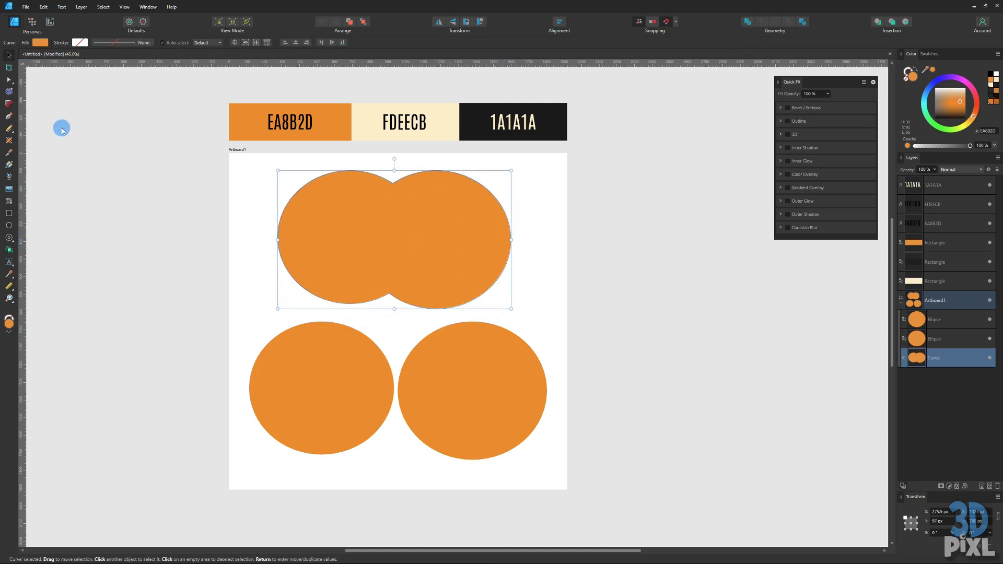
left_click(10, 81)
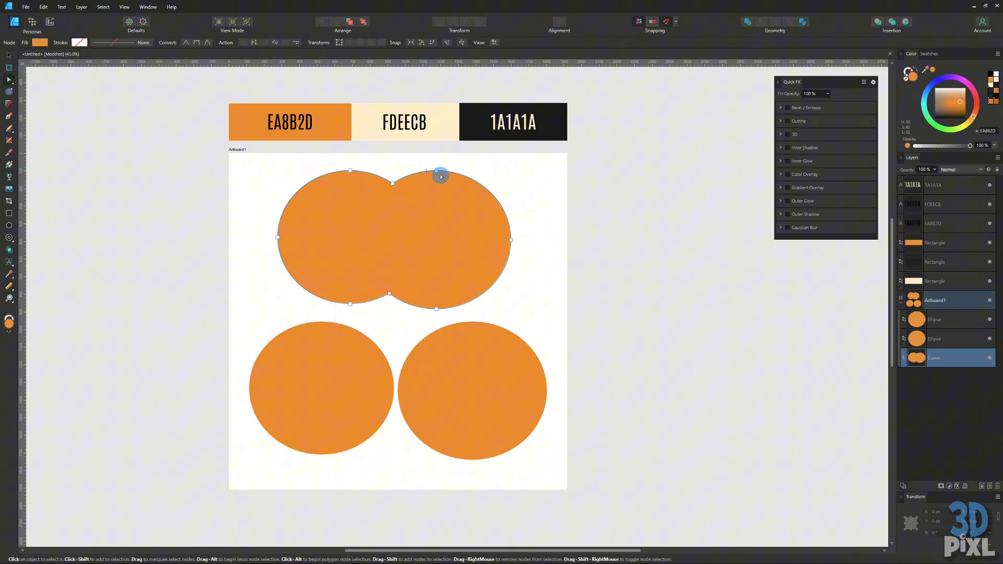
left_click(9, 55)
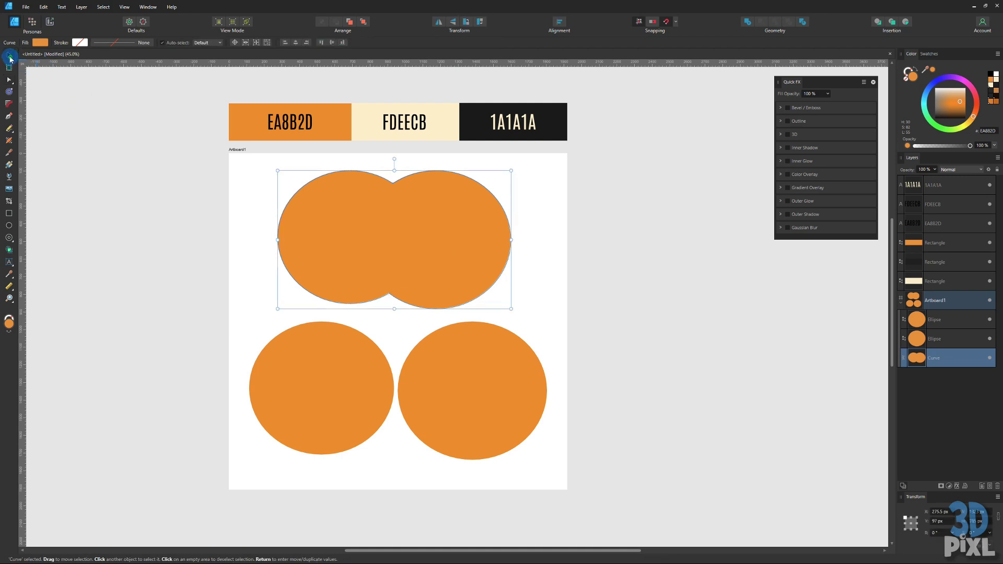
left_click_drag(318, 210, 349, 226)
left_click_drag(441, 266, 442, 266)
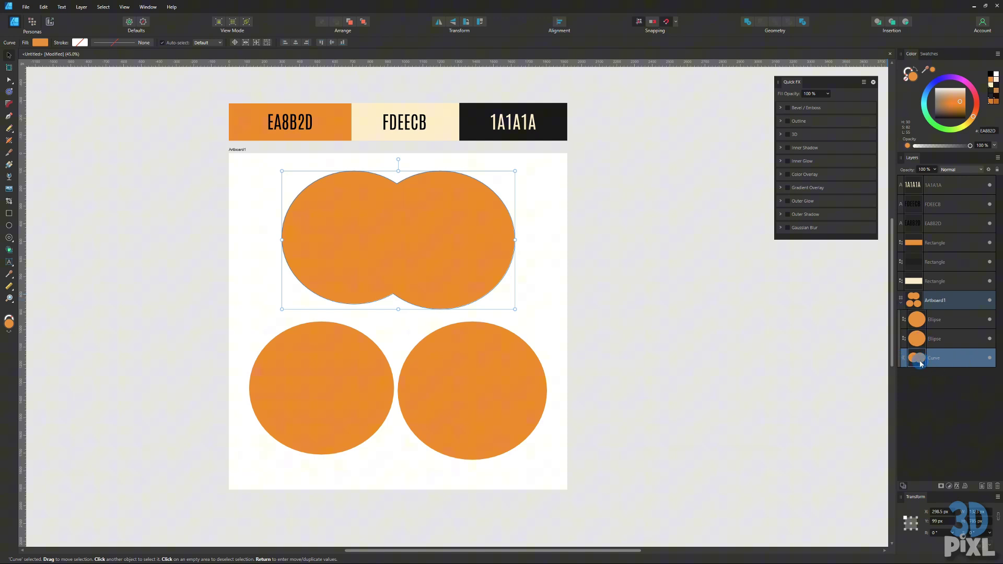
- Overlap the lower two circles and combine them into a compound shape
left_click(486, 366)
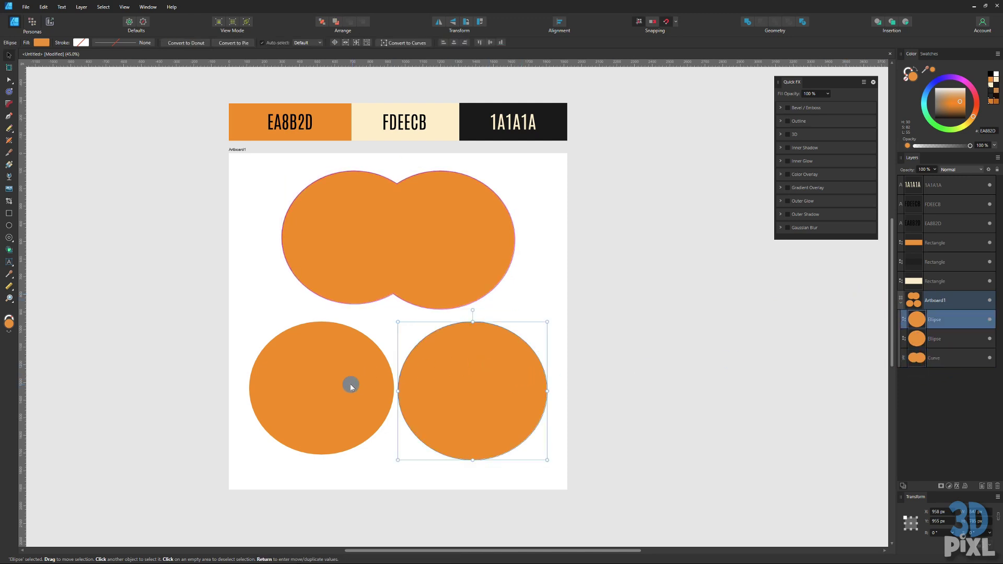
left_click(344, 392, "shift")
left_click(522, 402)
left_click_drag(501, 389, 453, 399)
left_click(287, 395, "shift")
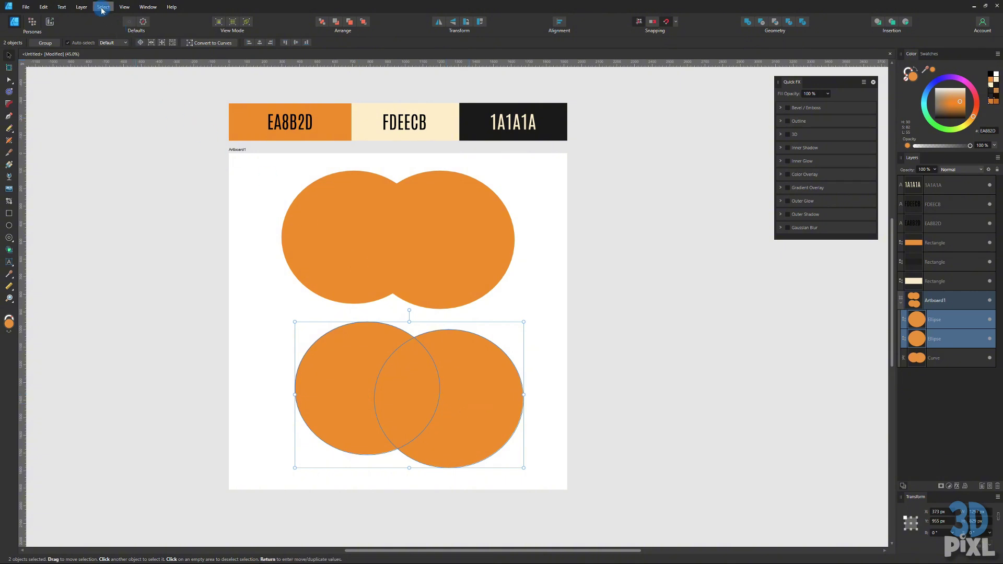
left_click(81, 7)
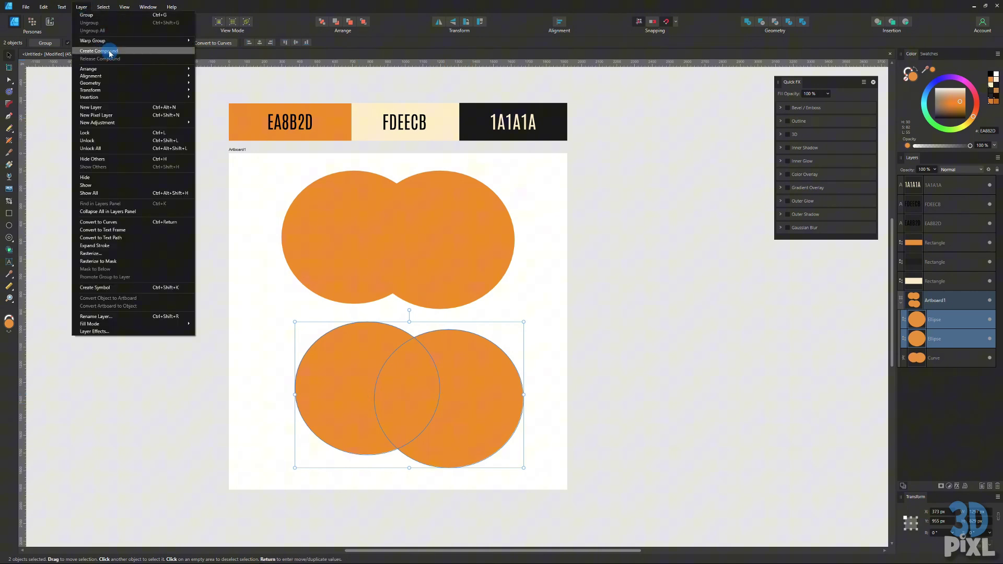
left_click(110, 52)
mouse_move(453, 409)
left_mouse_down()
mouse_move(433, 411)
mouse_move(432, 260)
mouse_move(463, 411)
left_mouse_up()
- Set one inner circle's boolean mode to Subtract, leaving an orange crescent
left_click(903, 321)
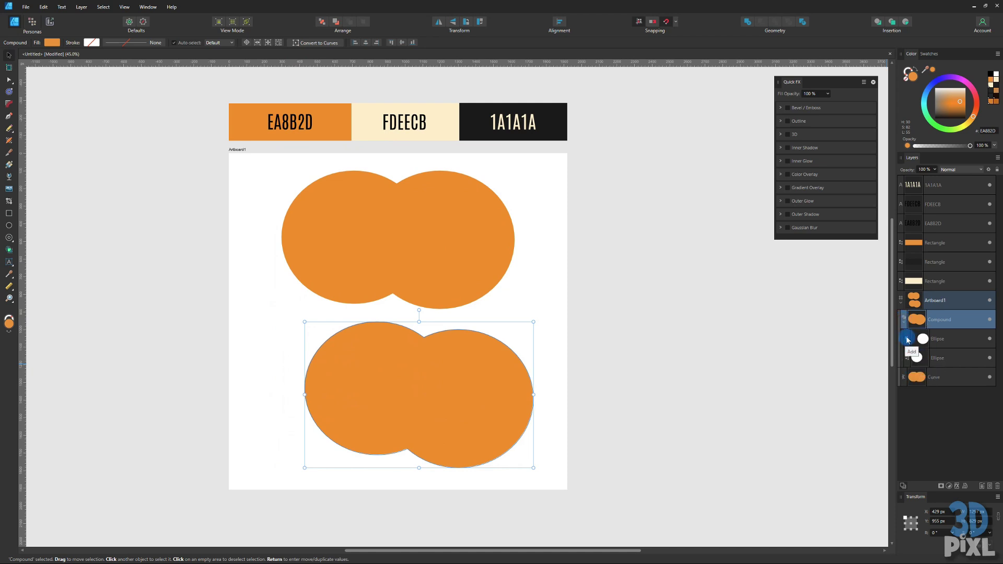
left_click(908, 340)
left_click(923, 359)
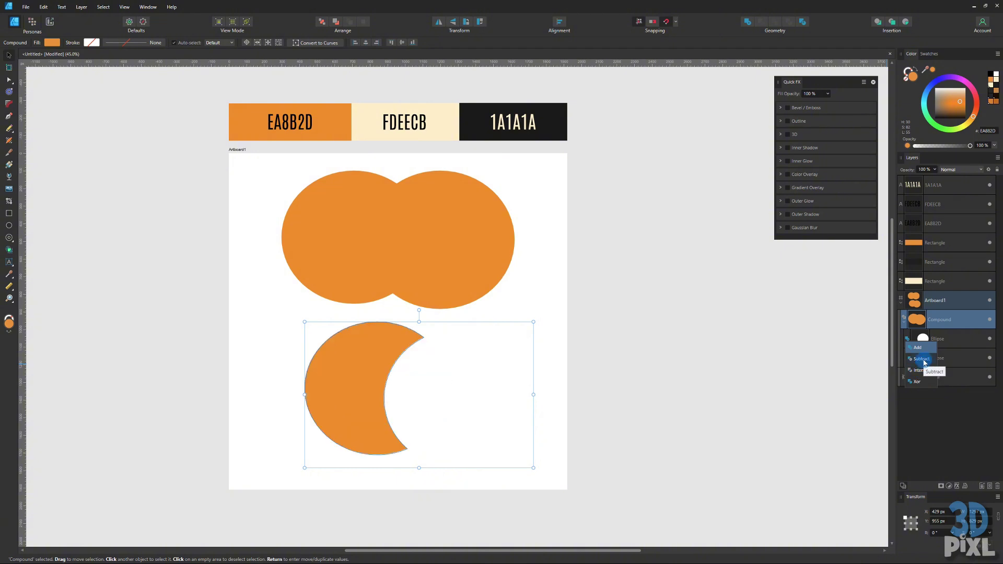
left_click(922, 359)
left_click(460, 392)
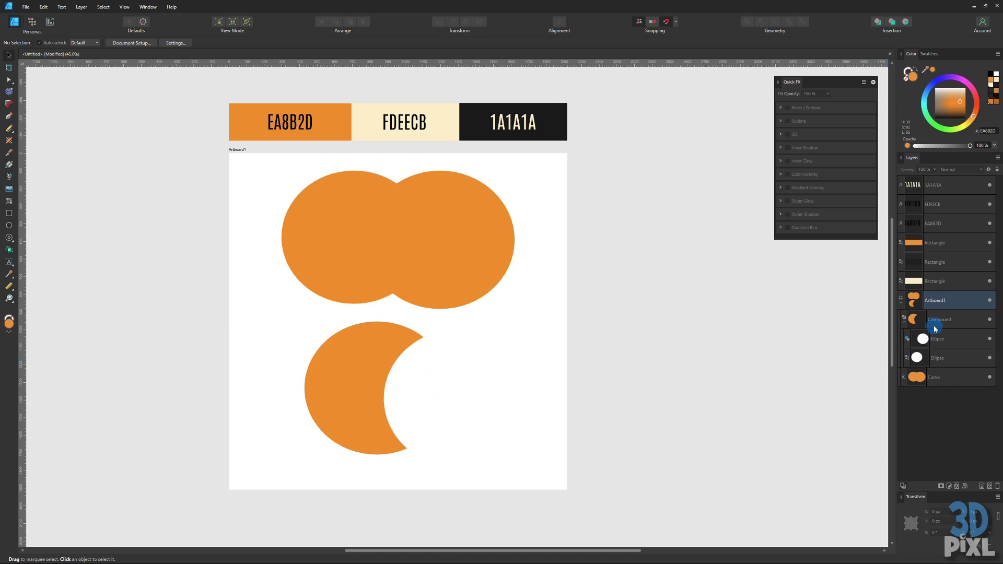
- Move the cutting circle and reposition the lower compound shape
left_click(923, 339)
left_click_drag(506, 385, 359, 455)
left_click(353, 366)
left_click_drag(354, 365, 439, 417)
left_click(387, 438)
left_click(387, 399)
left_click(387, 409)
left_click(390, 386)
left_click_drag(391, 386, 394, 390)
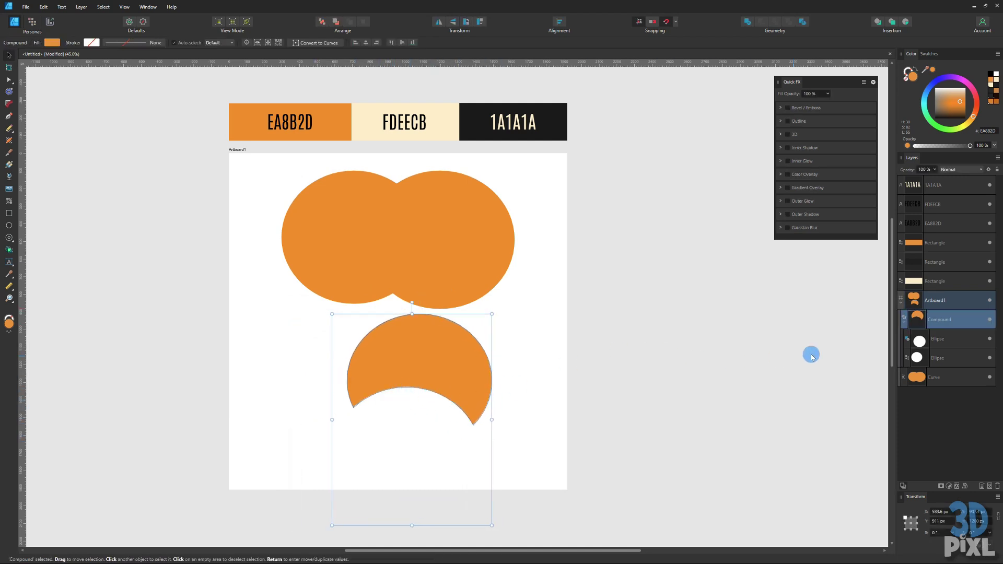
- Switch the inner circle to Add and move the merged shape to the artboard's lower left
left_click(928, 358)
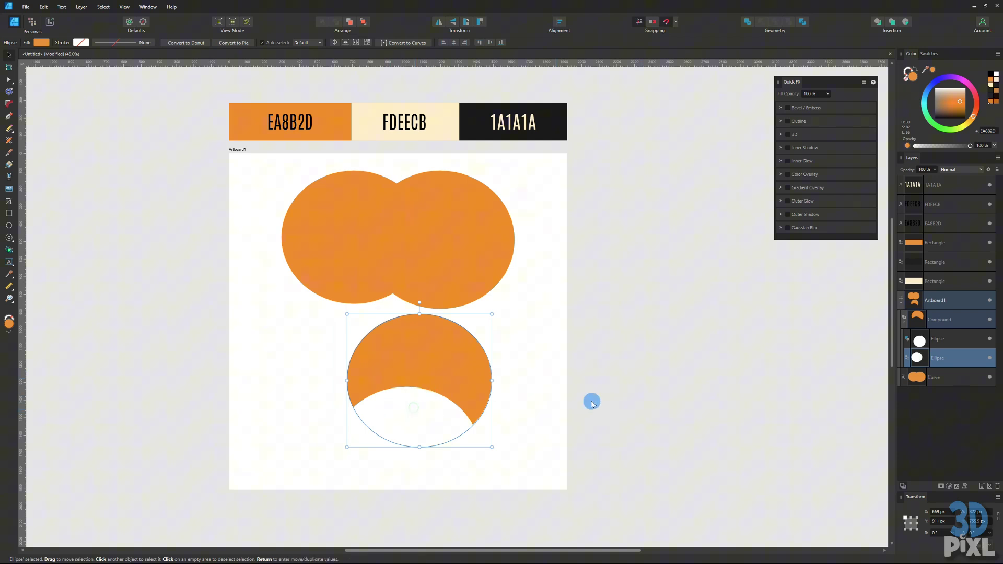
left_click(924, 344)
left_click_drag(501, 403, 540, 387)
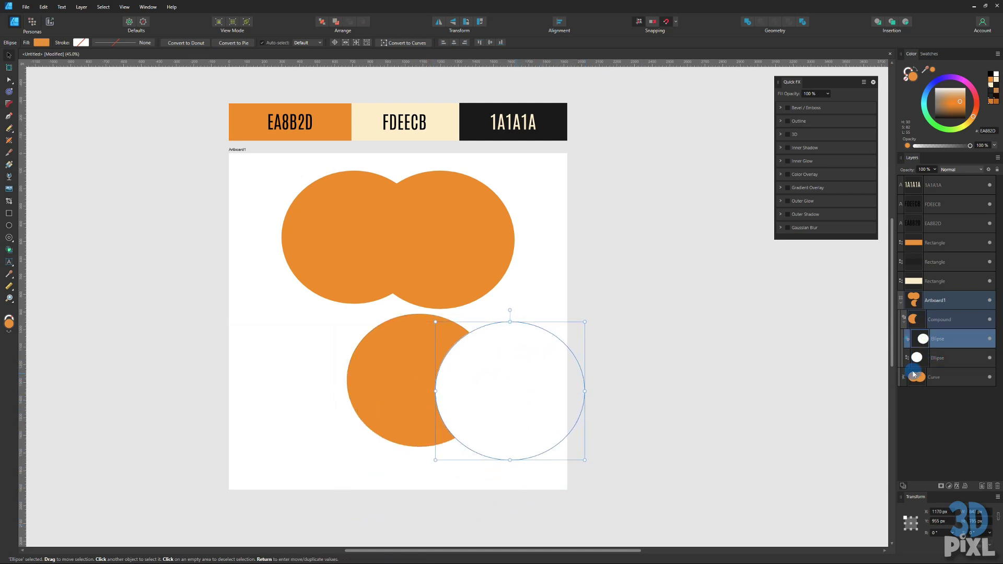
left_click(911, 340)
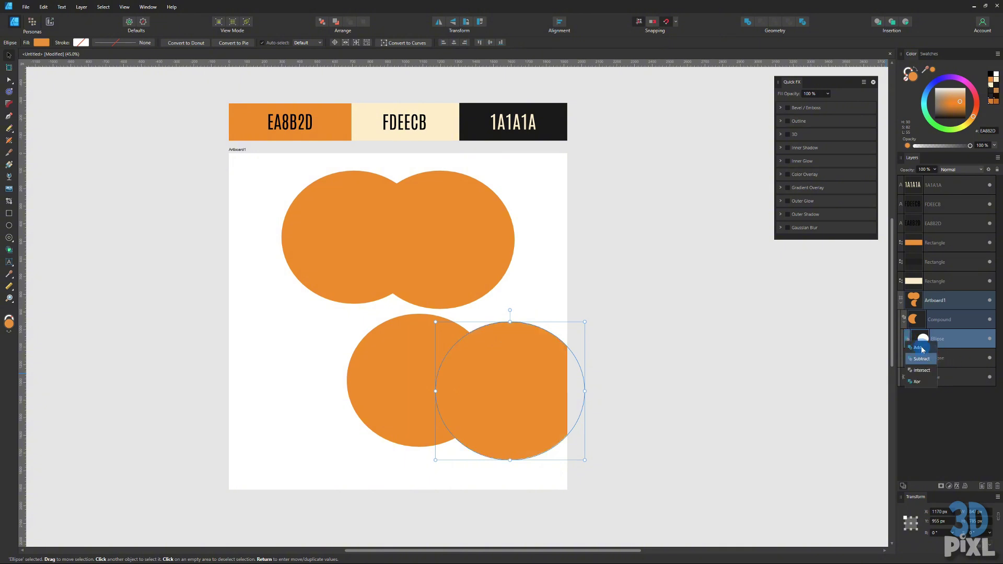
left_click(921, 349)
left_click(744, 381)
left_click(397, 383)
left_click_drag(397, 383, 305, 391)
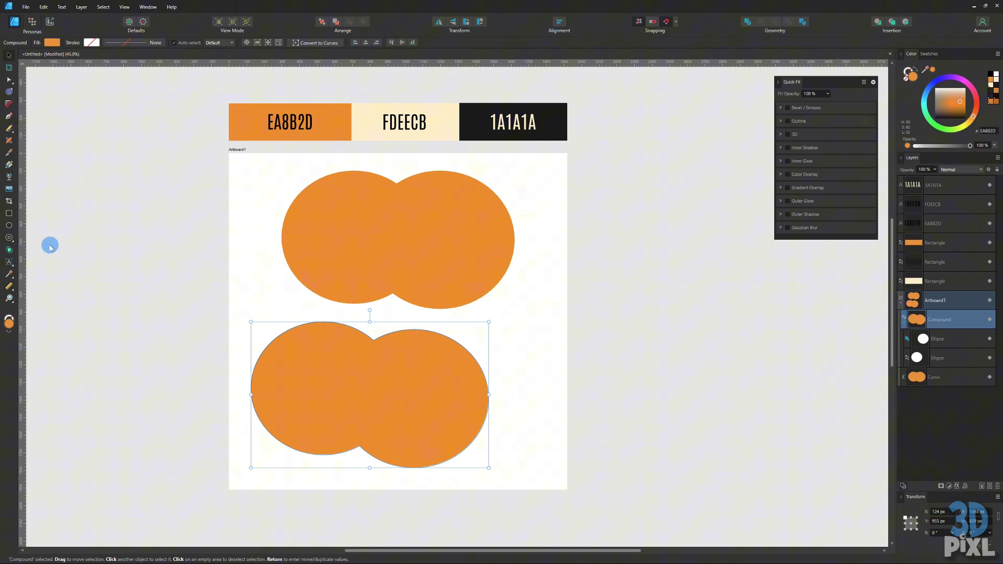
- Draw a rectangle to the right of the lower merged shape
left_click(9, 215)
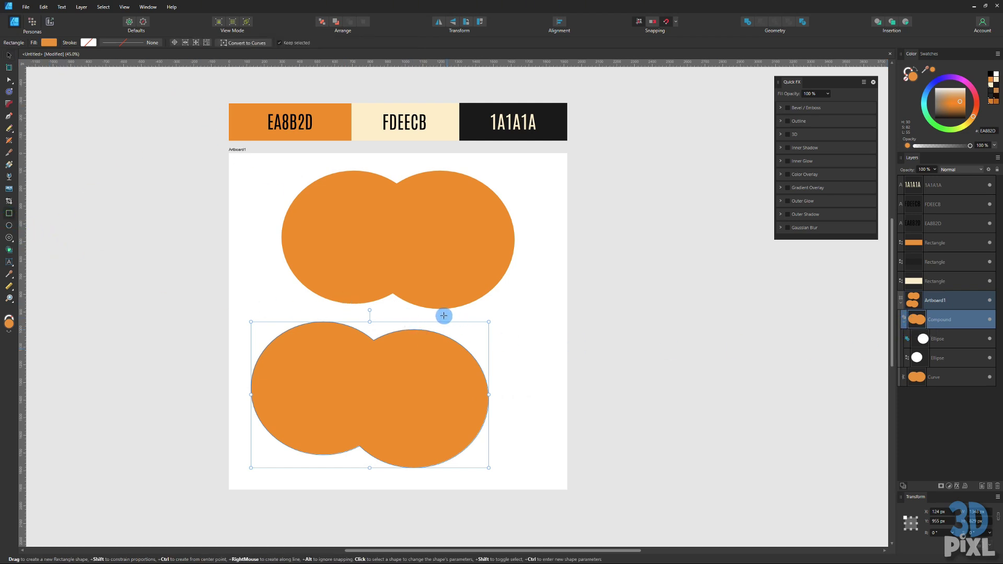
left_click_drag(444, 315, 562, 385)
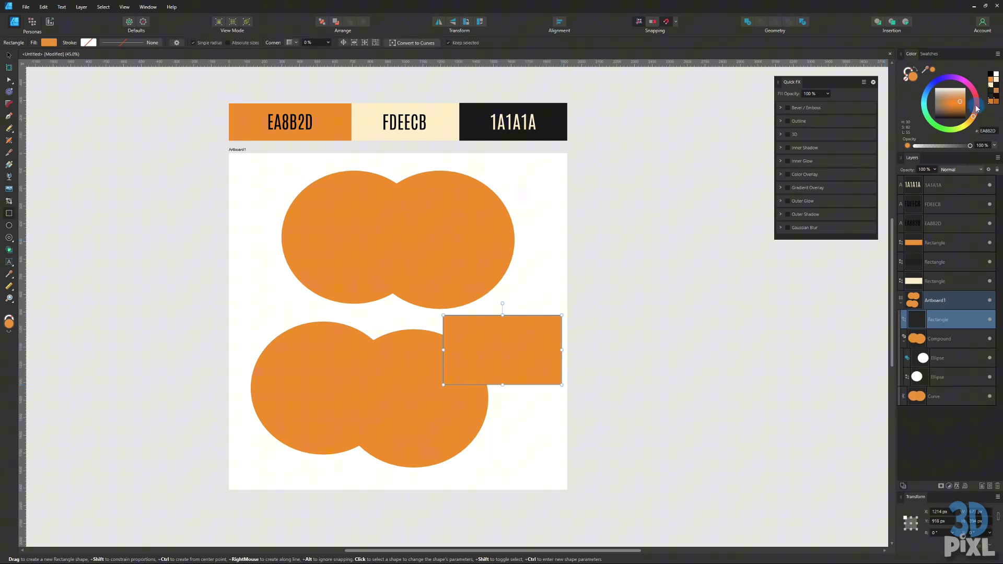
left_click_drag(970, 100, 936, 118)
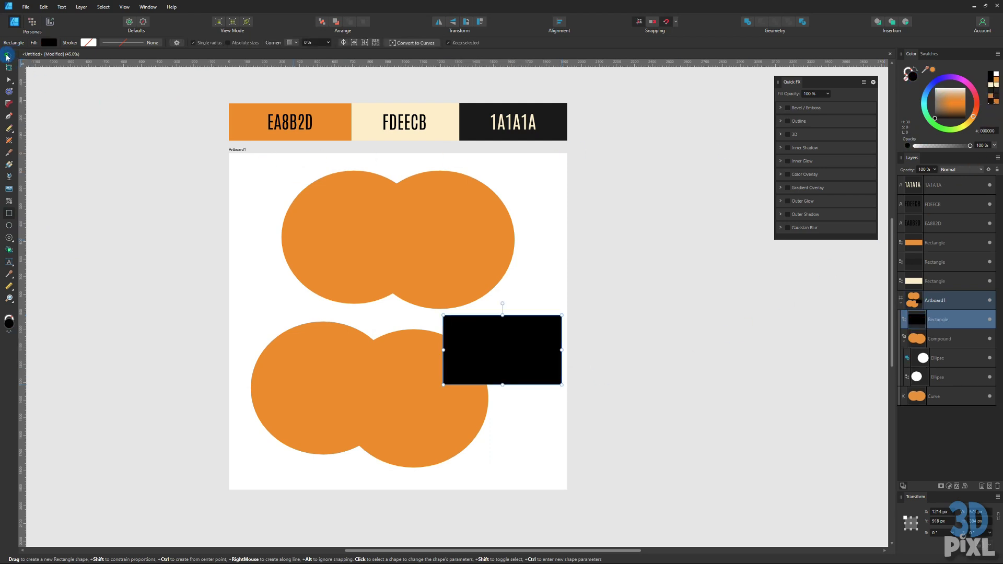
- Nest the black rectangle inside the compound's ellipse and shift them down-right
left_click(8, 55)
left_click(904, 340)
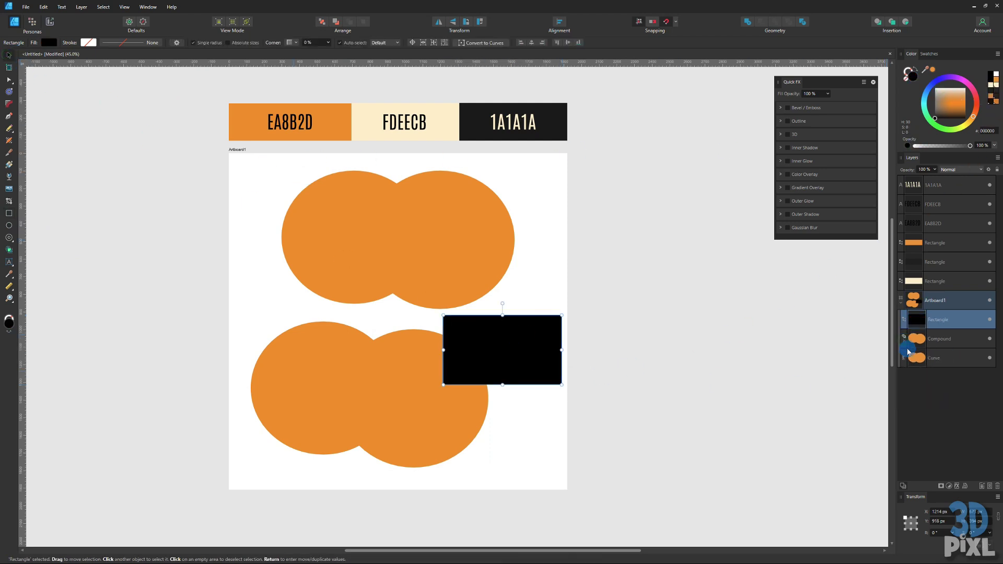
left_click(905, 341)
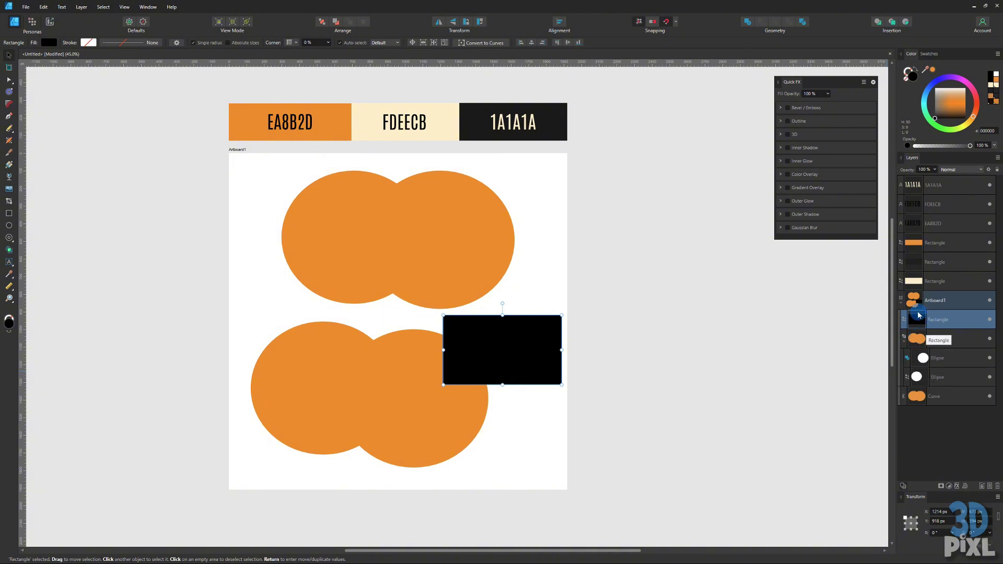
left_click_drag(917, 320, 922, 361)
left_click_drag(472, 349, 425, 384)
left_click(913, 362)
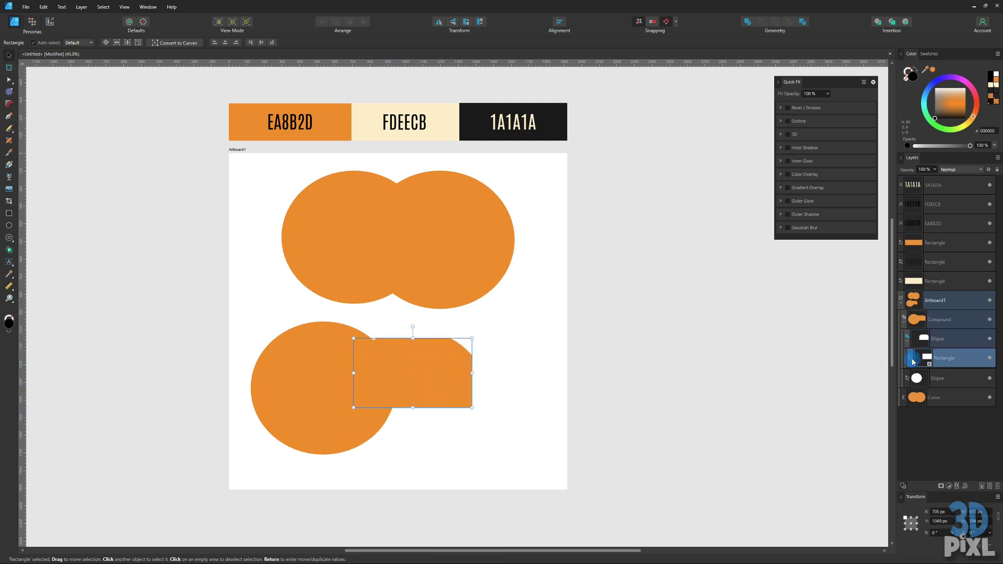
left_click(913, 362)
left_click(910, 362)
left_click(910, 383)
left_click(452, 386)
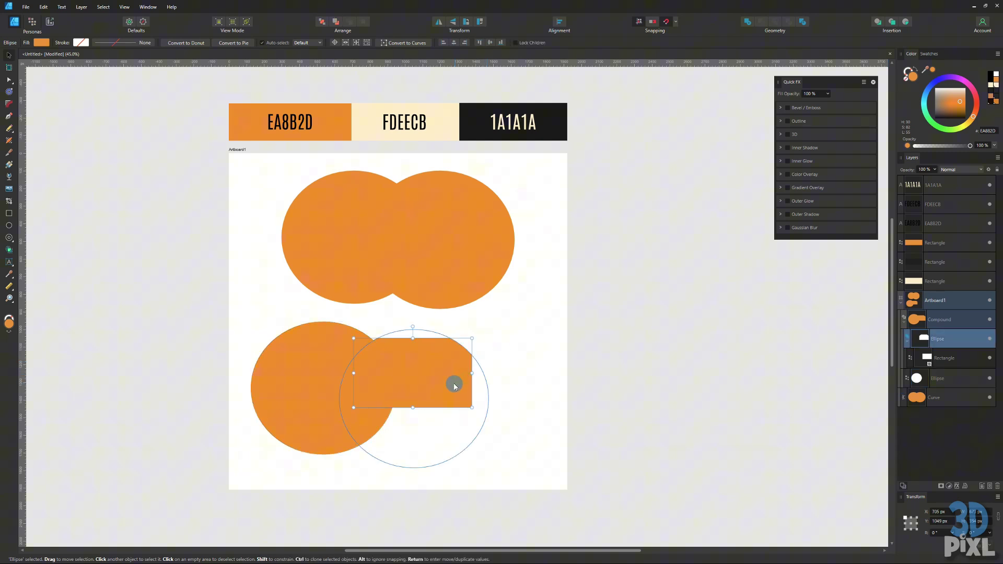
left_click_drag(452, 386, 504, 409)
- Set the ellipse's boolean mode to Add, move it back, and select the black rectangle
left_click(907, 339)
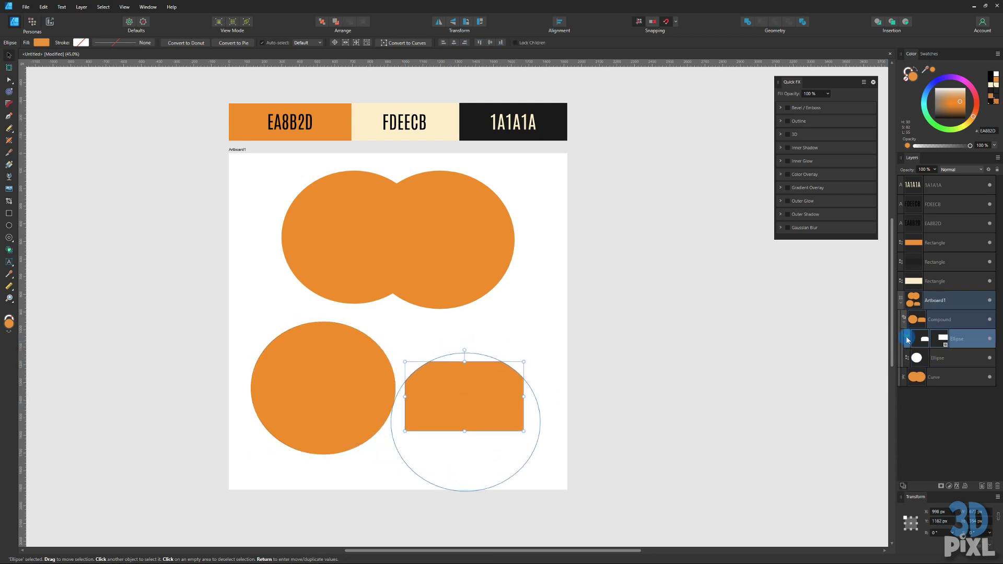
left_click(908, 339)
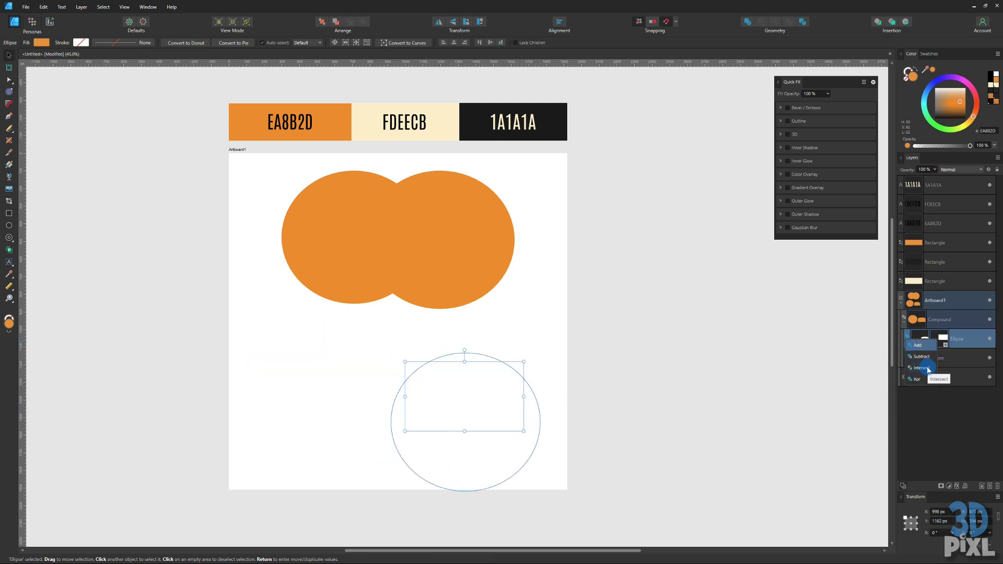
left_click(920, 345)
left_click_drag(511, 394, 622, 397)
left_click(516, 369)
- Delete the black rectangle and both orange circle pairs, leaving the artboard blank
key("Delete")
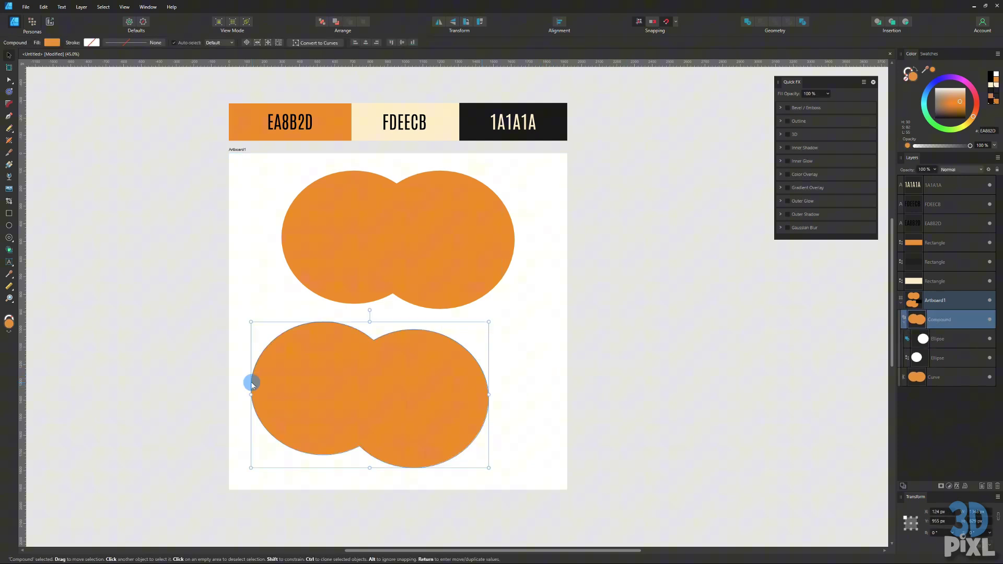
key("ctrl+a")
key("Delete")
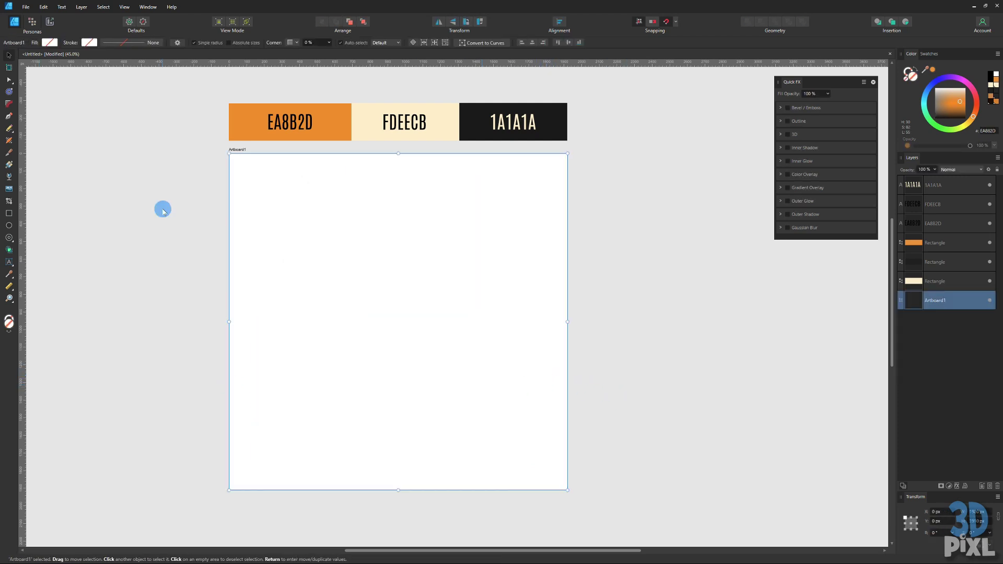
left_click(78, 6)
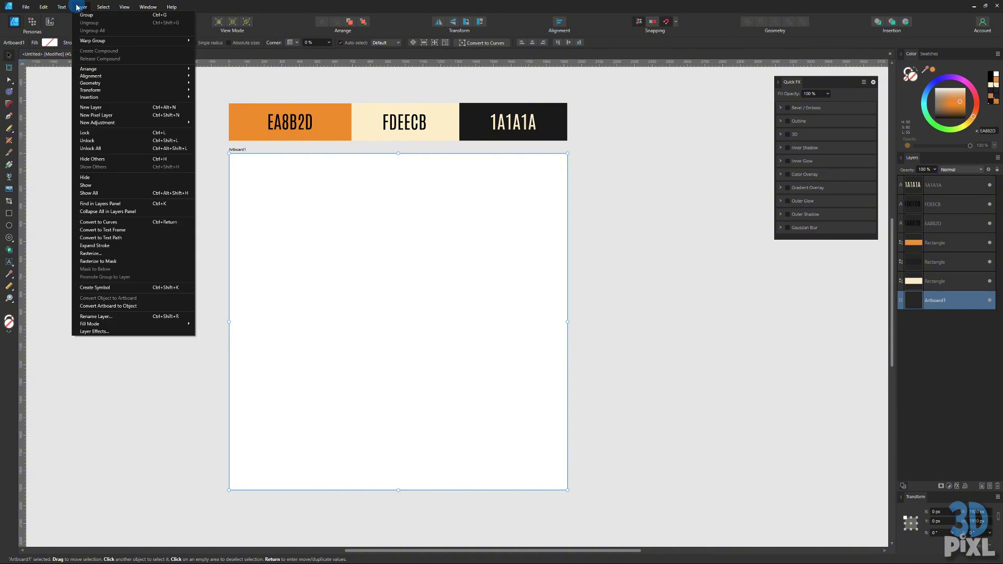
left_click(310, 226)
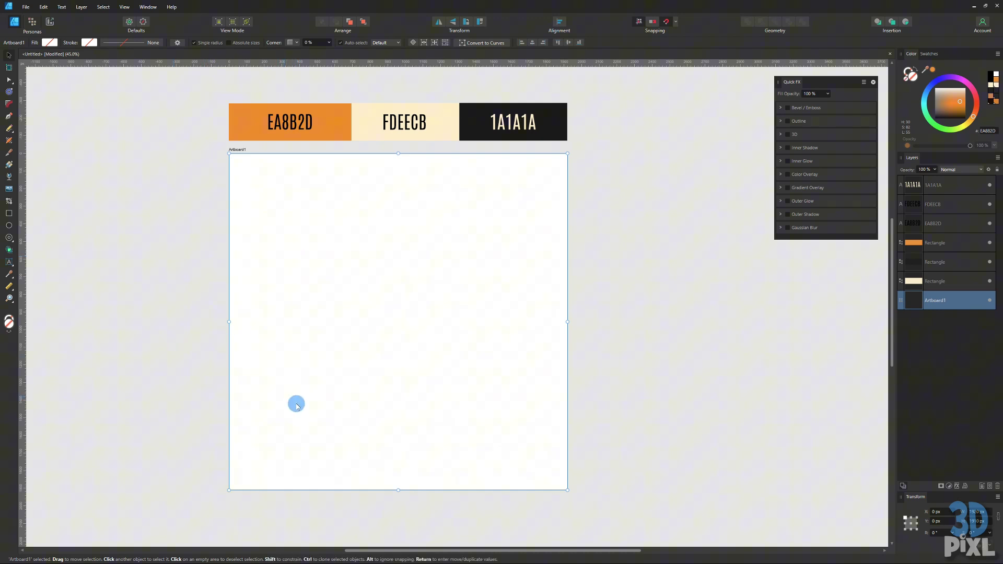
left_click(9, 212)
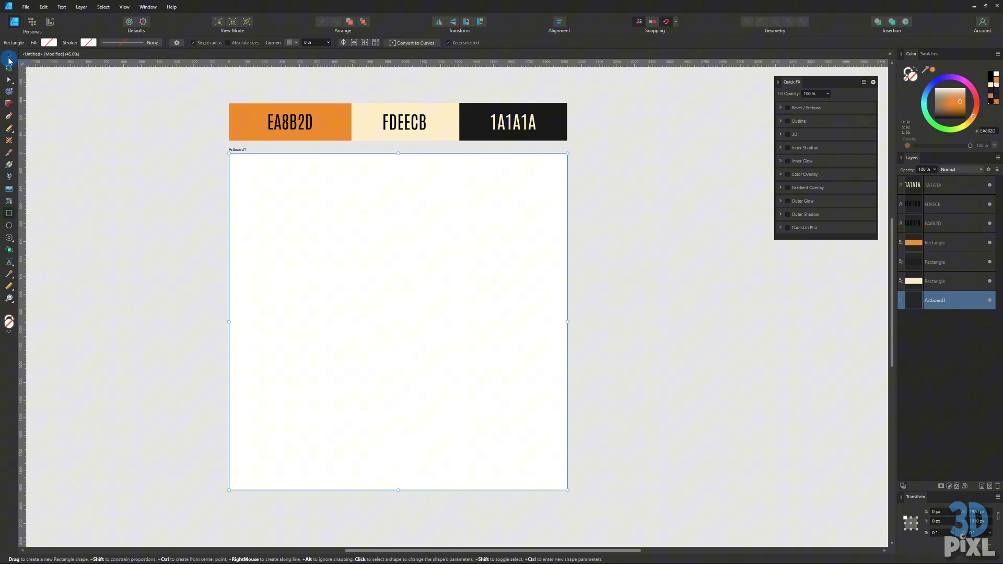
left_click(9, 57)
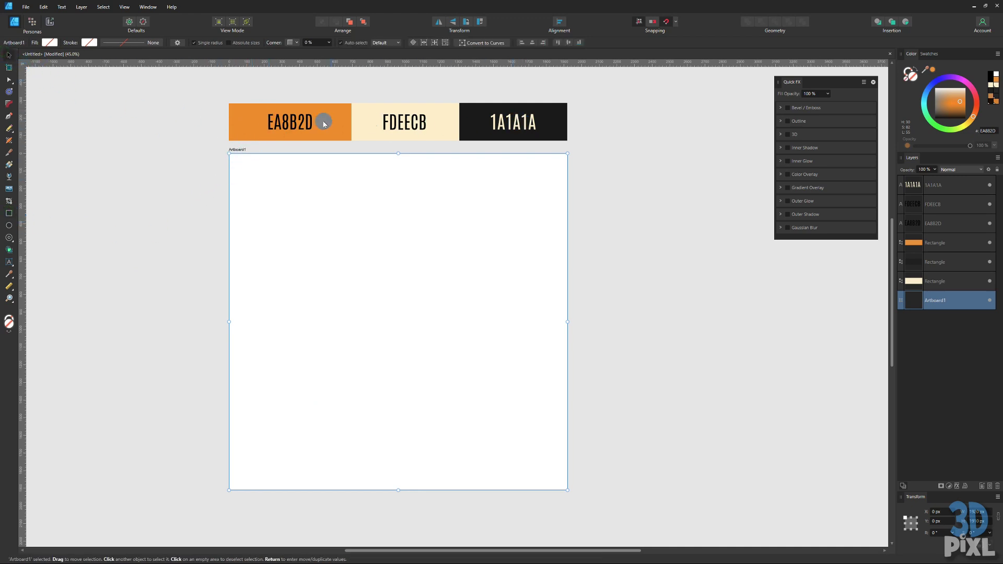
left_click(275, 125)
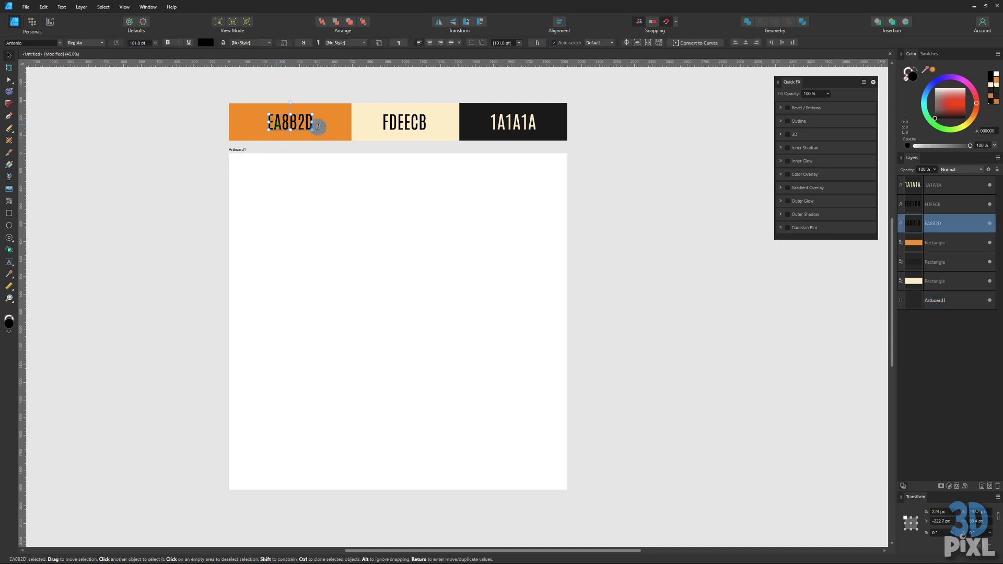
left_click(412, 127)
left_click(510, 128)
left_click(369, 226)
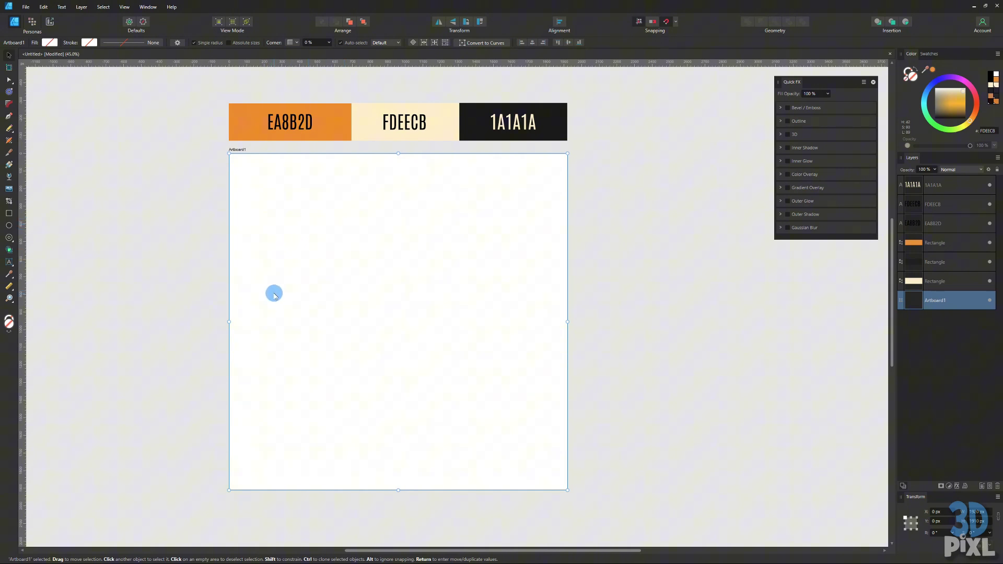
left_click(156, 199)
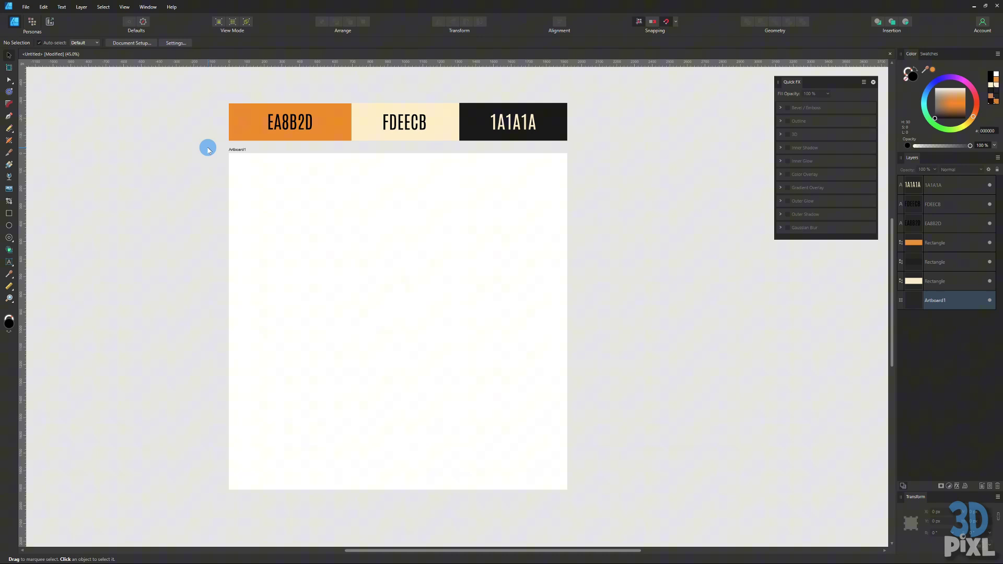
left_click(8, 214)
- Draw an artboard-covering rectangle filled with EA8B2D orange, its left edge extended past the artboard
mouse_move(229, 149)
left_mouse_down()
mouse_move(467, 435)
mouse_move(546, 502)
mouse_move(573, 493)
left_mouse_up()
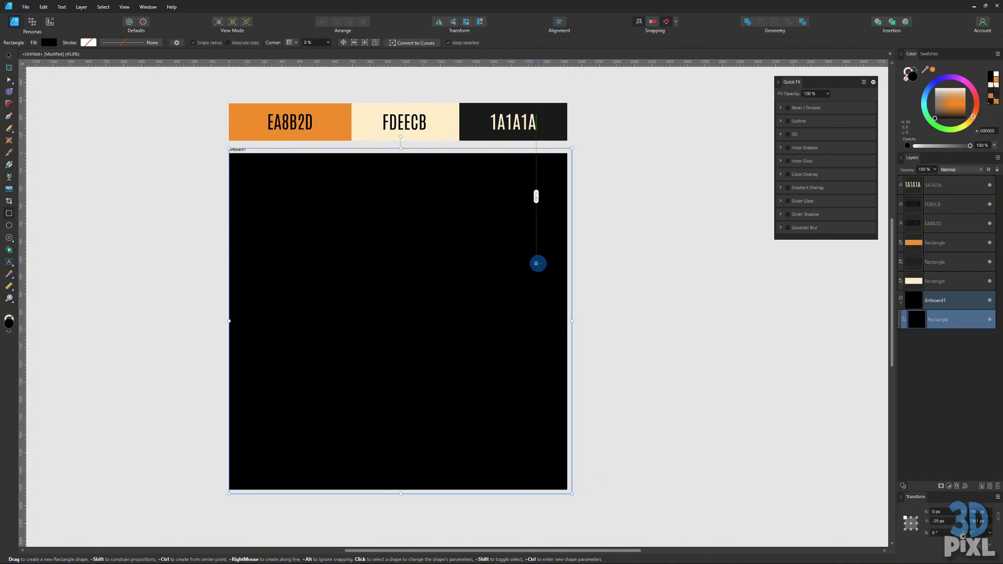
key("i")
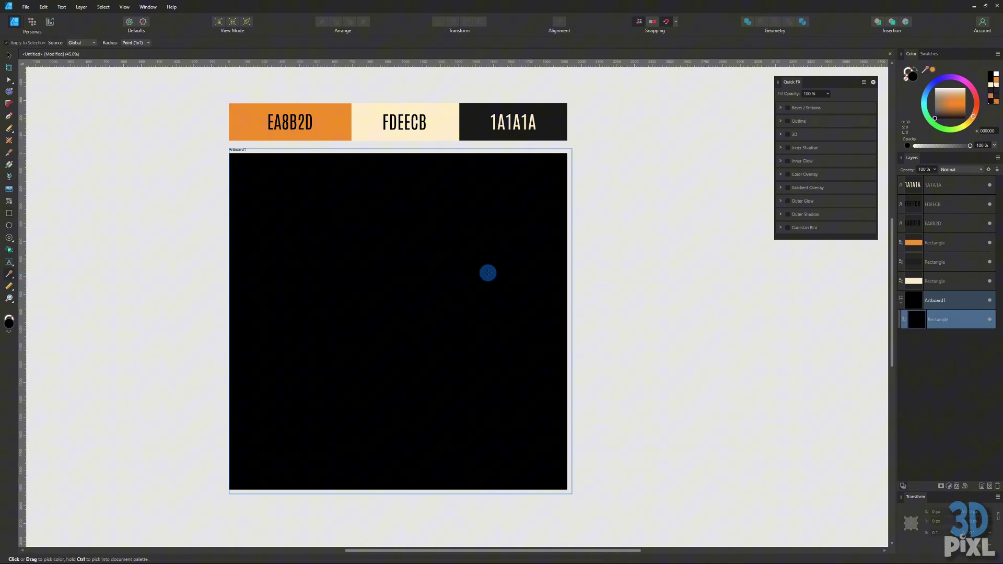
left_click(326, 124)
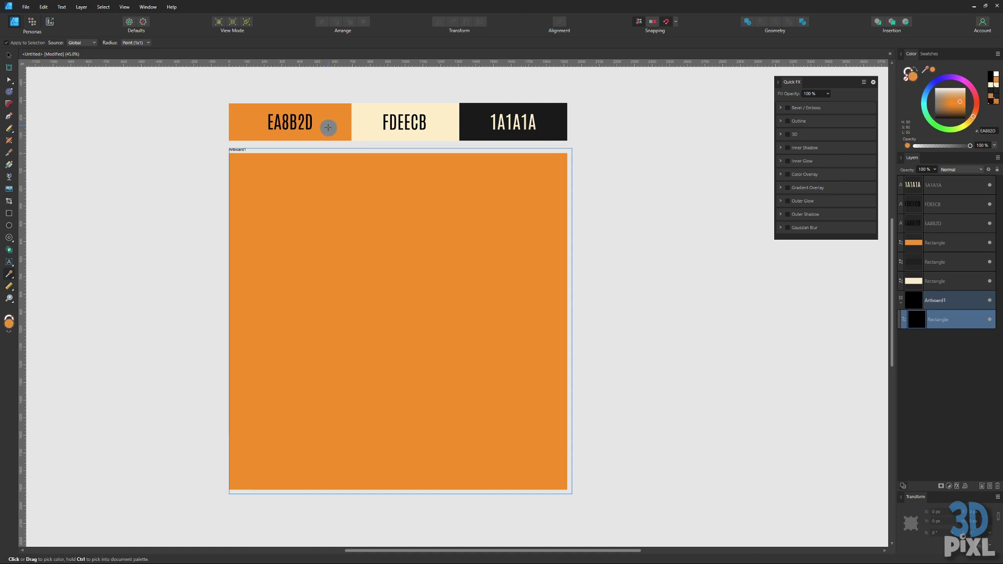
left_click(7, 55)
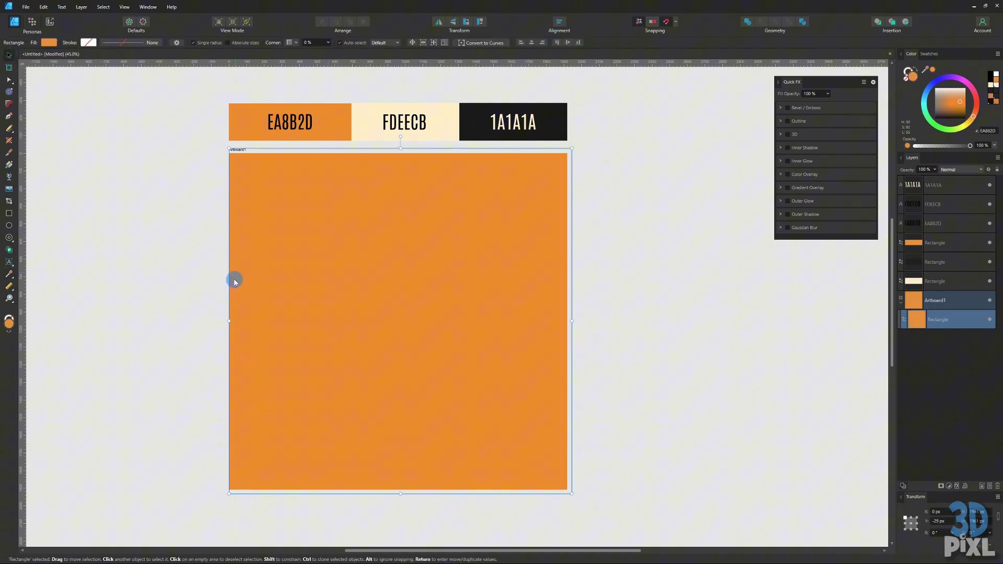
left_click_drag(225, 319, 221, 319)
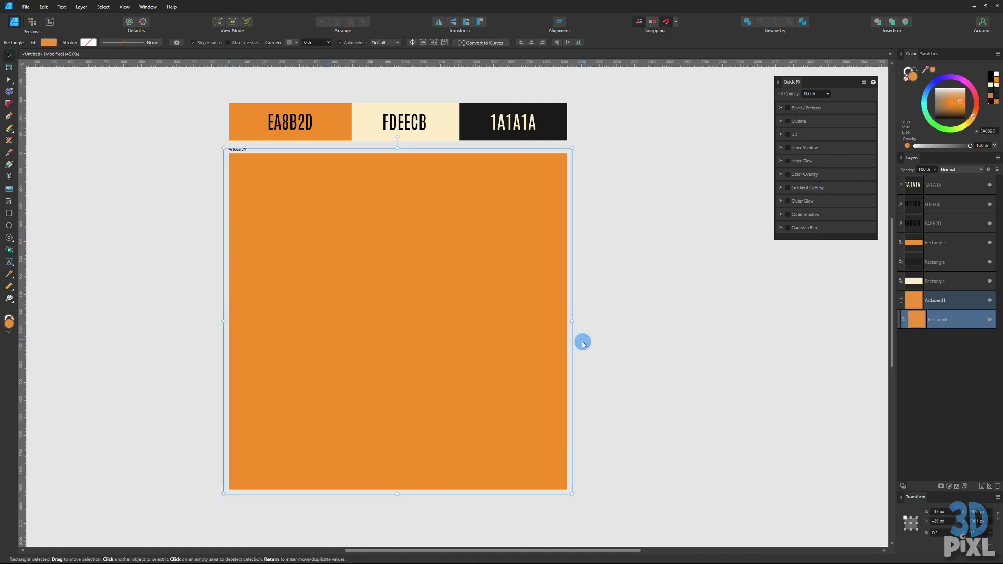
left_click(127, 229)
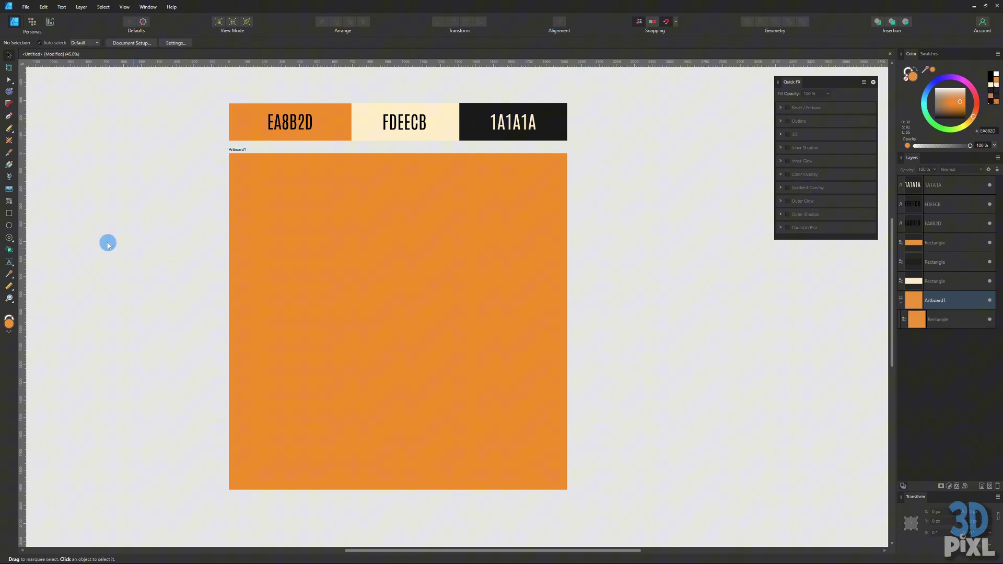
- Add a horizontal guide at Y 1396 px
left_click(7, 230)
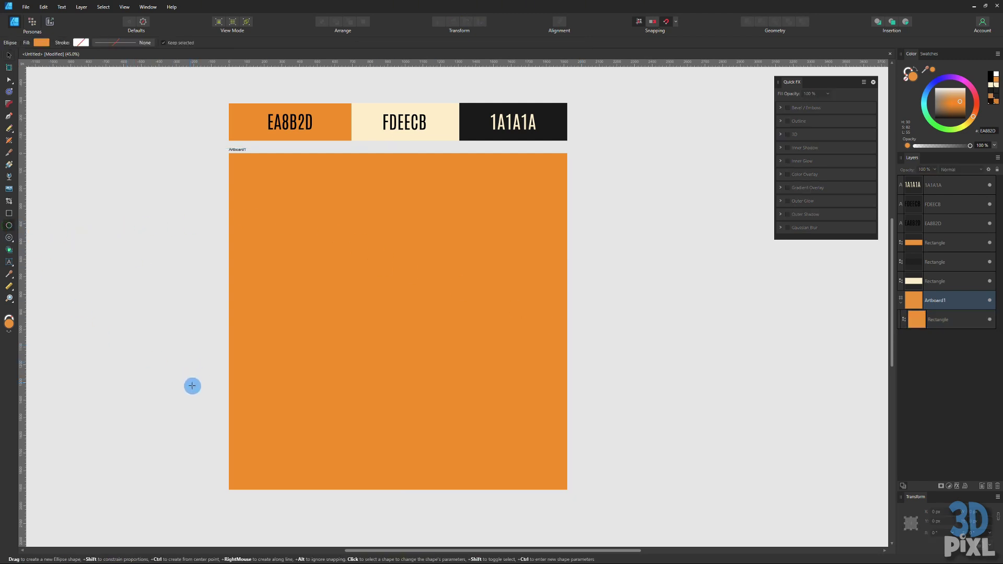
left_click(10, 55)
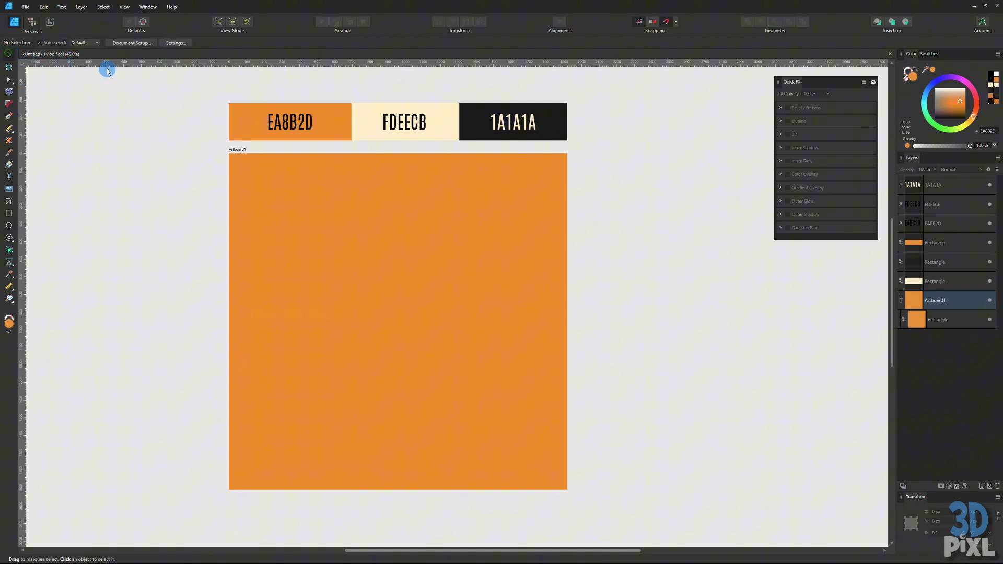
left_click_drag(98, 64, 167, 400)
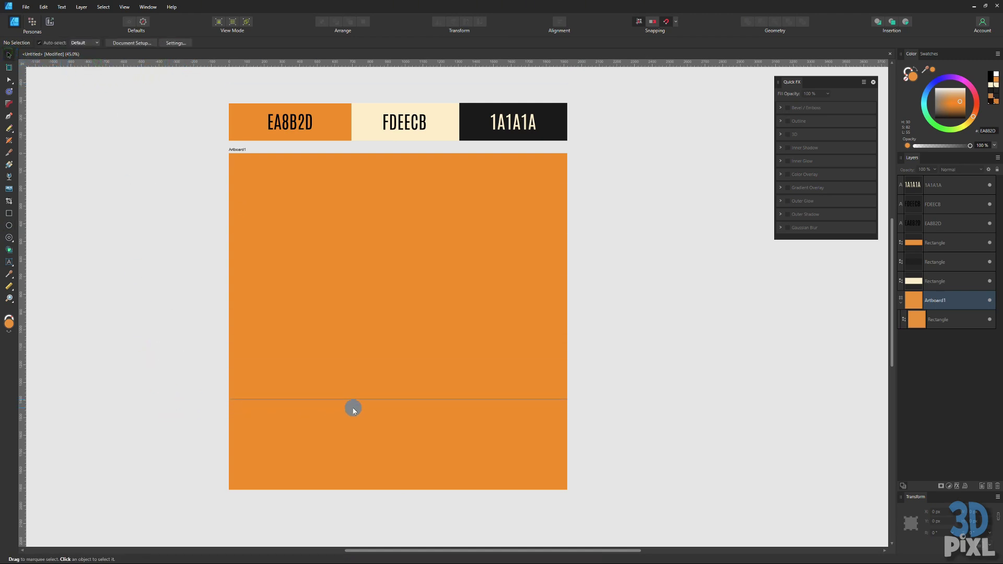
- Draw a wide 1A1A1A ellipse along the artboard bottom, its top meeting the guide
left_click(9, 224)
scroll(118, 298, "down", 2)
left_click_drag(159, 376, 453, 524)
key("i")
left_click(400, 186)
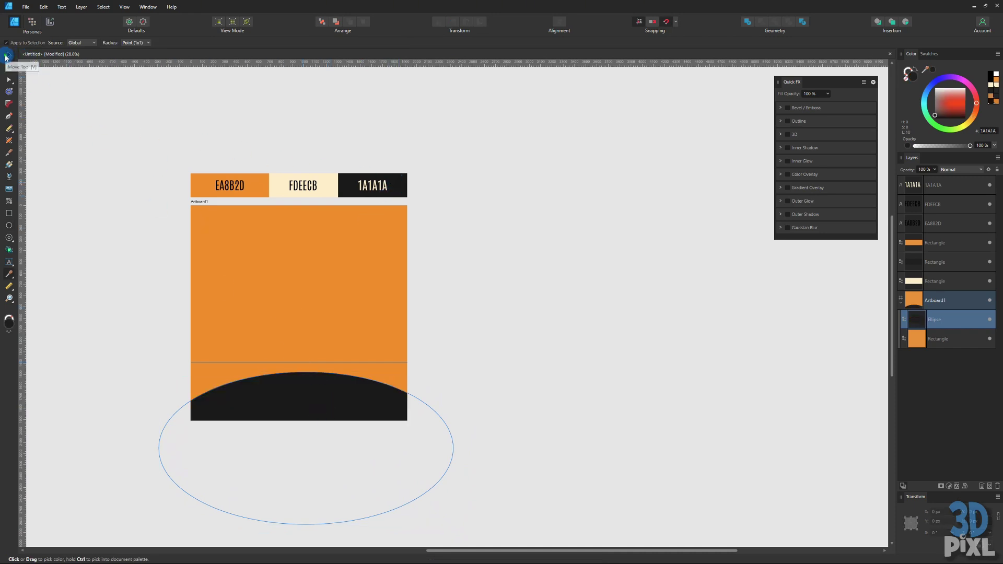
left_click(6, 56)
left_click_drag(292, 397, 297, 402)
scroll(298, 387, "up", 2)
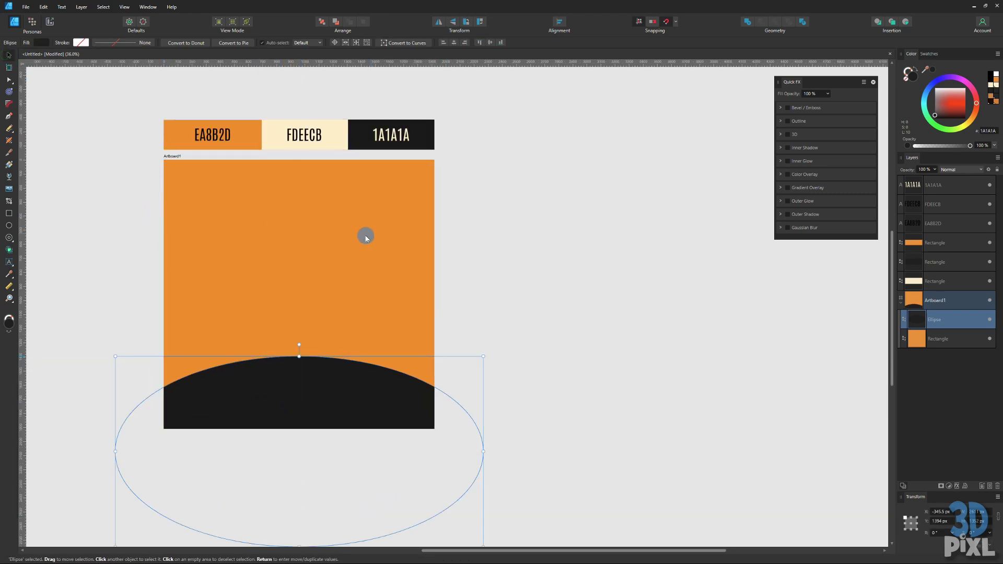
left_click(517, 391)
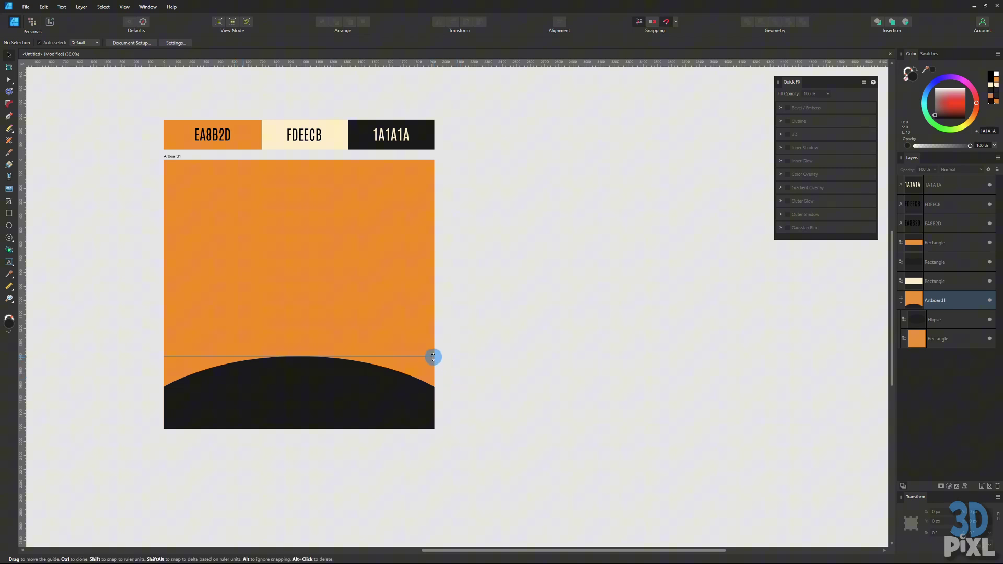
- Add a vertical centre guide at X 960 px
left_click_drag(460, 381, 512, 387)
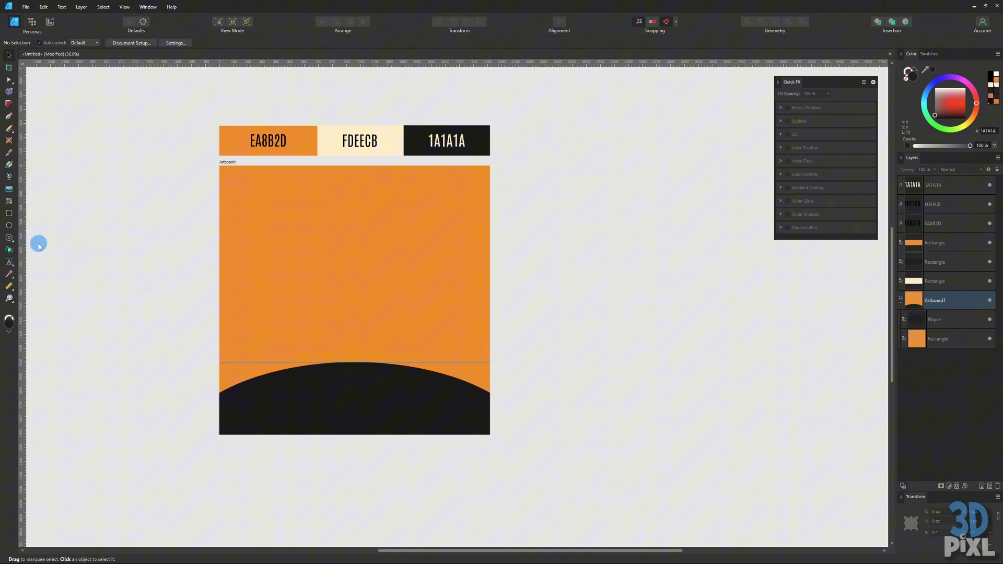
left_click_drag(23, 253, 357, 273)
scroll(482, 358, "right", 2)
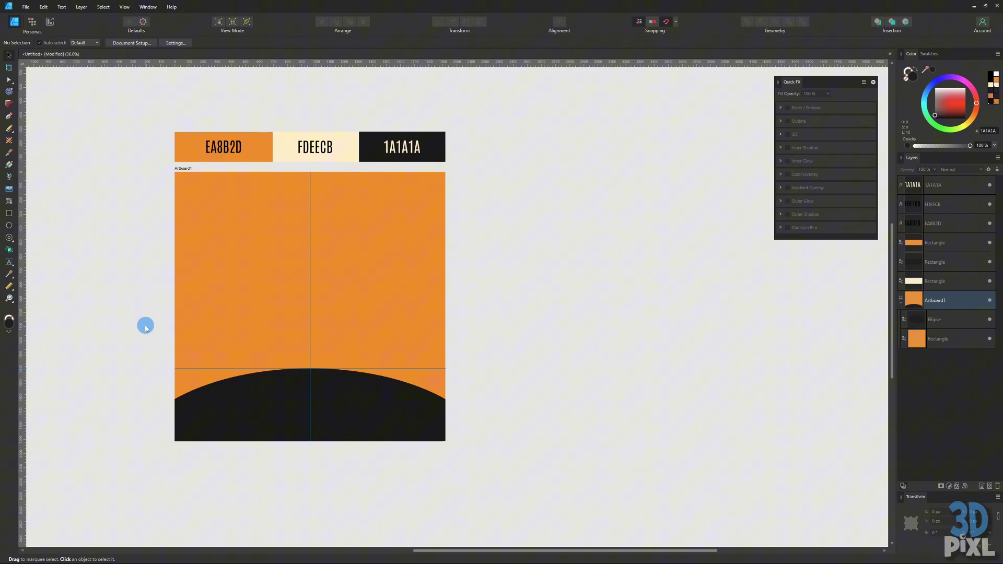
- Draw a dark ellipse on the hill and duplicate it to the right, overlapping
left_click(9, 225)
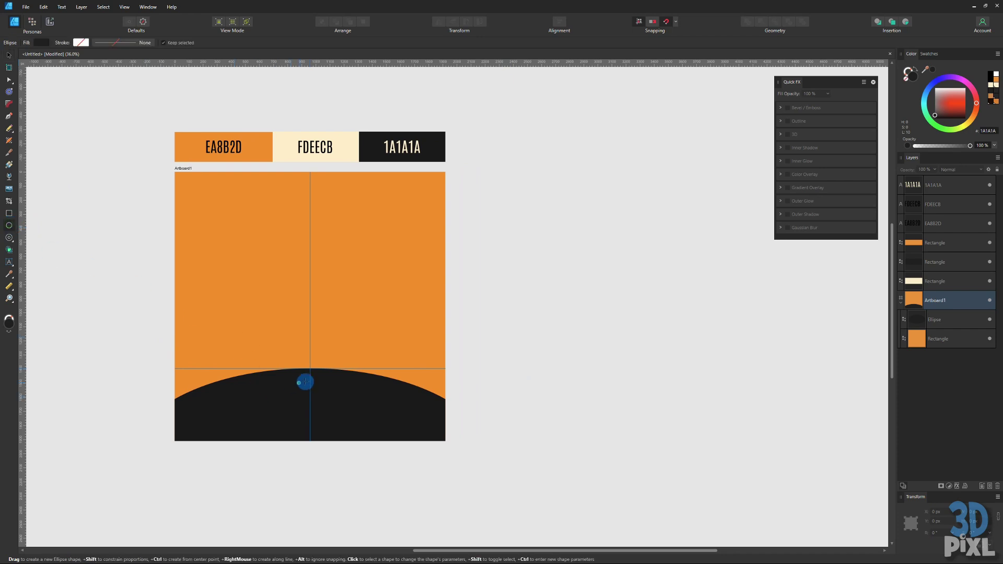
left_click_drag(255, 306, 297, 393)
left_click(8, 56)
scroll(262, 303, "up", 3)
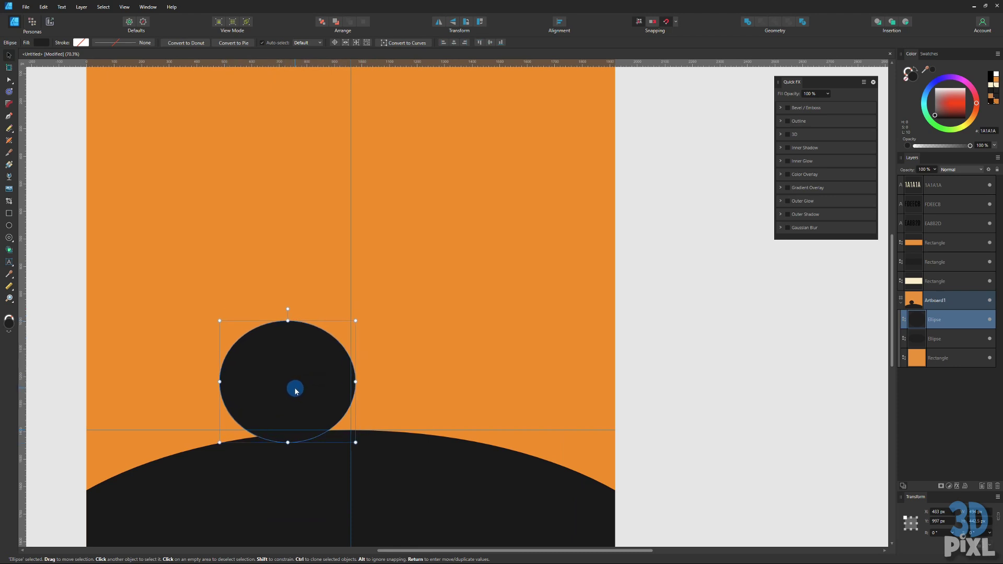
left_click_drag(314, 389, 335, 393)
left_click(246, 377, "shift")
- Clone the right ellipse, shrink it into the top bump, and select all three ellipses
left_click(425, 385)
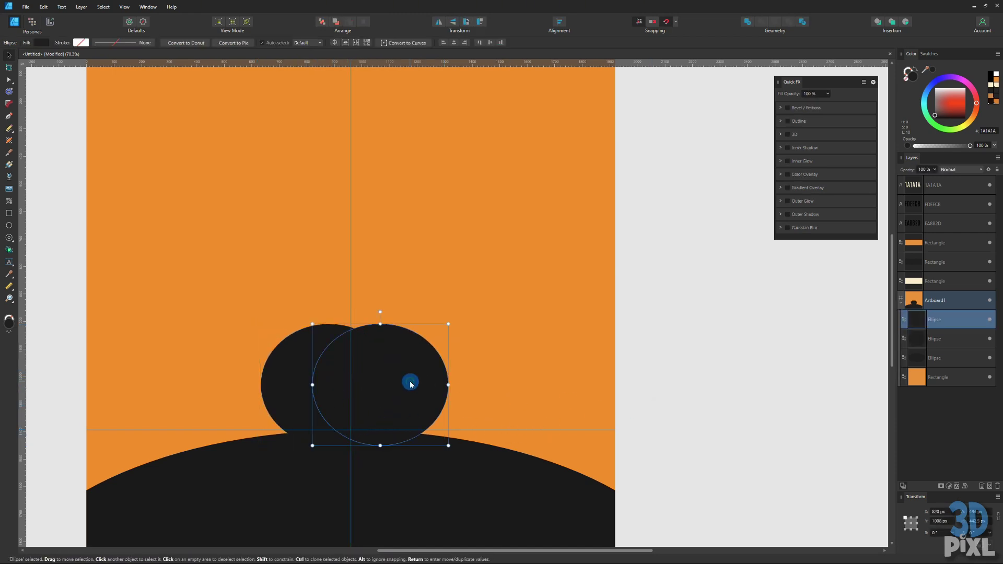
mouse_move(411, 384)
left_mouse_down()
mouse_move(394, 390)
mouse_move(389, 378)
left_mouse_up()
left_click_drag(428, 448, 347, 385)
left_click_drag(345, 381, 369, 353)
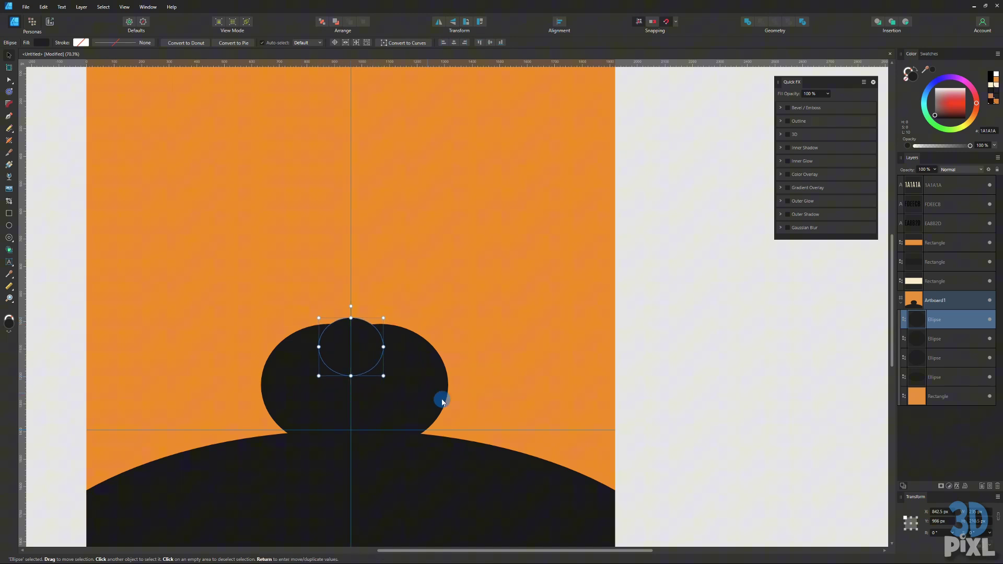
left_click(717, 416)
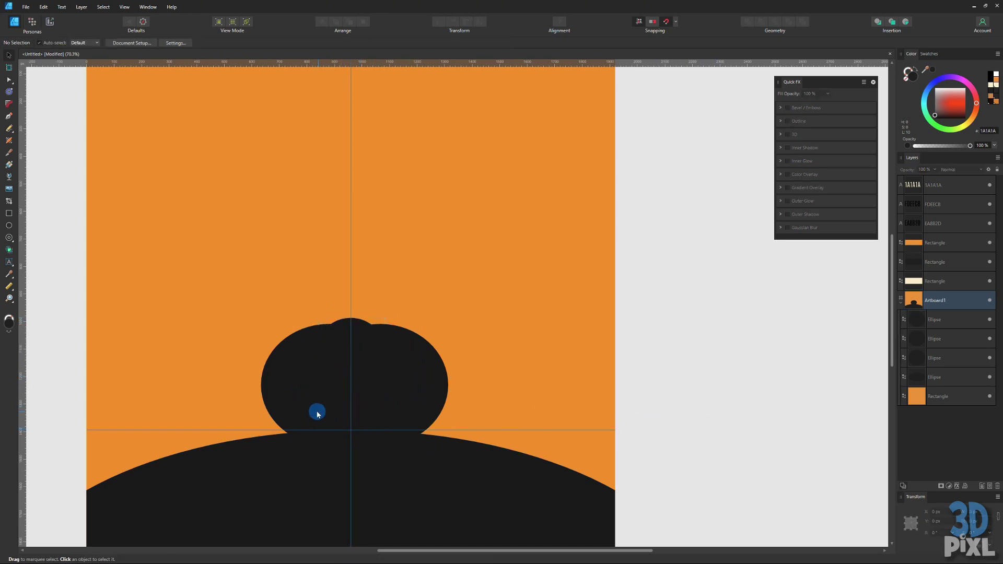
left_click(302, 387)
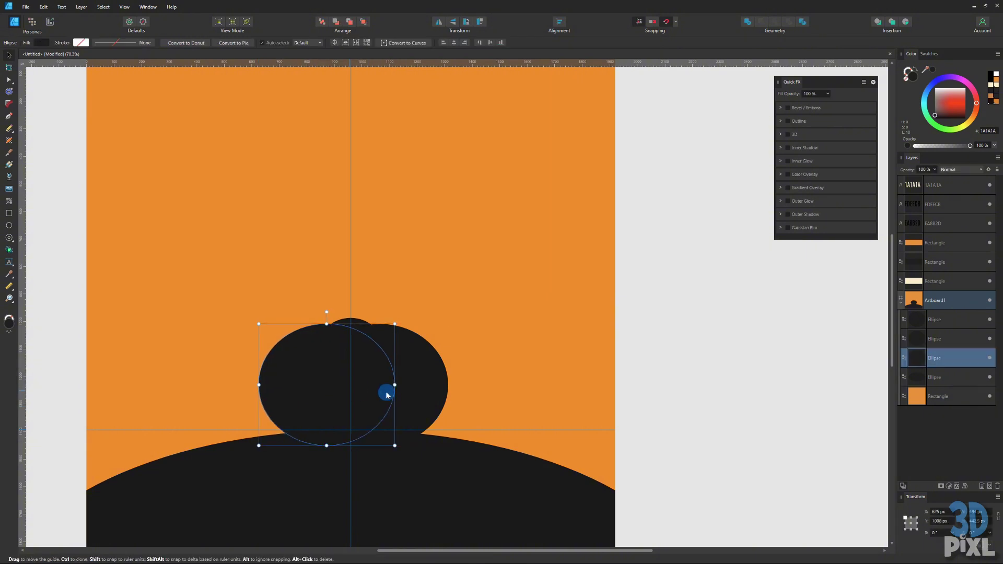
left_click(412, 392)
left_click(291, 352, "shift")
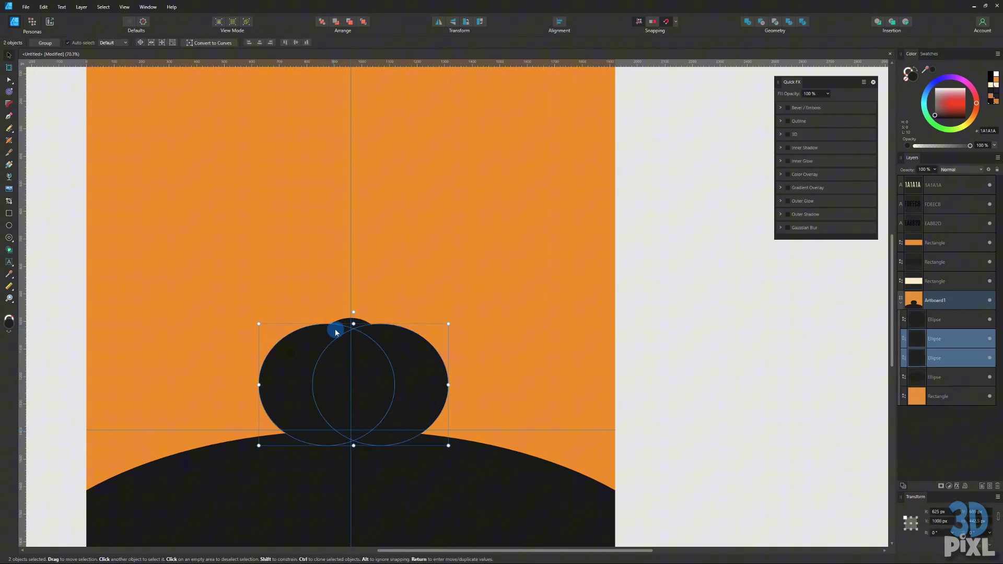
- Add the small top ellipse to the selection and merge all three ellipses as an Add compound
left_click(347, 322, "shift")
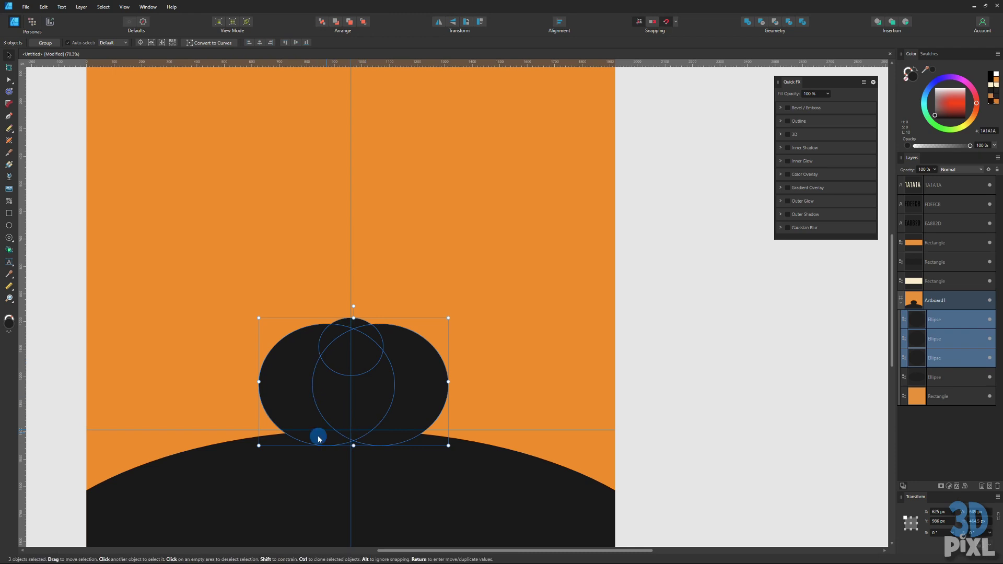
left_click(82, 7)
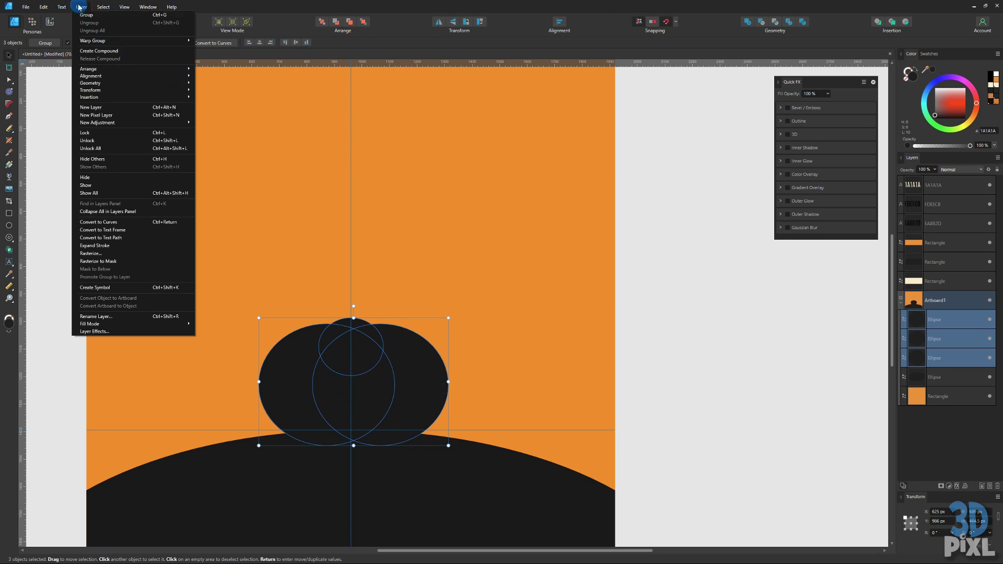
left_click(112, 51)
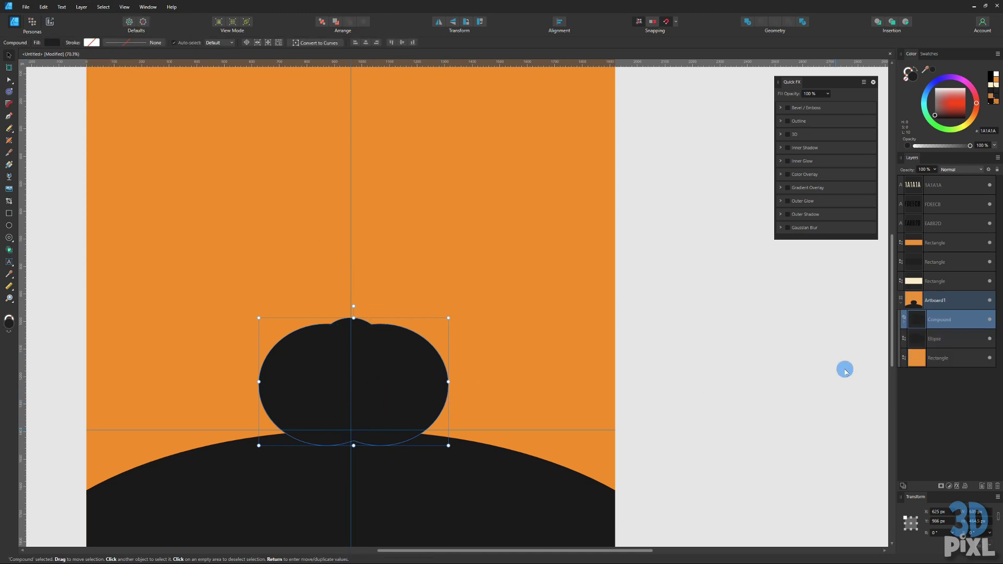
left_click(836, 100)
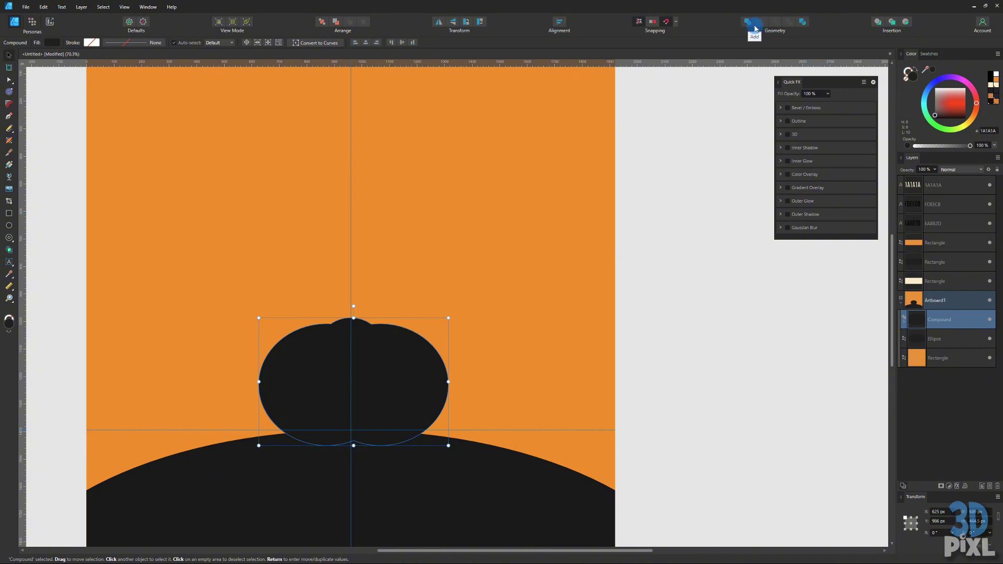
left_click(805, 27)
- Nudge the pumpkin's right ellipse slightly right and its left ellipse slightly left
left_click(904, 321)
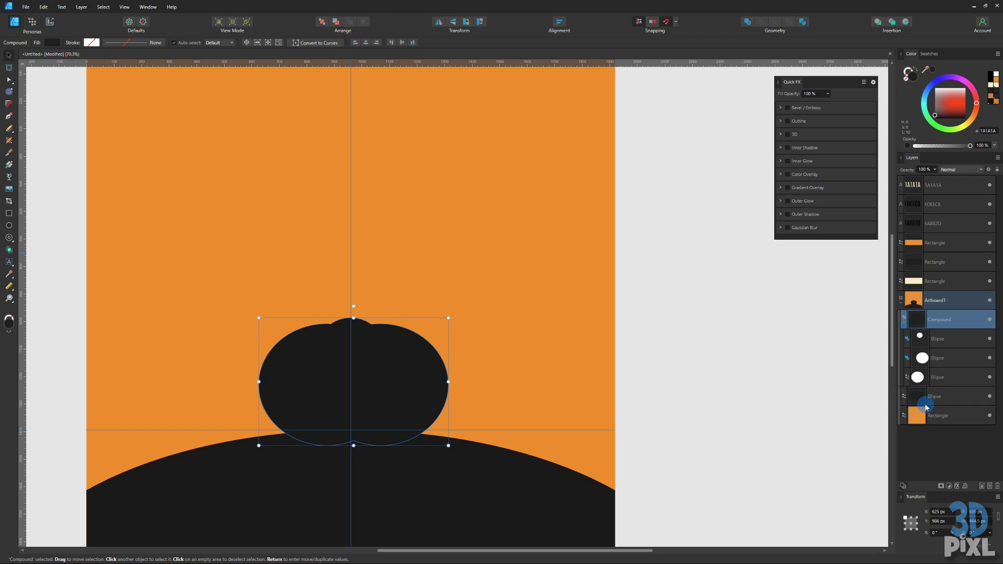
left_click(920, 339)
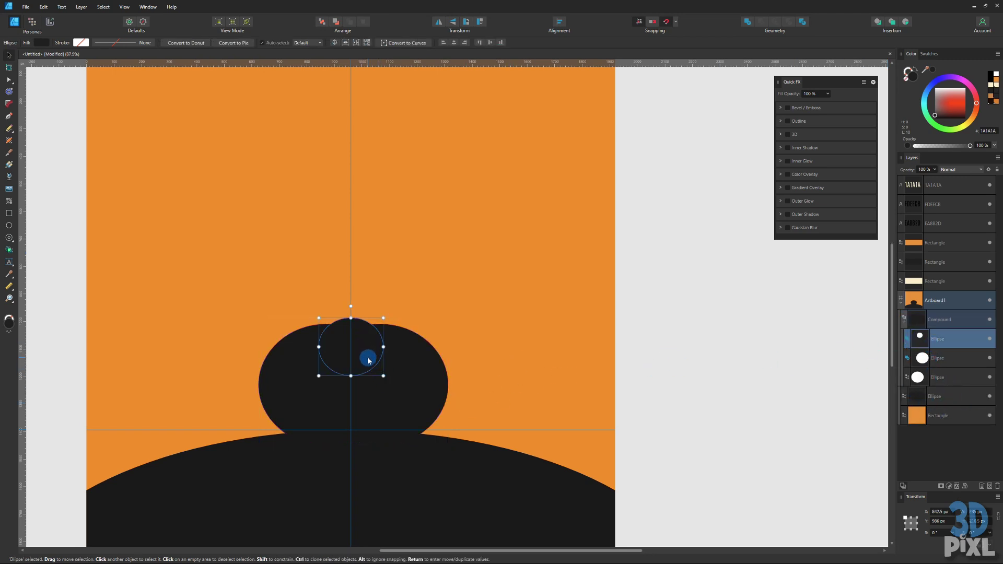
scroll(368, 358, "up", 4)
left_click(426, 383)
left_click_drag(432, 381, 439, 385)
left_click(226, 392)
left_click_drag(226, 392, 219, 389)
left_click(574, 419)
scroll(564, 430, "down", 3)
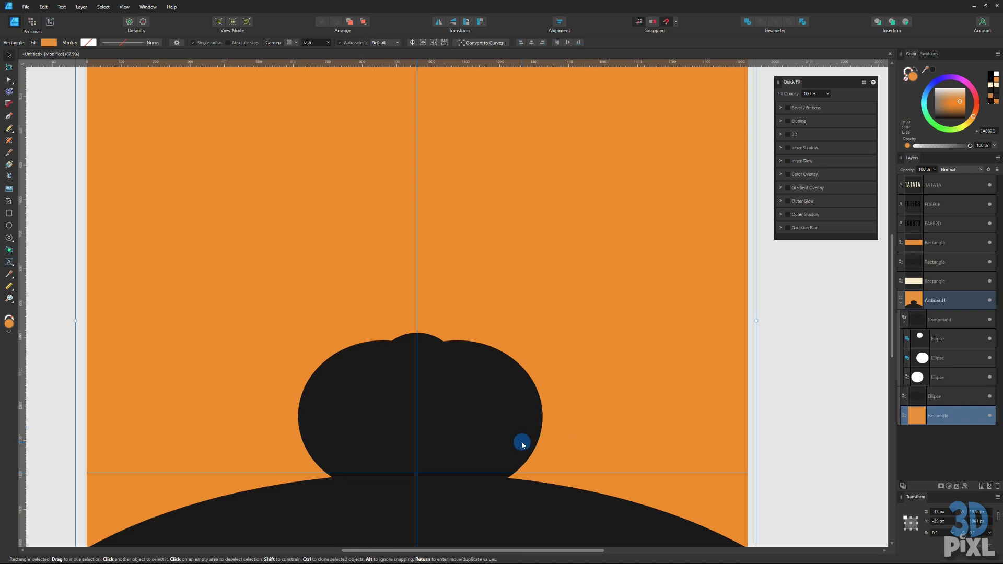
scroll(522, 444, "up", 3)
- Raise the small top ellipse about 20 px and widen it on both sides
left_click(373, 280)
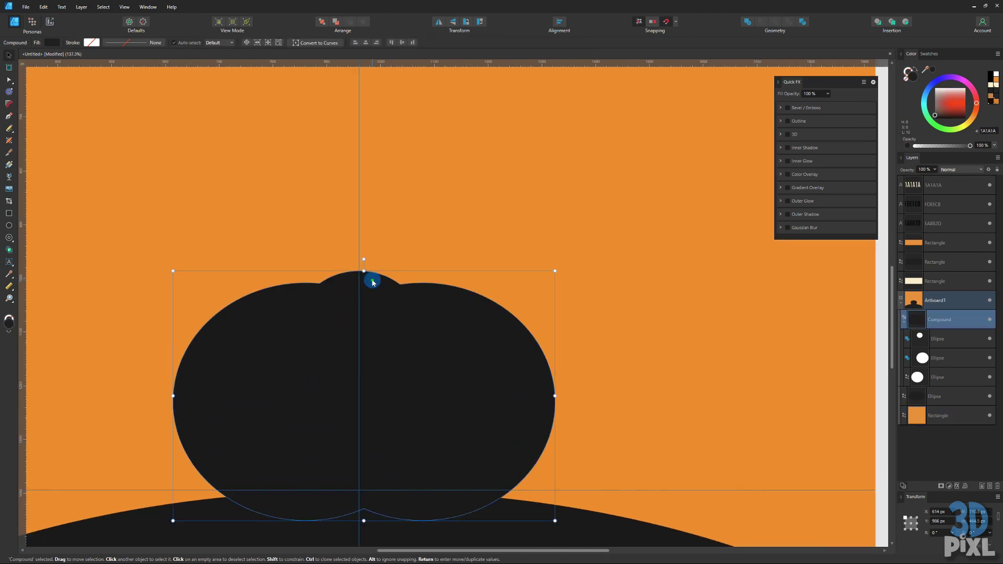
double_click(374, 291)
left_click_drag(376, 303, 379, 293)
left_click(598, 336)
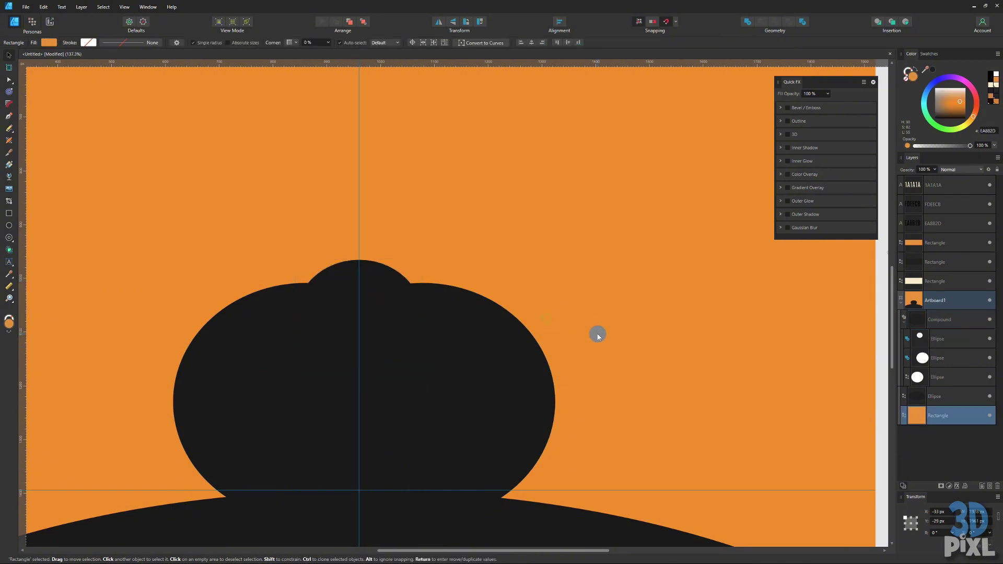
left_click(371, 285)
left_click(372, 284)
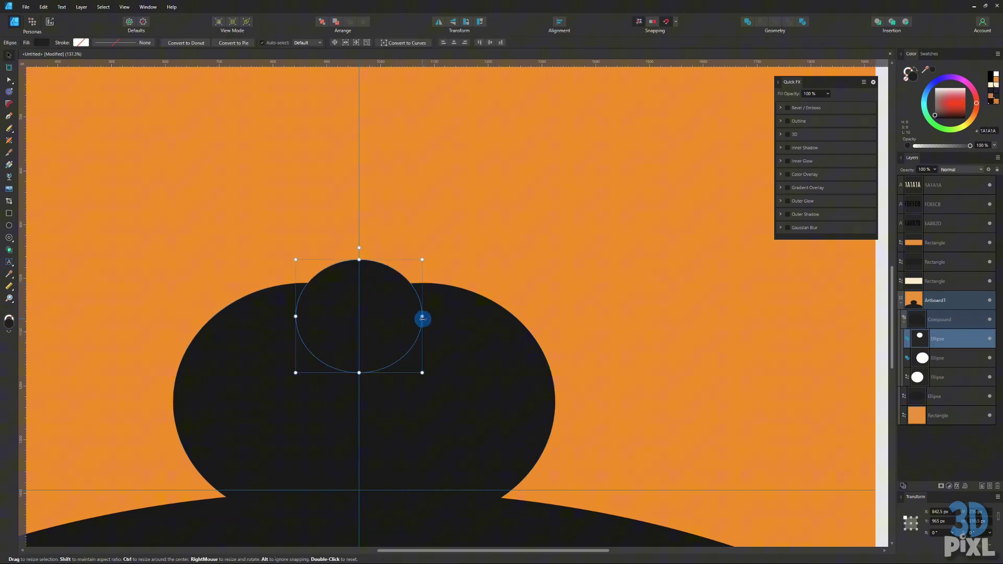
left_click_drag(422, 316, 439, 316)
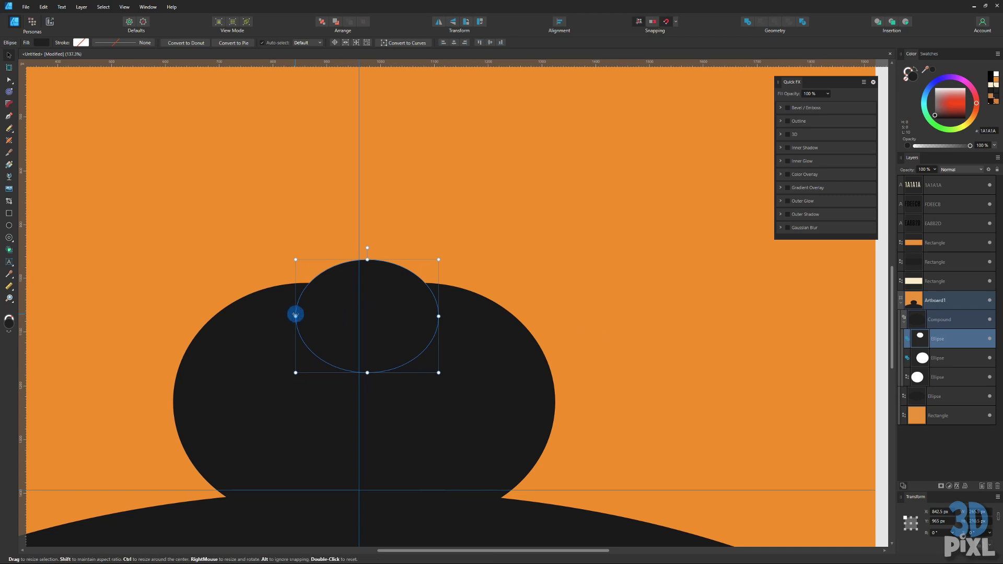
left_click_drag(295, 317, 280, 314)
left_click(512, 312)
scroll(497, 353, "down", 4)
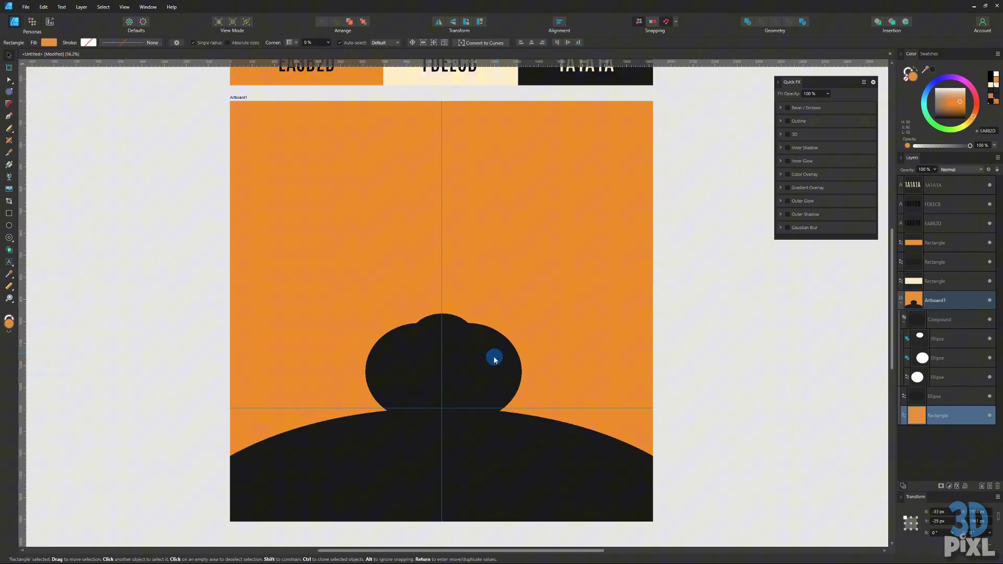
left_click(723, 410)
- Enlarge the whole pumpkin by its corner and centre it on the vertical guide
left_click(422, 354)
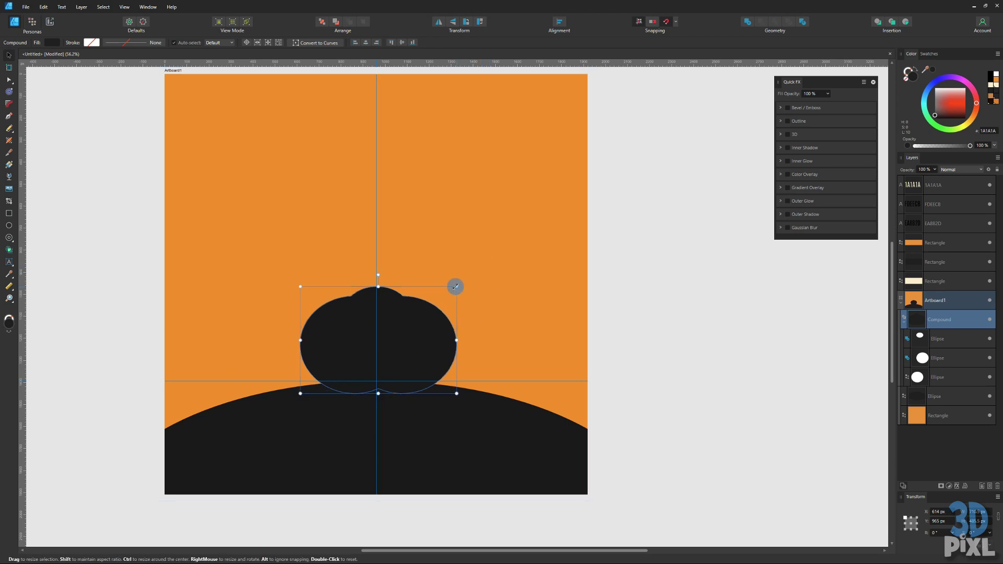
left_click_drag(455, 289, 515, 251)
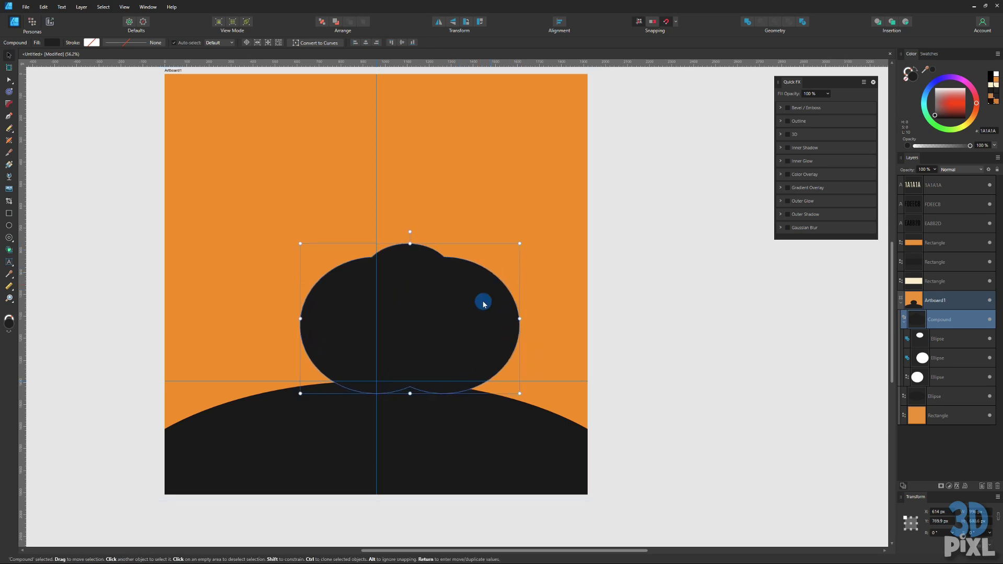
left_click_drag(478, 309, 441, 305)
- Duplicate the pumpkin with Ctrl+J, shrink it, tilt it about 10° and tuck it against the left side
left_click(625, 316)
left_click(488, 330)
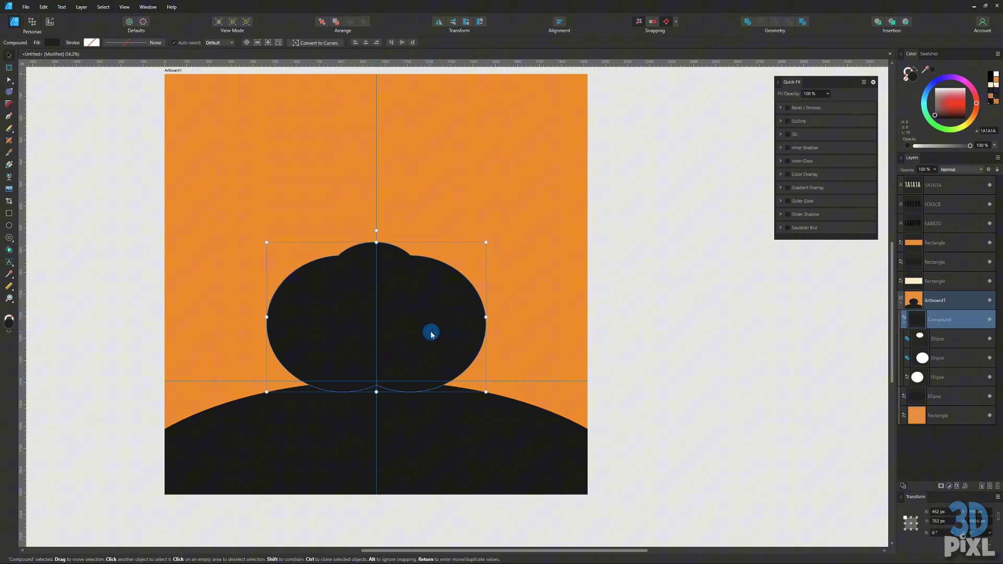
key("ctrl+j")
left_click_drag(446, 314, 401, 345)
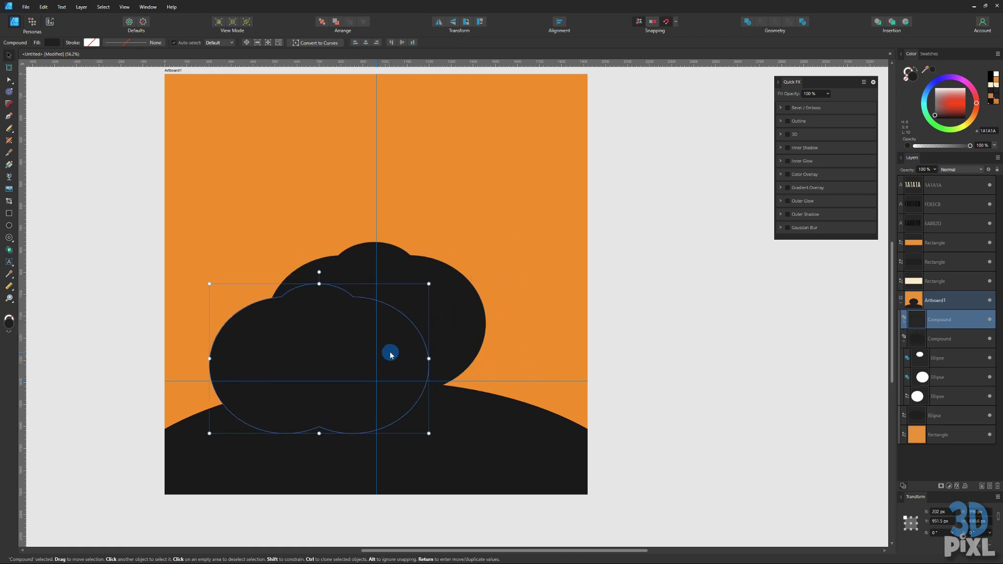
left_click_drag(428, 283, 329, 349)
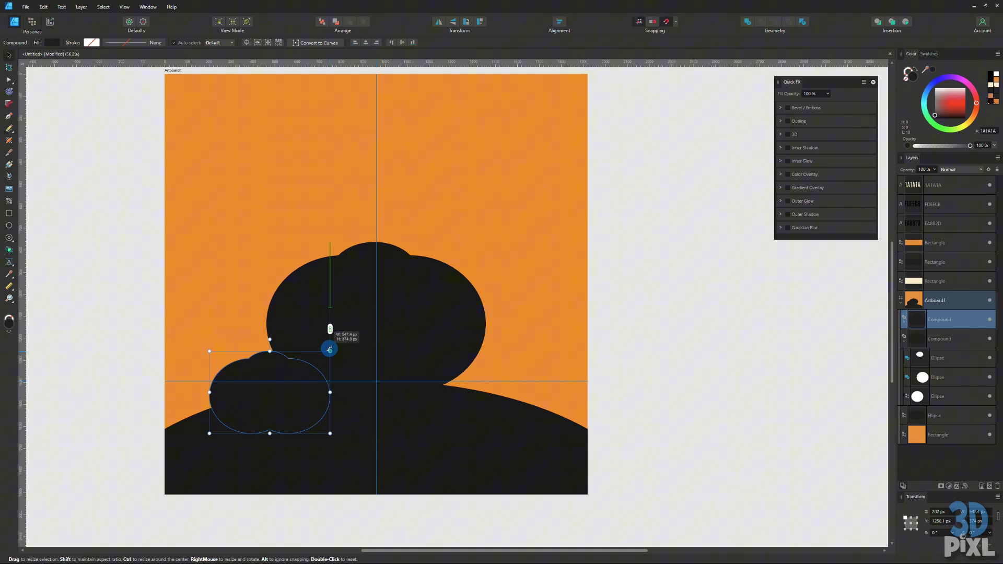
left_click_drag(270, 337, 261, 336)
left_click_drag(304, 409, 297, 385)
- Copy the small pumpkin over to the right side and flip it horizontally
left_click(415, 411)
left_click(255, 343)
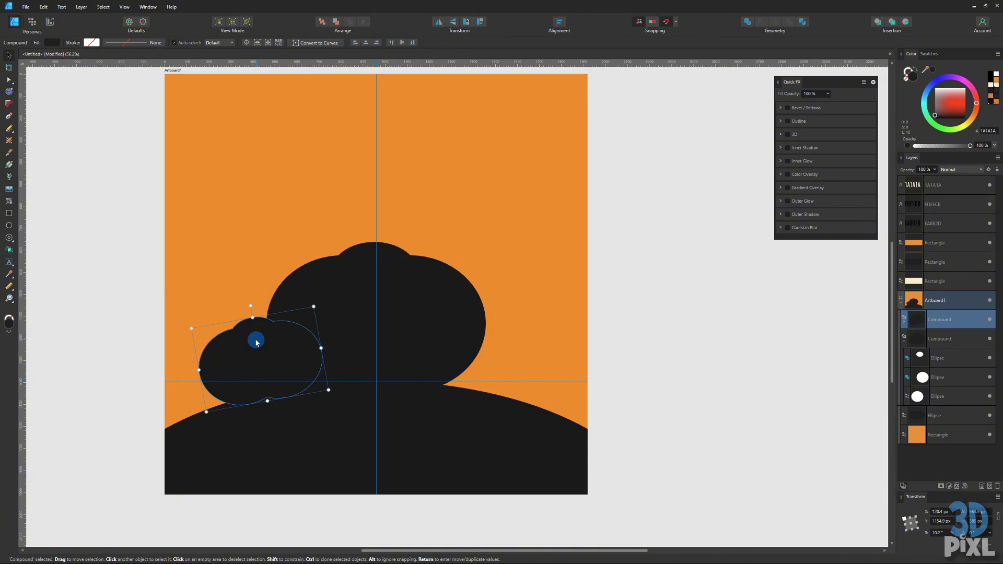
left_click_drag(256, 342, 506, 362)
left_click(436, 21)
left_click(618, 359)
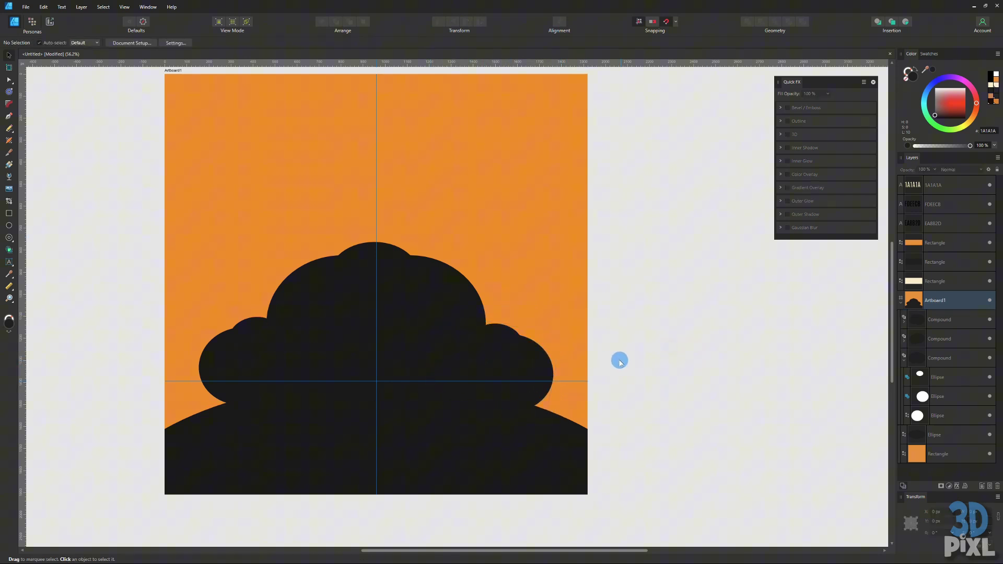
left_click_drag(618, 359, 629, 411)
scroll(446, 406, "down", 2)
scroll(444, 411, "down", 2)
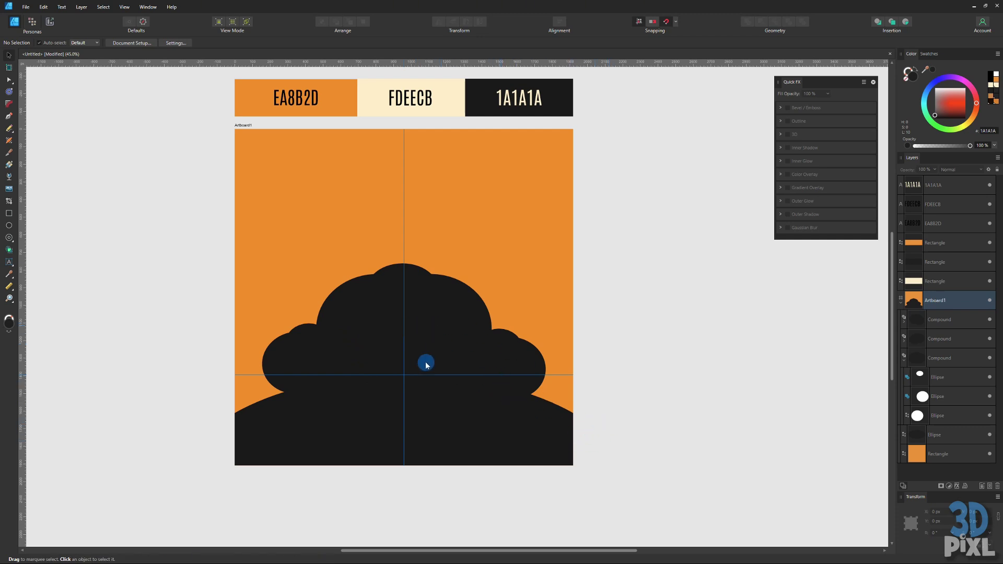
scroll(487, 382, "up", 1)
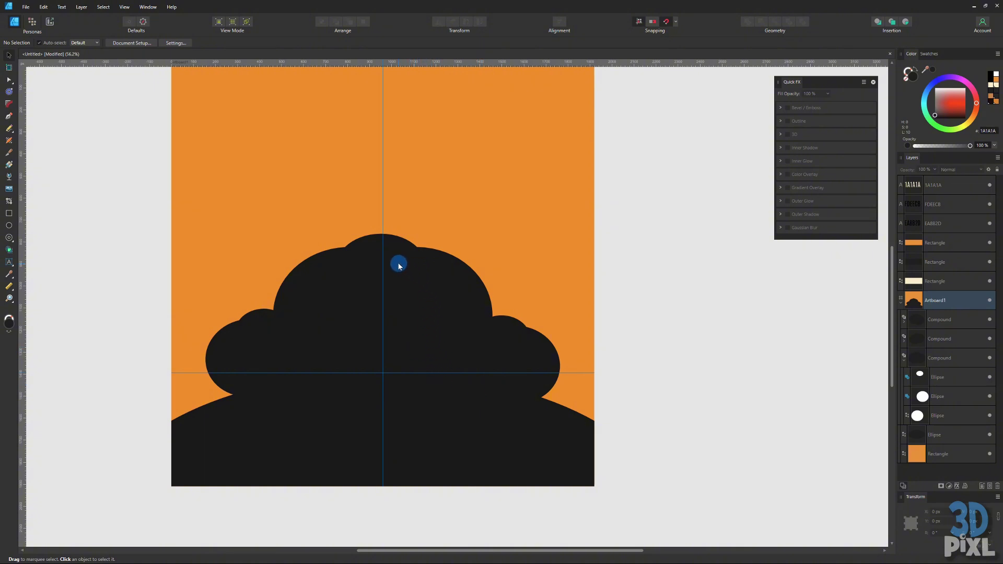
left_click(361, 264)
scroll(314, 339, "up", 2)
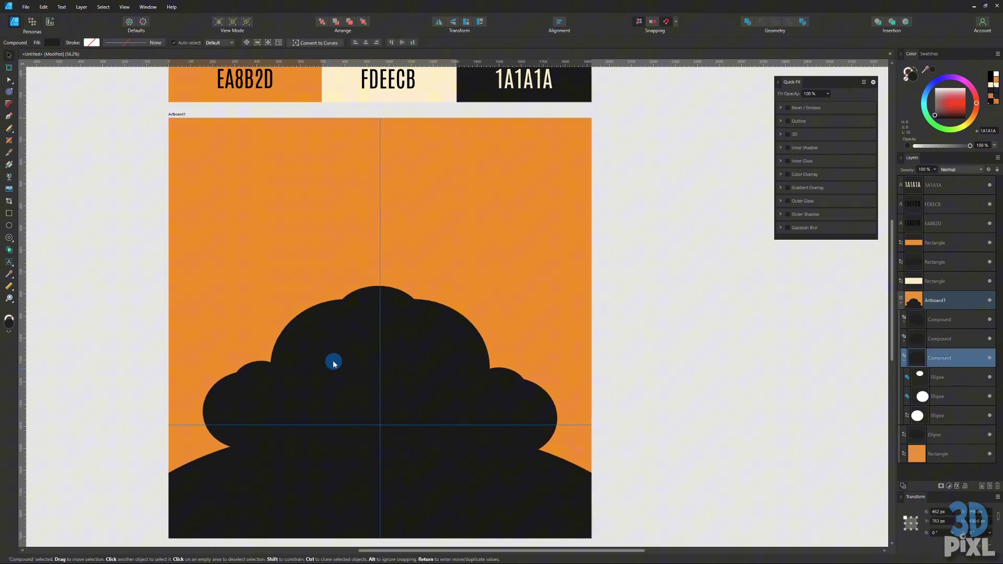
scroll(343, 354, "up", 1)
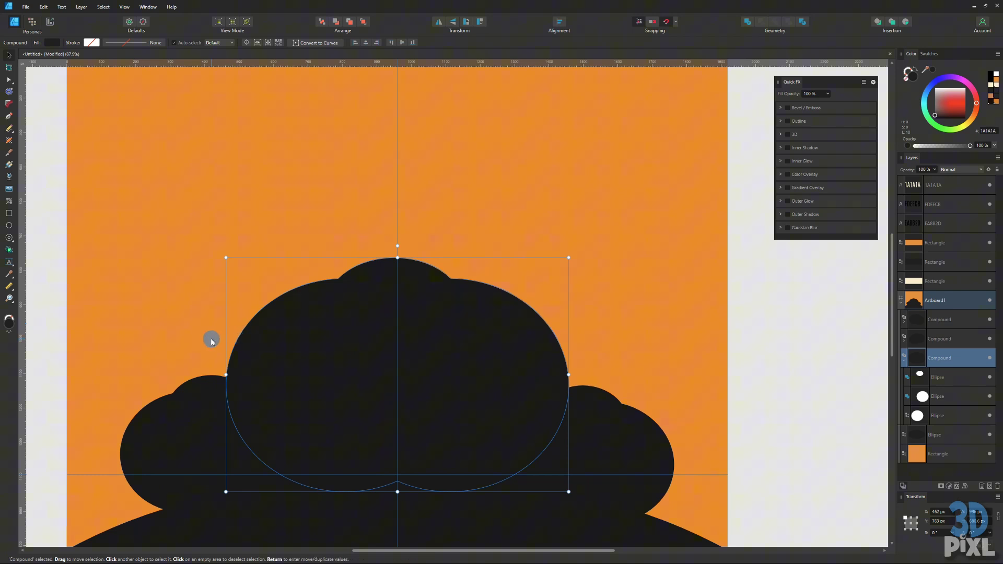
left_click(249, 397)
left_click(359, 336)
left_click(396, 253)
- Draw a donut above the pumpkin and centre it on the vertical guide
left_click(8, 237)
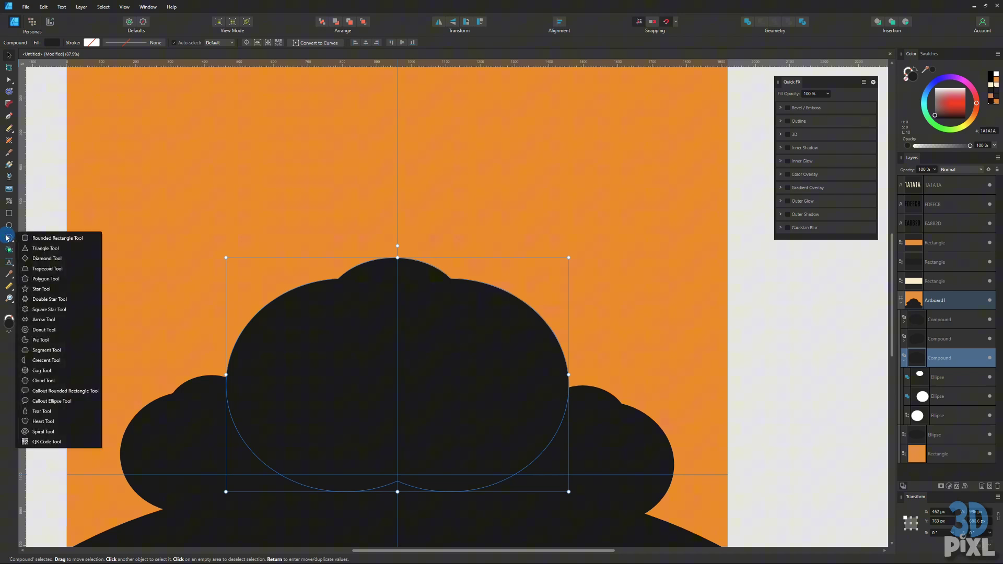
left_click(63, 328)
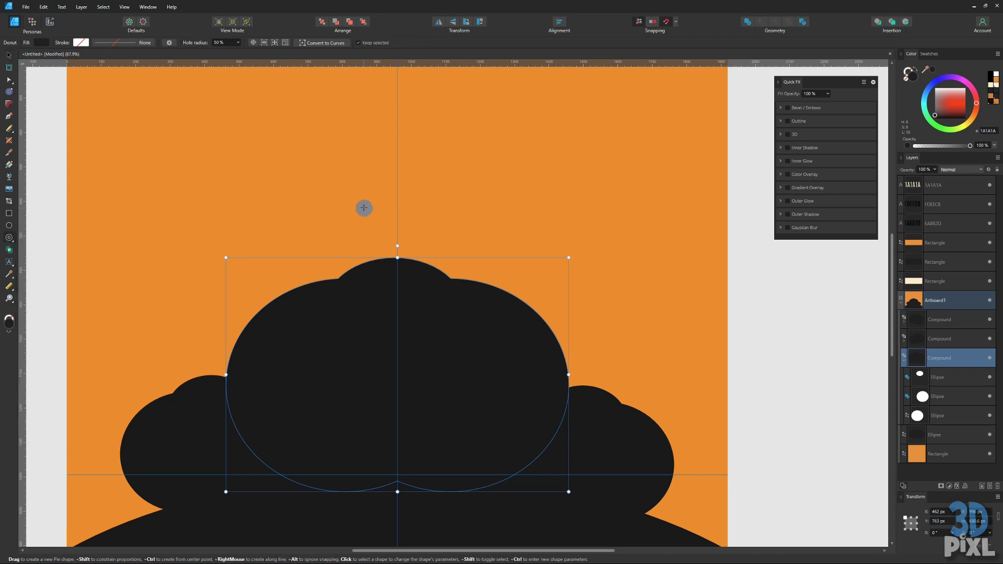
left_click_drag(365, 208, 450, 302)
left_click(9, 56)
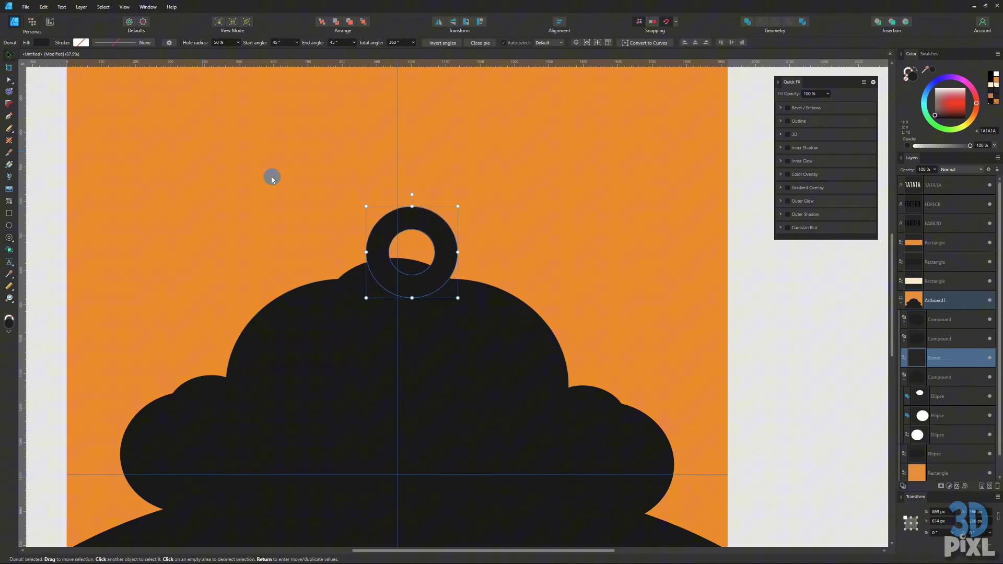
mouse_move(416, 225)
left_mouse_down()
mouse_move(405, 223)
mouse_move(423, 239)
mouse_move(427, 221)
left_mouse_up()
- Adjust the donut's hole size and cut it down to a small arc
left_click(9, 79)
mouse_move(389, 270)
left_mouse_down()
mouse_move(381, 264)
mouse_move(403, 271)
mouse_move(388, 272)
left_mouse_up()
left_click_drag(428, 213, 424, 285)
left_click_drag(426, 214, 398, 205)
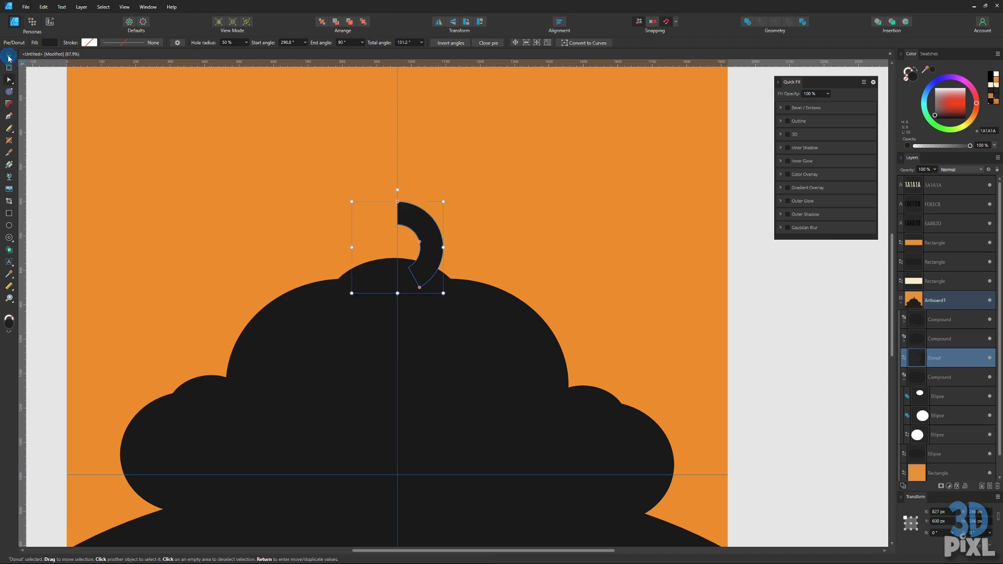
left_click(9, 57)
left_click(243, 226)
- Flip the arc horizontally, tilt it about 23°, and place it on the pumpkin top as a stem
left_click(423, 241)
double_click(412, 230)
left_click(437, 22)
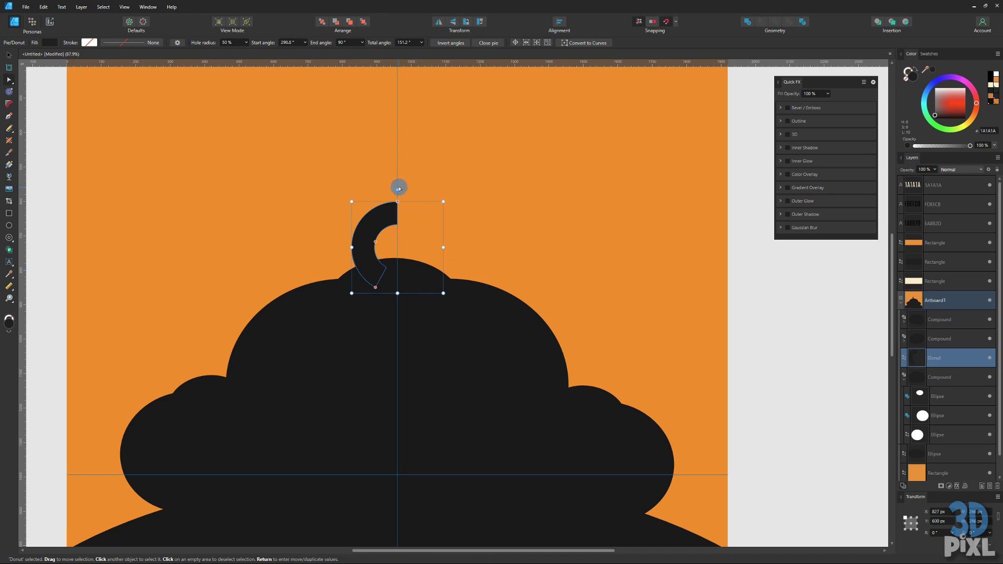
left_click_drag(399, 187, 420, 198)
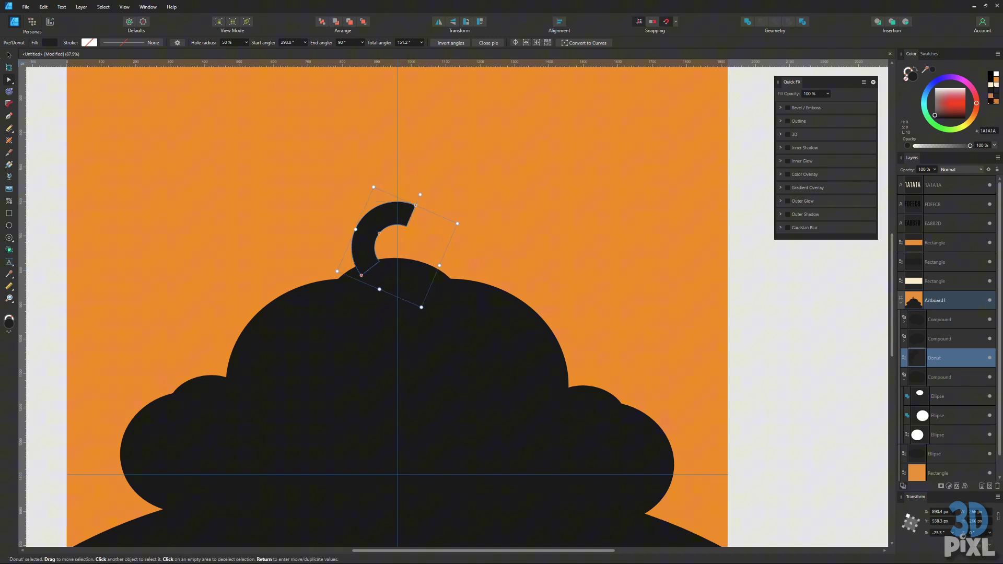
left_click(8, 55)
left_click(354, 291)
left_click(365, 249)
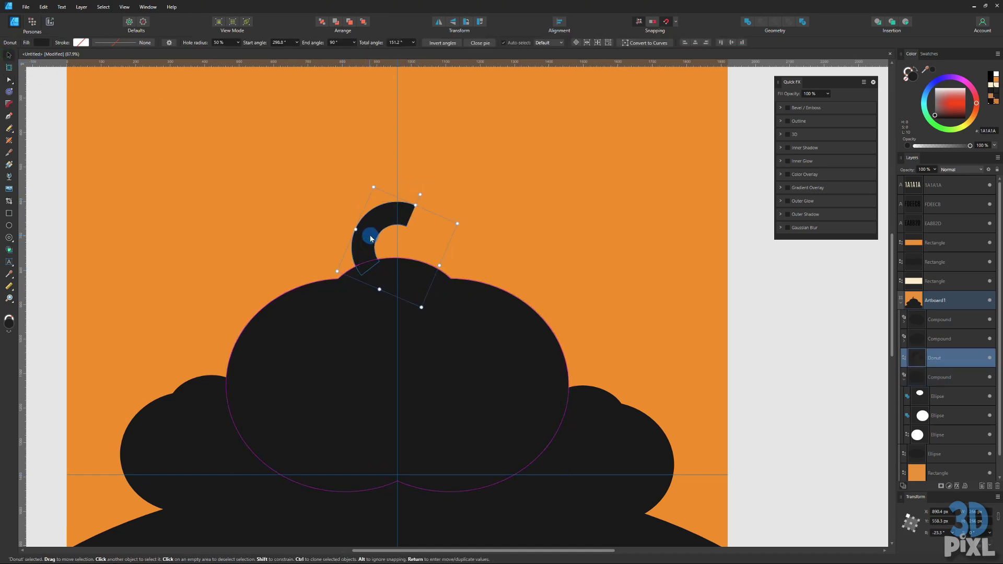
left_click_drag(372, 239, 401, 236)
left_click(524, 231)
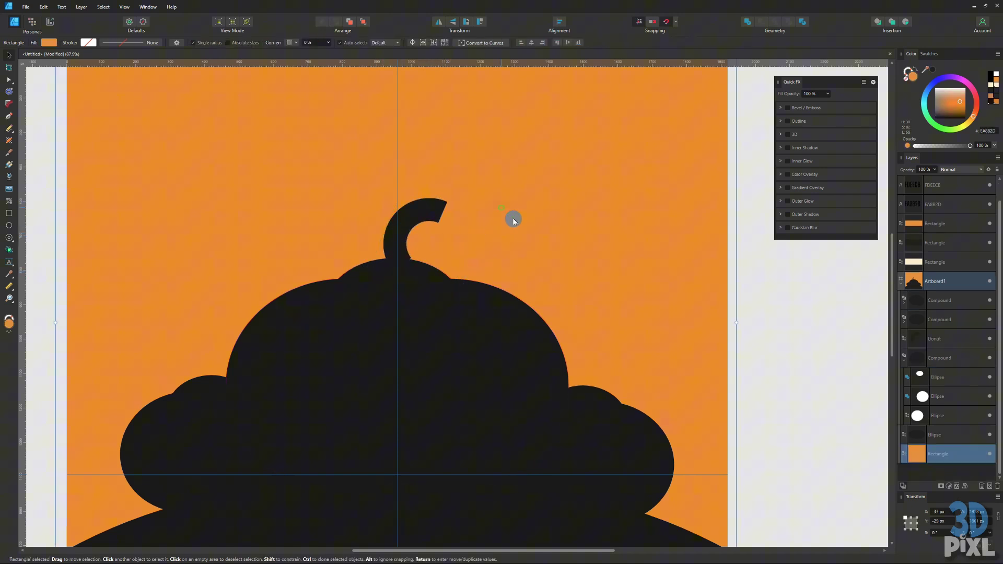
left_click(385, 231)
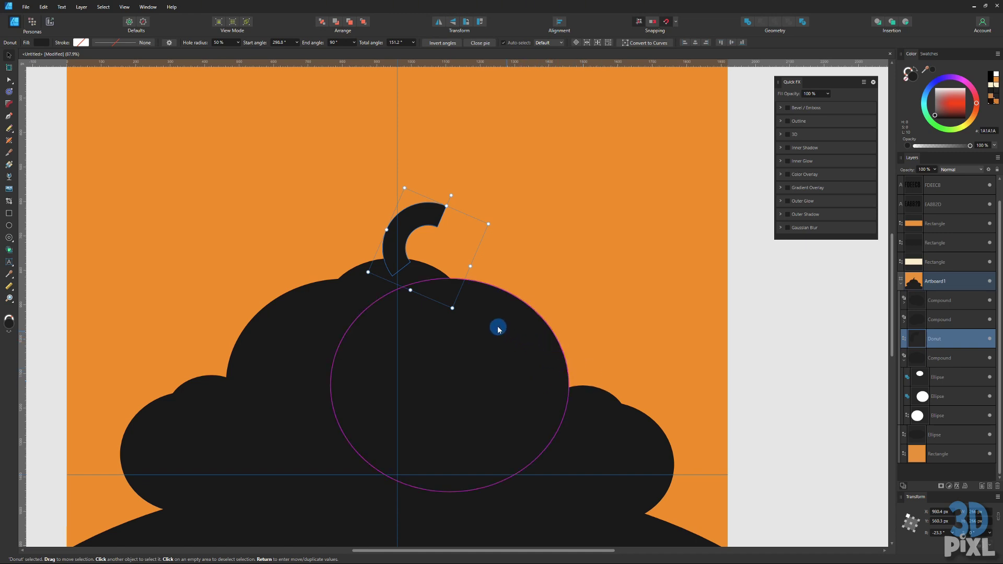
- Combine the stem and the pumpkin body into one compound shape
left_click(376, 293, "shift")
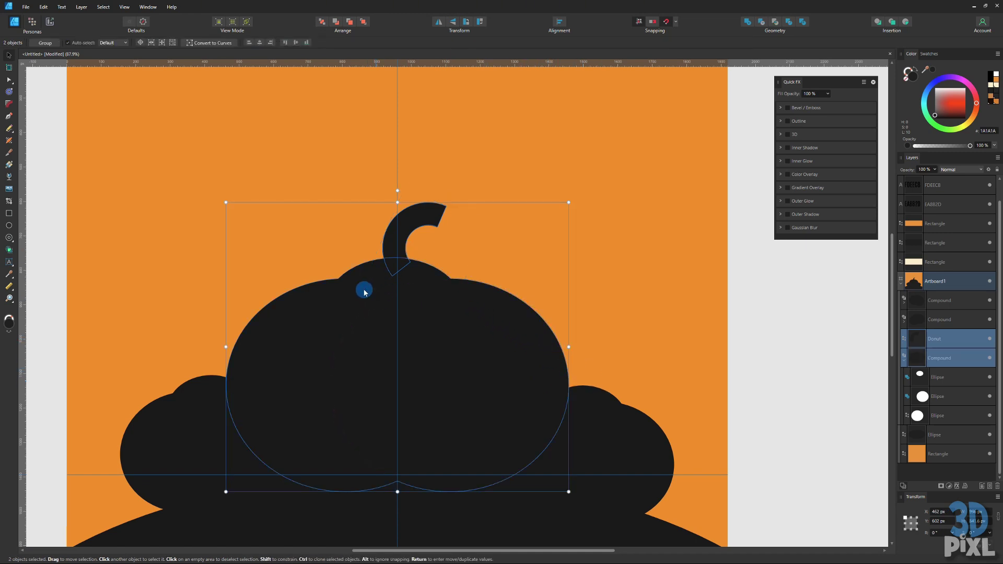
left_click(103, 7)
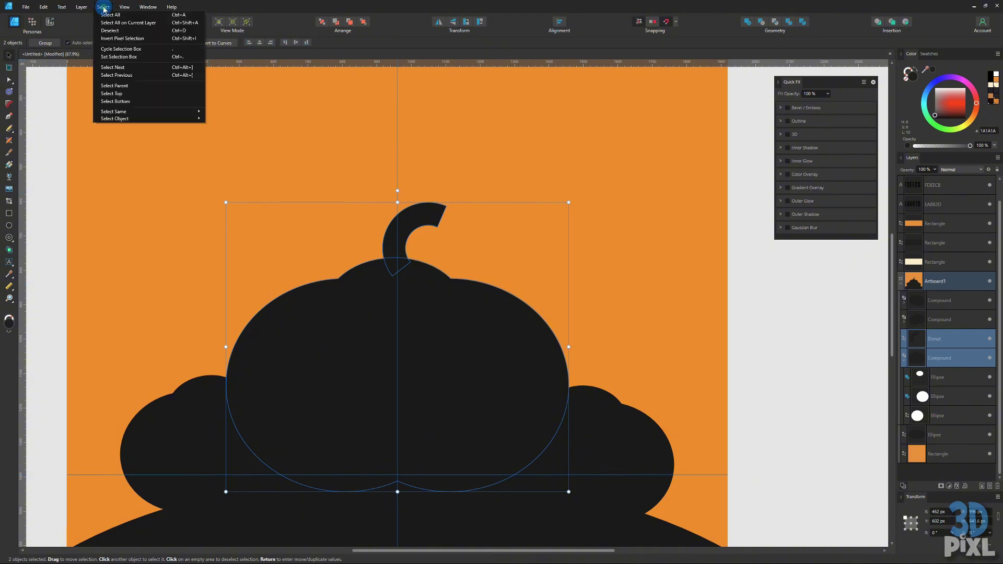
mouse_move(81, 8)
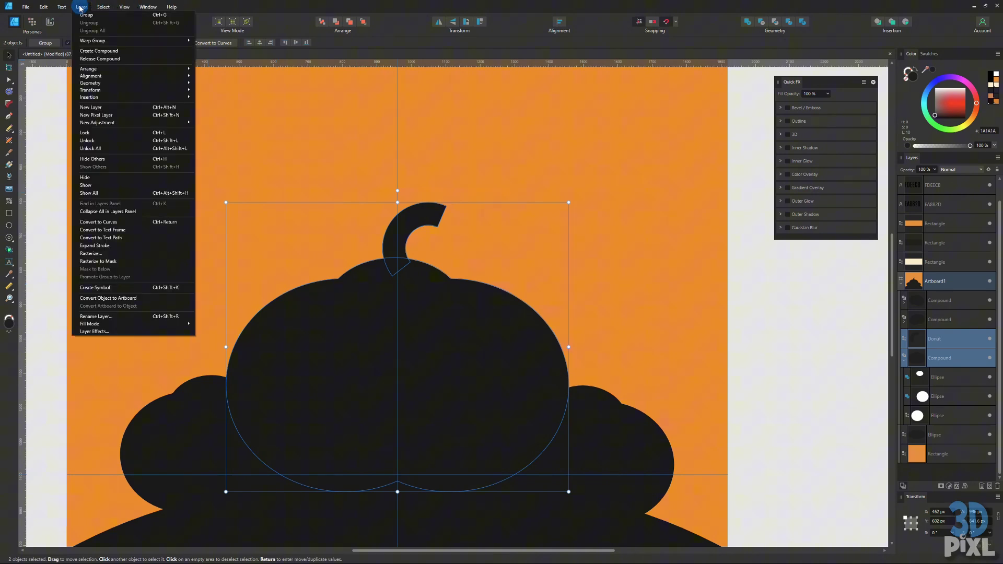
left_click(124, 51)
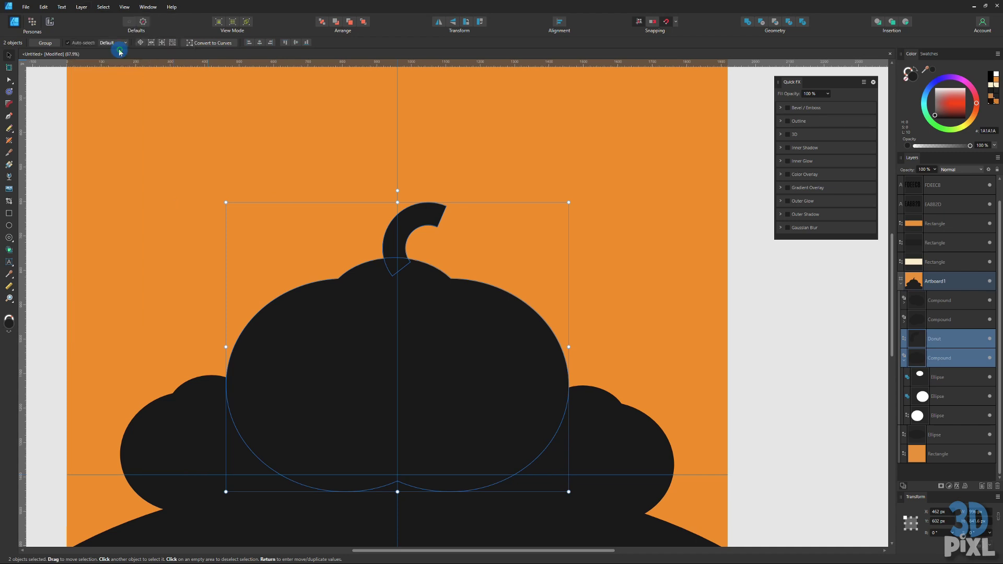
- Select parts inside the compound, then try moving the pumpkin upward and undo the move
double_click(524, 336)
left_click(460, 325)
left_click(512, 349)
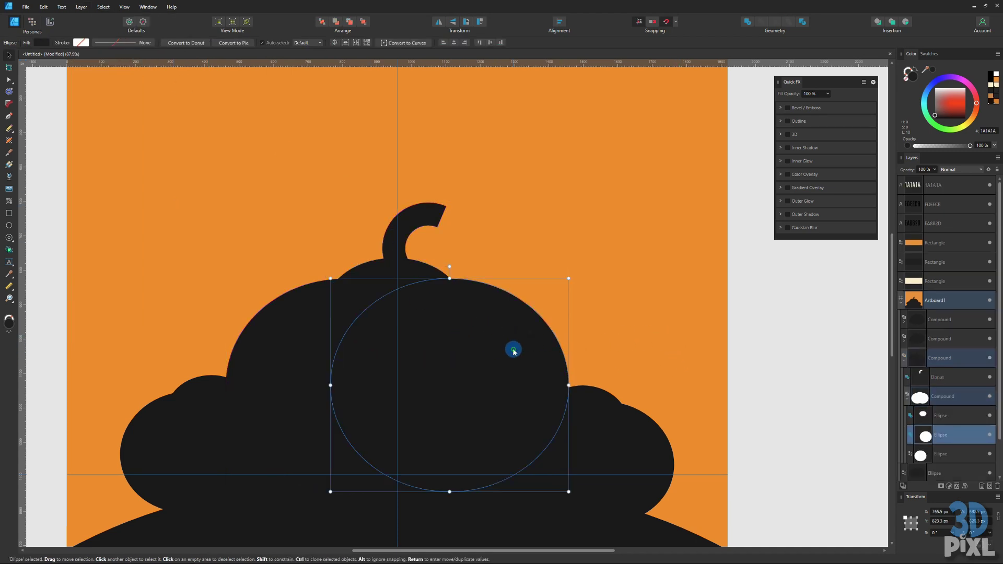
left_click(408, 228)
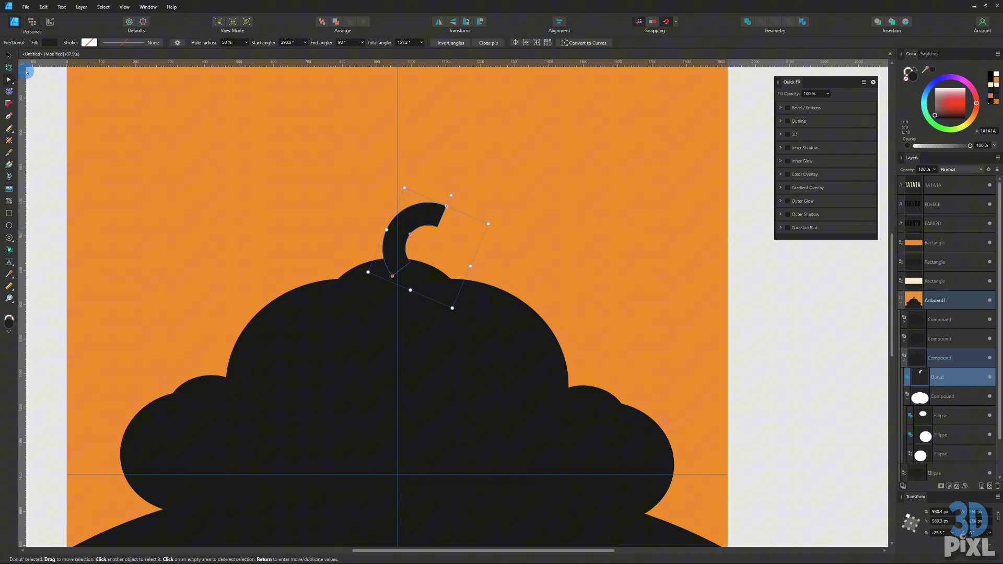
left_click(8, 55)
left_click(745, 271)
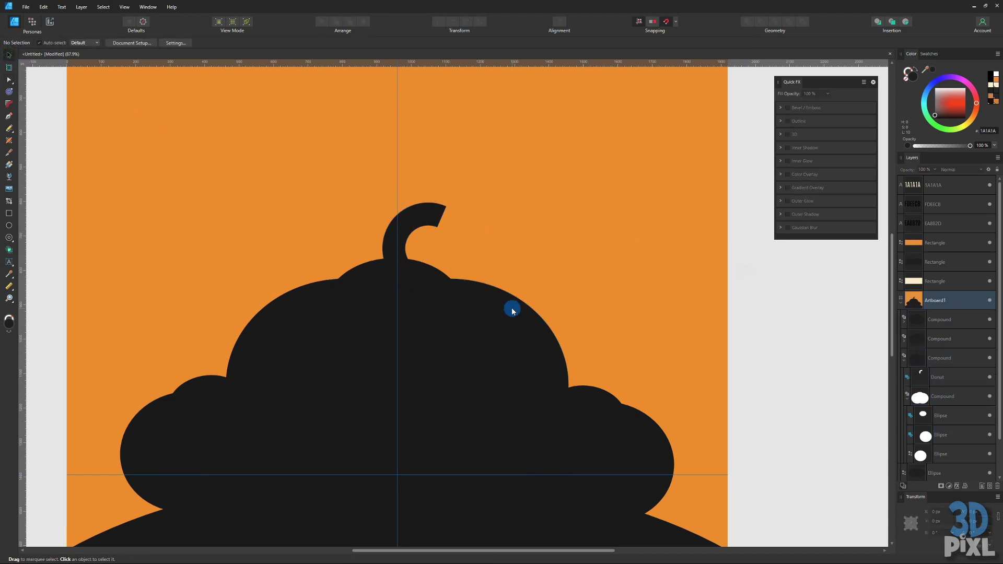
left_click(513, 310)
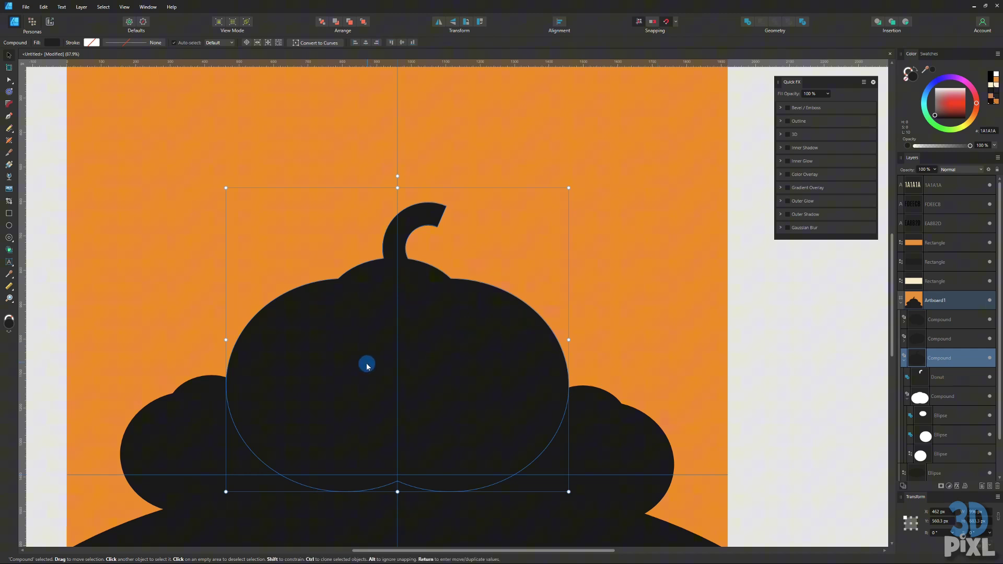
left_click_drag(486, 329, 537, 309)
key("ctrl+z")
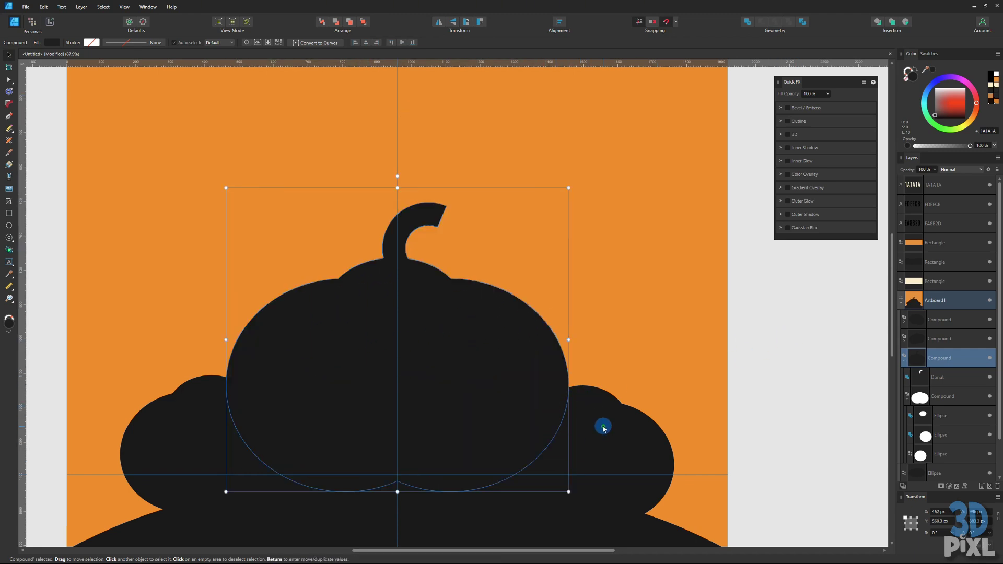
- Lower the stem further onto the top of the pumpkin
left_click(571, 407)
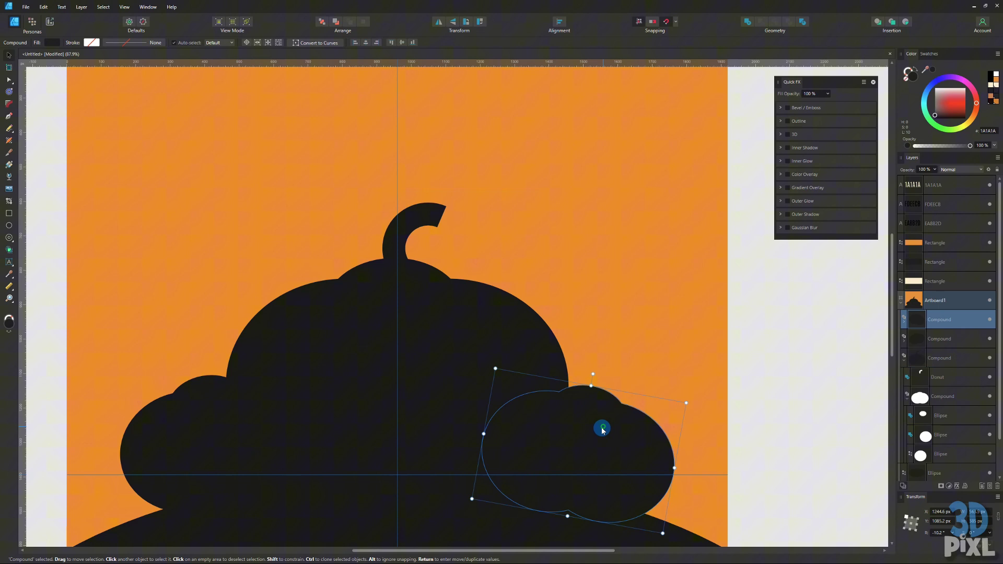
left_click(439, 218)
left_click_drag(422, 217, 420, 234)
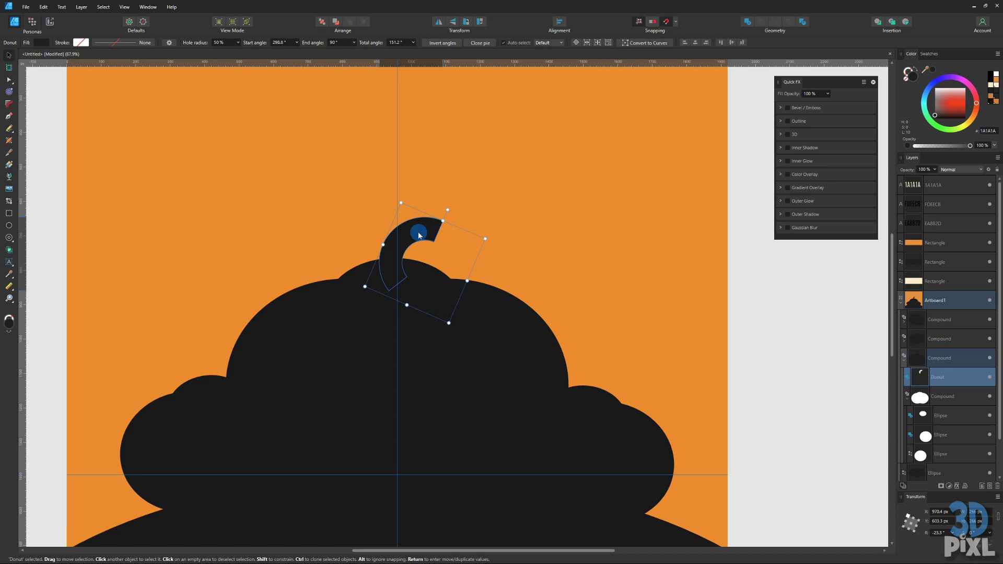
left_click(627, 444)
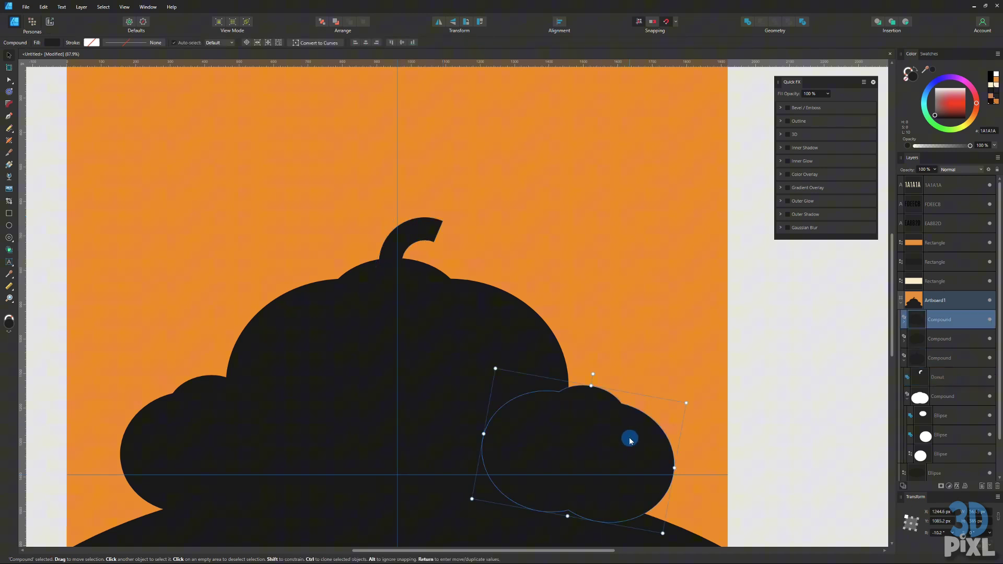
- Remove the bumpy dark shape on the right of the pumpkin
key("ctrl+z")
key("ctrl+z")
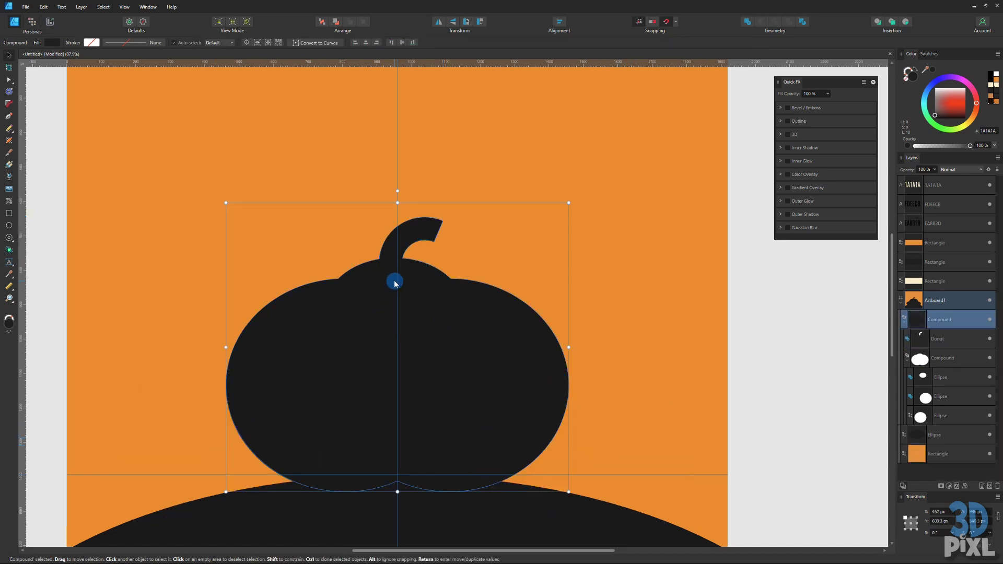
scroll(448, 273, "up", 3)
double_click(396, 174)
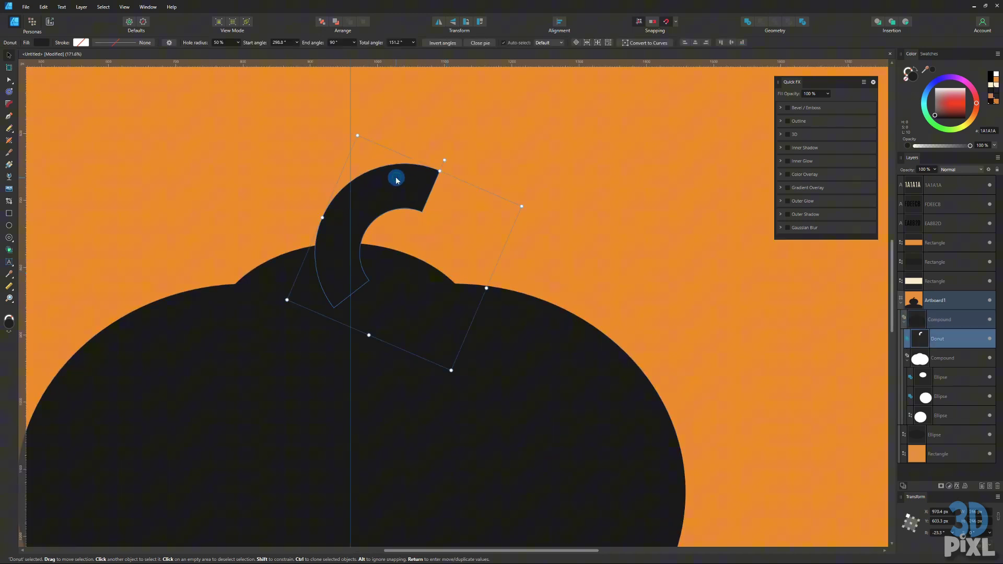
scroll(406, 274, "up", 2)
right_click(394, 282)
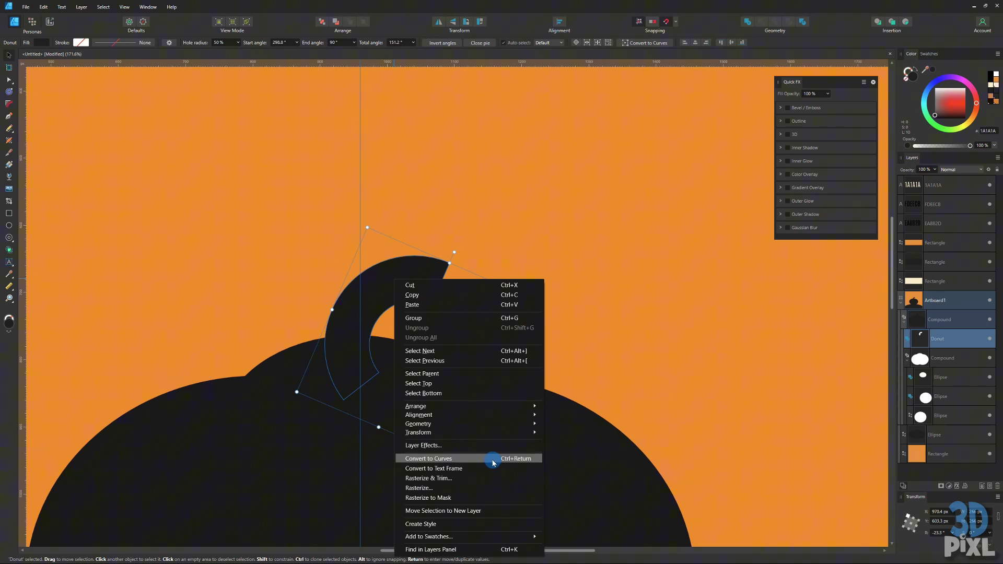
left_click(292, 360)
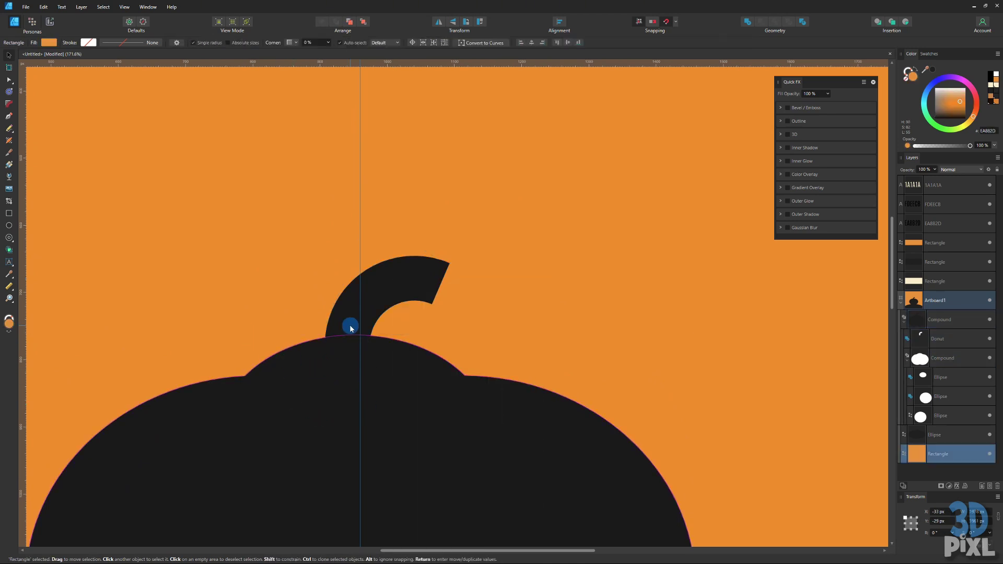
- Convert the donut stem inside the pumpkin compound to curves
left_click(350, 345)
double_click(338, 320)
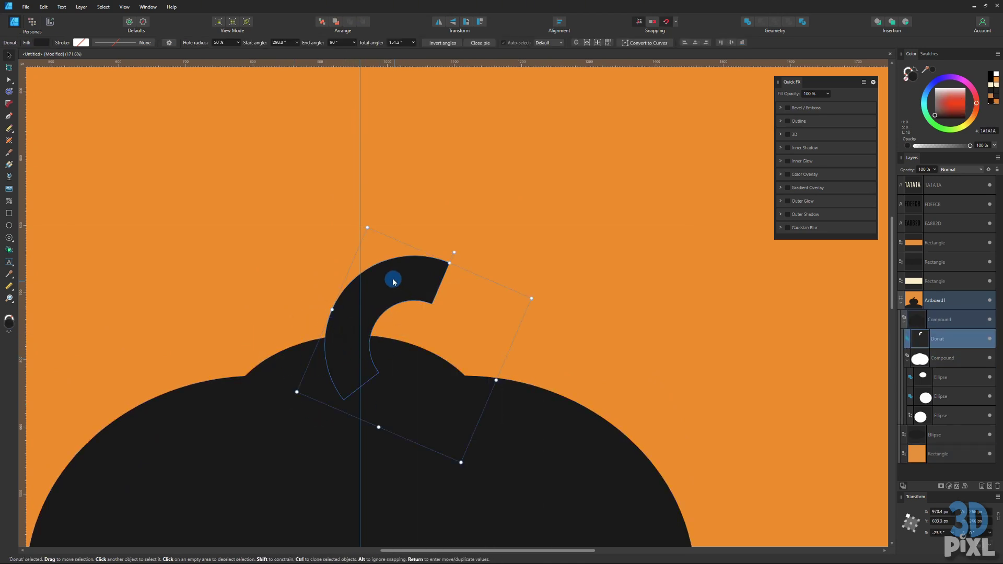
right_click(402, 296)
left_click(464, 194)
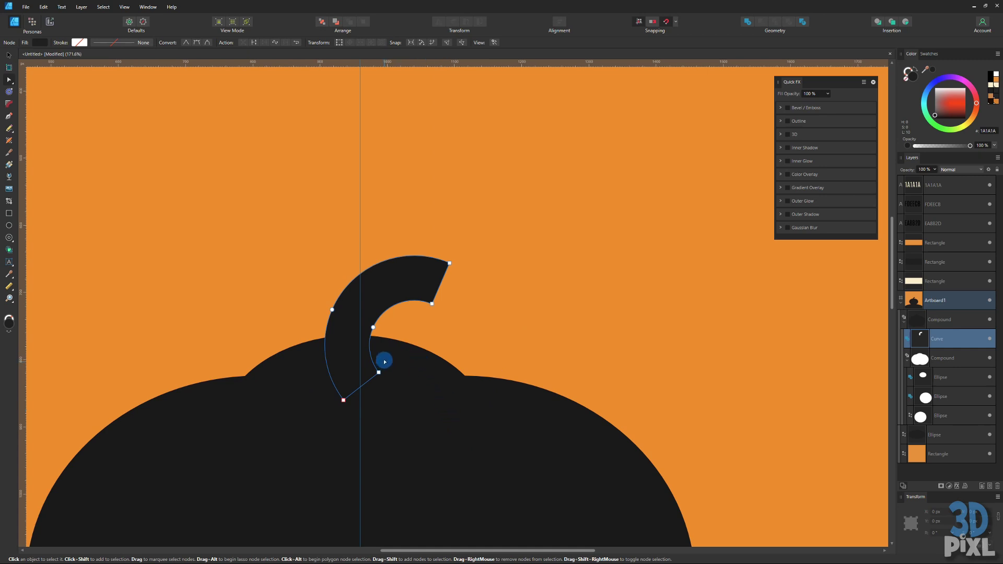
- Drag the stem's nodes to reshape it into a smoother hooked curve, then review the pumpkin
left_click_drag(376, 329, 360, 337)
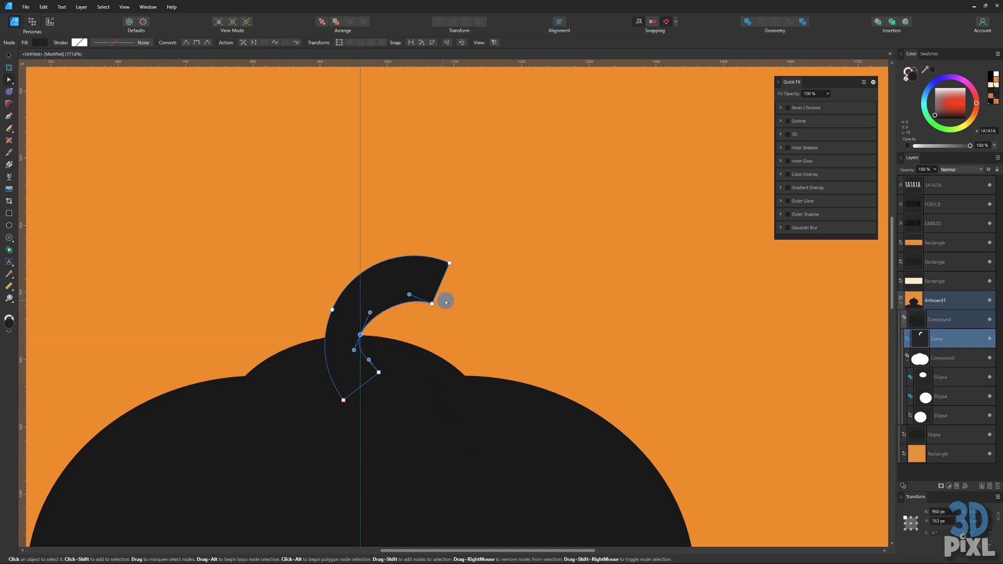
left_click(450, 263)
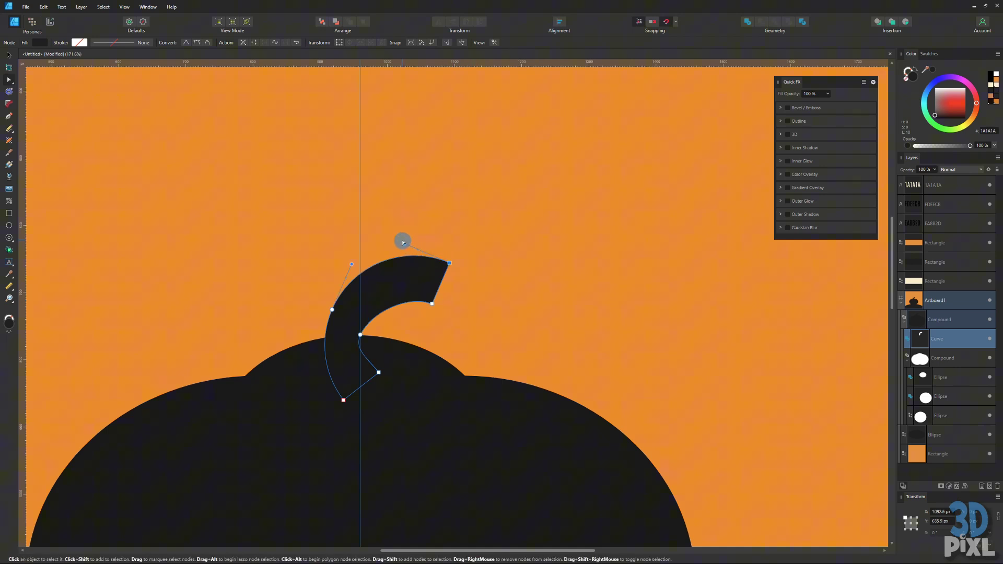
left_click_drag(404, 246, 378, 231)
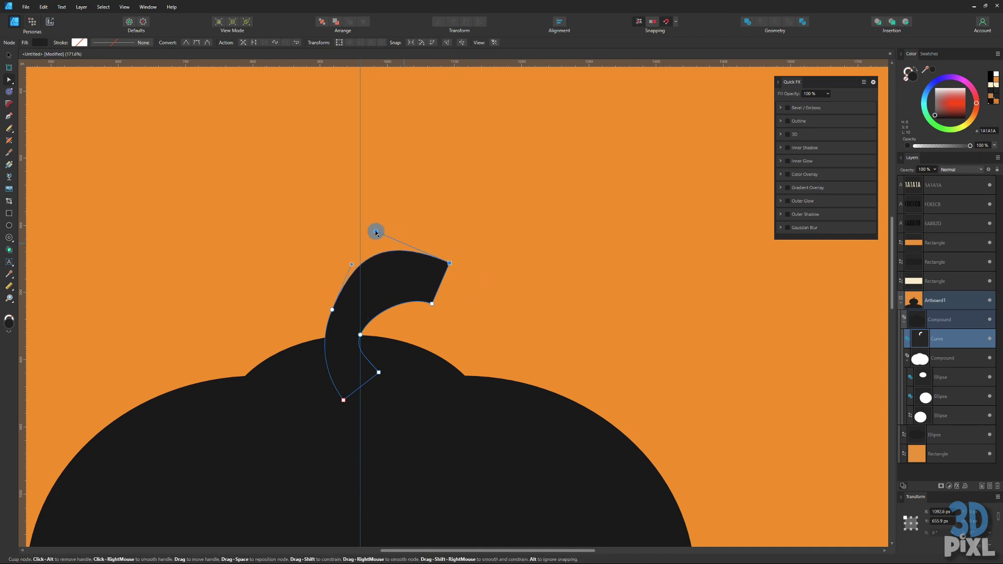
left_click(9, 55)
left_click(297, 260)
scroll(339, 291, "down", 3)
scroll(522, 399, "down", 3)
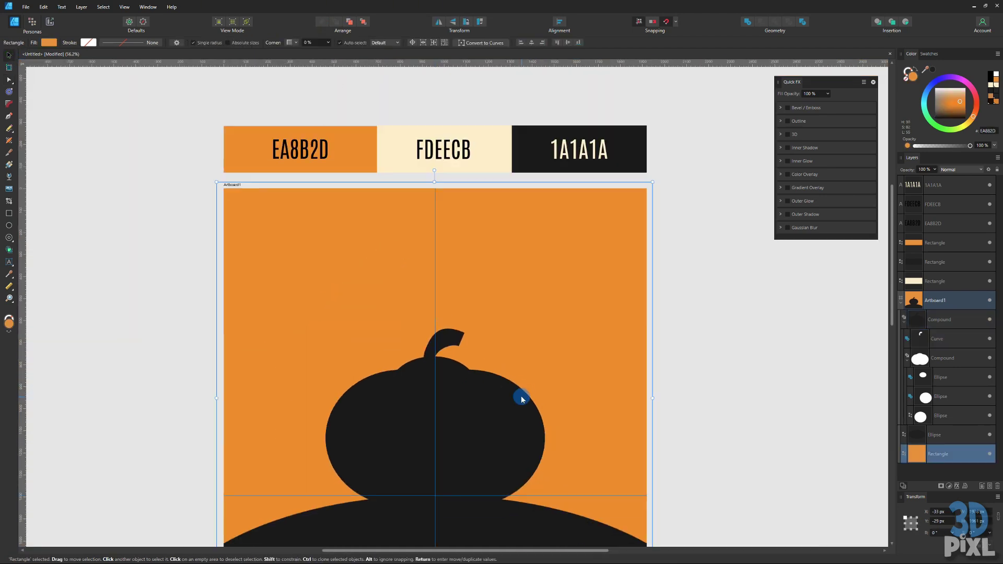
left_click(514, 438)
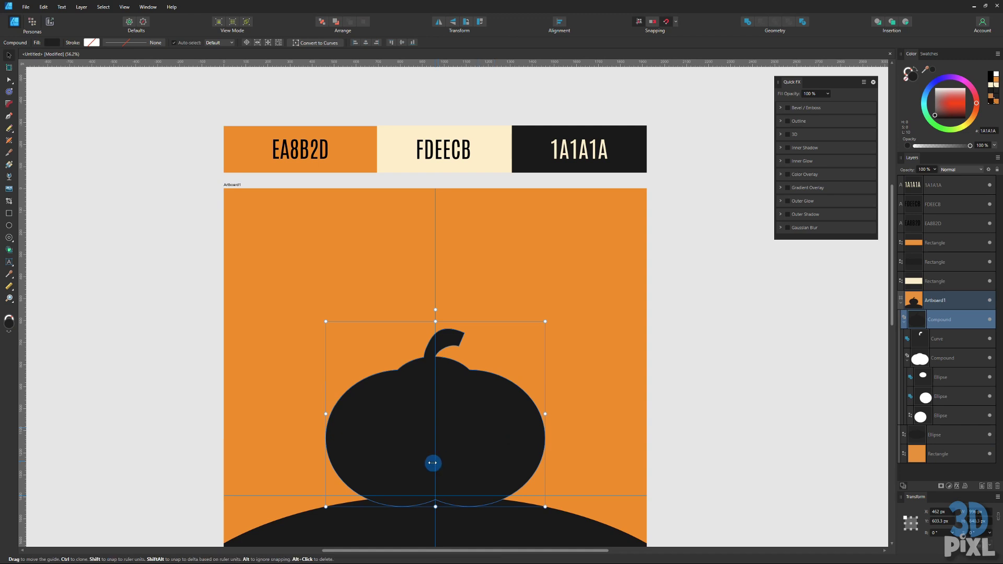
scroll(401, 459, "up", 2)
scroll(482, 454, "down", 3)
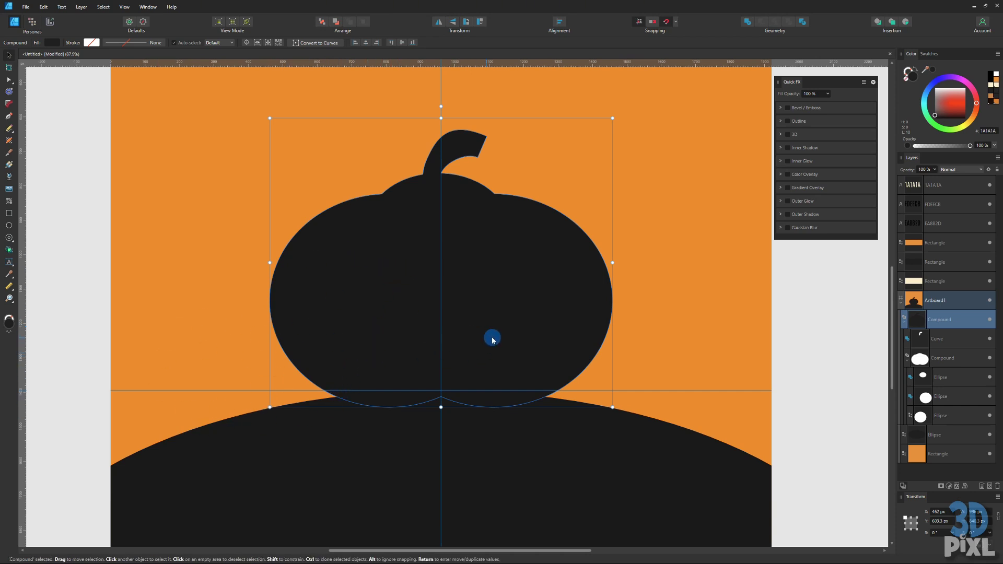
scroll(500, 345, "up", 1)
scroll(500, 347, "down", 4)
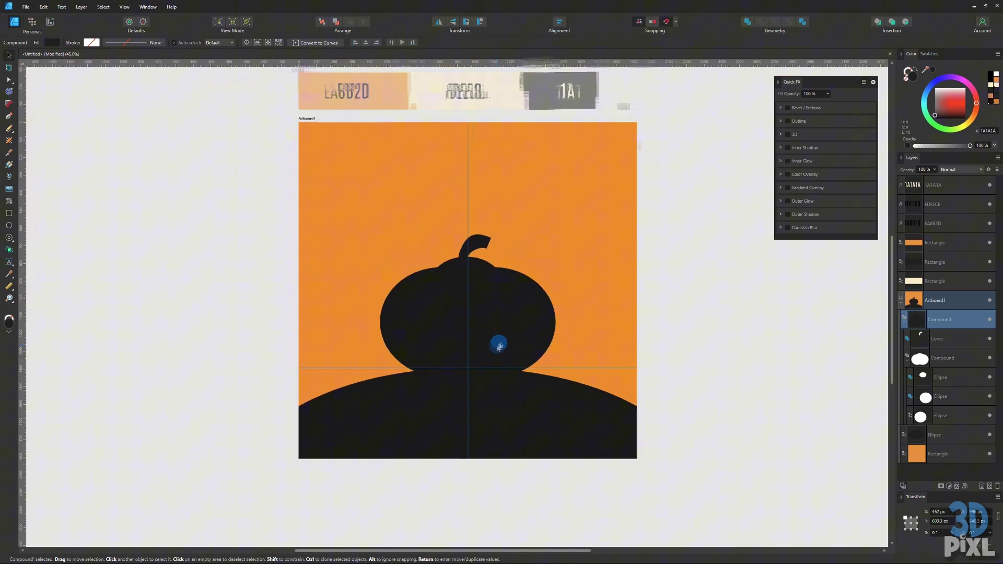
- Draw a large circle over the pumpkin and fill it with cream FDEECB
left_click(184, 328)
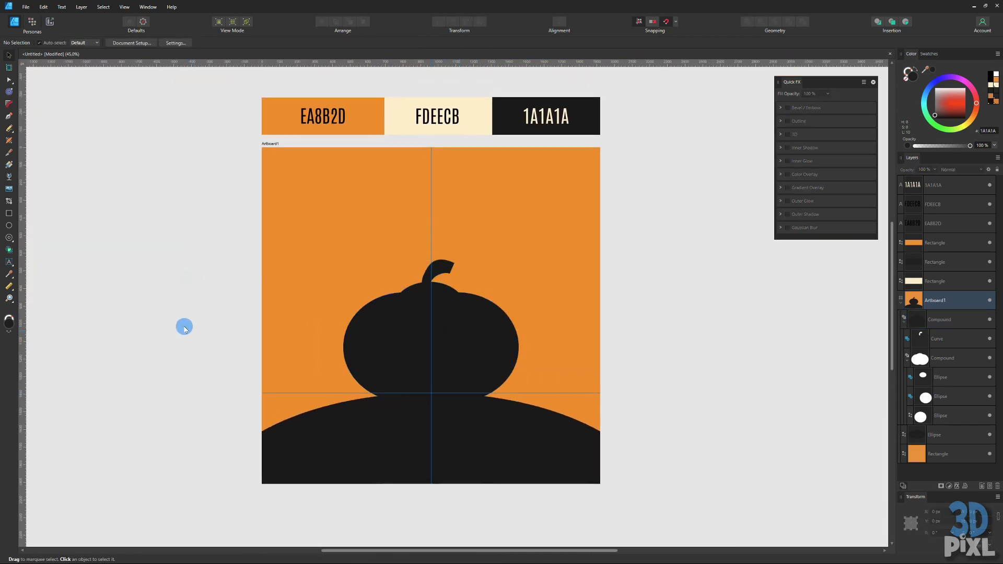
left_click(9, 225)
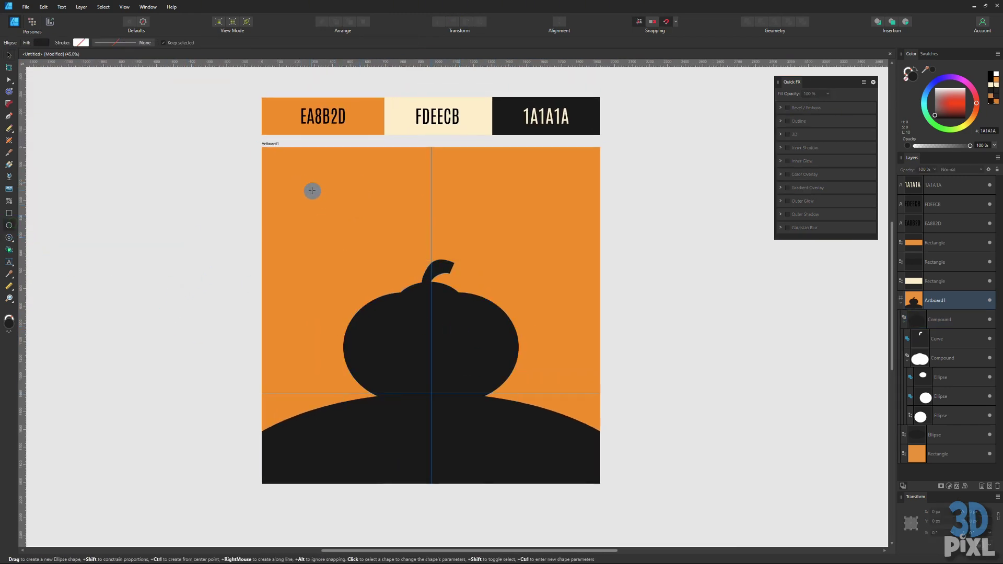
left_click_drag(316, 191, 562, 437)
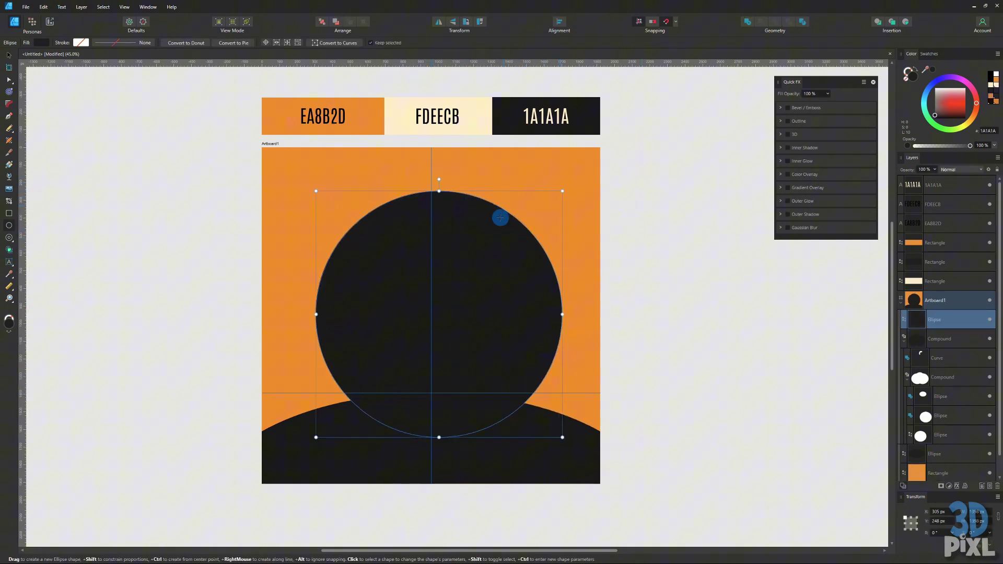
key("i")
left_click(473, 128)
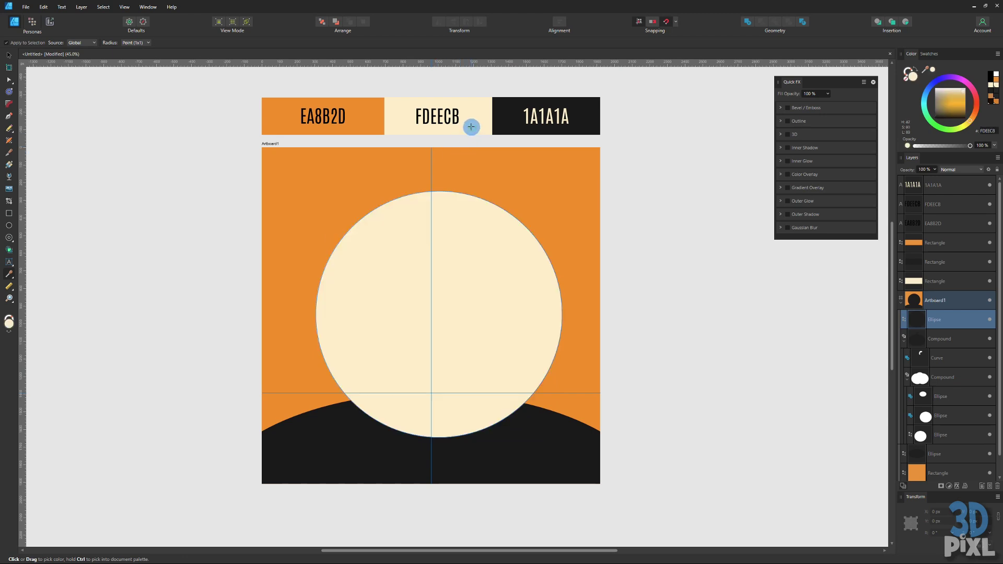
left_click(11, 55)
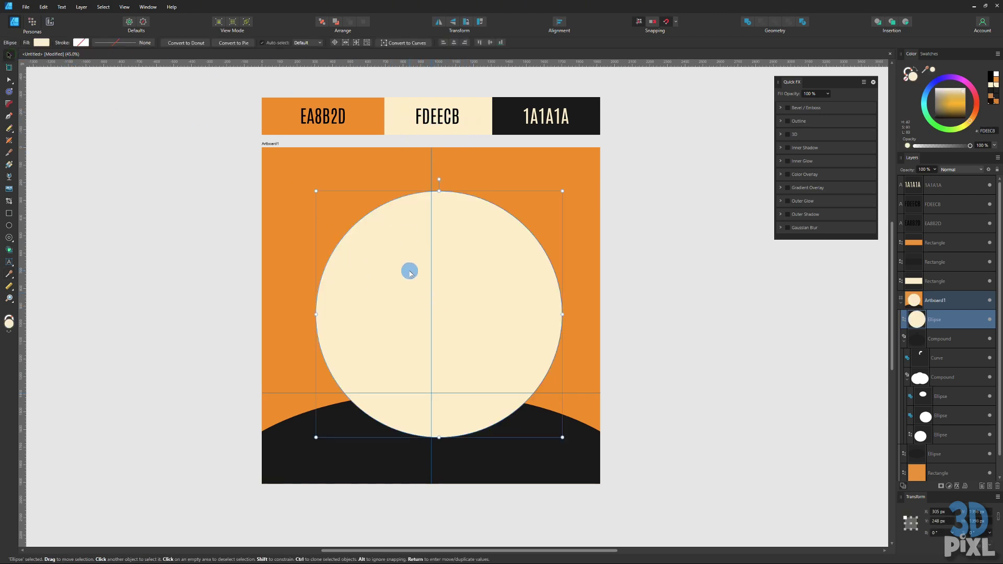
- Send the cream circle behind the pumpkin and hill, then resize and centre it
key("ctrl+bracketleft")
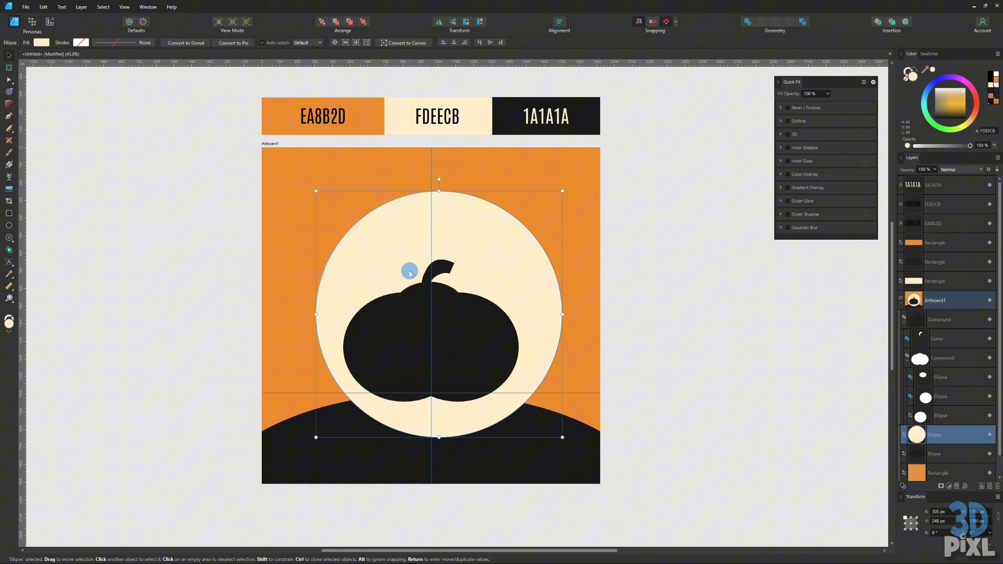
key("ctrl+bracketleft")
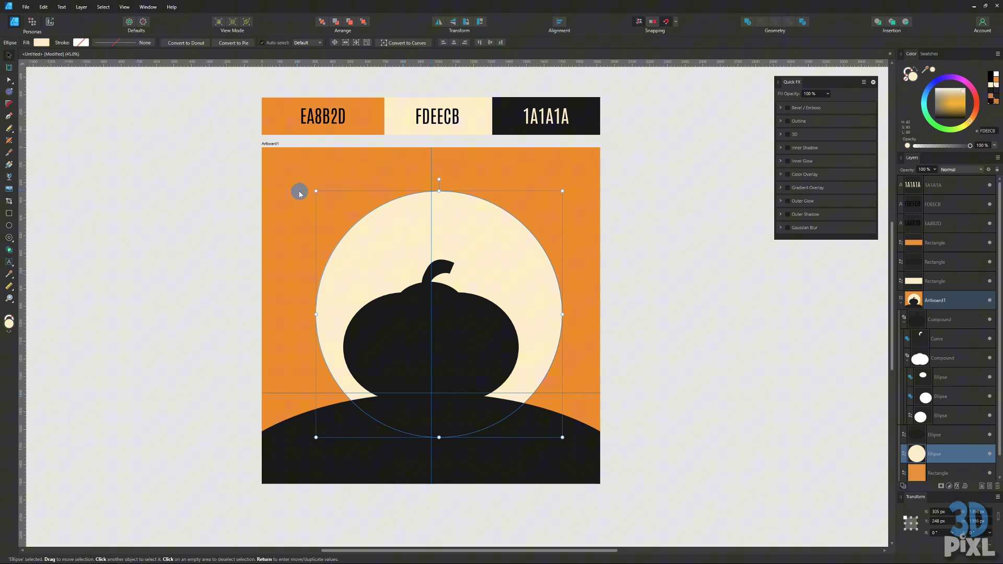
left_click_drag(316, 192, 288, 159)
left_click_drag(402, 204, 408, 202)
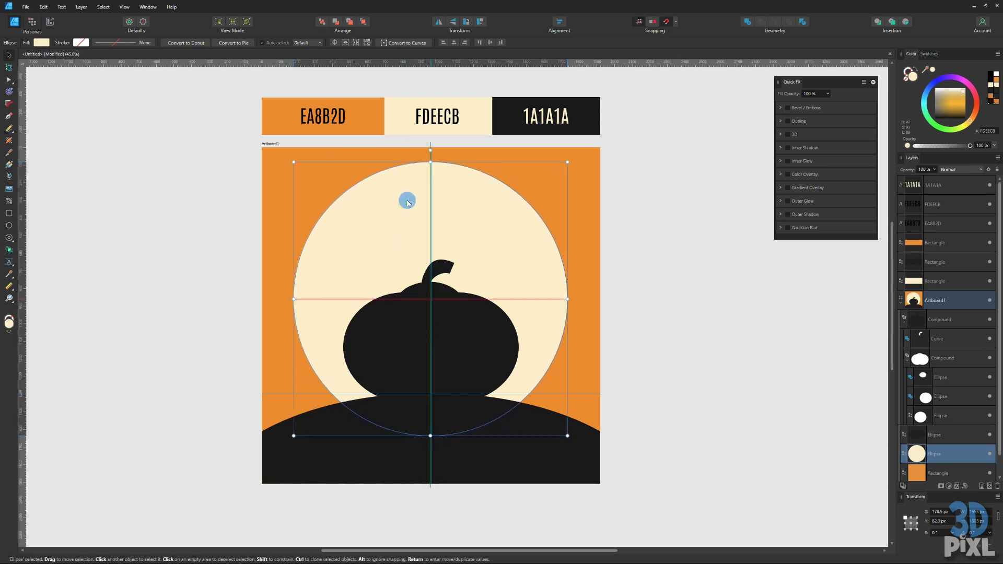
left_click_drag(408, 202, 413, 209)
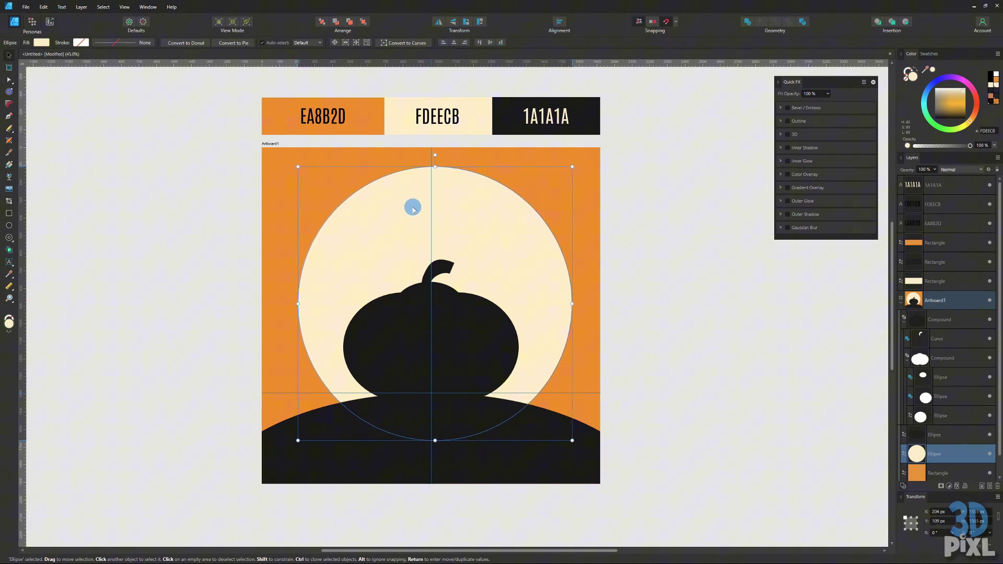
left_click_drag(413, 209, 411, 208)
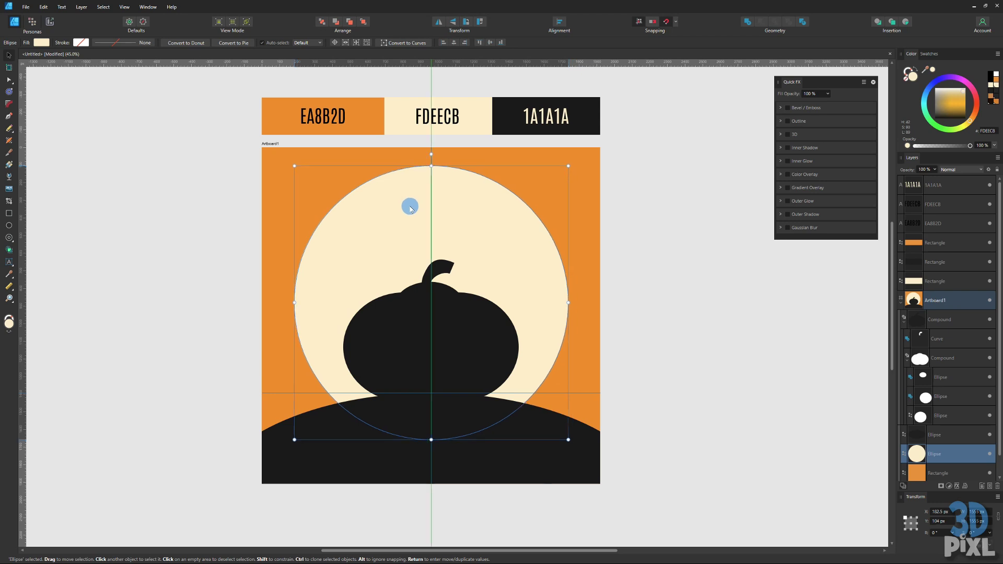
left_click(745, 268)
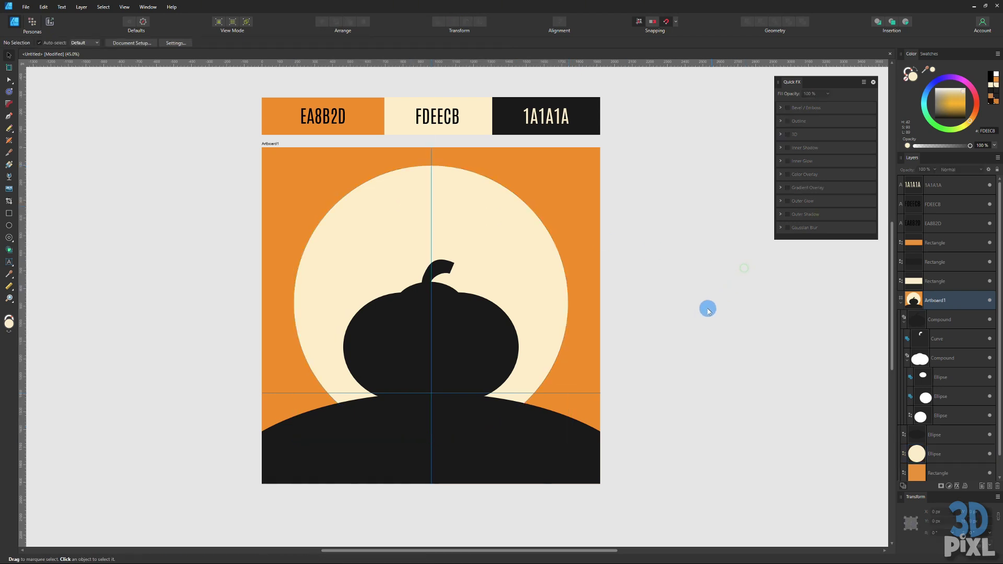
left_click(558, 288)
left_click_drag(568, 165, 540, 193)
- Shrink the moon slightly, re-centre it, and select the pumpkin body oval
mouse_move(459, 237)
left_mouse_down()
mouse_move(486, 233)
mouse_move(473, 228)
left_mouse_up()
left_click(643, 275)
left_click(469, 337)
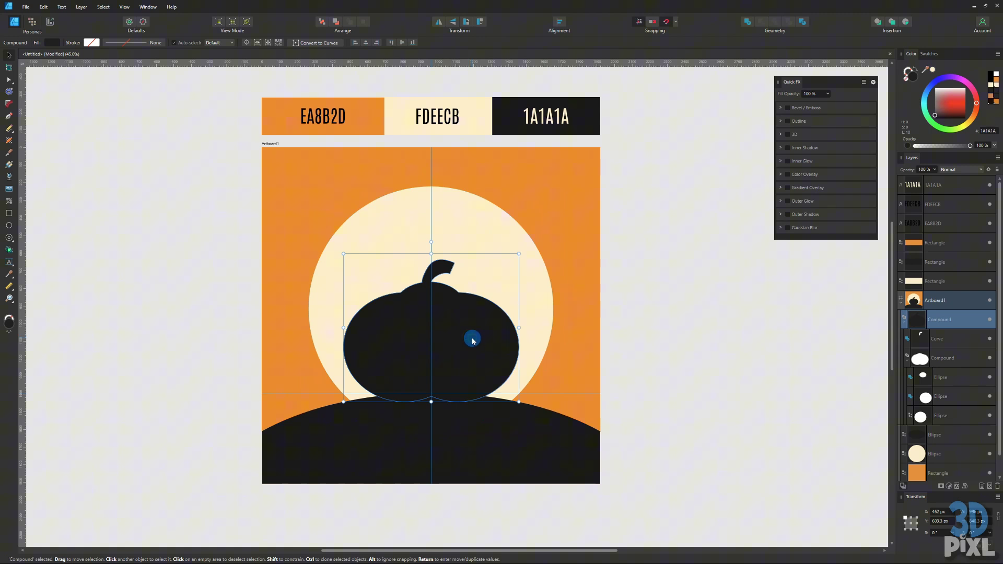
left_click(629, 349)
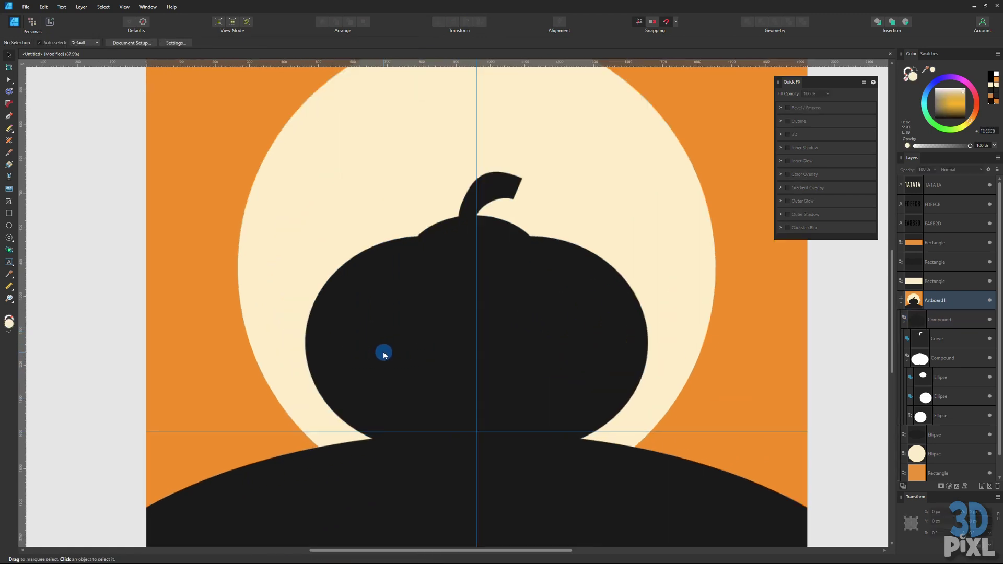
scroll(377, 349, "up", 3)
left_click(416, 336, "ctrl")
scroll(397, 337, "right", 2)
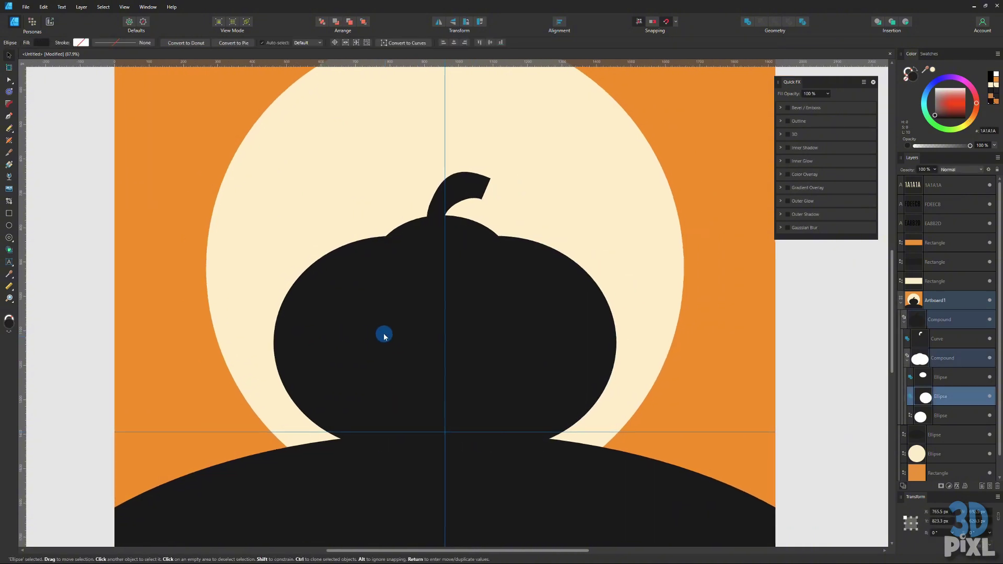
- Draw a small circle on the pumpkin's left side and fill it with orange EA8B2D
left_click(15, 226)
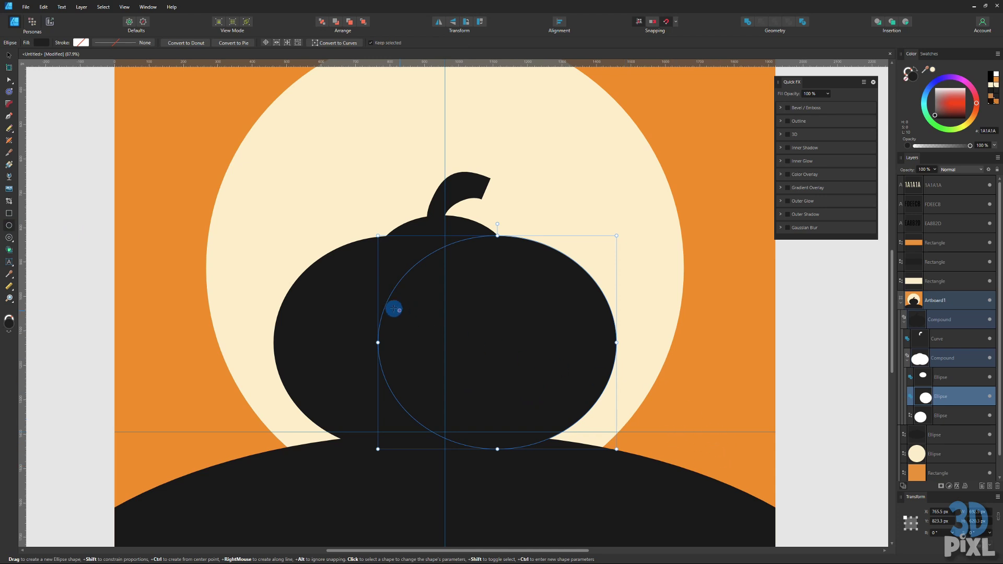
left_click_drag(327, 294, 425, 350)
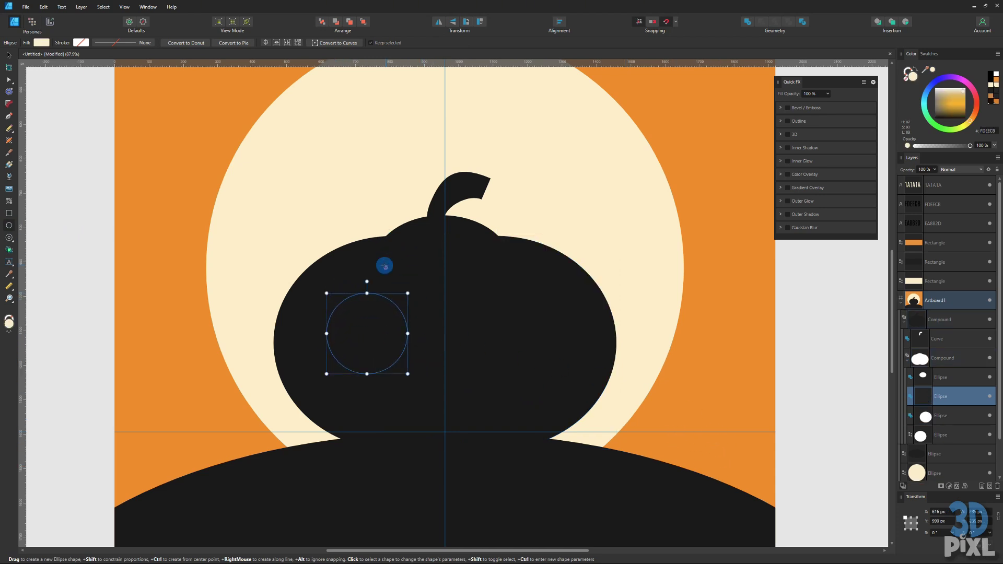
key("i")
left_click(163, 183)
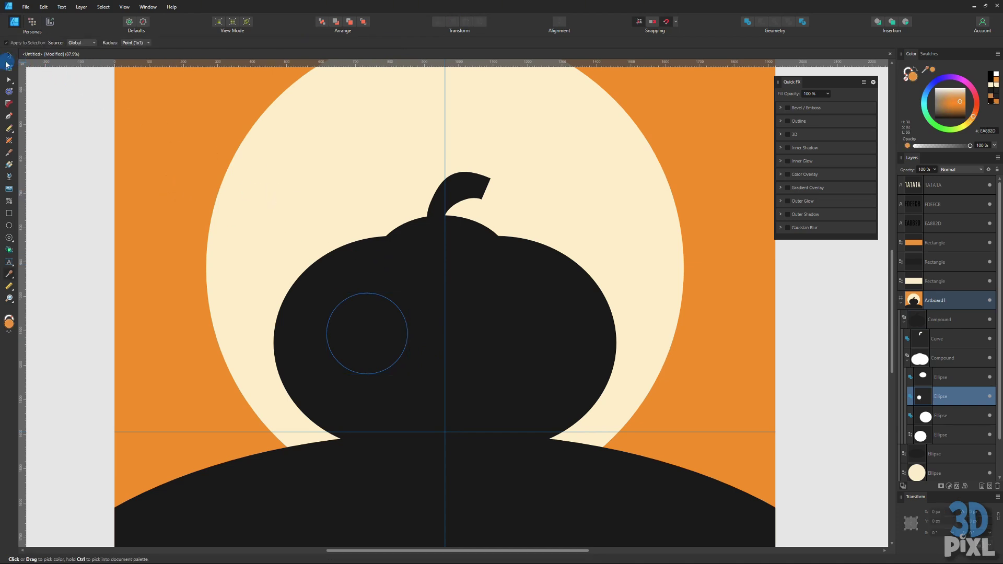
left_click(8, 56)
- Move the orange circle out of the pumpkin compound into its own layer, in front
left_click(342, 322)
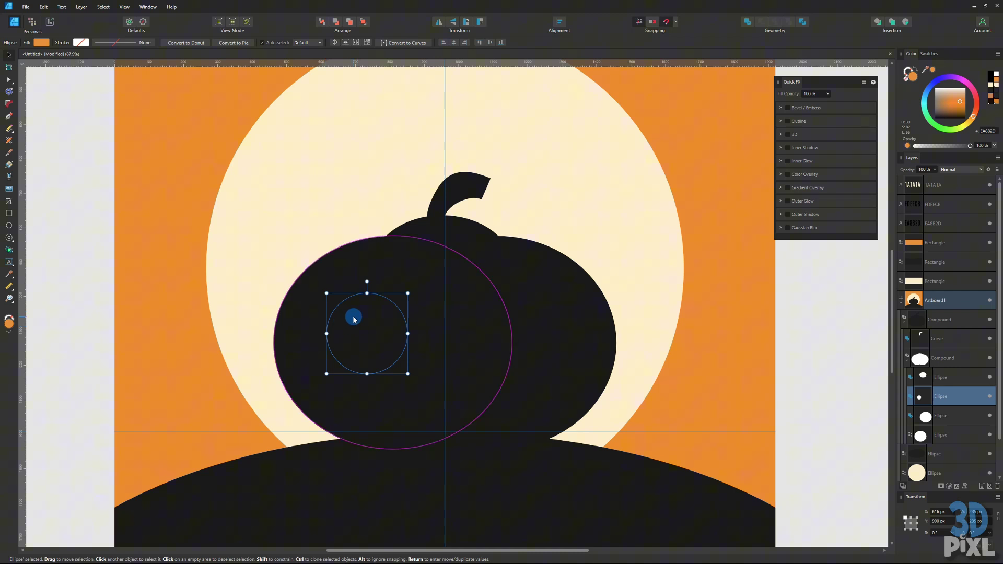
key("ctrl+bracketright")
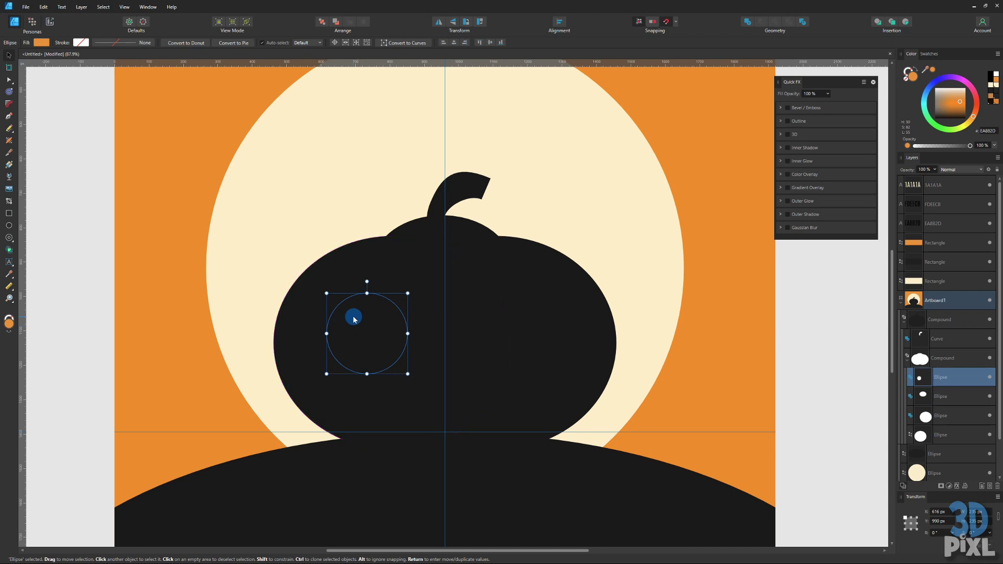
key("Delete")
left_click(294, 228)
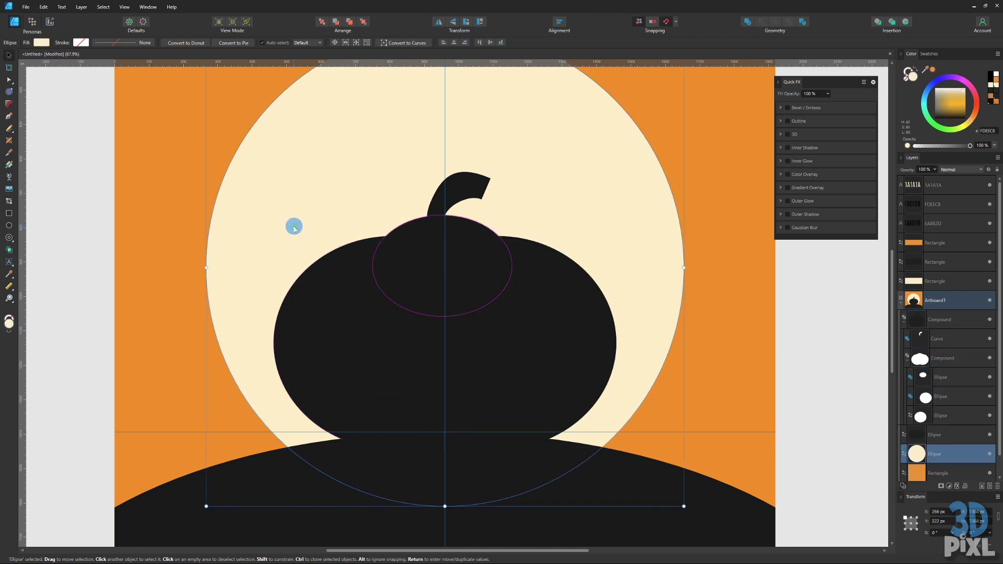
key("ctrl+v")
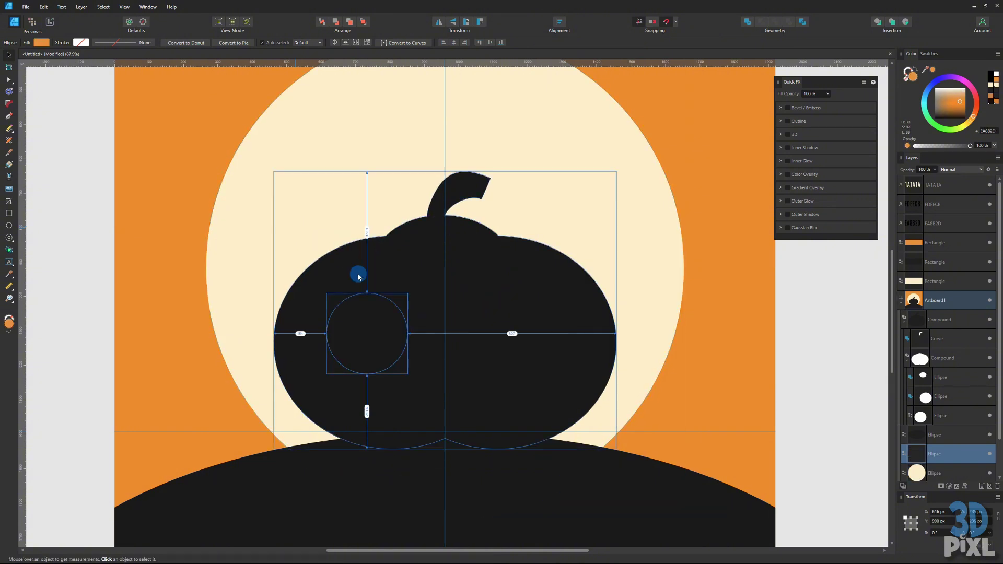
left_click(376, 315)
key("ctrl+shift+bracketright")
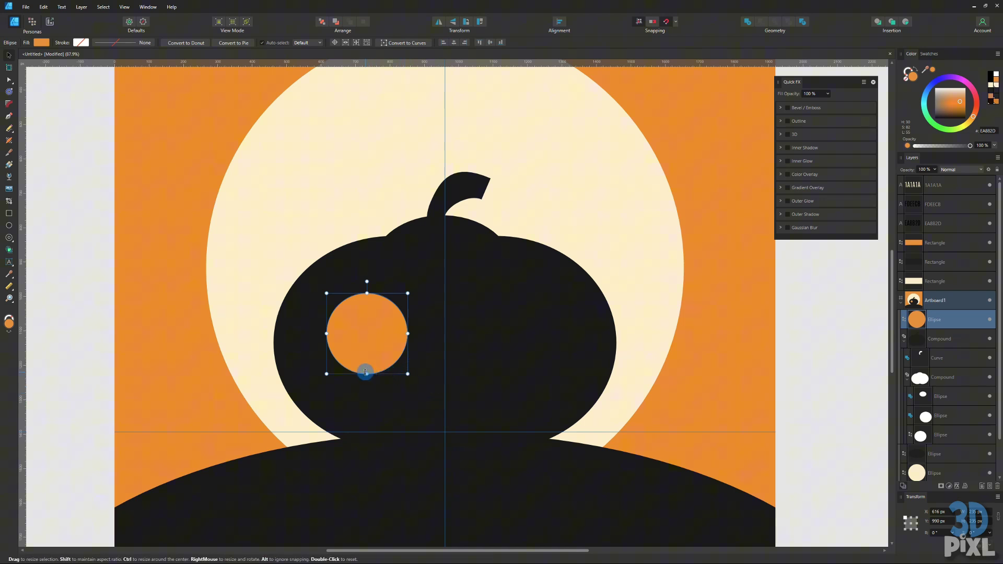
- Squash the orange circle into a wide oval, tilt it and shift it up-right
left_click_drag(366, 372, 367, 347)
left_click_drag(366, 281, 370, 284)
left_click_drag(373, 324, 391, 314)
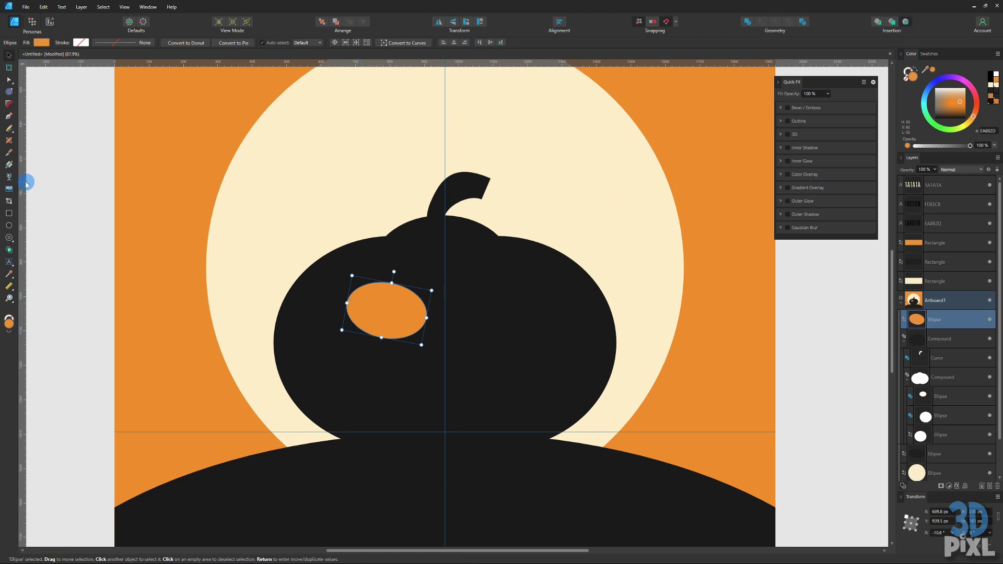
- Draw an ellipse over the orange eye and fill it with the pumpkin's dark 1A1A1A
left_click(9, 226)
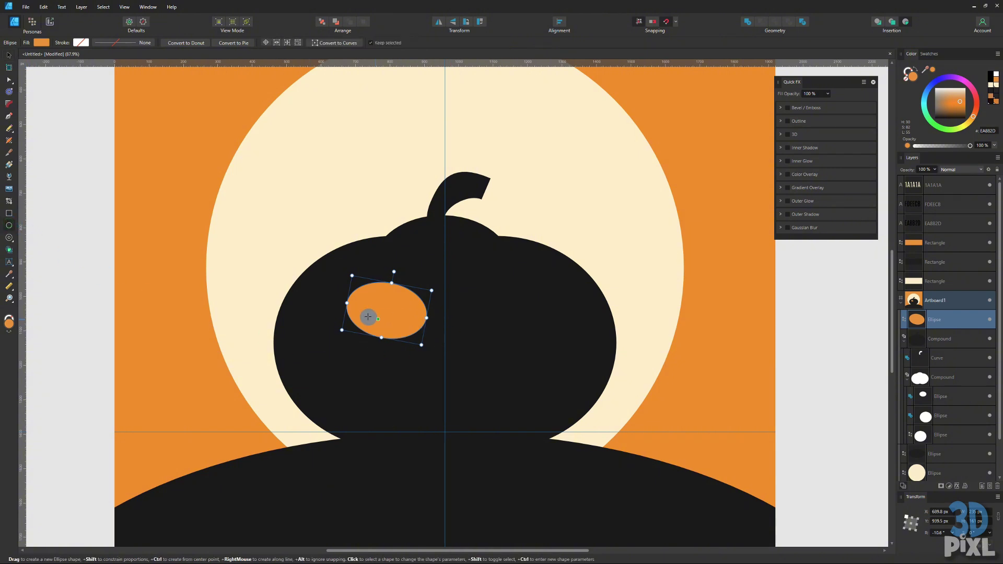
left_click_drag(337, 306, 431, 371)
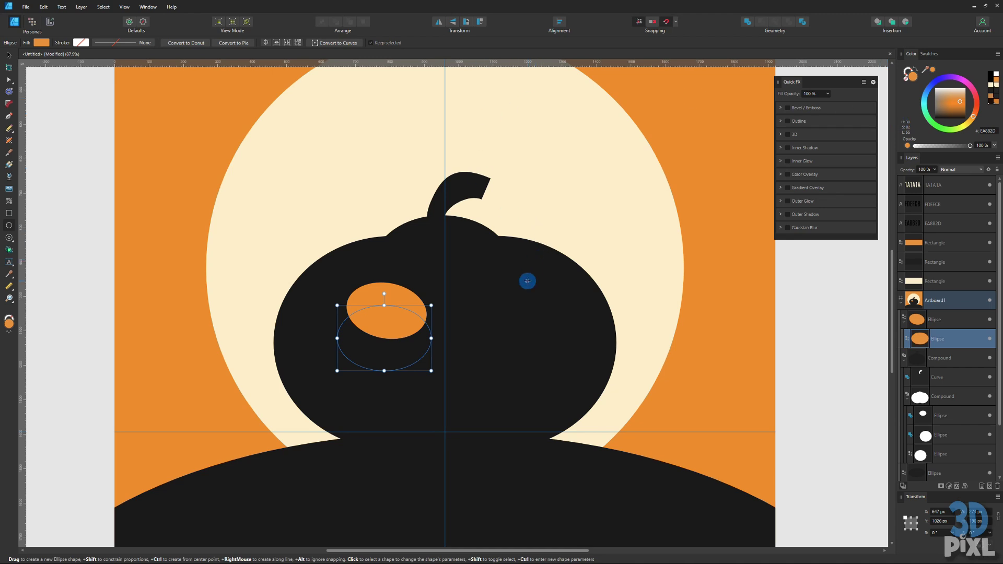
key("i")
left_click(529, 303)
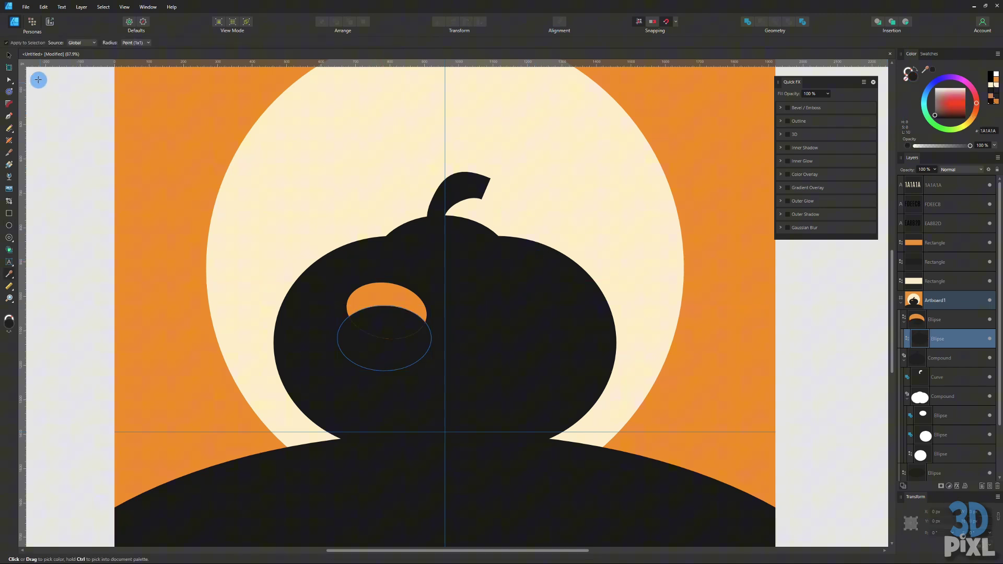
- Reposition the eye, then tilt the dark oval down-left so only an orange crescent remains
left_click(9, 55)
left_click(362, 298)
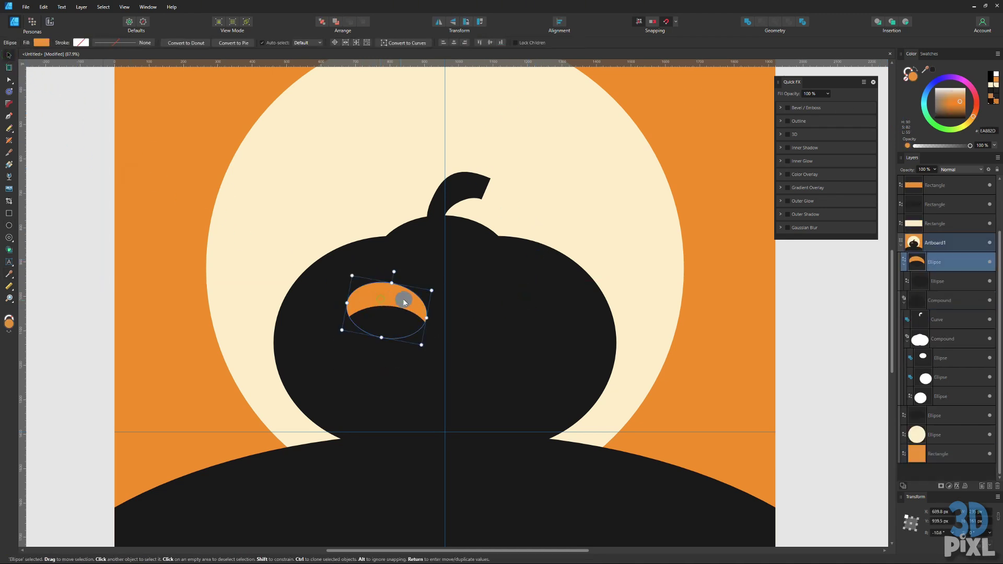
left_click_drag(403, 298, 267, 324)
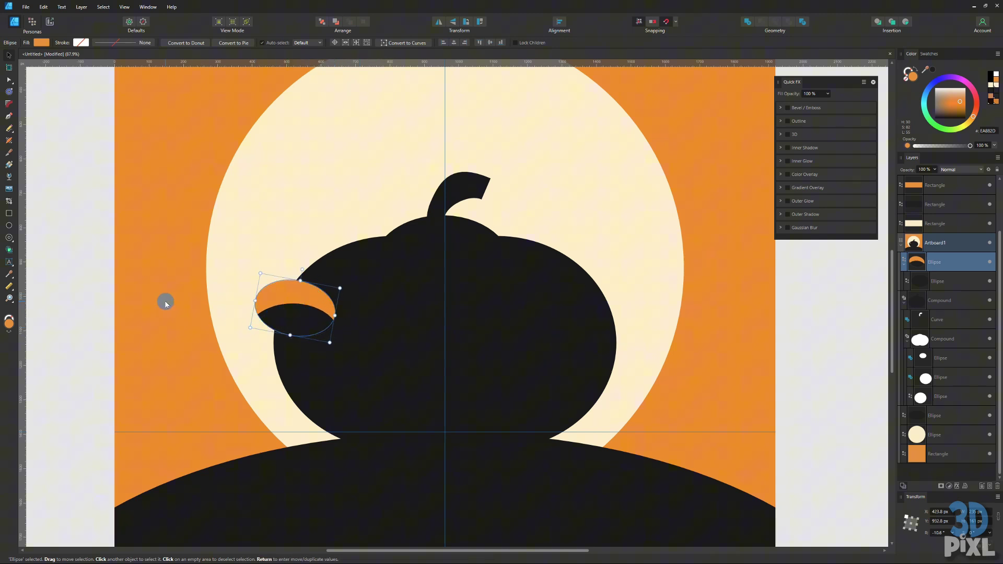
left_click(255, 299)
left_click(292, 308)
left_click_drag(292, 309, 373, 318)
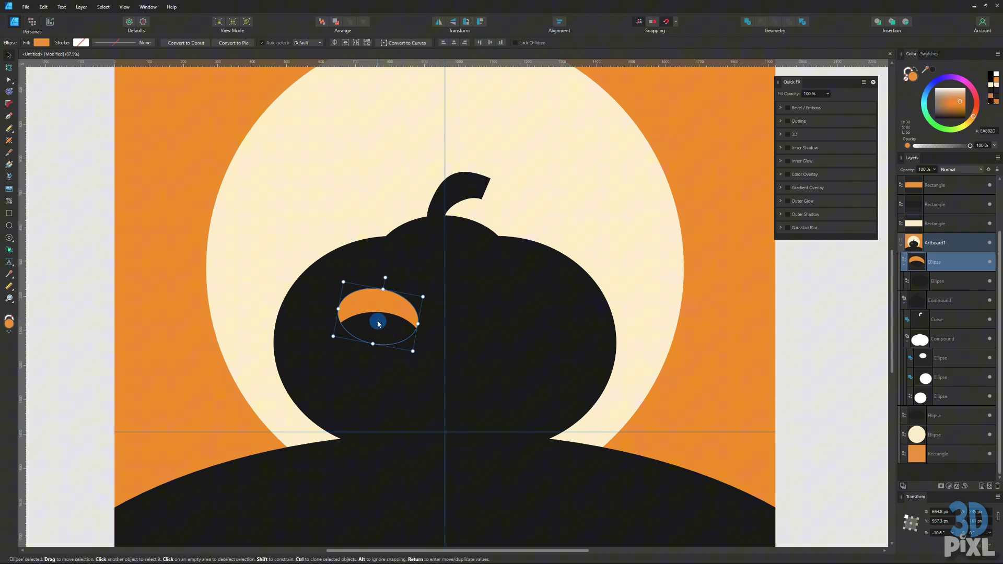
left_click(367, 324)
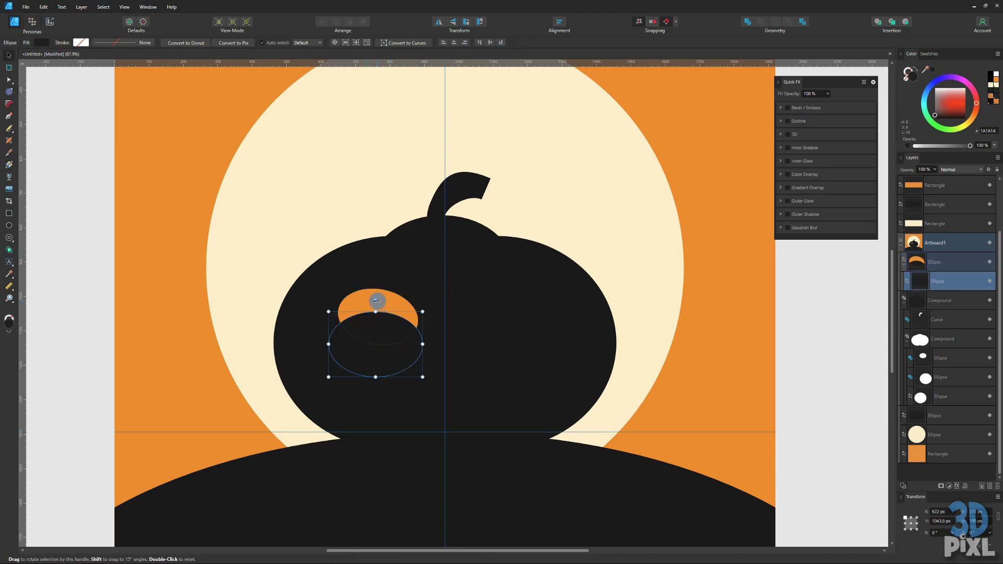
left_click_drag(380, 304, 375, 339)
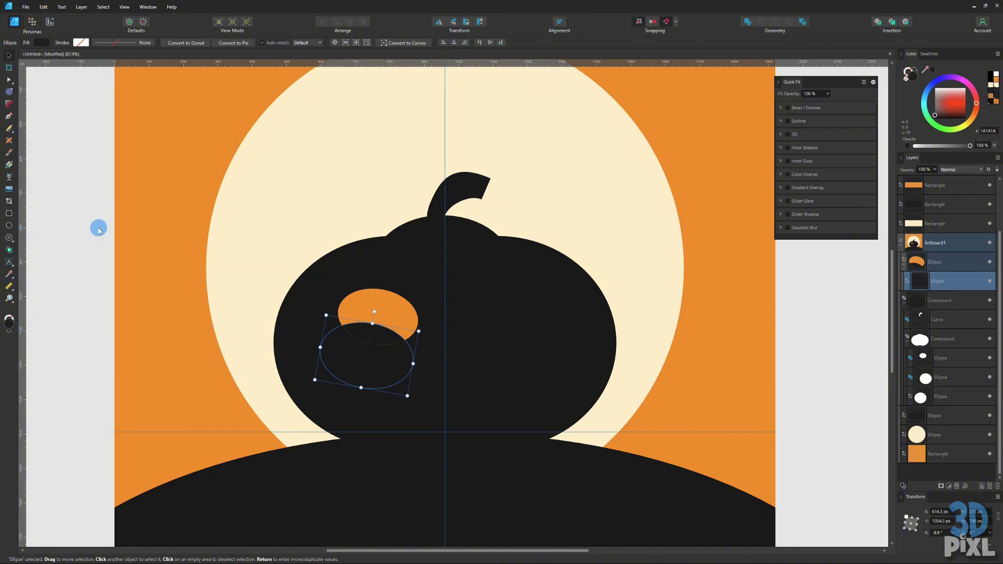
- Shift the dark covering ellipse slightly right over the left orange eye
left_click(77, 230)
scroll(386, 341, "up", 10)
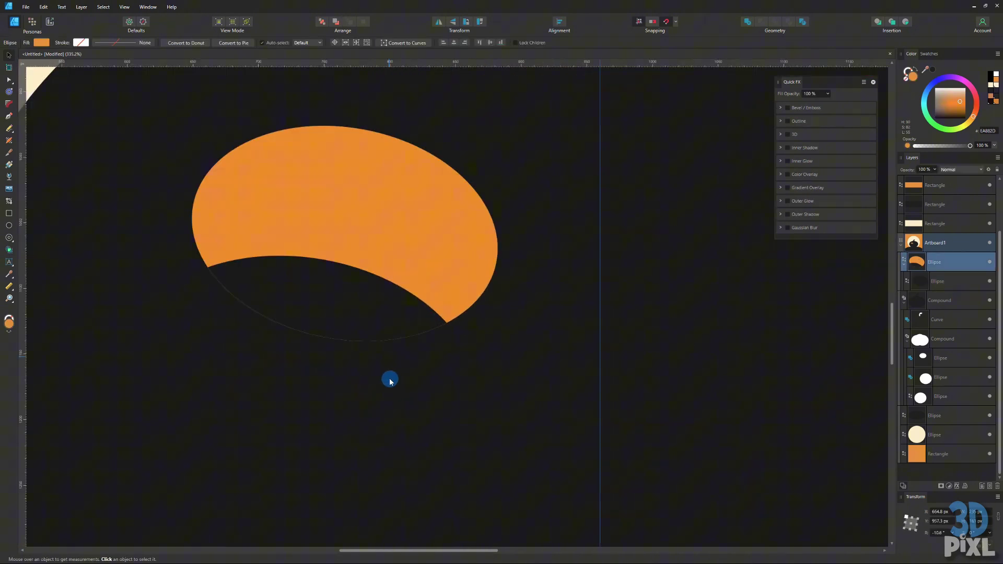
left_click(386, 381)
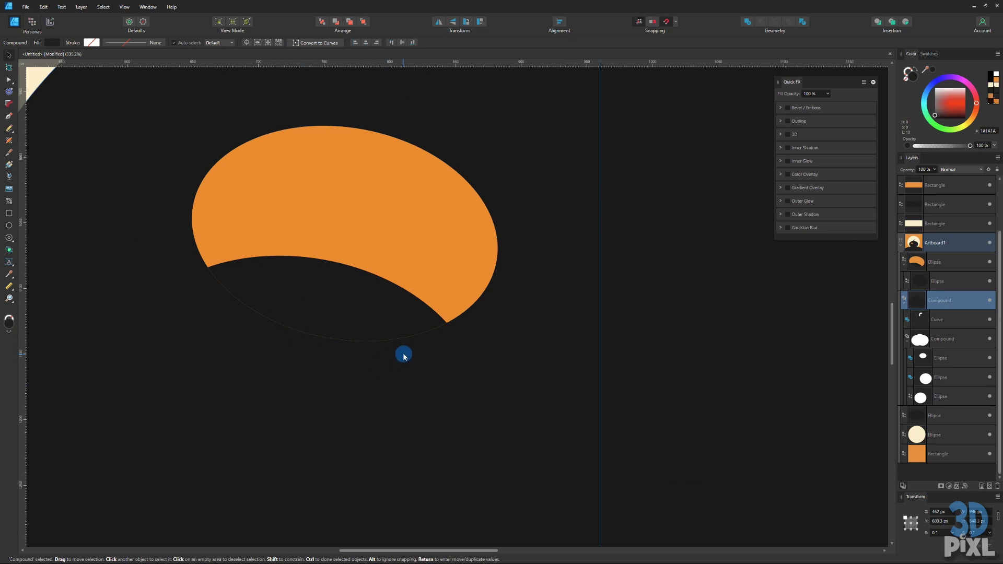
left_click(345, 332)
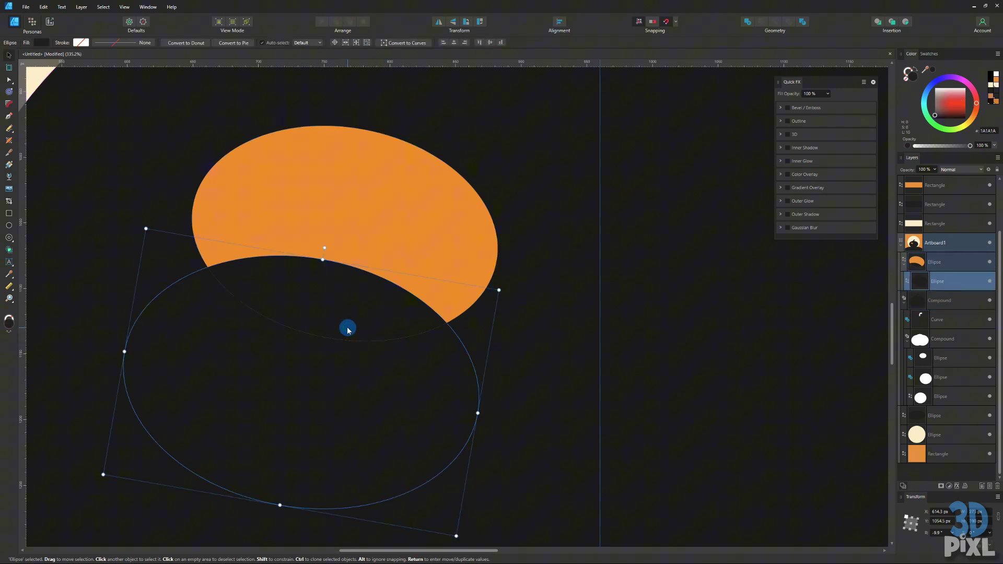
mouse_move(348, 329)
left_mouse_down()
mouse_move(555, 287)
mouse_move(364, 333)
left_mouse_up()
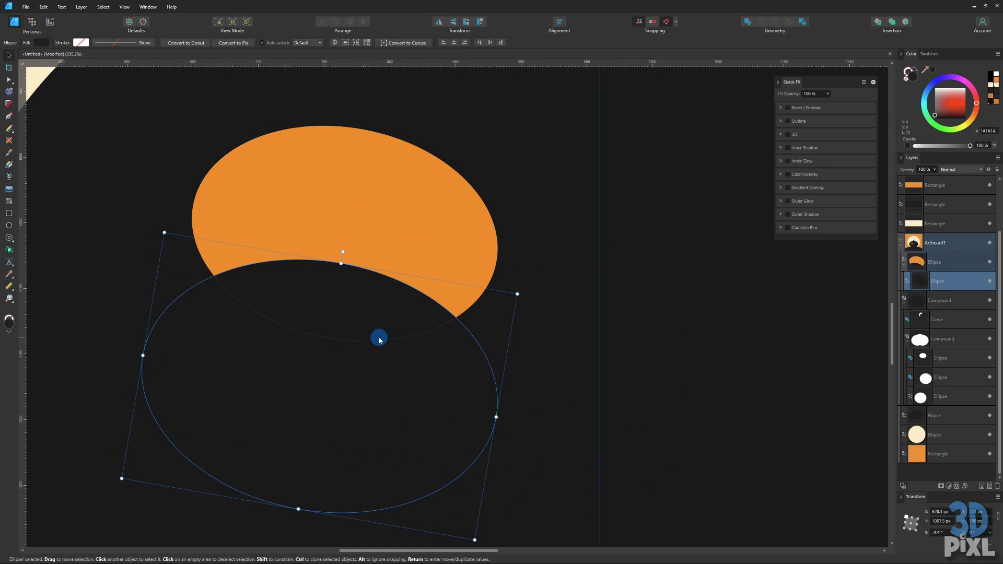
- Check the orange eye ellipse and pan the view back to the pumpkin face
left_click(410, 238)
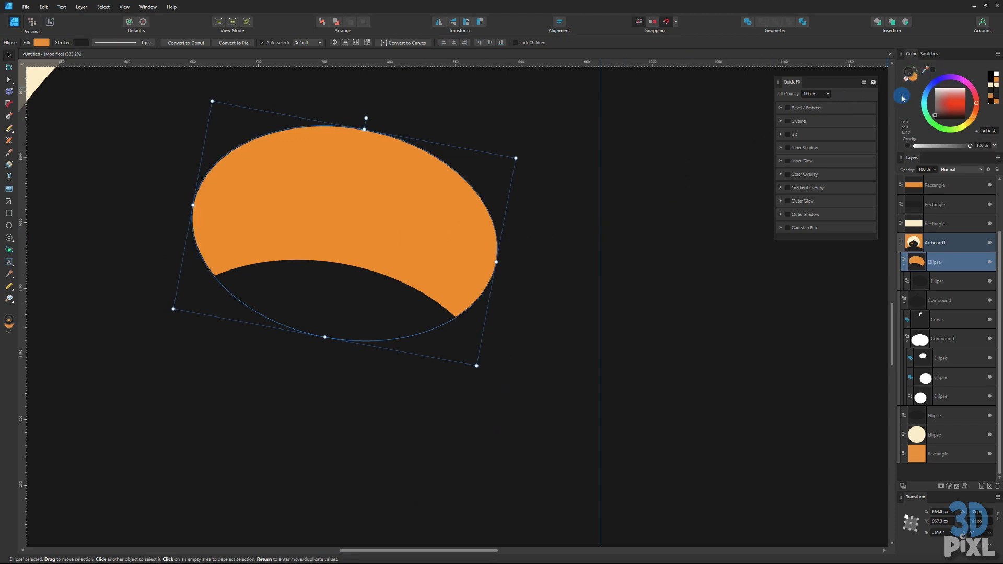
left_click(589, 282)
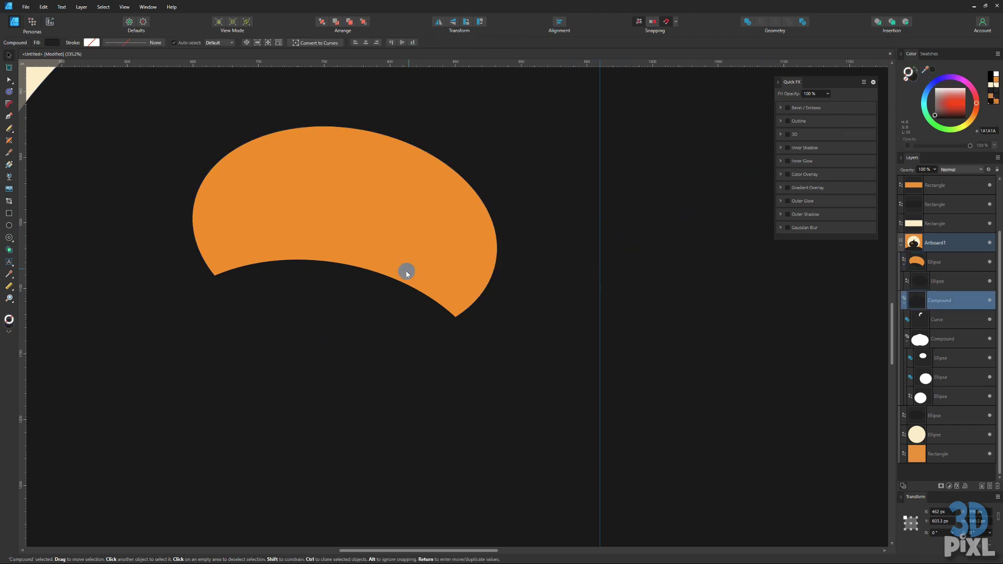
left_click(434, 274)
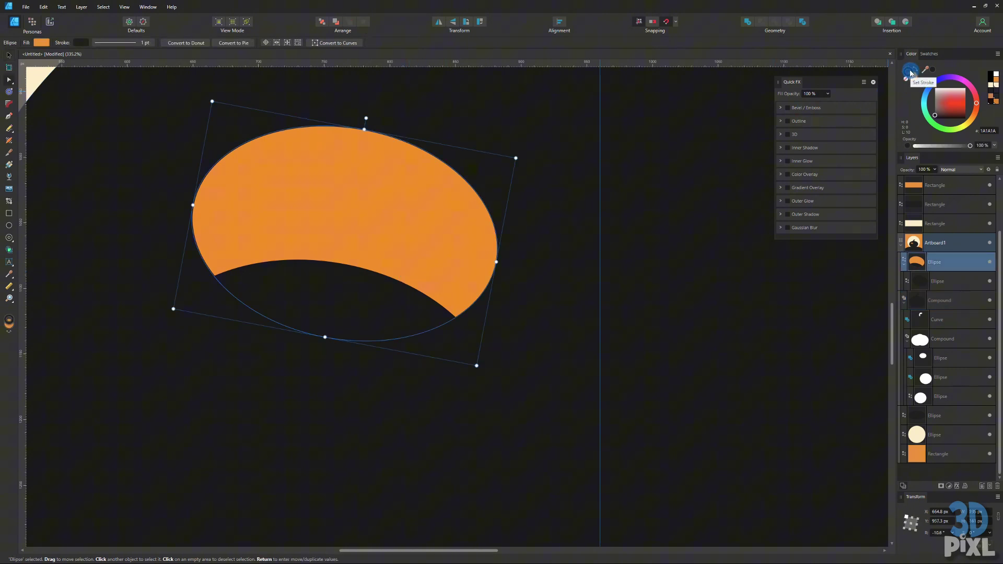
scroll(560, 291, "down", 5)
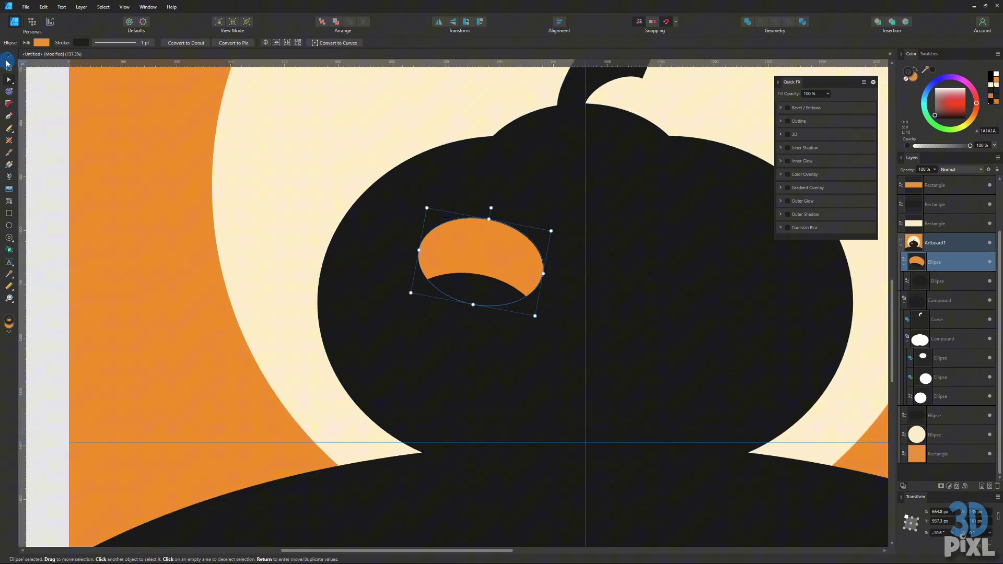
left_click(6, 56)
left_click(280, 177)
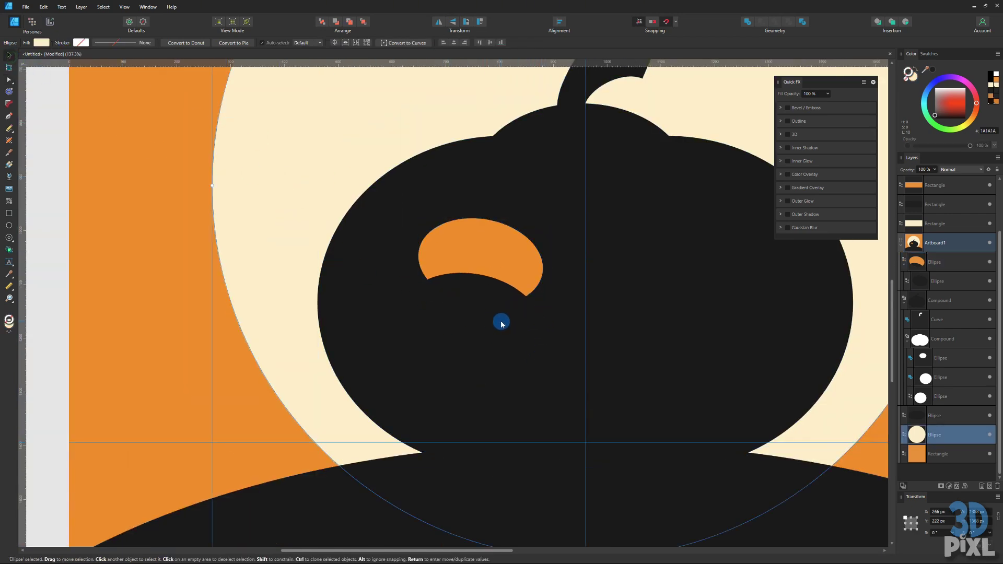
left_click_drag(501, 321, 301, 330)
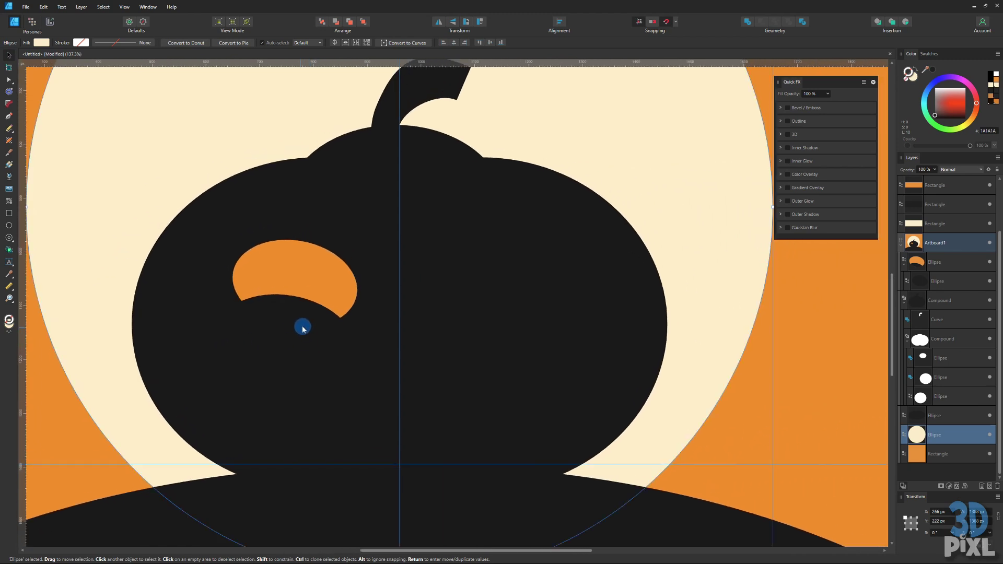
- Duplicate the crescent eye to the right, flip it horizontally and raise it slightly
left_click(278, 287)
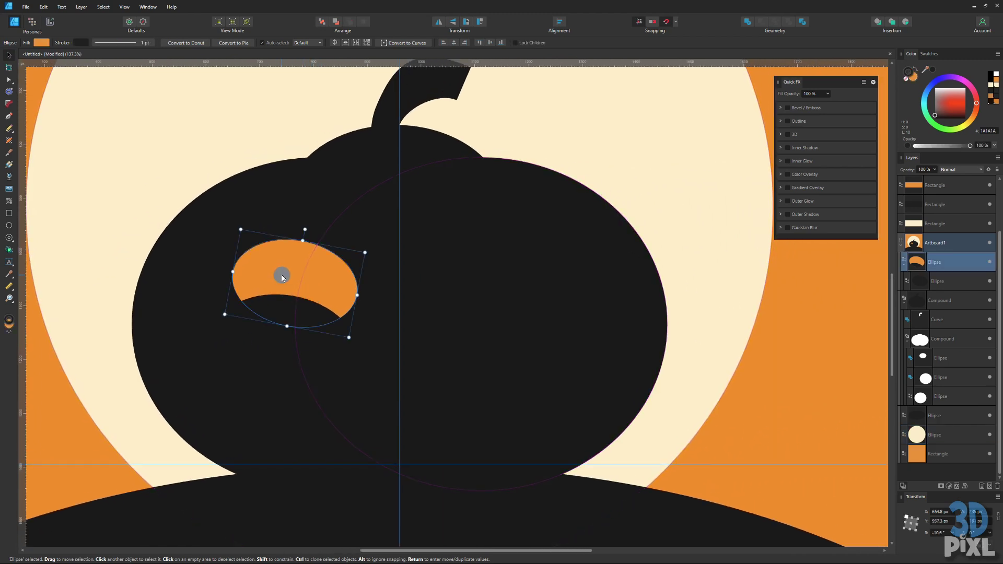
mouse_move(281, 278)
left_mouse_down()
mouse_move(425, 262)
mouse_move(475, 291)
left_mouse_up()
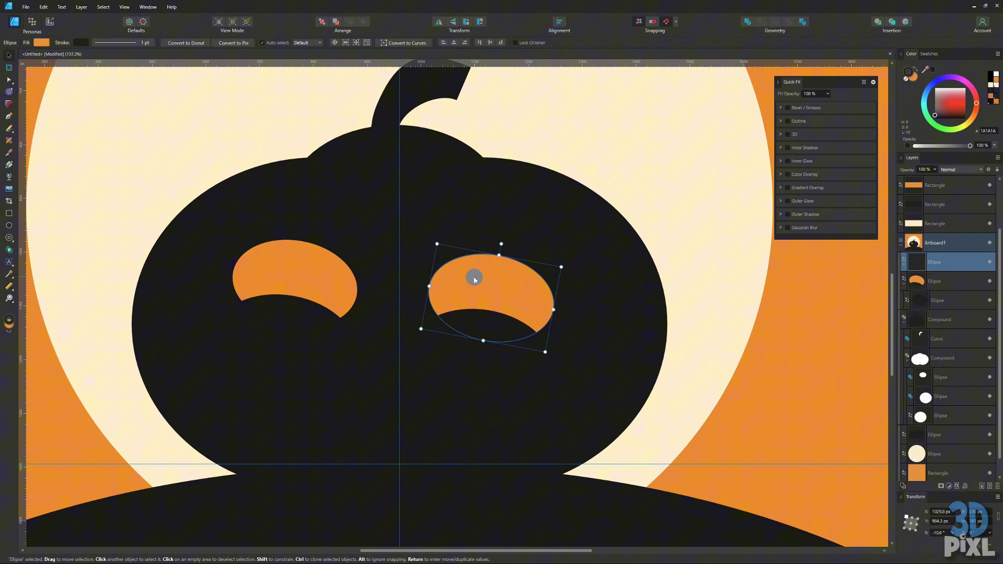
left_click(438, 24)
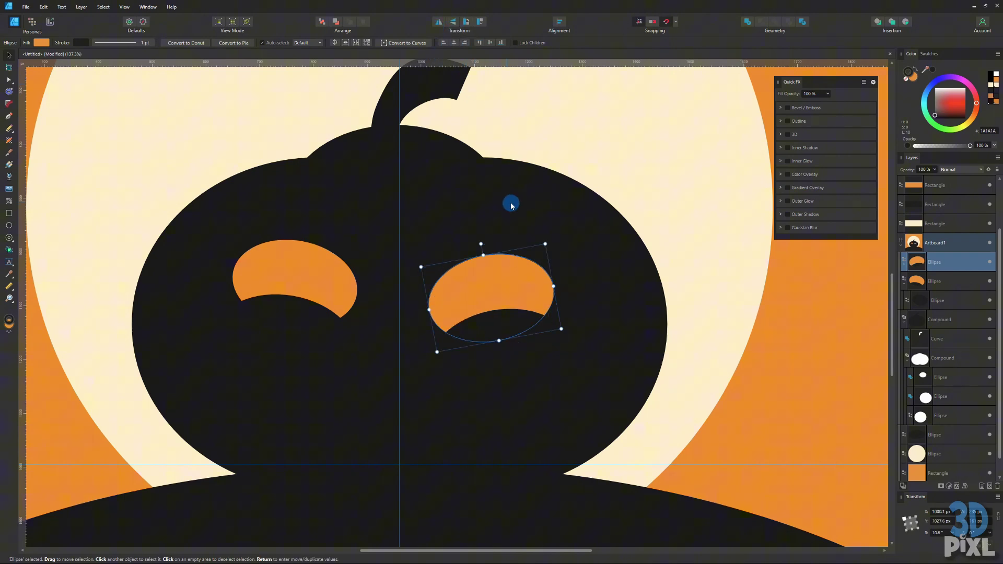
left_click_drag(511, 295, 510, 286)
- Align the left and right eyes level with each other using the snapping guides
left_click(581, 312)
scroll(572, 291, "down", 2)
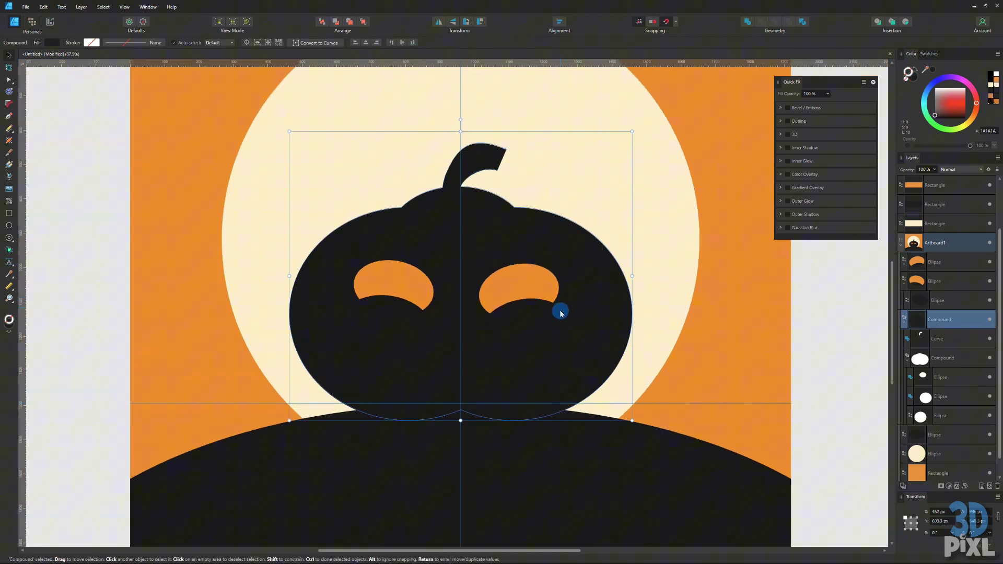
left_click(520, 293)
left_click_drag(509, 291, 511, 289)
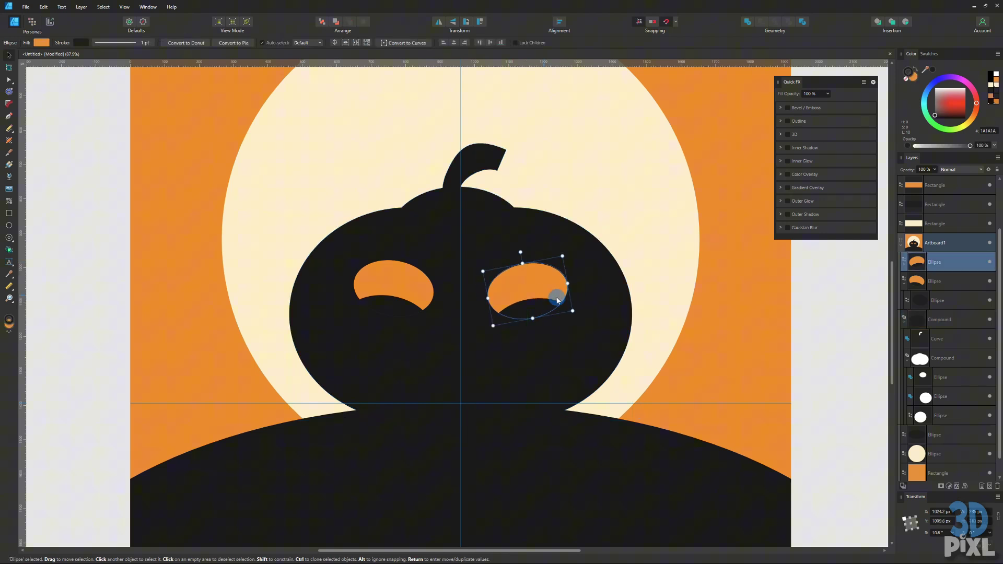
left_click(612, 302)
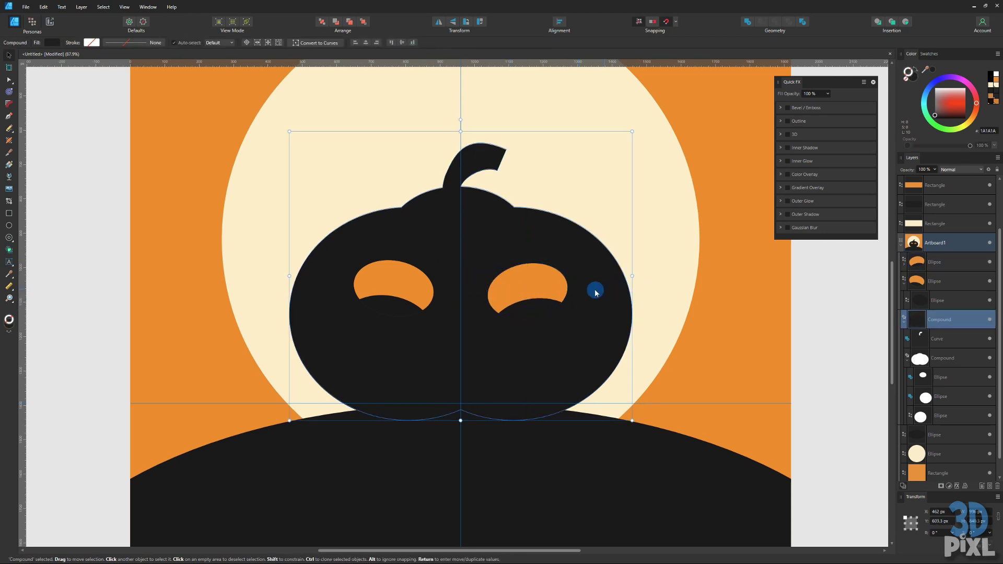
left_click(421, 280)
left_click(503, 295, "shift")
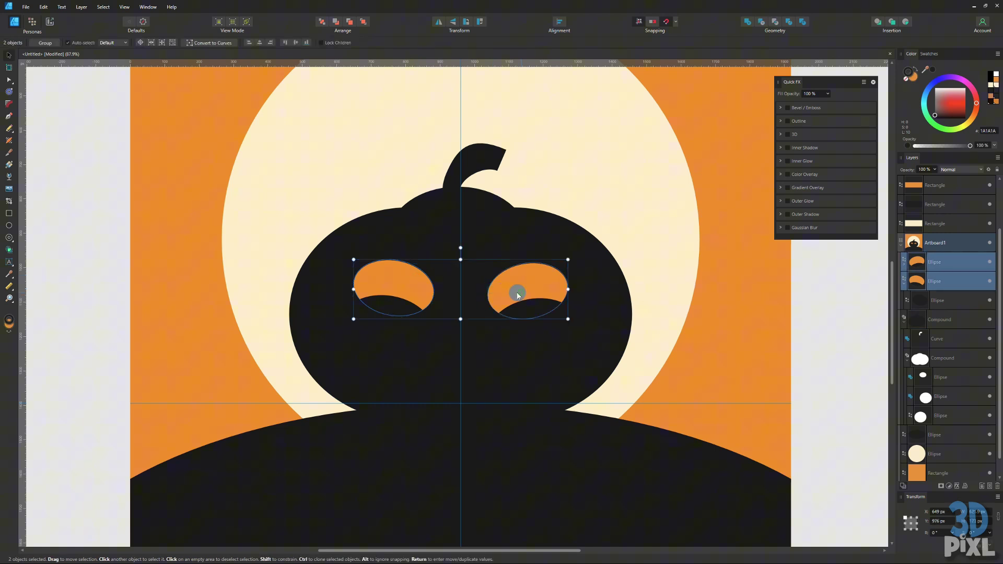
left_click(537, 310)
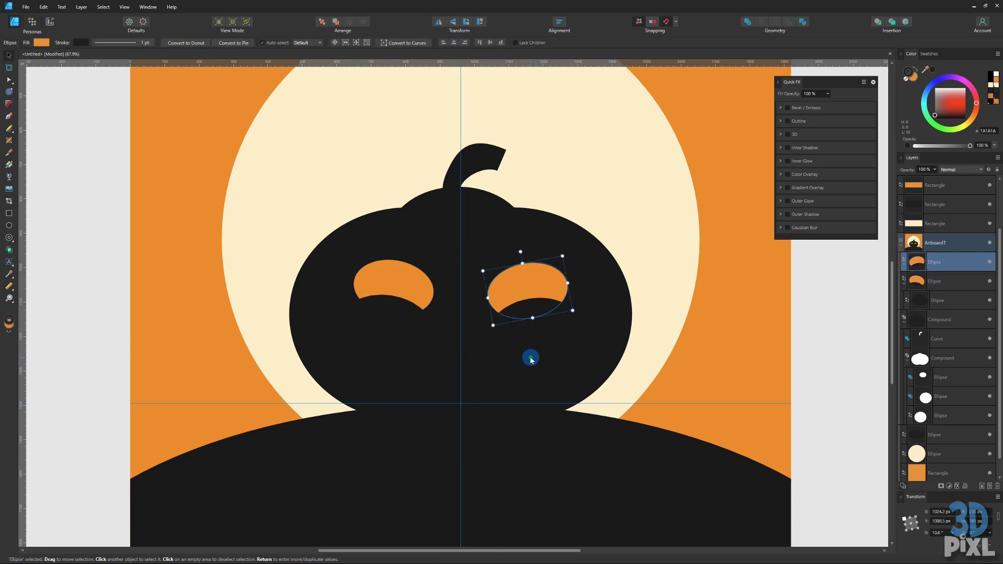
left_click(531, 353)
left_click_drag(421, 289, 428, 287)
left_click_drag(517, 297, 508, 293)
left_click(347, 262)
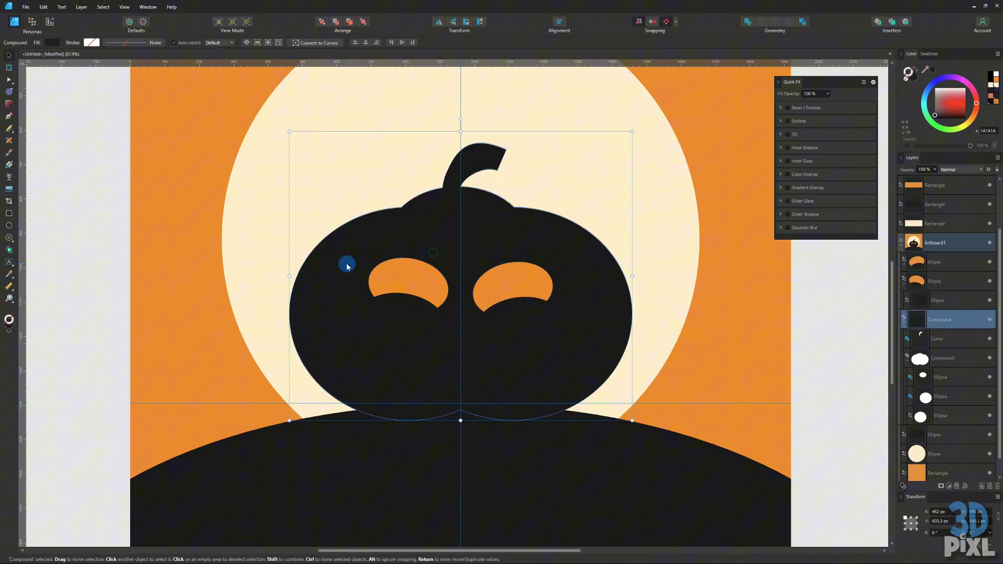
- Draw a wide ellipse across the lower face and fill it with the eyes' orange
left_click_drag(416, 356, 302, 313)
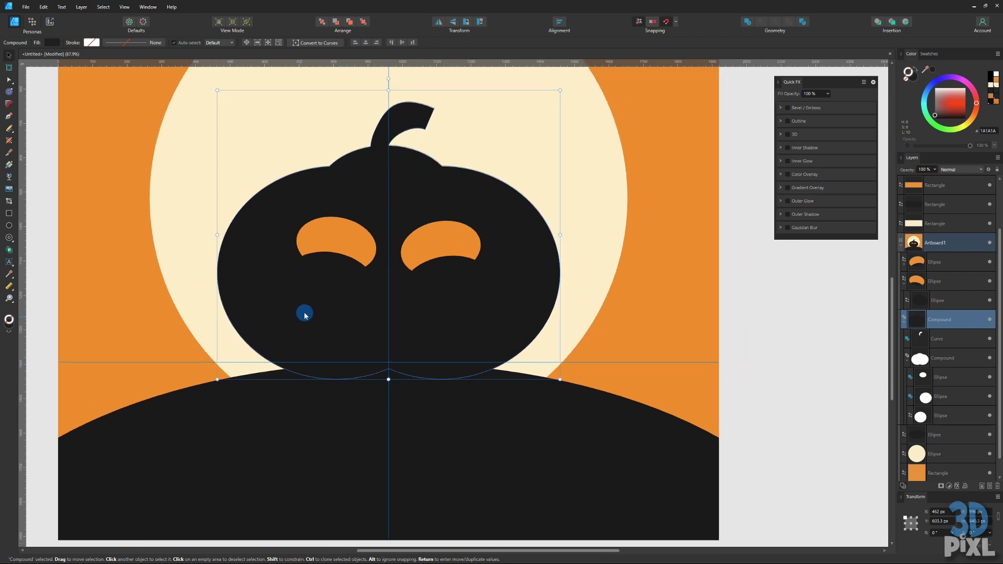
left_click(9, 225)
left_click_drag(272, 288, 496, 344)
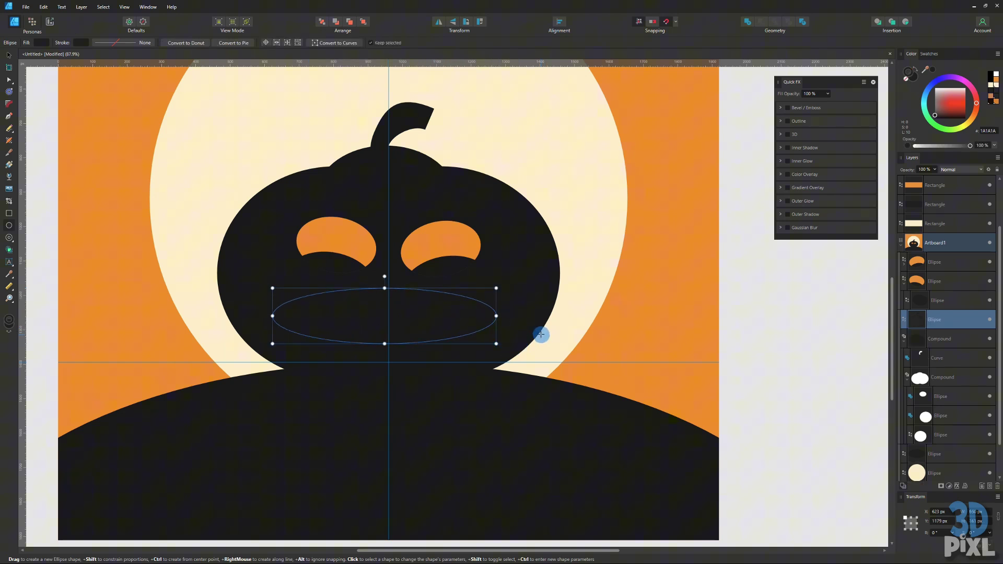
key("i")
left_click(329, 224)
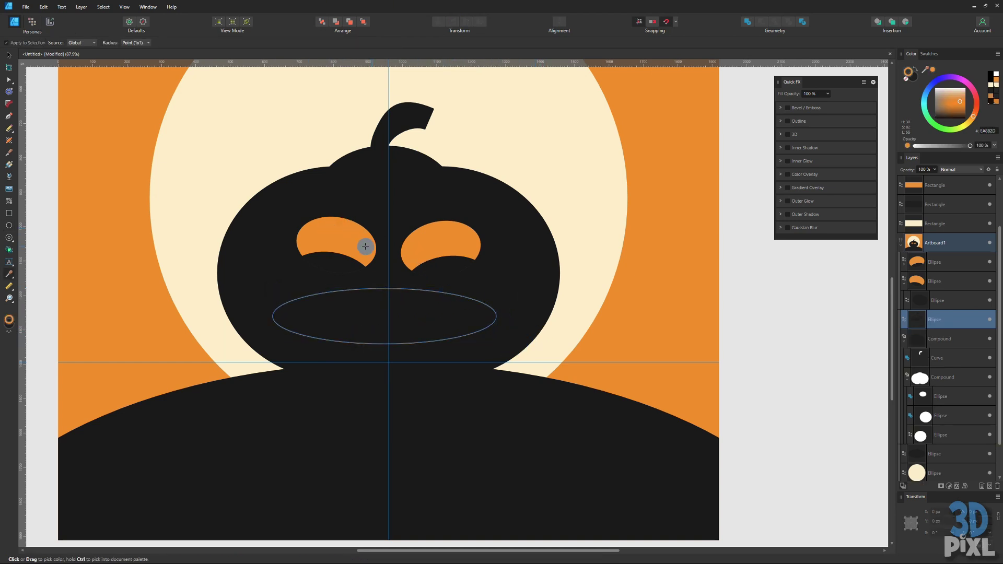
left_click(914, 80)
left_click(933, 70)
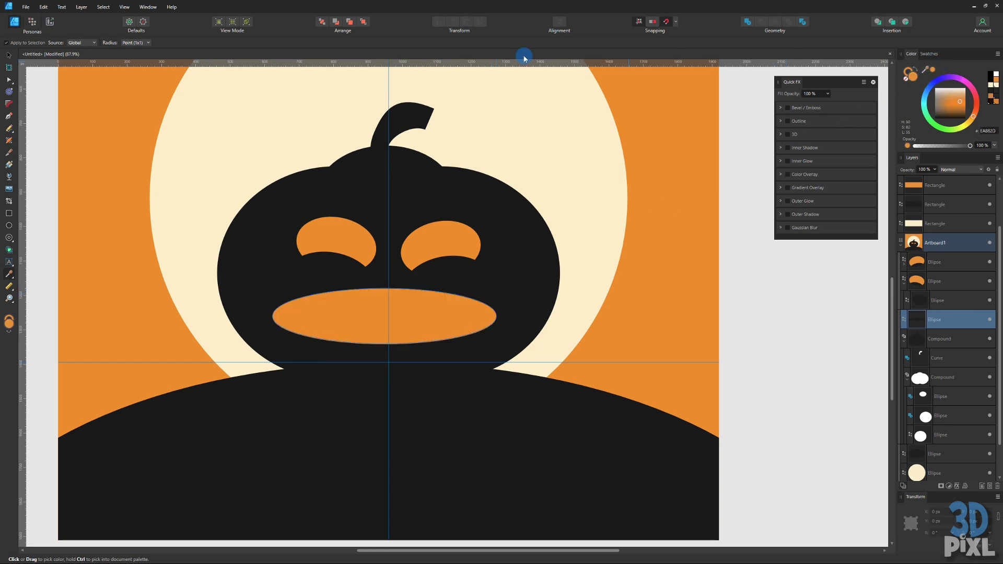
- Nudge both eyes up 60 px, then move the mouth up and make it taller
left_click(9, 56)
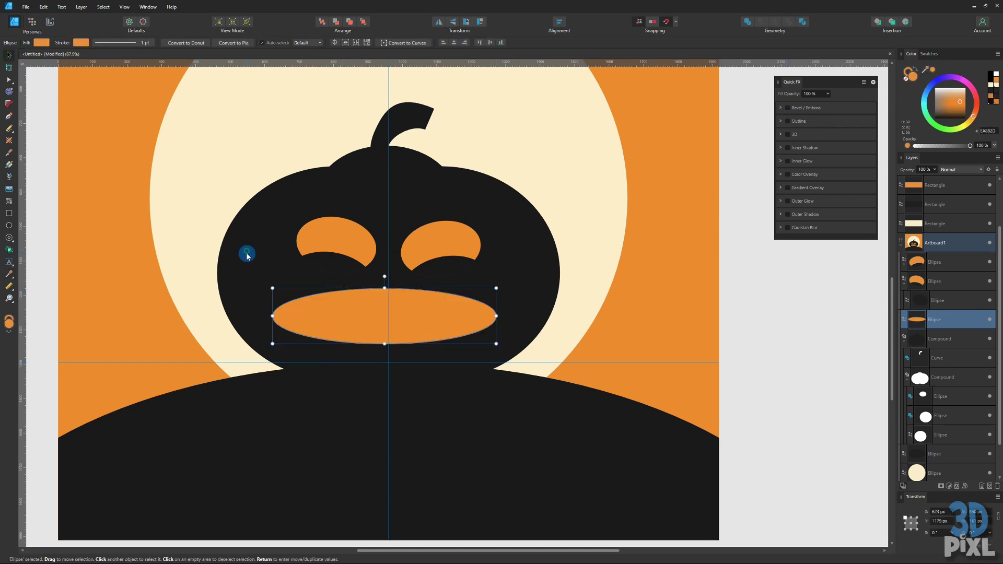
left_click(256, 266)
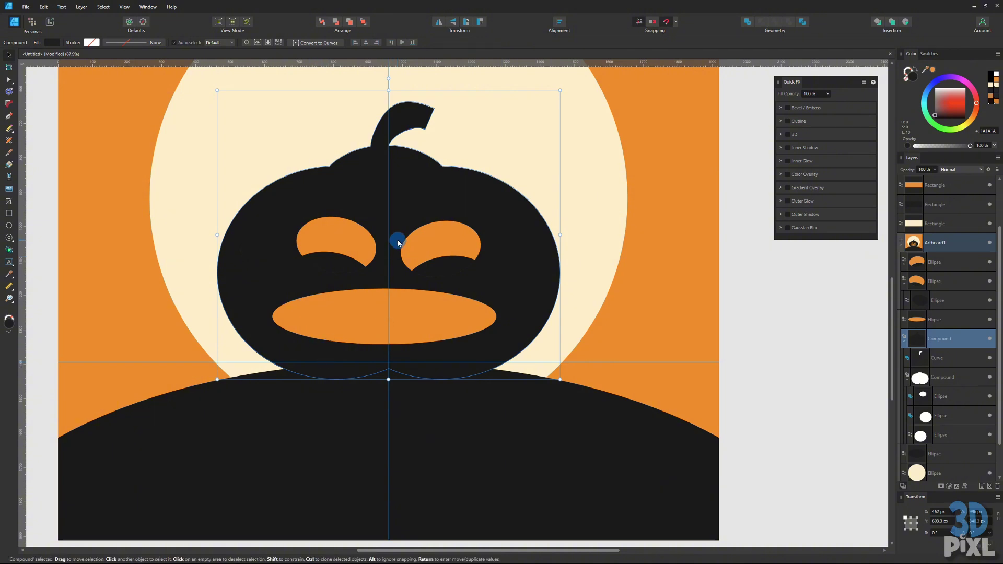
left_click(372, 245)
left_click(453, 256, "shift")
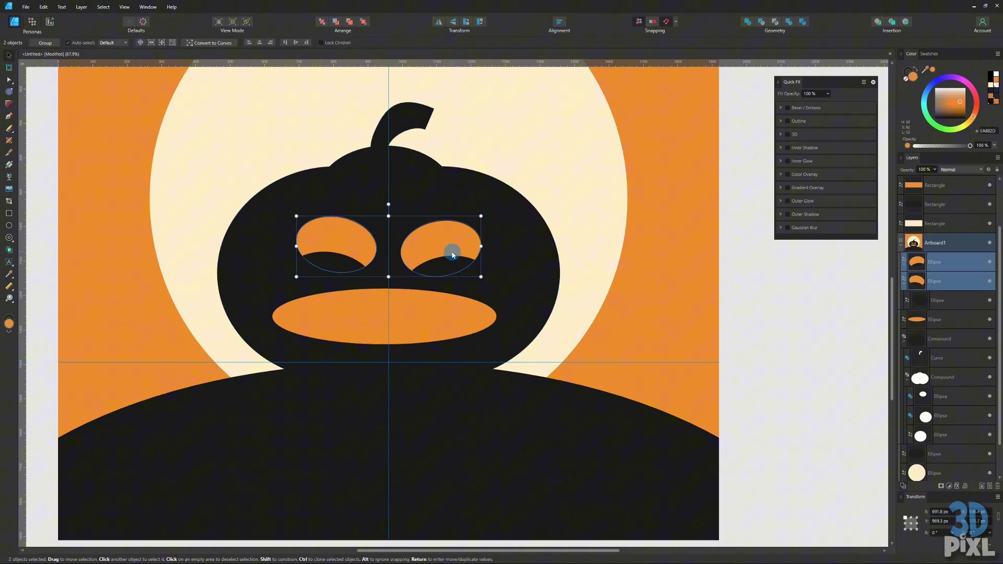
key("shift+Up")
key("shift+Up")
key("shift+Up")
key("shift+Up")
key("shift+Up")
key("shift+Up")
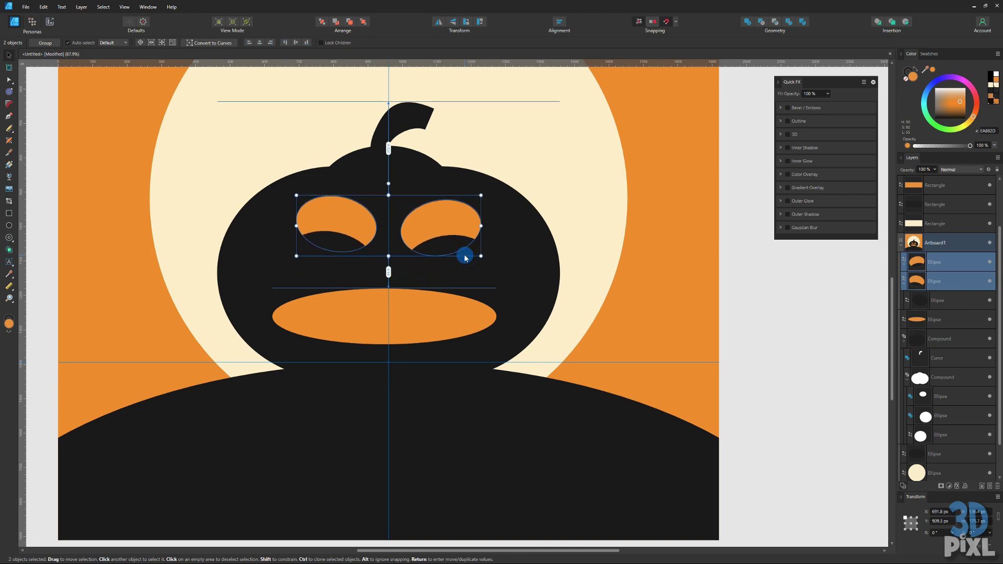
left_click_drag(419, 329, 421, 298)
left_click_drag(388, 328, 388, 348)
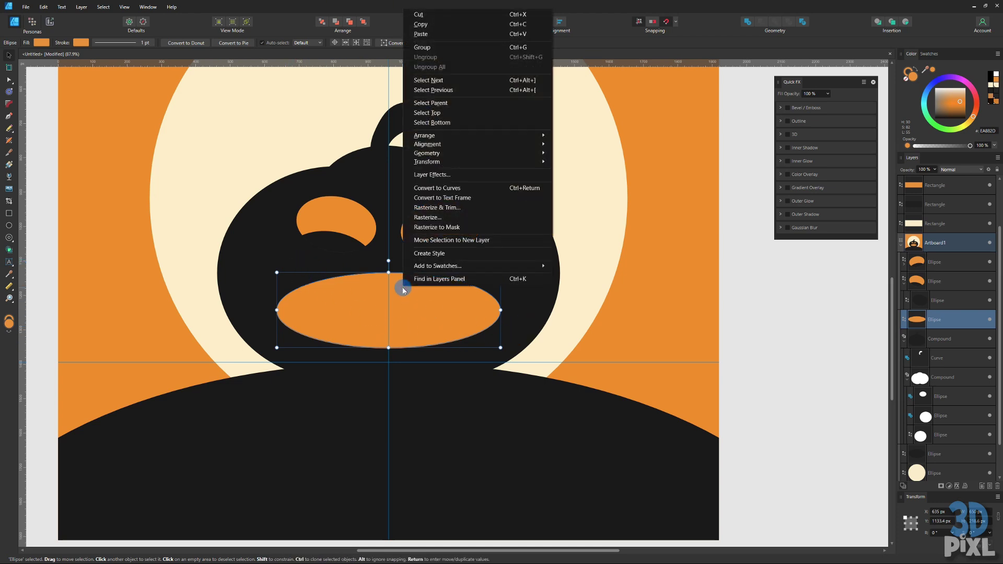
- Convert the mouth to curves, flatten its top, deepen its bottom and raise both ends upward
left_click(460, 189)
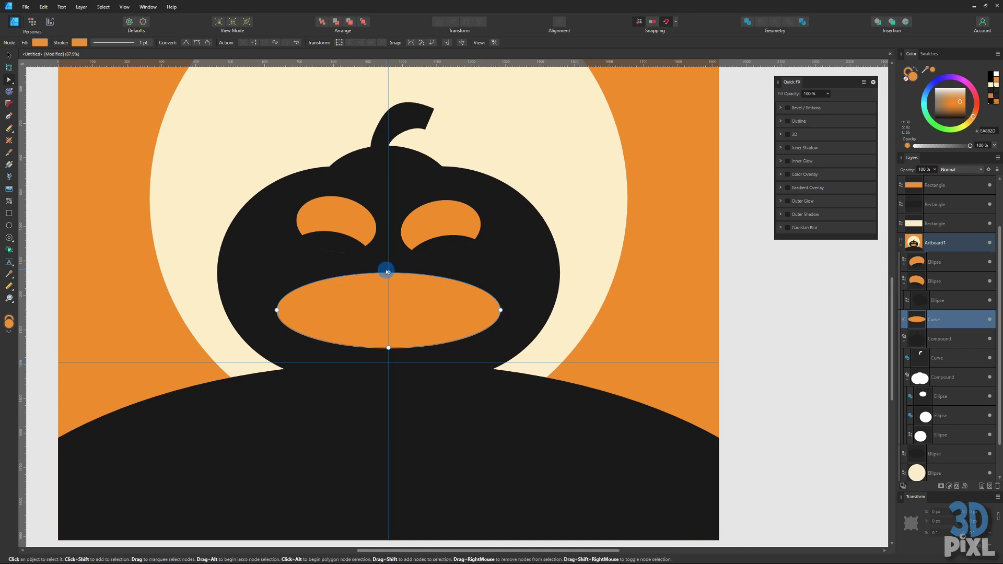
left_click_drag(387, 272, 388, 307)
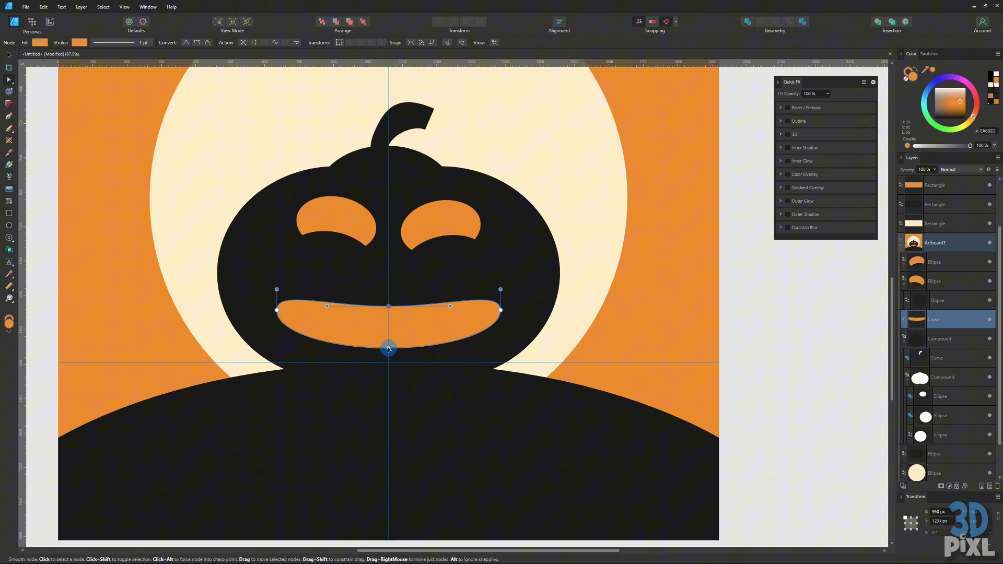
left_click_drag(390, 351, 389, 362)
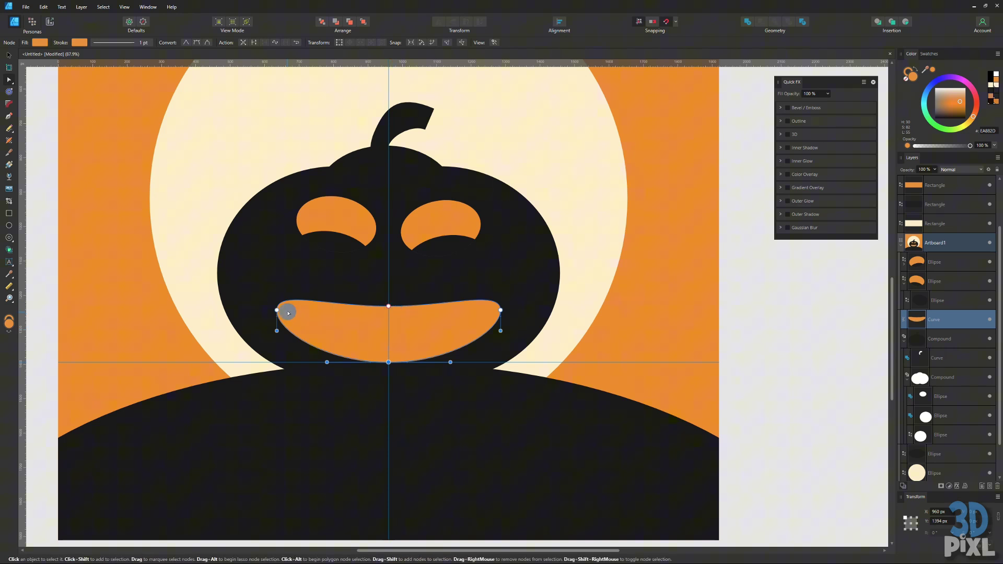
left_click(277, 310)
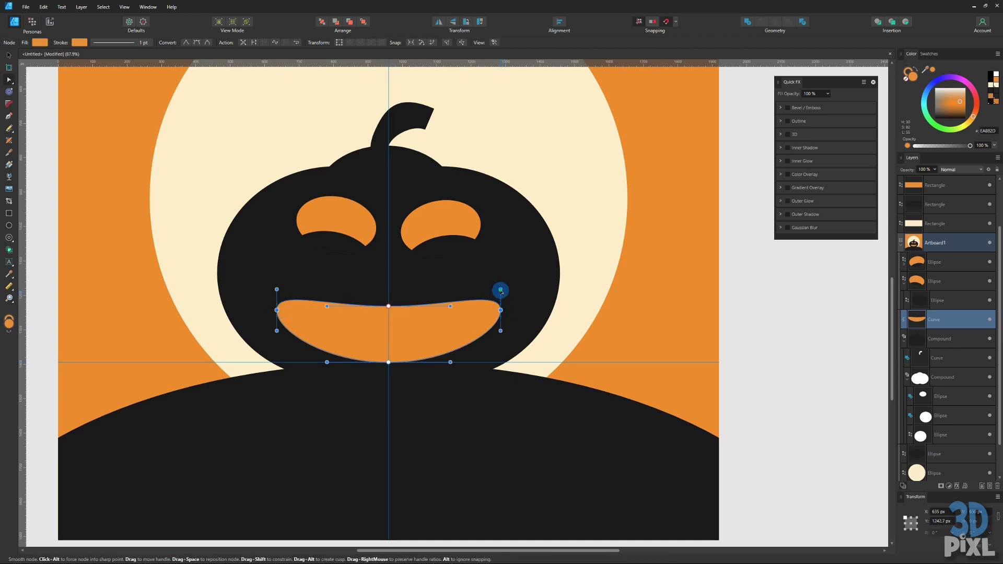
left_click_drag(501, 287, 501, 269)
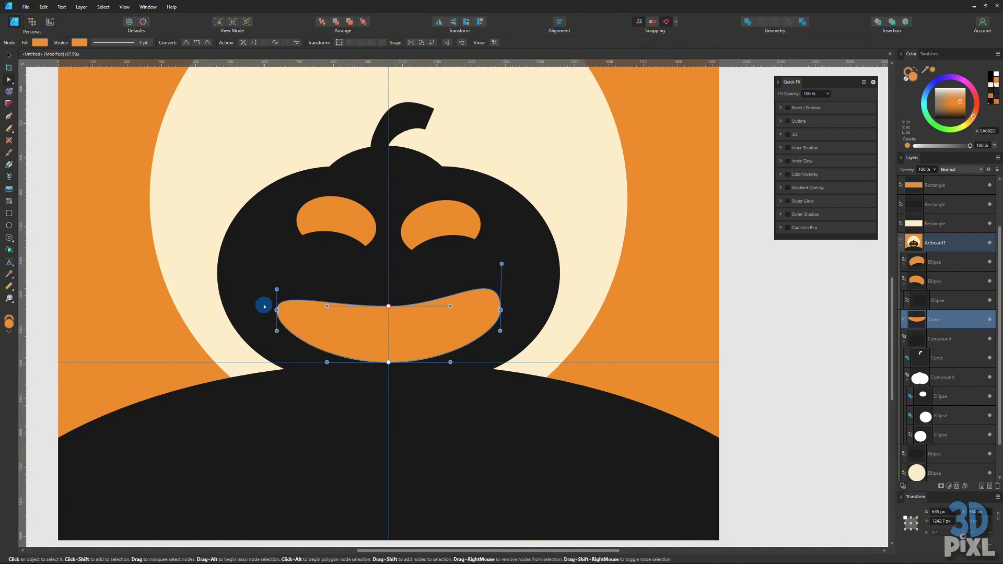
left_click_drag(279, 291, 276, 268)
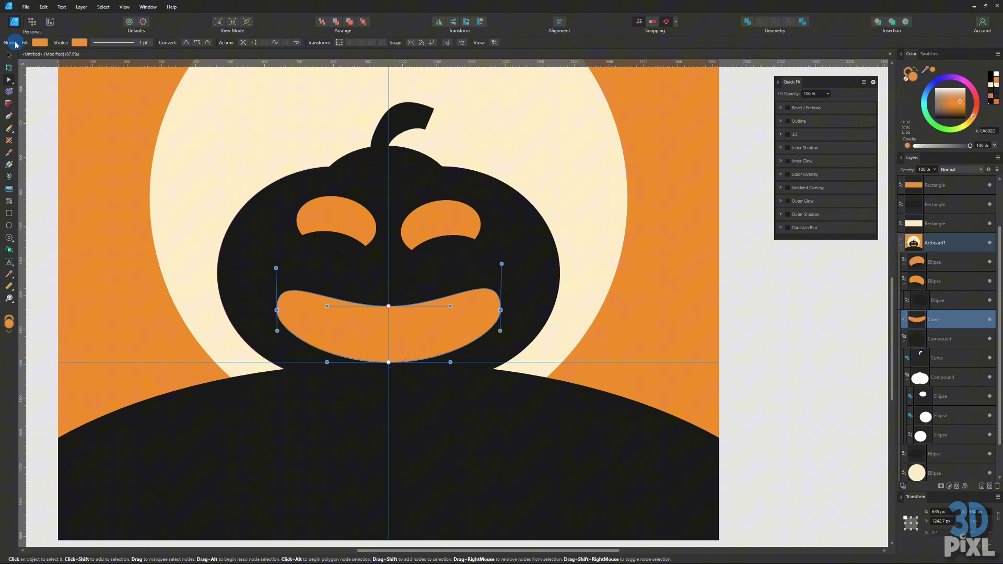
left_click(8, 55)
left_click(99, 174)
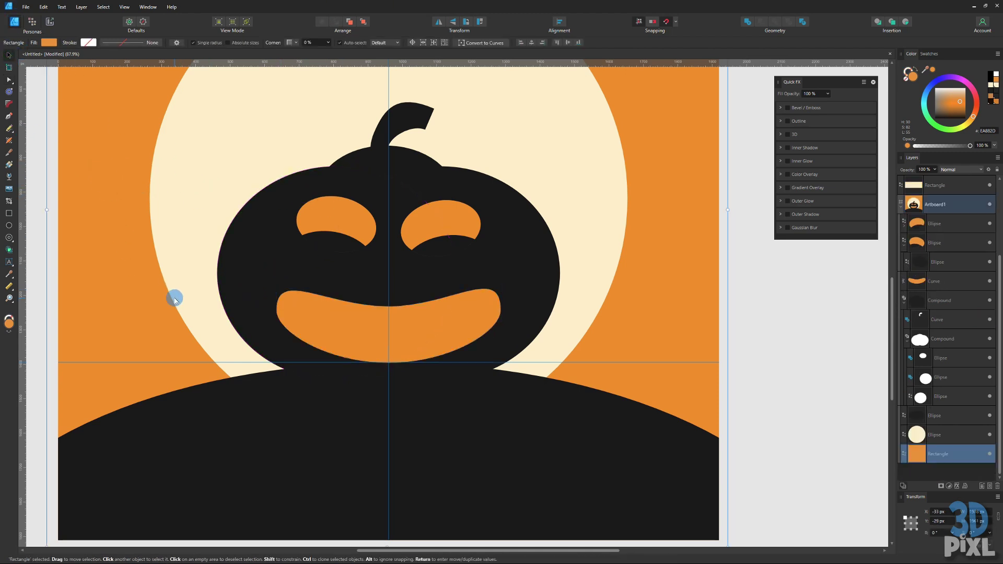
- Draw a small square tooth over the mouth's left end, coloured the pumpkin's black
left_click(315, 312)
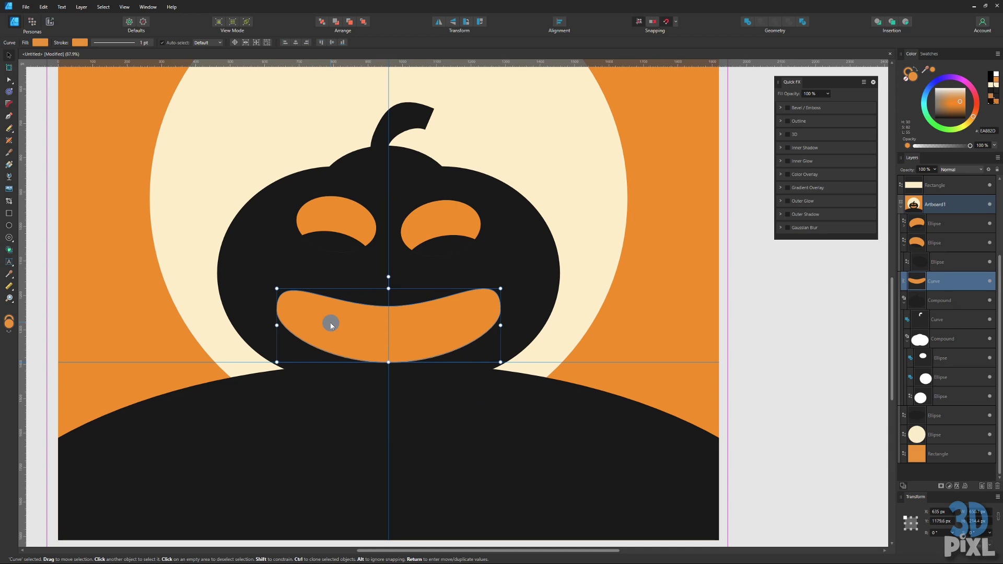
left_click(8, 213)
mouse_move(295, 289)
left_mouse_down()
mouse_move(308, 305)
mouse_move(295, 288)
left_mouse_up()
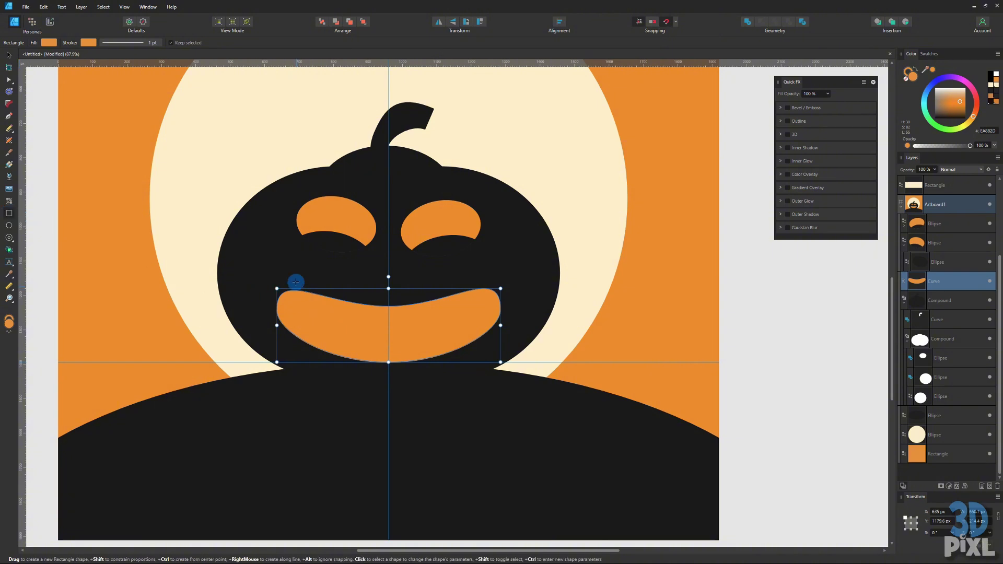
left_click_drag(303, 283, 332, 310)
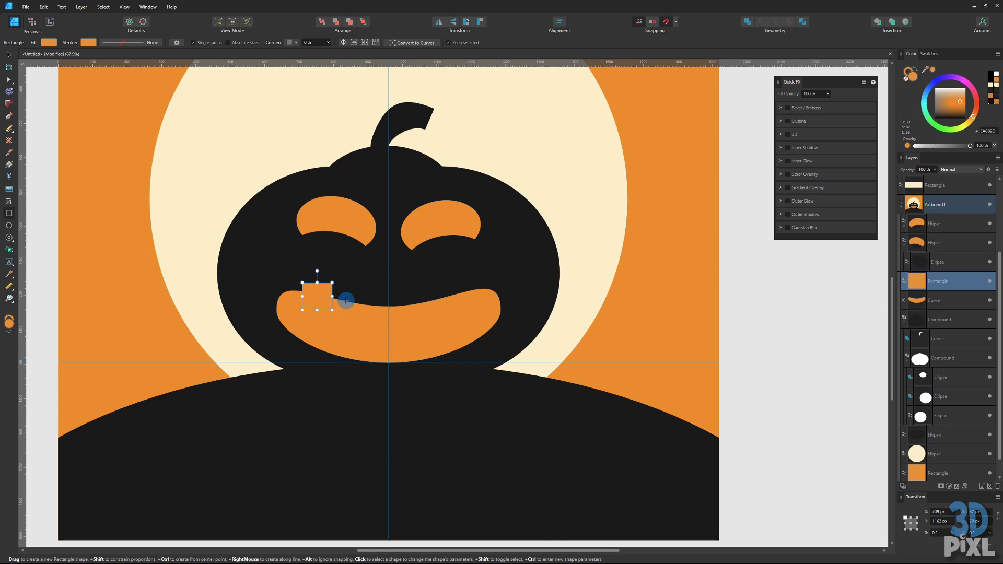
key("i")
left_click(339, 262)
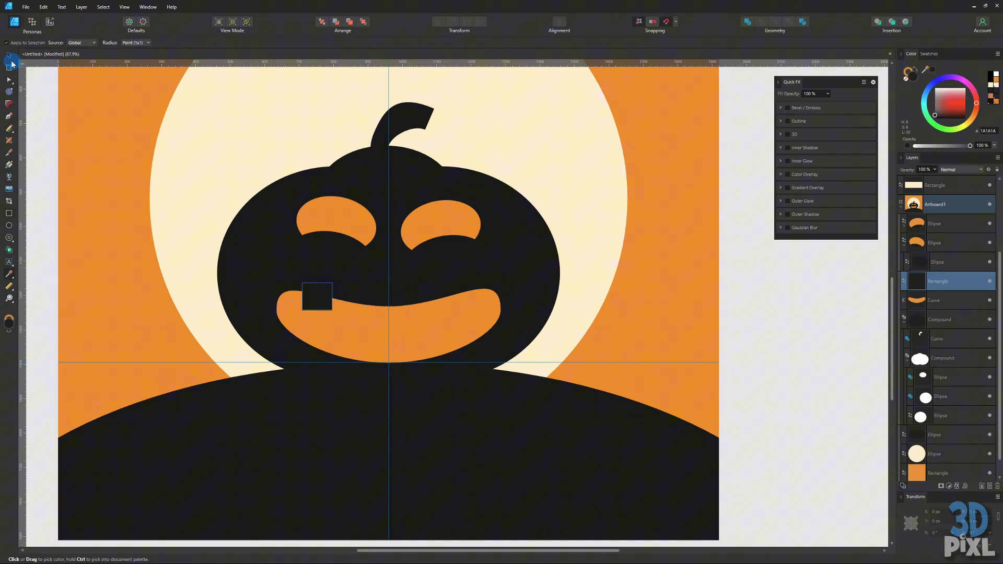
- Narrow the tooth to 56.5 px wide and check its distance to the mouth edges
left_click(10, 58)
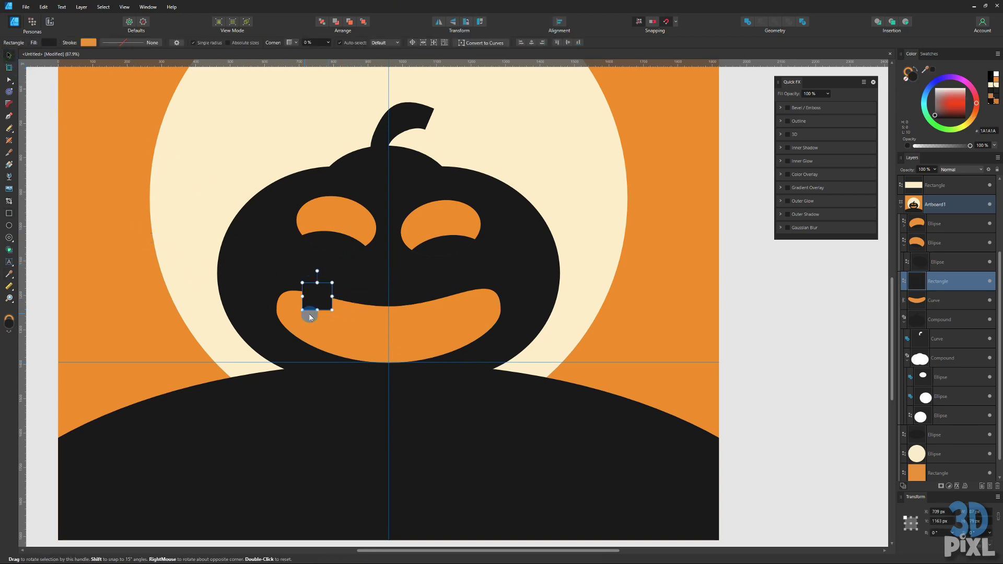
scroll(310, 317, "up", 3)
mouse_move(345, 286)
left_mouse_down()
mouse_move(324, 293)
mouse_move(499, 302)
mouse_move(554, 295)
mouse_move(551, 368)
mouse_move(533, 332)
mouse_move(527, 368)
mouse_move(341, 380)
mouse_move(366, 345)
mouse_move(327, 365)
mouse_move(319, 340)
left_mouse_up()
left_click(546, 338)
left_click(545, 349)
key("alt")
left_click(152, 319)
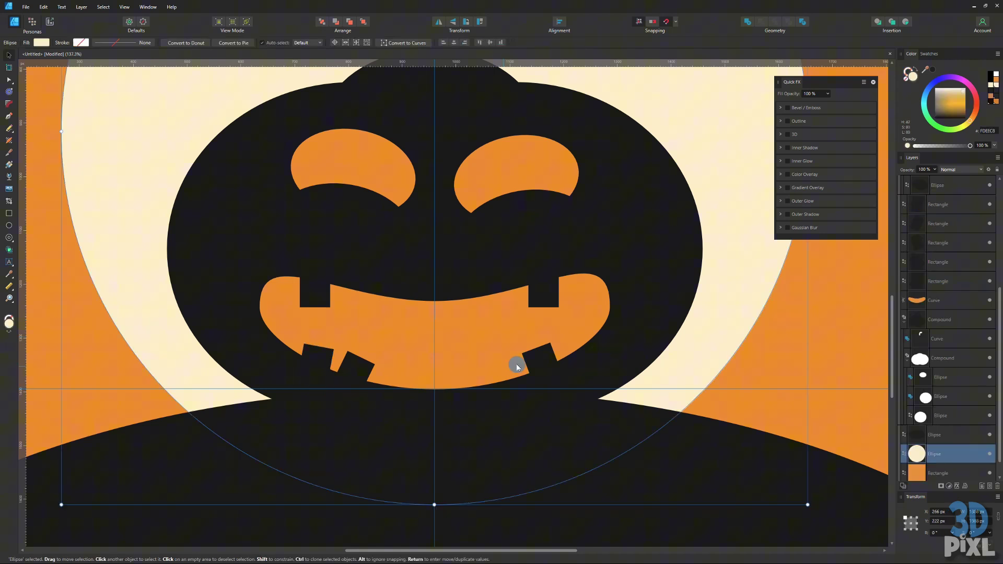
scroll(502, 365, "down", 5)
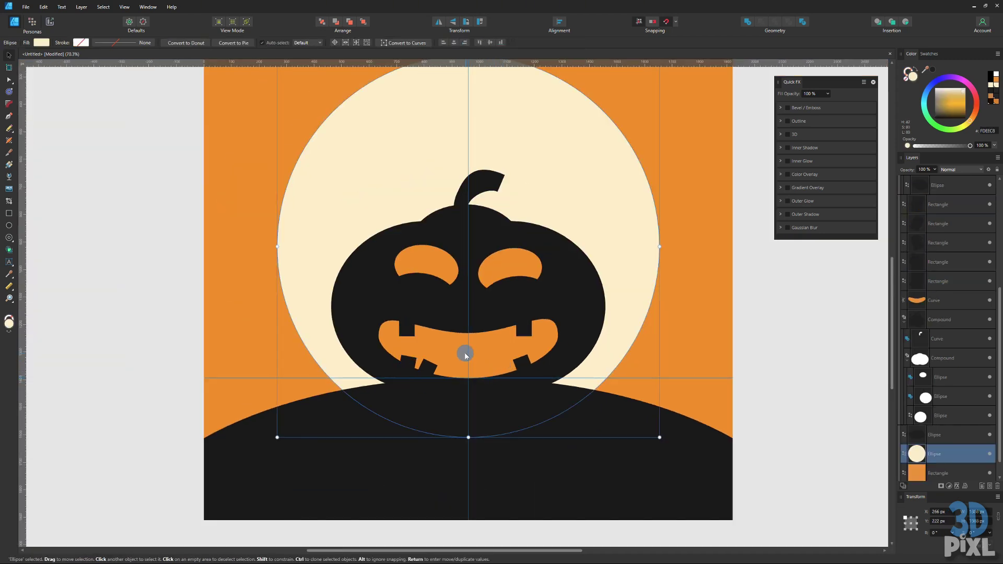
- Select all five tooth rectangles and open the Edit menu
scroll(437, 336, "up", 5)
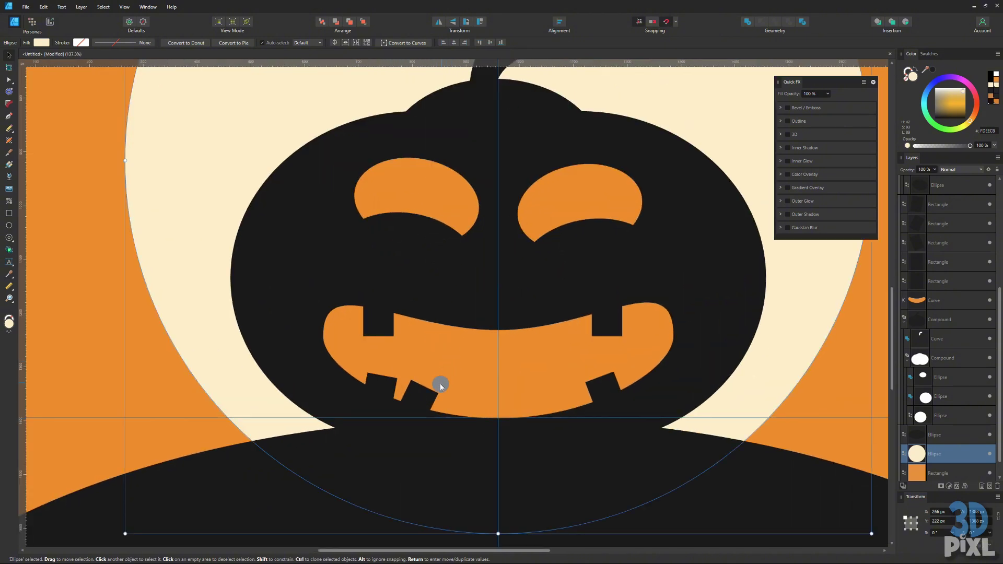
left_click(383, 325)
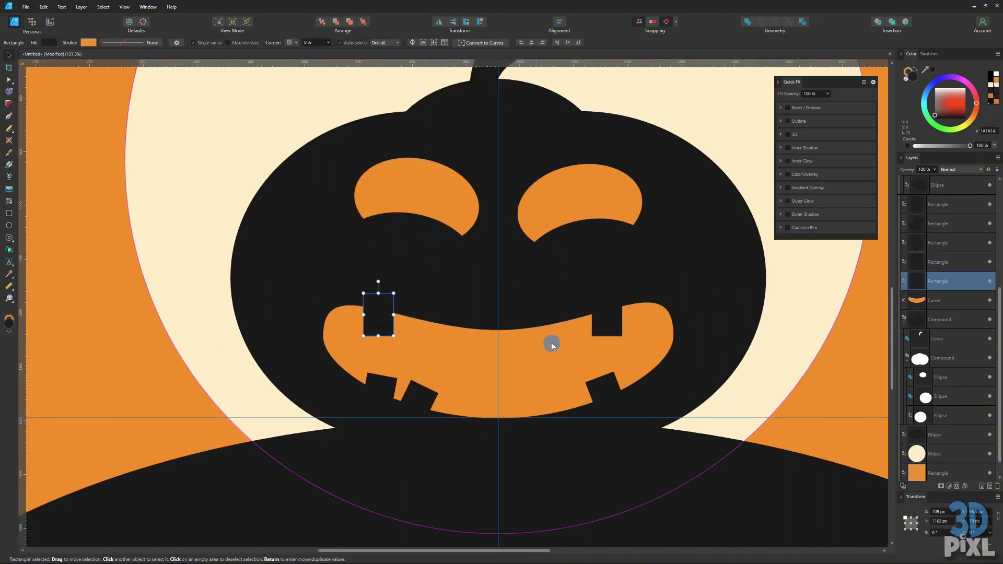
left_click(610, 322, "shift")
left_click(601, 385, "shift")
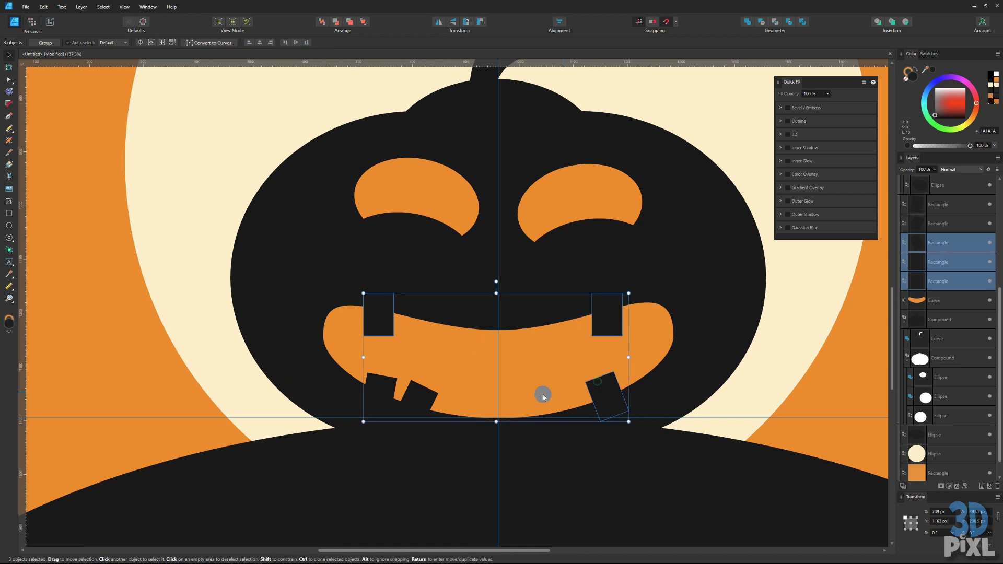
left_click(416, 397, "shift")
left_click(381, 391, "shift")
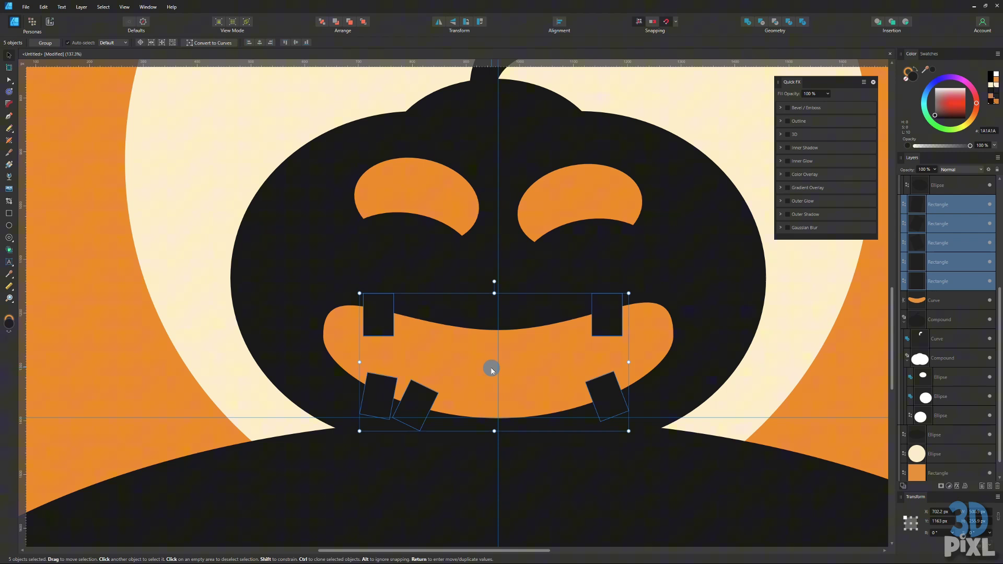
left_click(39, 8)
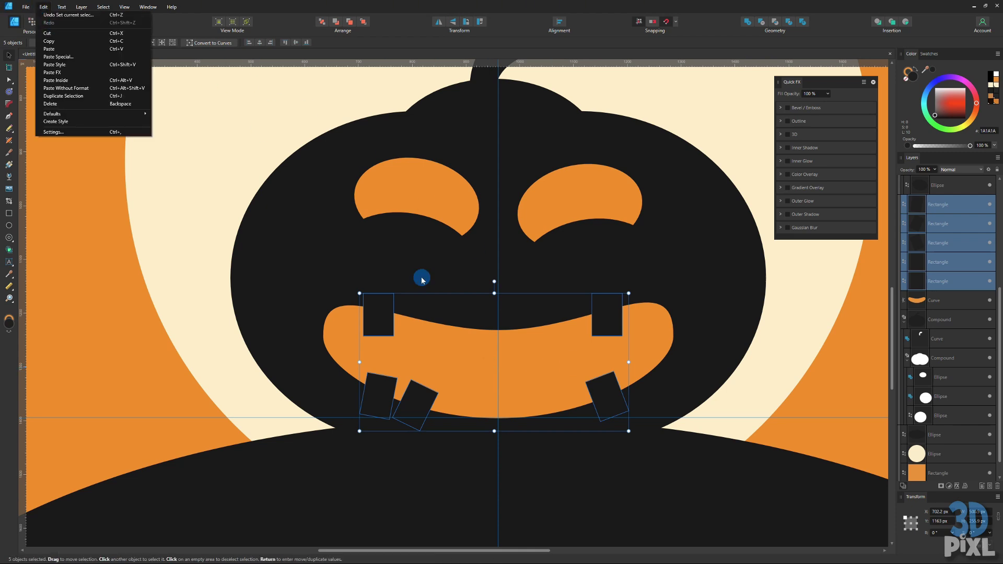
- Reselect the five teeth, delete them, then undo to restore them
left_click(379, 324)
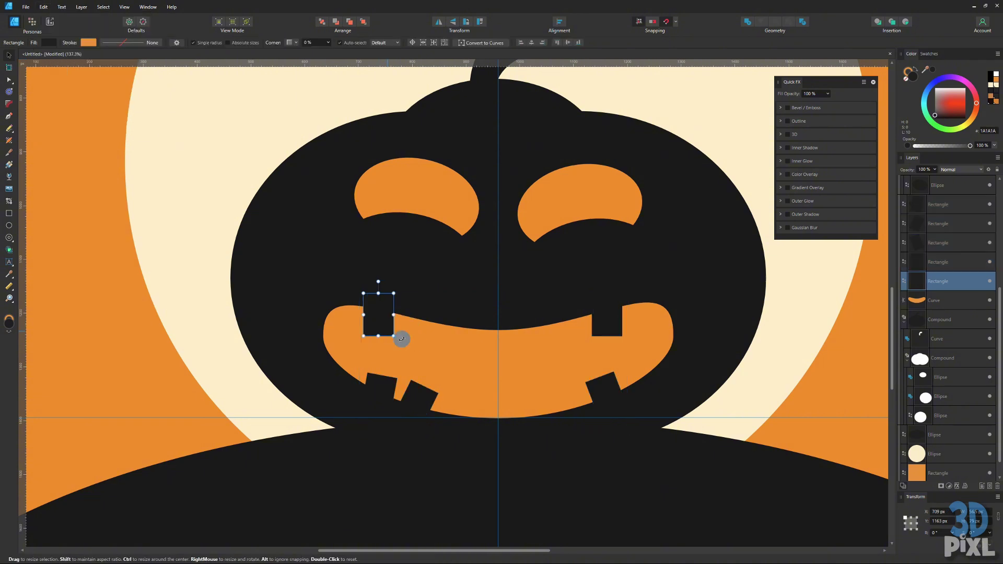
left_click(582, 325, "shift")
left_click(606, 396, "shift")
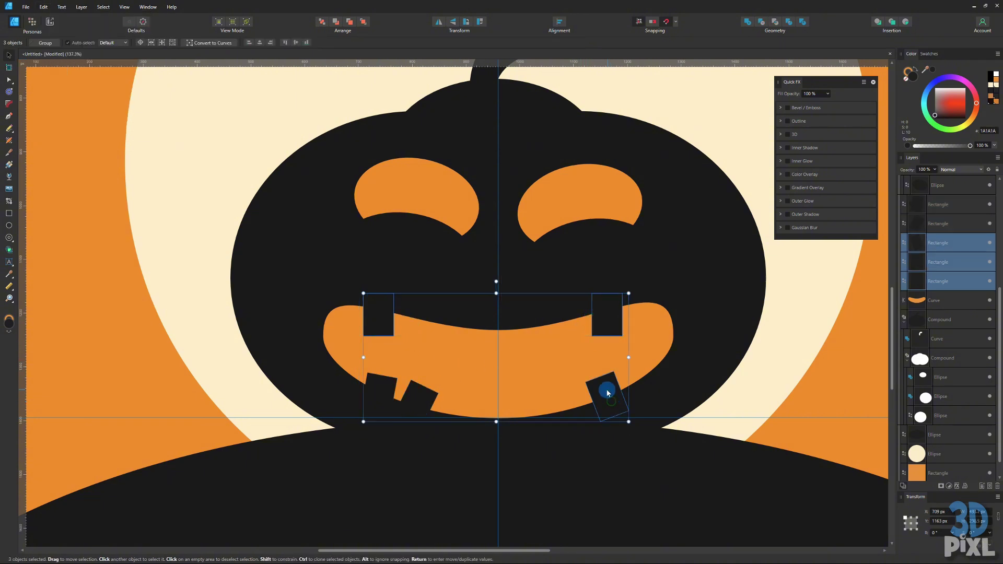
left_click(416, 396, "shift")
left_click(381, 390, "shift")
key("Delete")
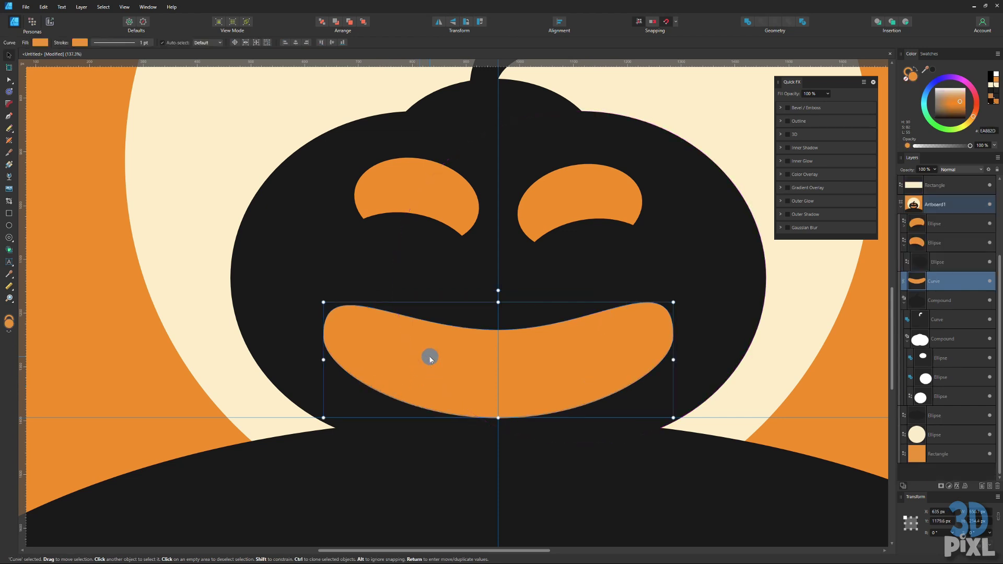
key("ctrl+z")
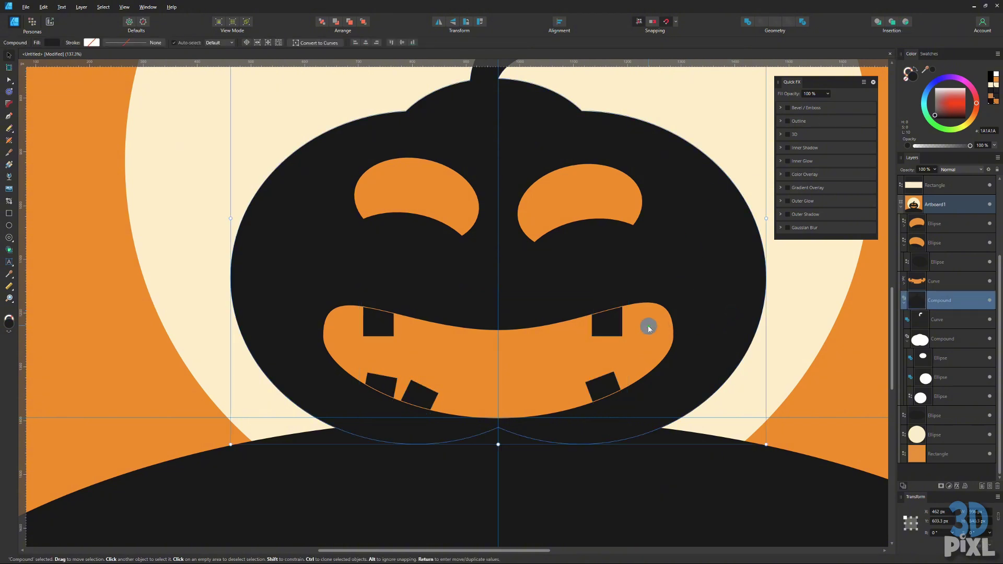
- Centre the orange mouth on the pumpkin's vertical middle line
left_click(635, 337)
left_click_drag(634, 338, 643, 337)
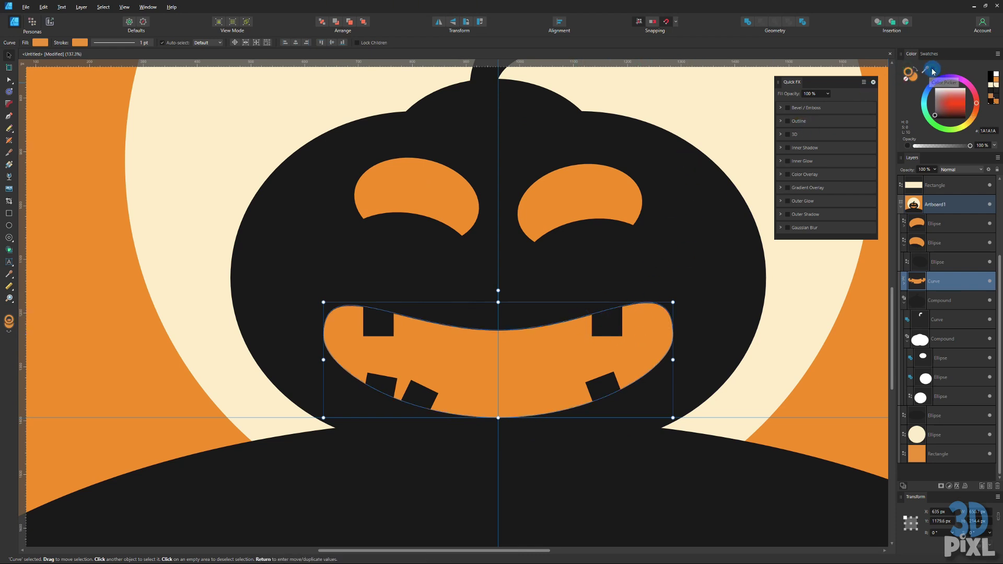
left_click(690, 241)
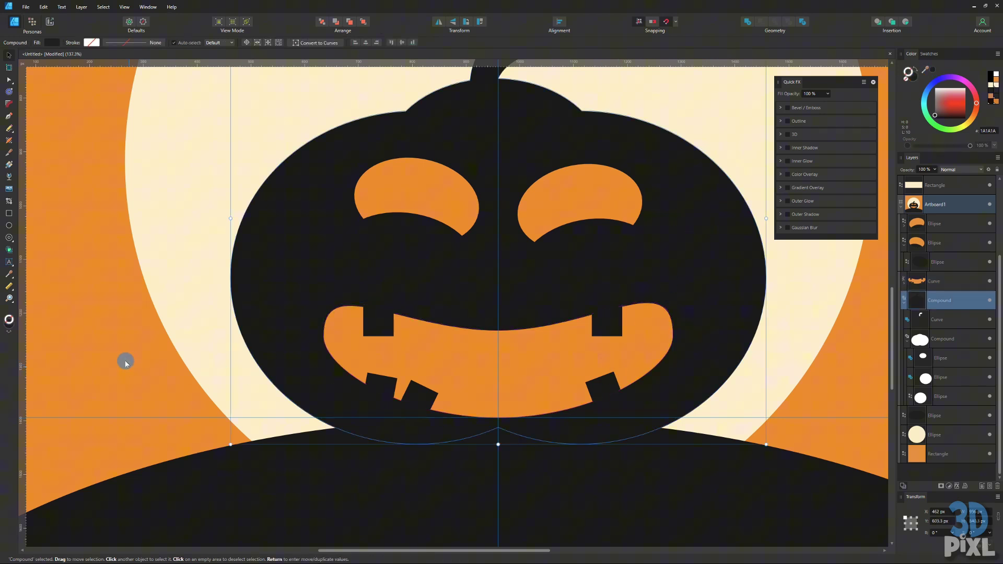
scroll(136, 359, "down", 3)
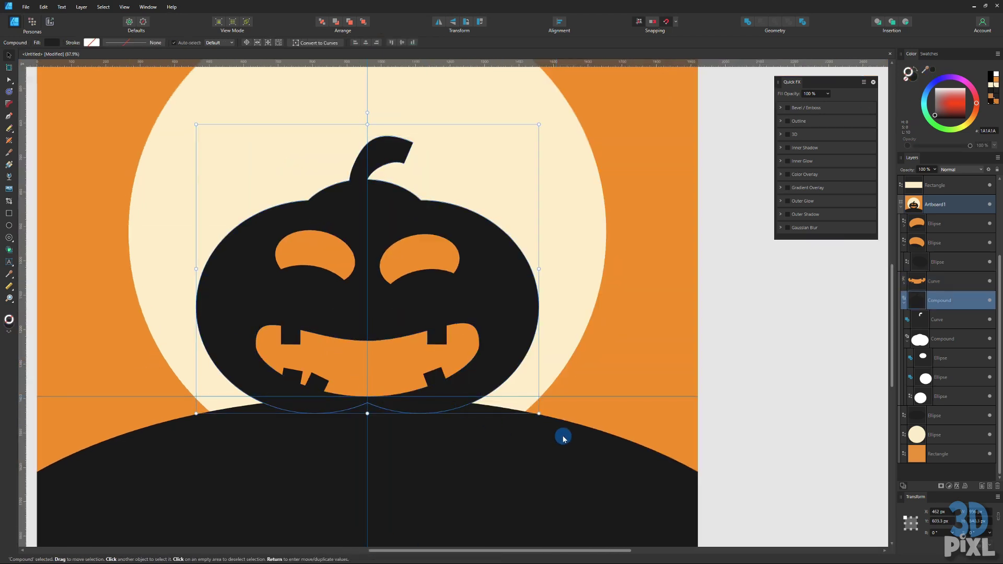
scroll(564, 399, "down", 3)
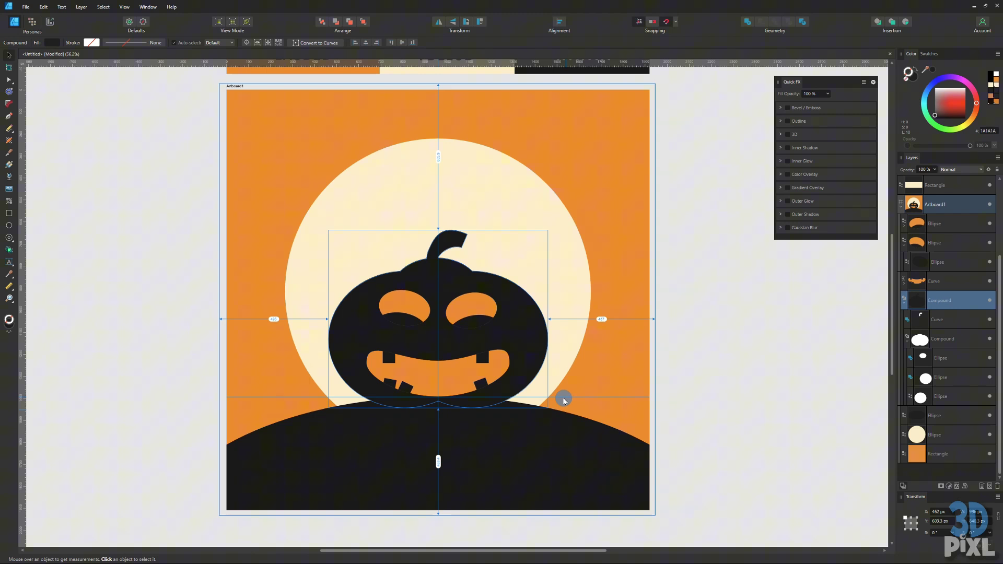
scroll(495, 382, "up", 2)
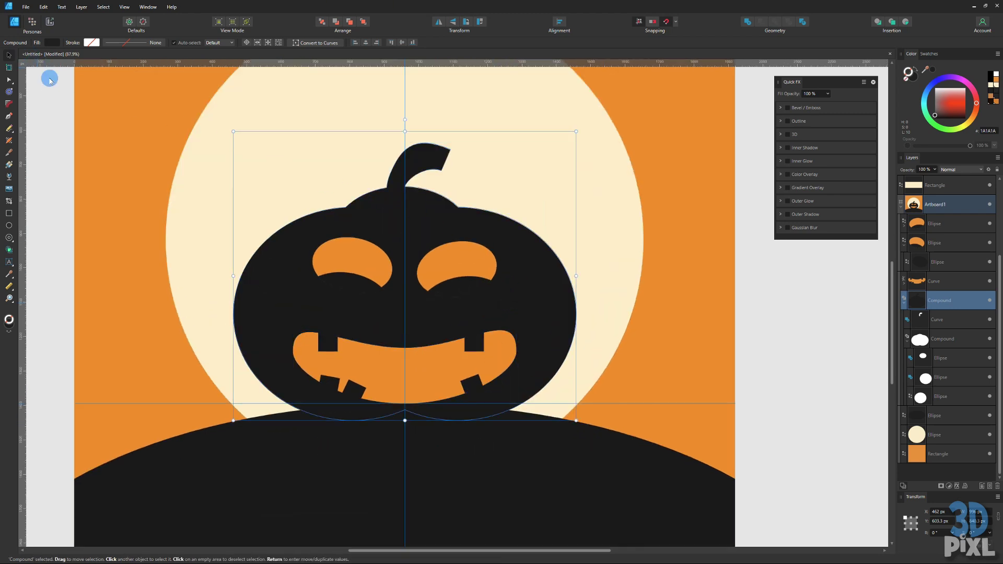
- Try a duplicate of the pumpkin body to the left, then undo and delete it
left_click(295, 250)
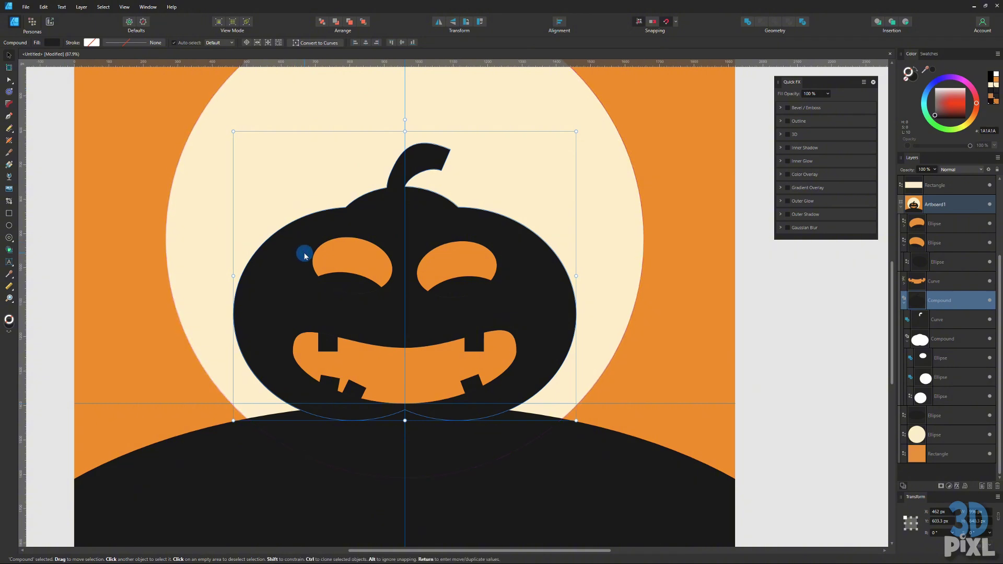
left_click_drag(312, 254, 207, 297)
key("ctrl+z")
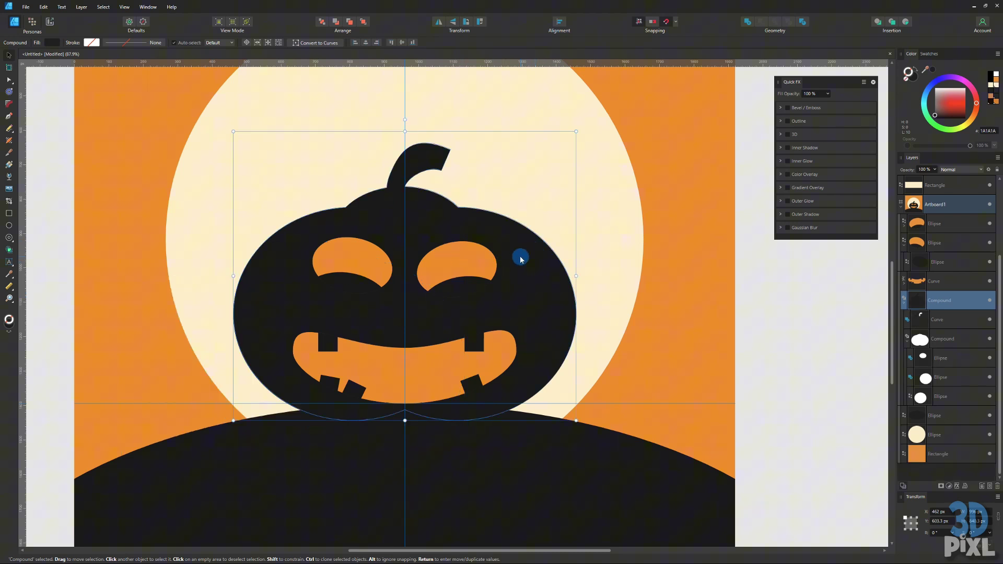
key("ctrl+j")
left_click_drag(512, 258, 307, 276)
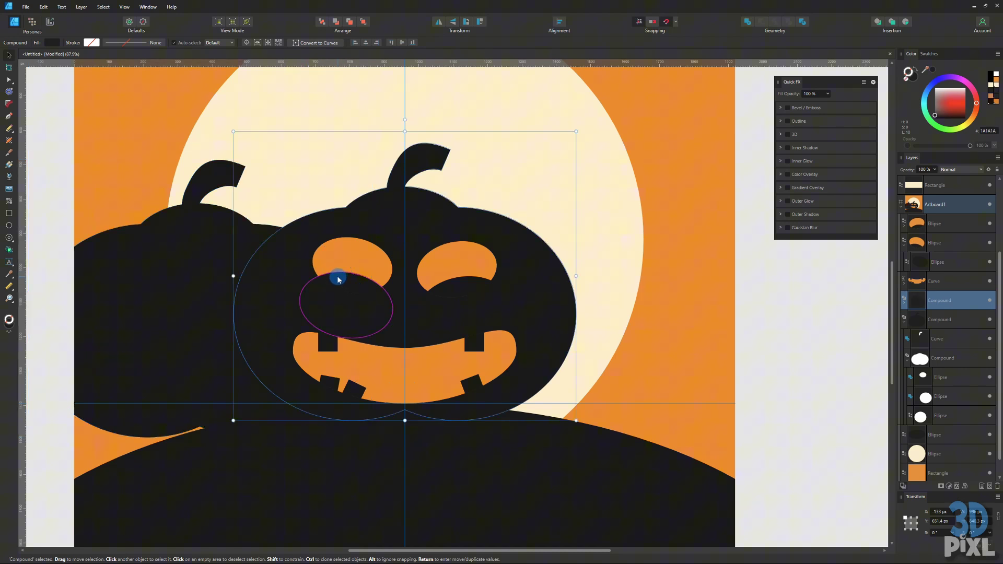
key("Delete")
- Group the pumpkin's body, eyes and mouth together
left_click_drag(754, 460, 307, 188)
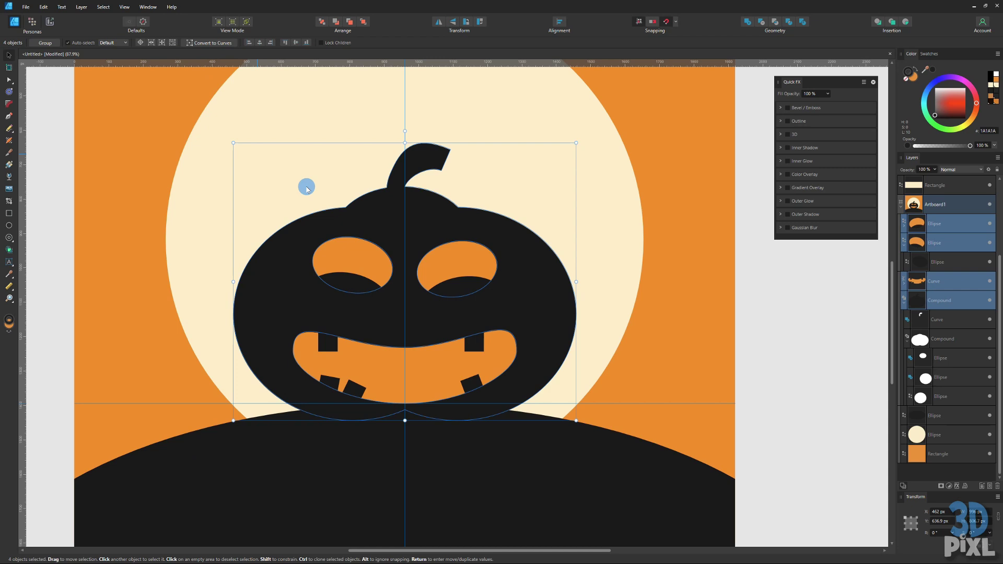
right_click(423, 221)
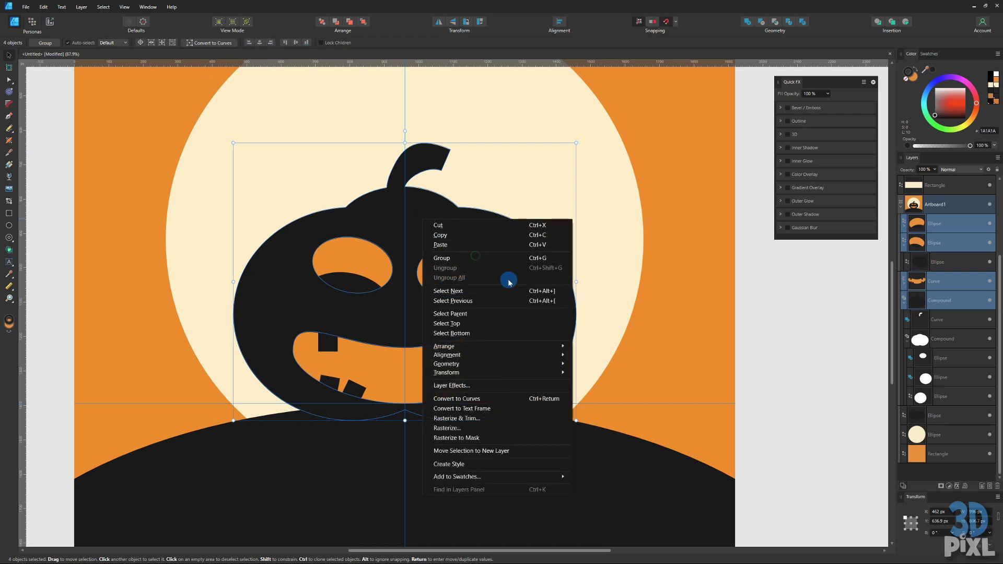
left_click(477, 264)
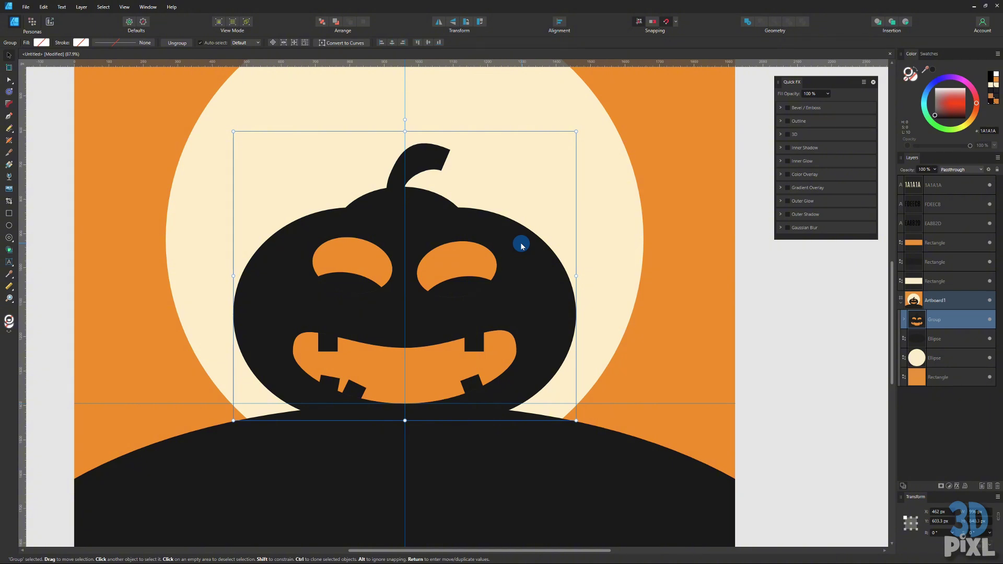
- Place a copy at left, tilted about 11 degrees and shrunk to 500 px wide
left_click_drag(532, 249, 390, 278)
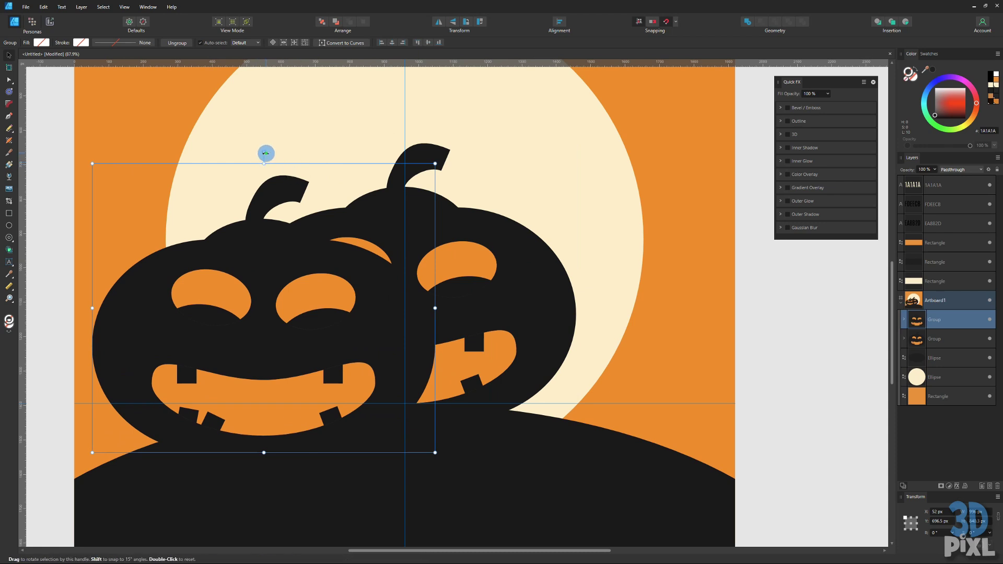
left_click_drag(263, 152, 235, 149)
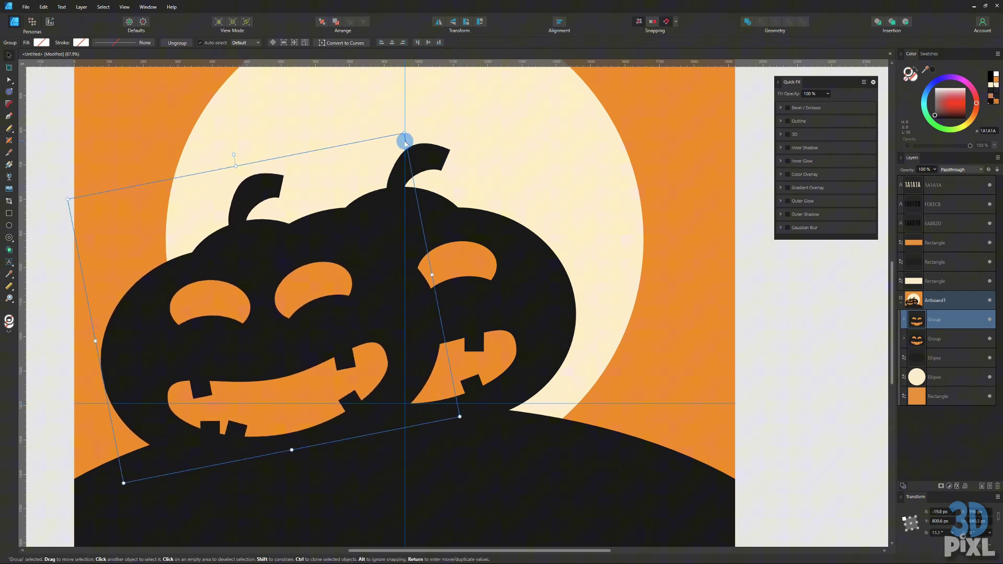
left_click_drag(404, 135, 239, 278)
left_click_drag(254, 379, 267, 361)
left_click_drag(291, 277, 277, 289)
left_click_drag(264, 360, 273, 360)
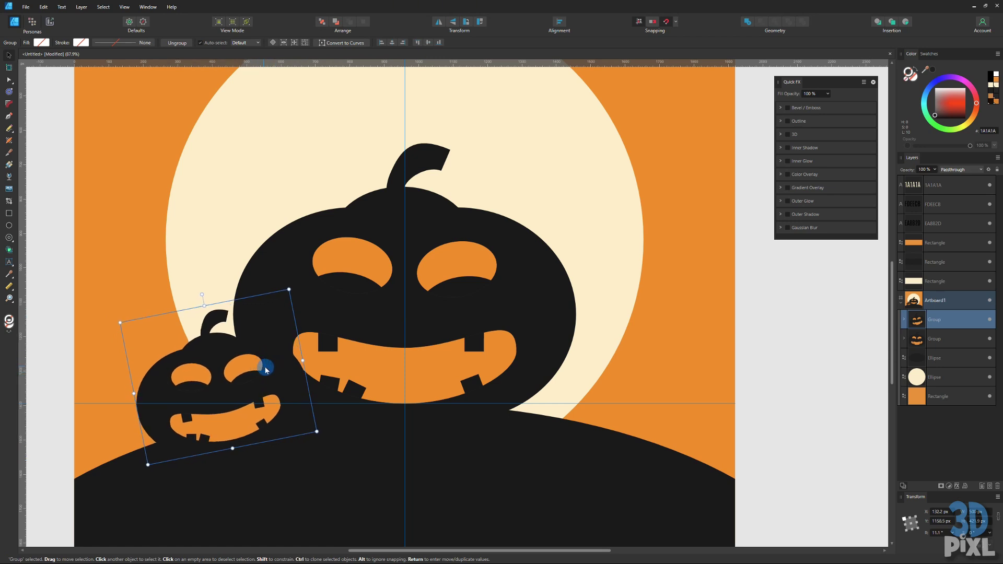
- Add a horizontally mirrored copy of the small pumpkin right of the big one
left_click_drag(265, 370, 611, 381)
left_click(440, 24)
left_click_drag(561, 358, 588, 364)
left_click(717, 353)
scroll(717, 353, "down", 3)
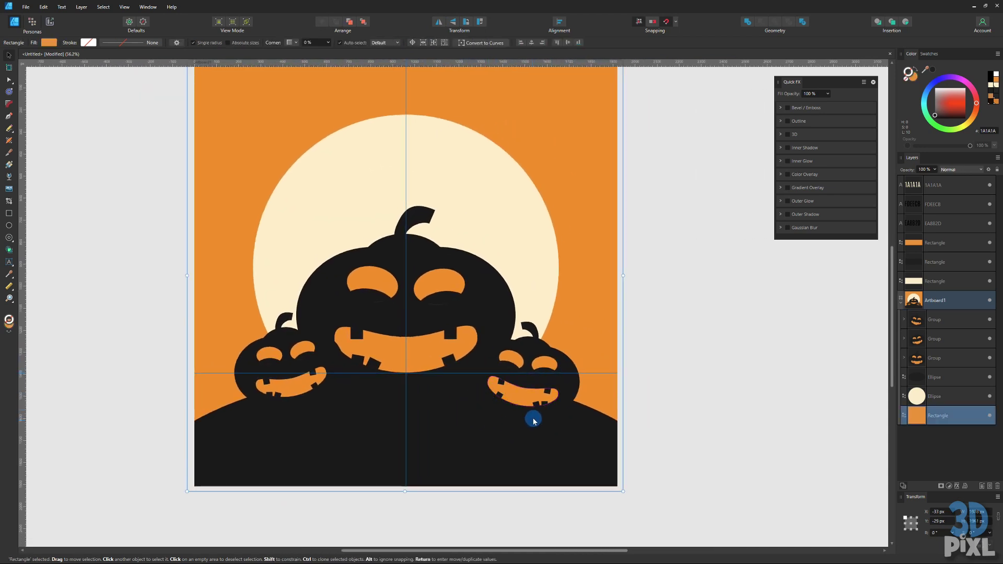
- Cover the top of both small-pumpkin eyes with dark duplicate lids for a sleepy look
scroll(282, 380, "up", 5)
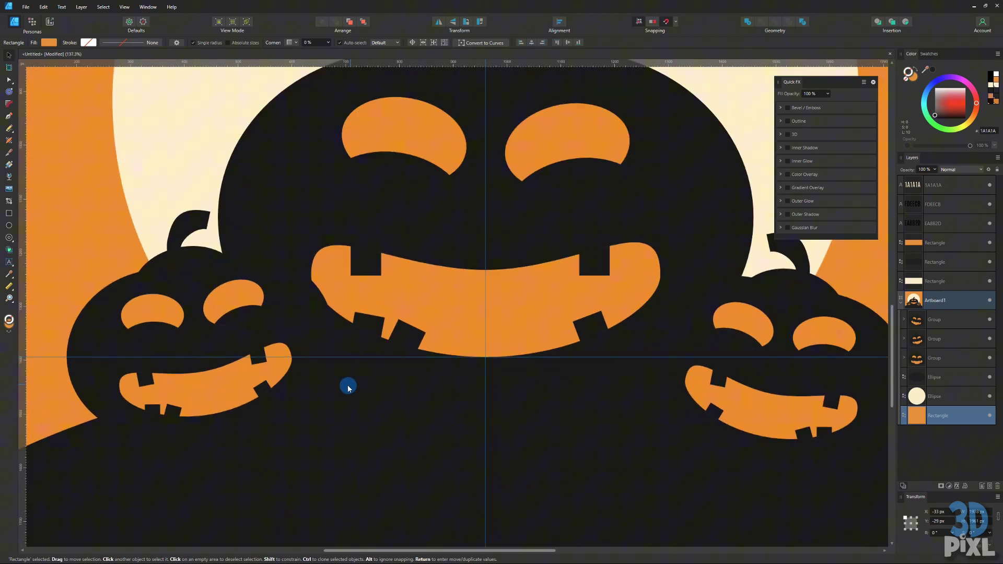
scroll(282, 380, "up", 3)
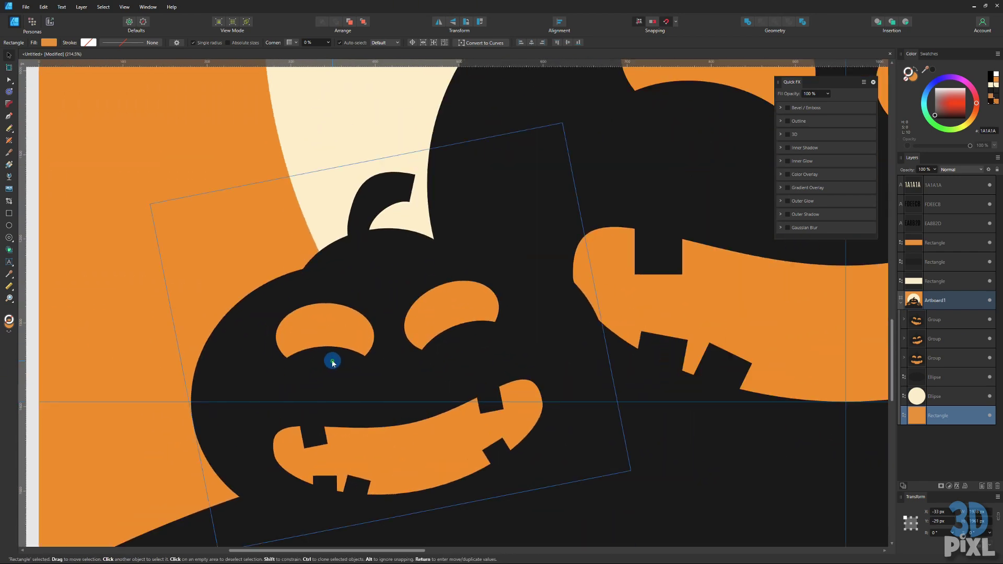
double_click(324, 356)
key("ctrl+j")
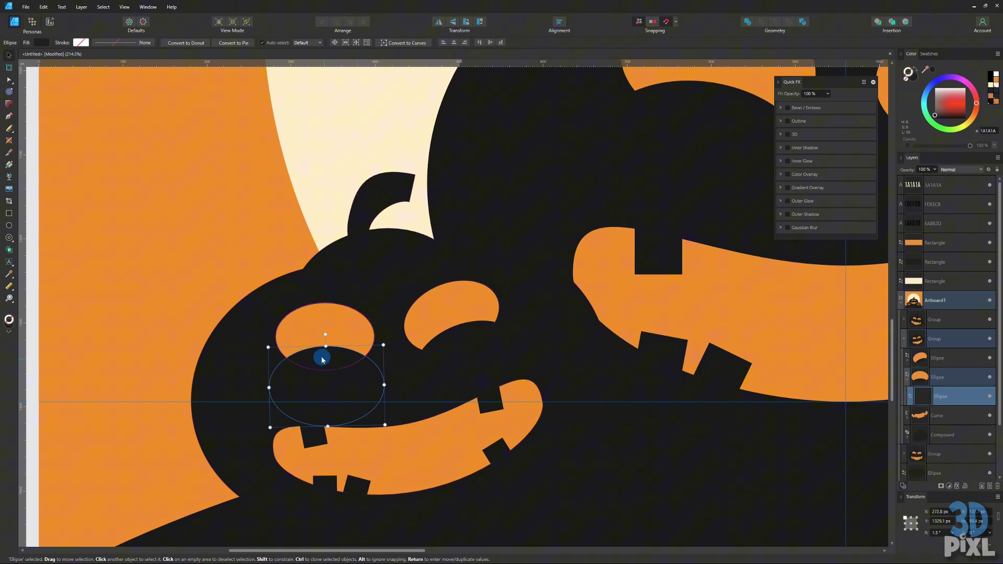
left_click_drag(324, 352, 313, 257)
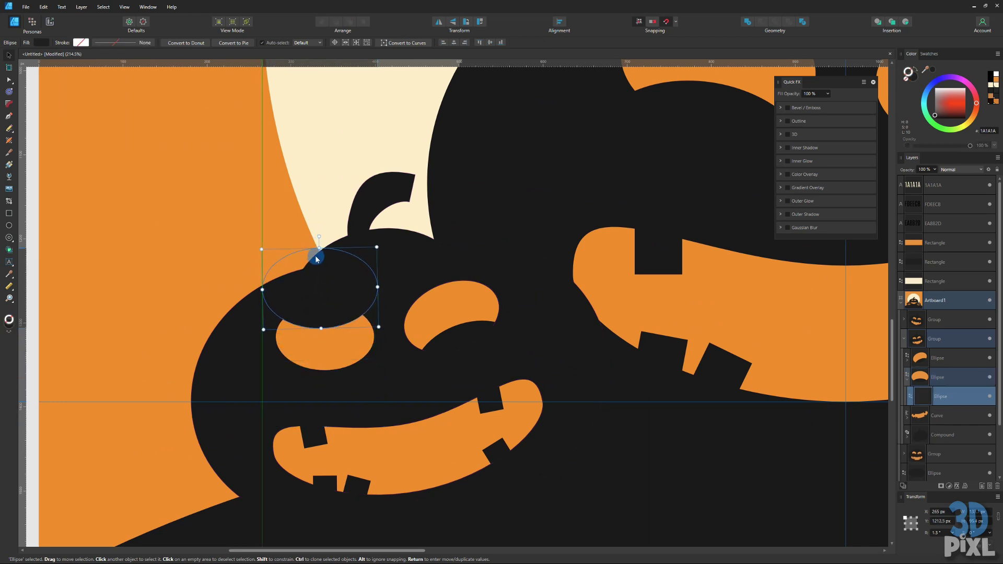
left_click(457, 334)
key("ctrl+j")
left_click_drag(456, 337, 435, 292)
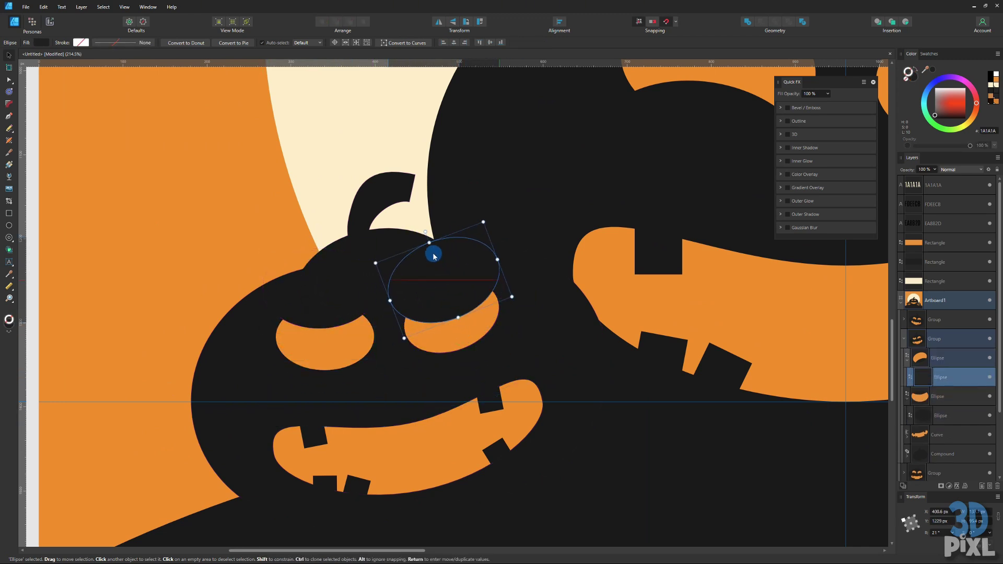
left_click(239, 234)
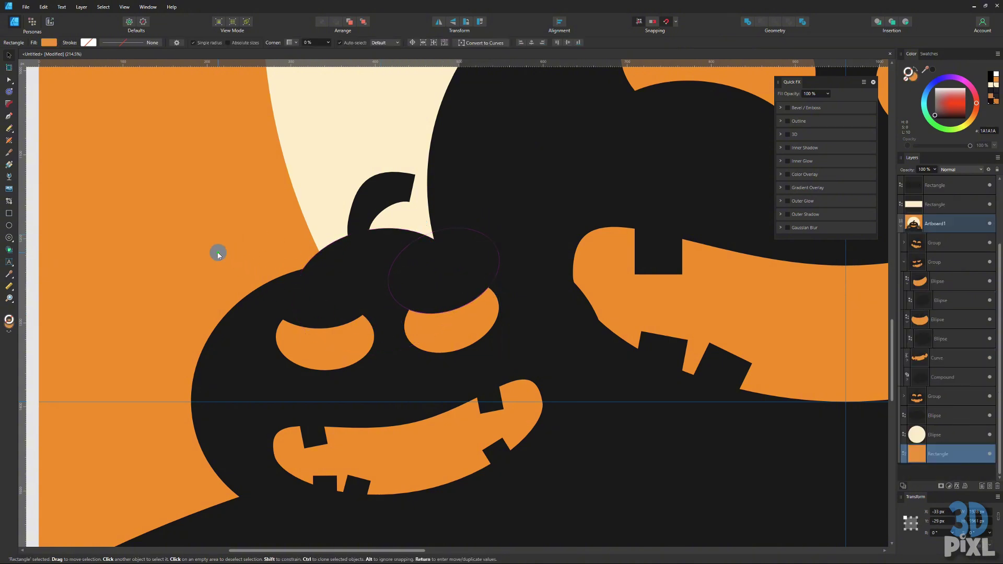
- Make both end nodes of the small pumpkin's mouth sharp
scroll(427, 366, "up", 2)
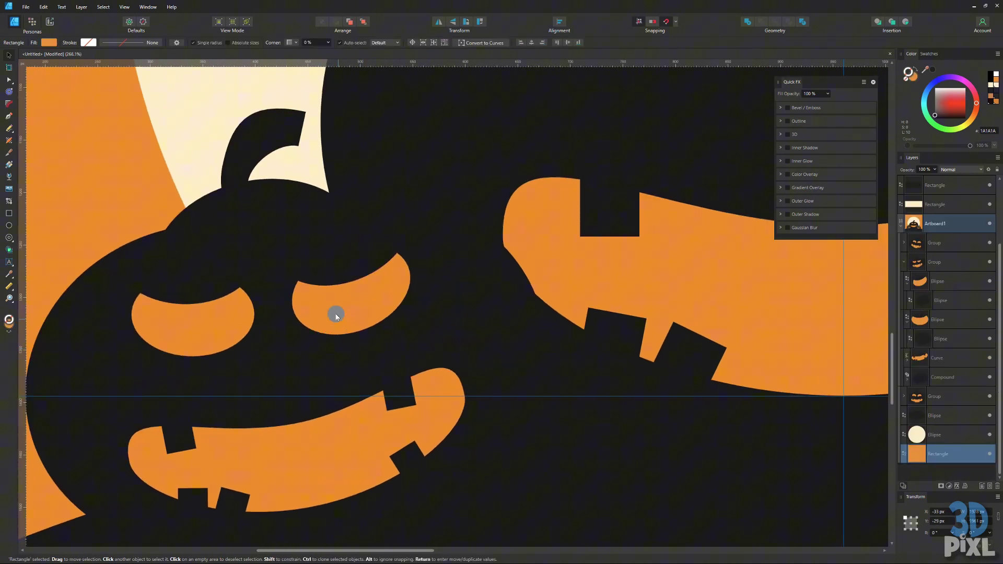
left_click(336, 260)
left_click(336, 260)
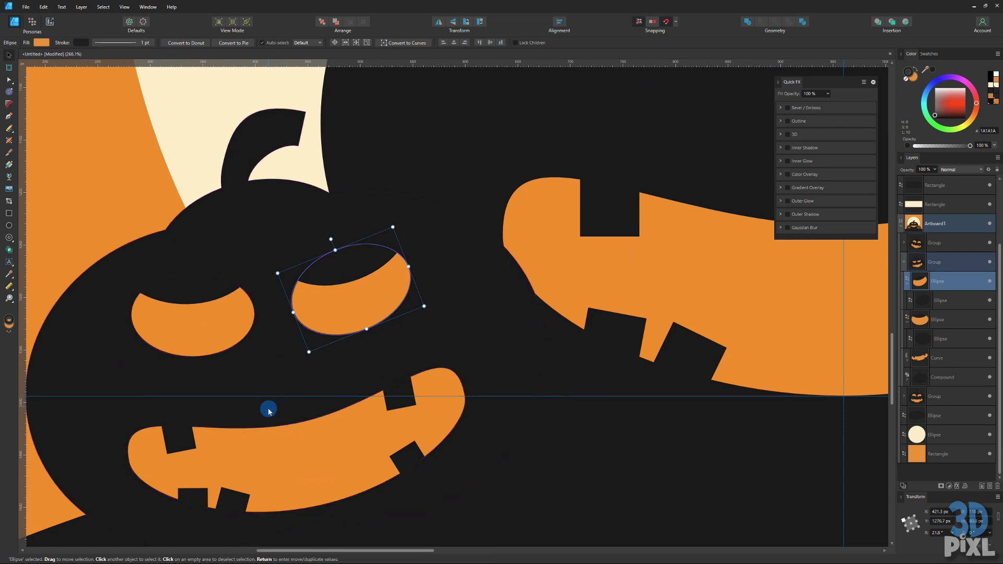
scroll(347, 396, "left", 3)
scroll(347, 397, "down", 1)
left_click(314, 421)
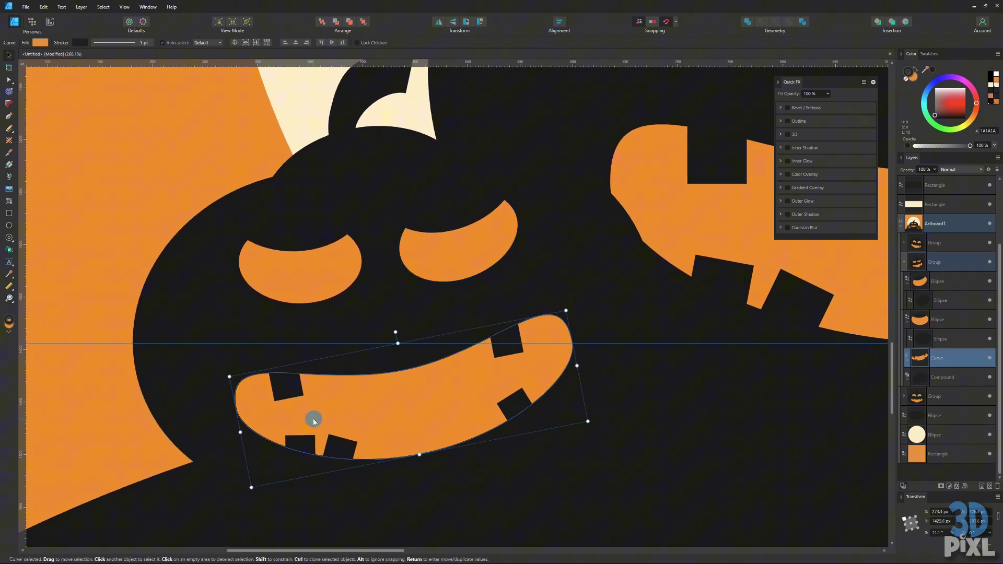
double_click(314, 421)
left_click(236, 409)
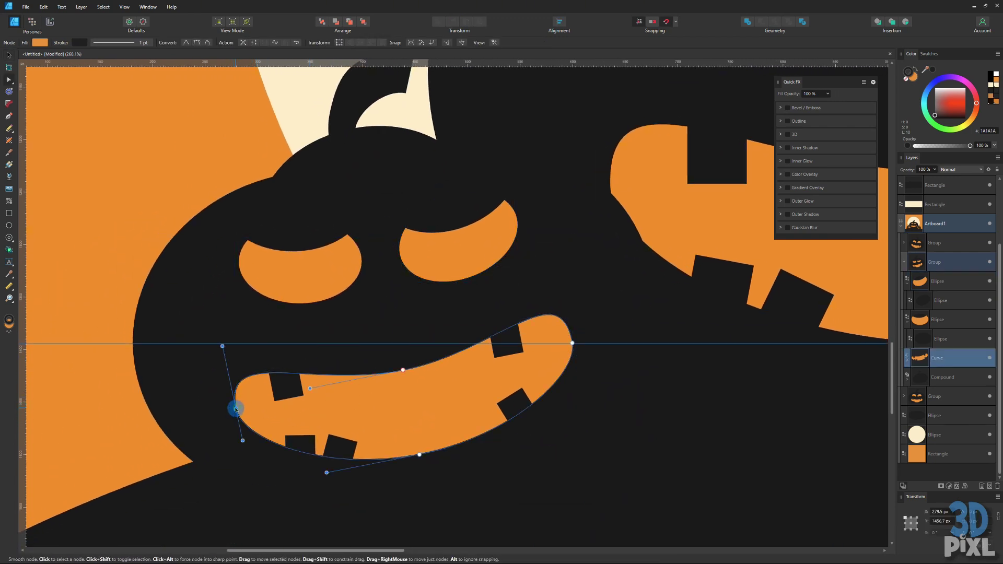
left_click(187, 43)
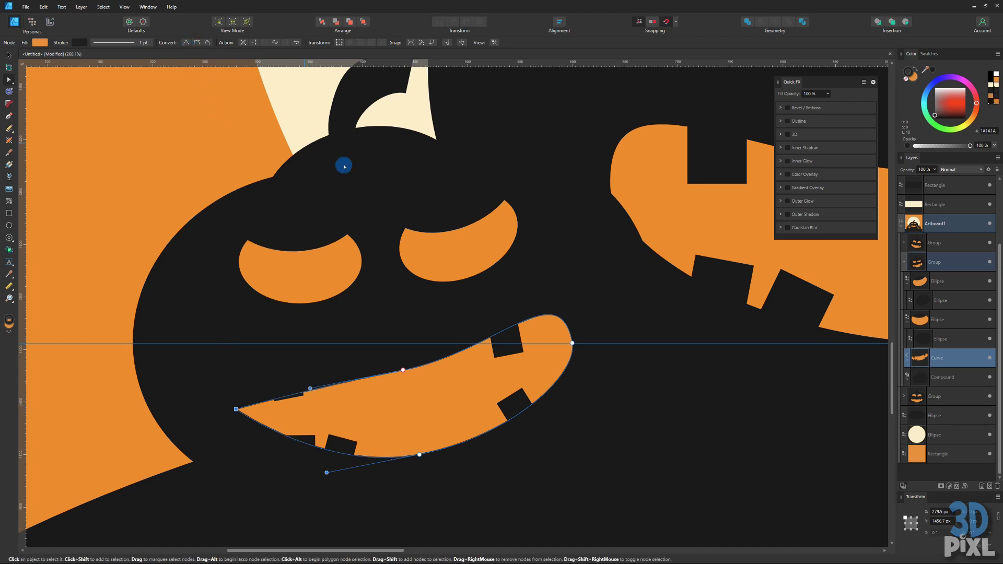
left_click(572, 343)
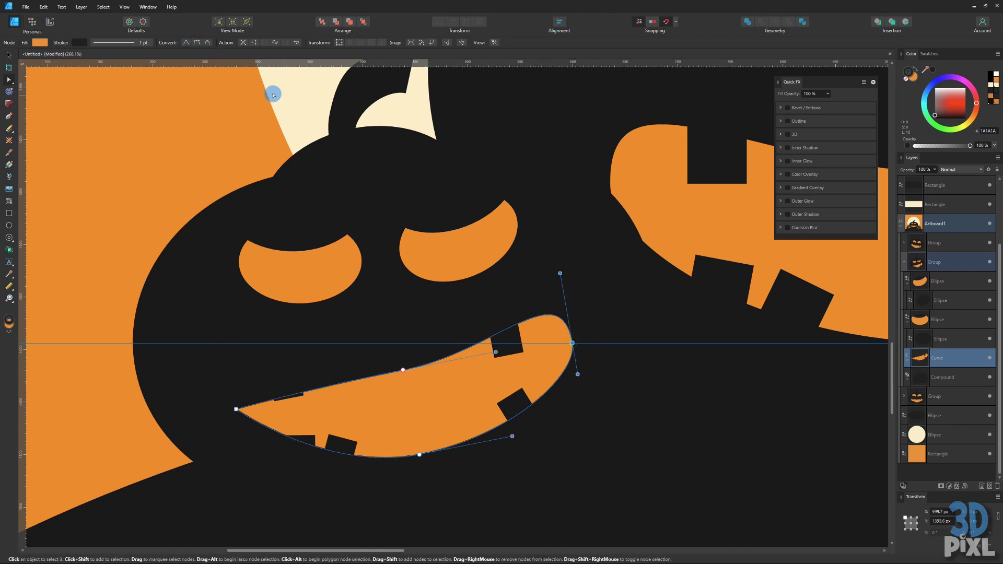
left_click(185, 42)
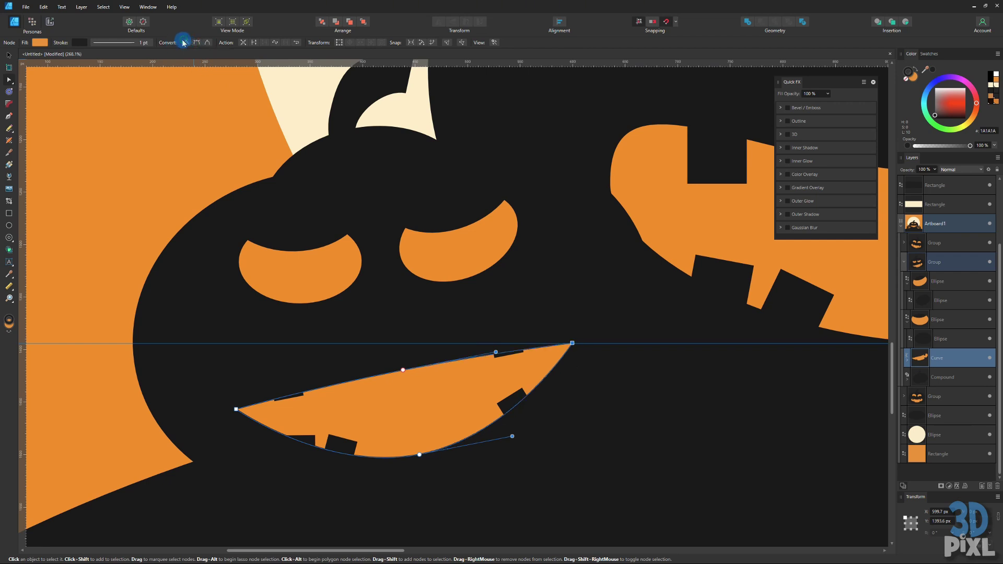
- Add a node on the mouth's top edge and bend it downward into a crescent
left_click(404, 369)
left_click_drag(404, 368, 407, 395)
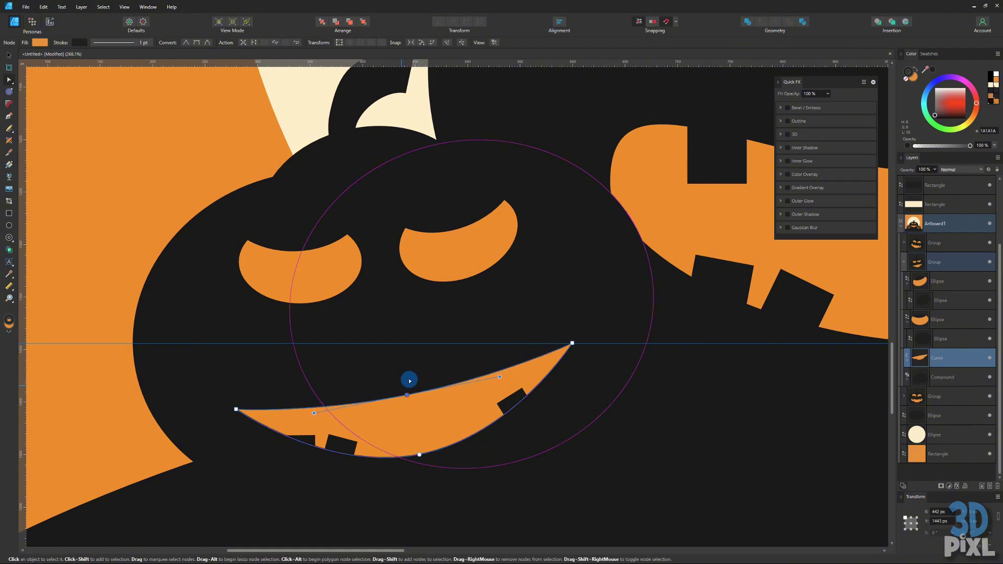
left_click(907, 360)
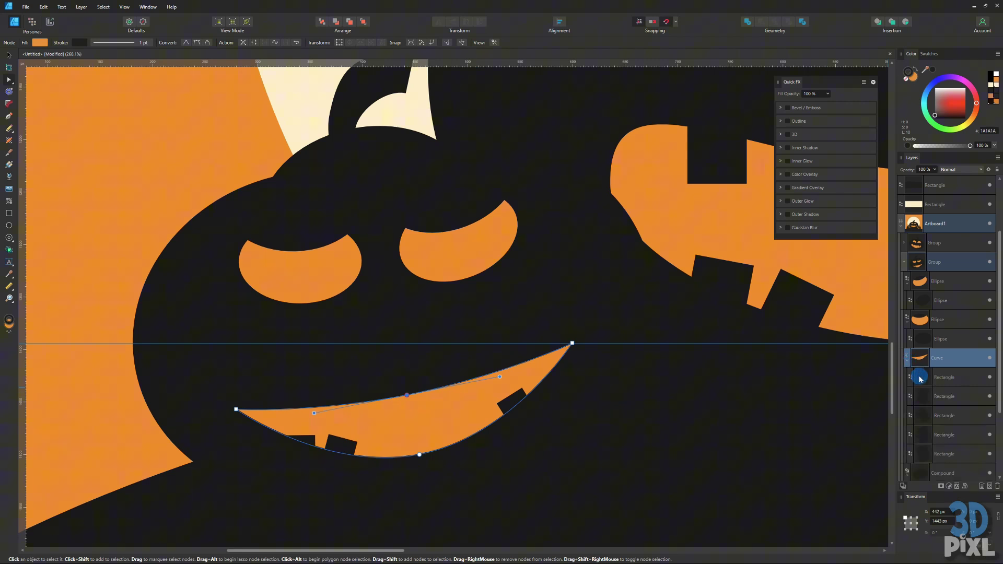
- Select two tooth rectangles, nudge them down and narrow their span
left_click(910, 385)
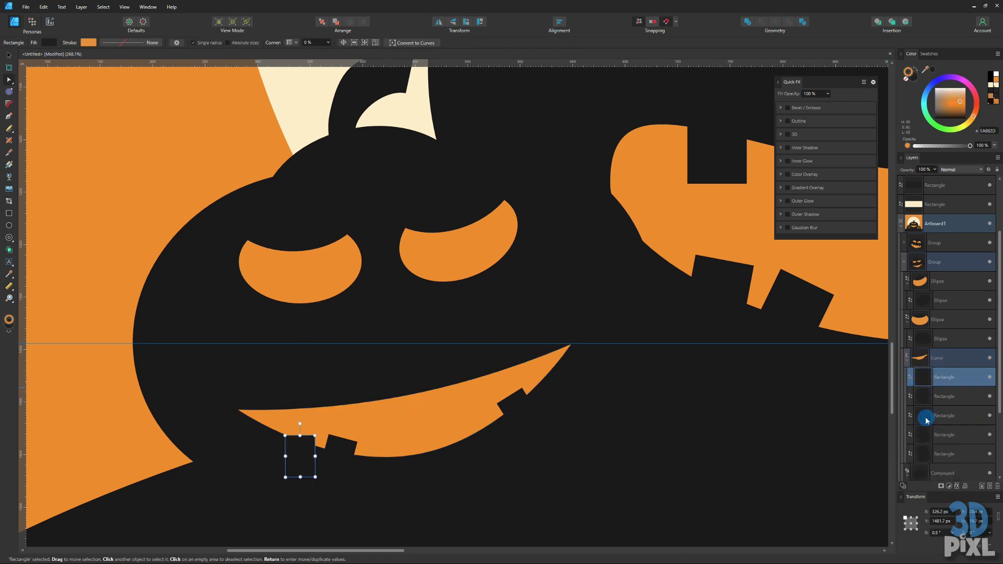
left_click(929, 436)
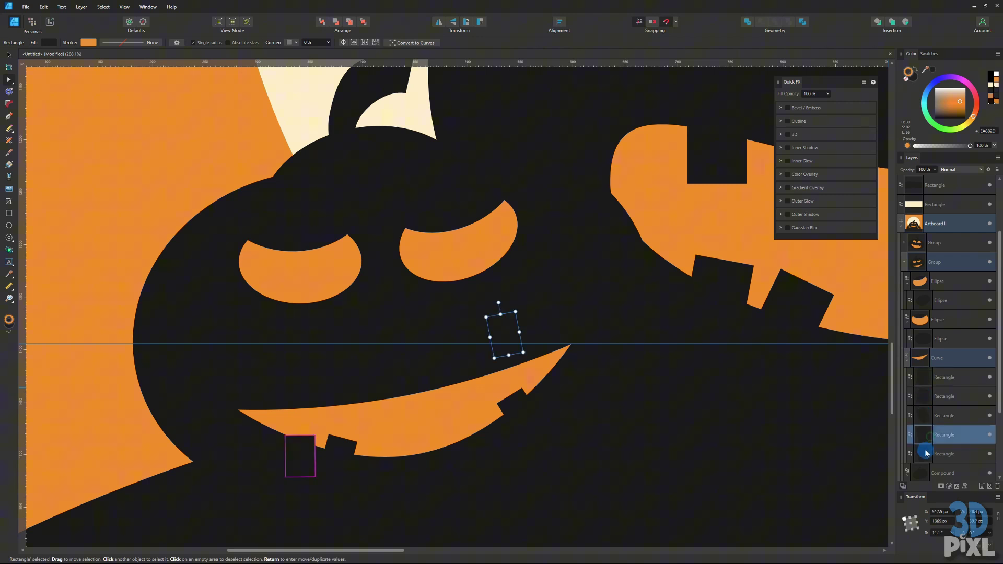
left_click(926, 458, "shift")
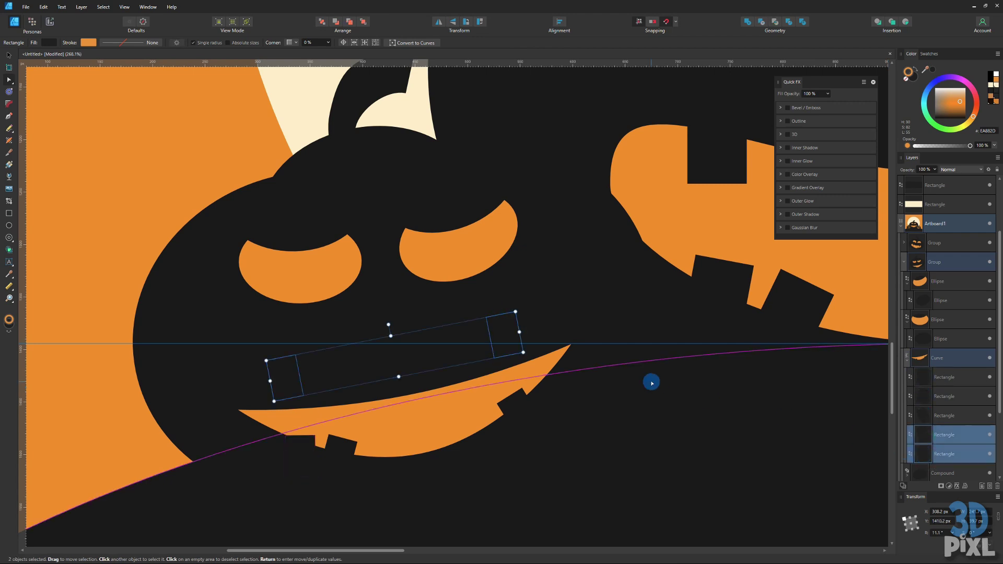
key("shift+Down")
key("shift+Down")
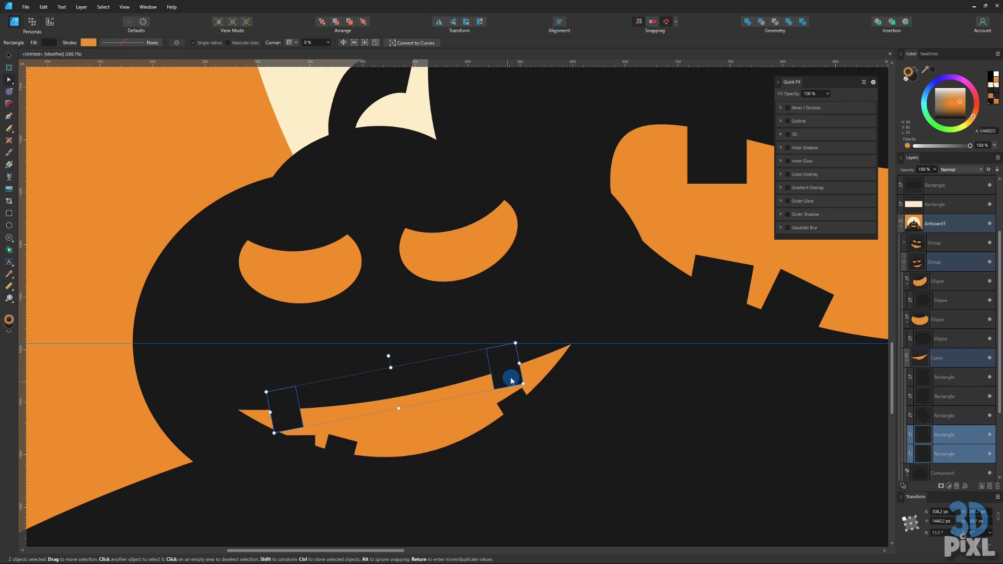
left_click_drag(524, 385, 498, 372)
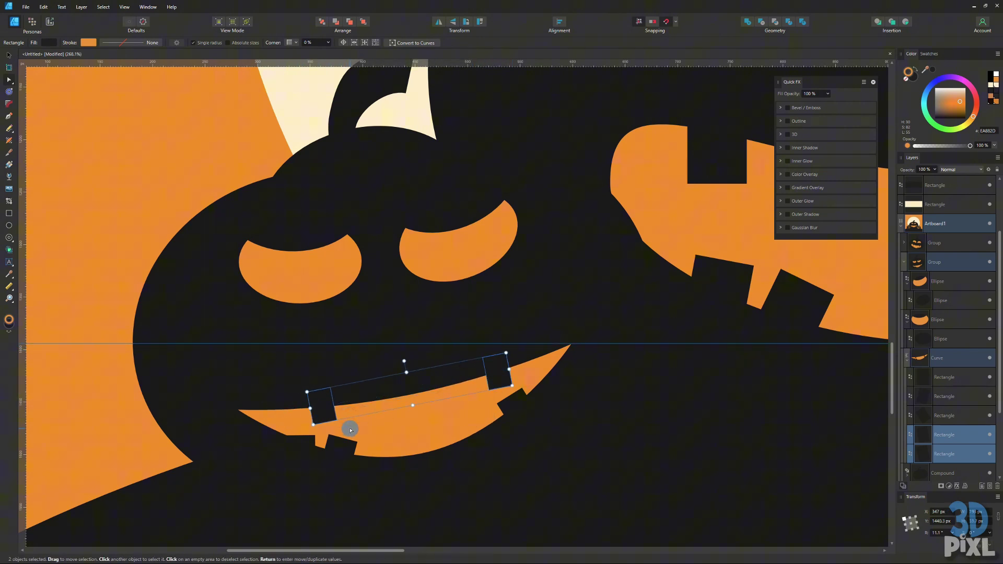
- Duplicate the left tooth, move the teeth along the mouth and tilt the corner tooth about 45°
left_click(325, 410)
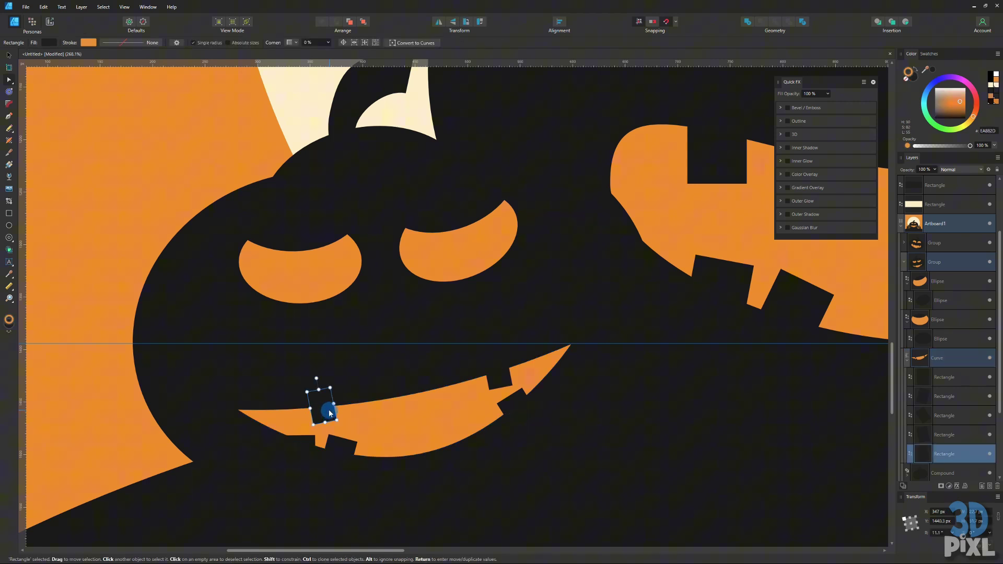
left_click_drag(329, 413, 436, 394)
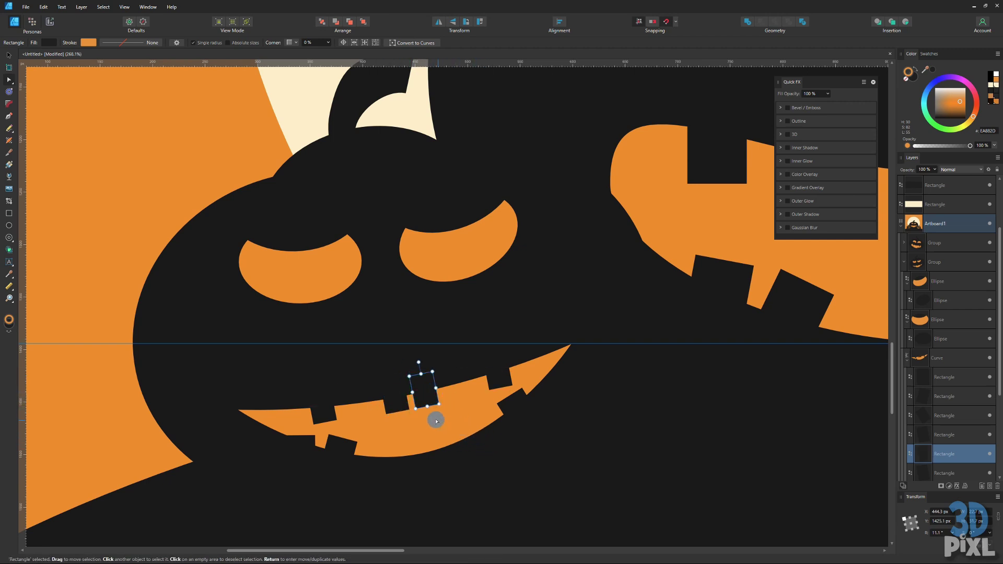
left_click(400, 408, "shift")
left_click_drag(400, 408, 415, 465)
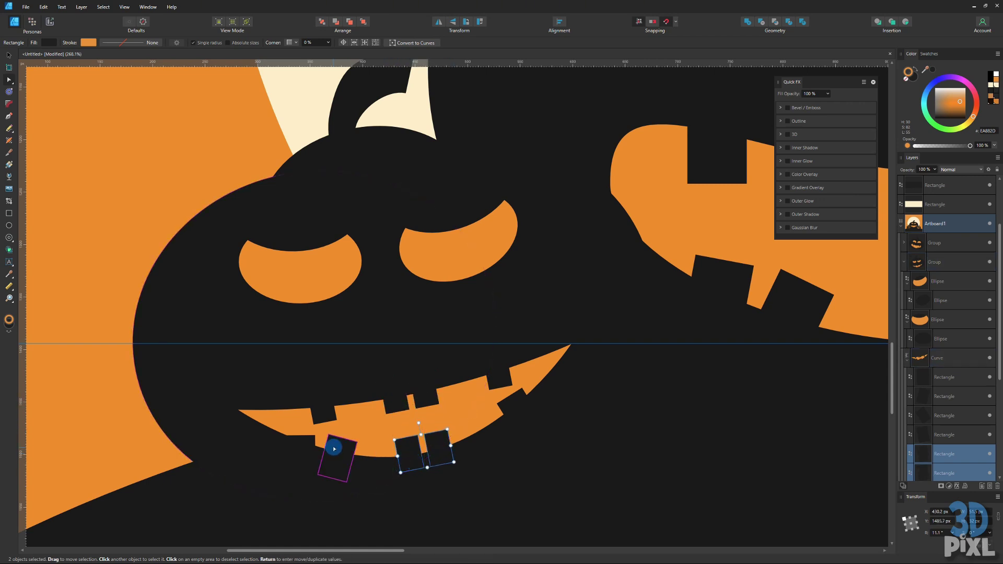
left_click_drag(338, 448, 518, 425)
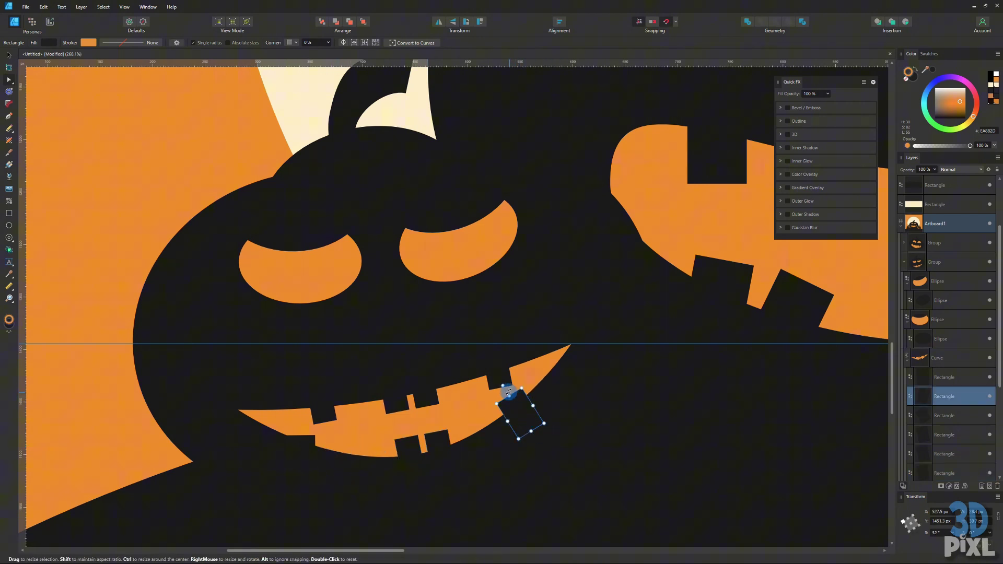
left_click_drag(505, 386, 497, 387)
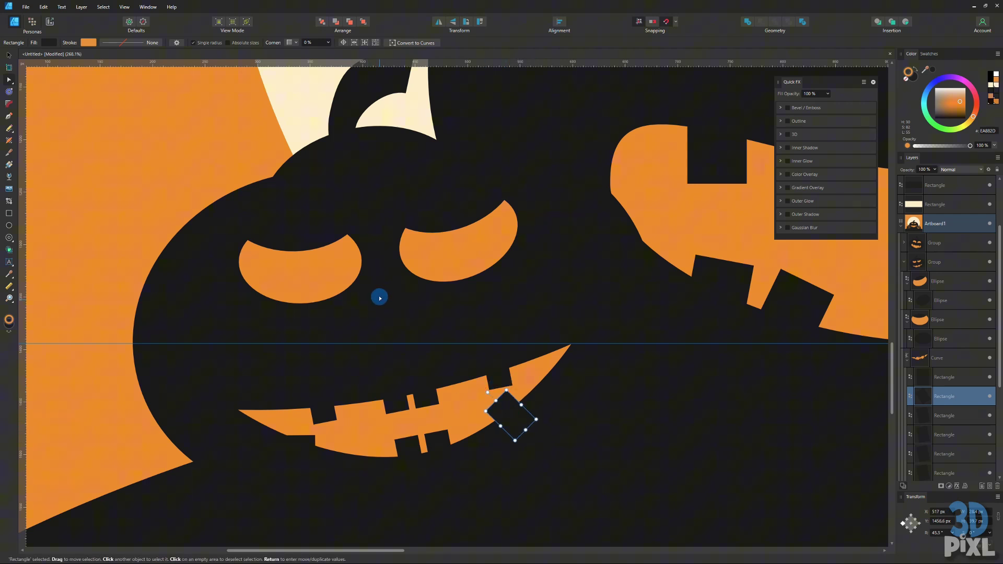
- Convert the right pumpkin's left eye to curves and make its top node sharp
scroll(304, 287, "down", 6)
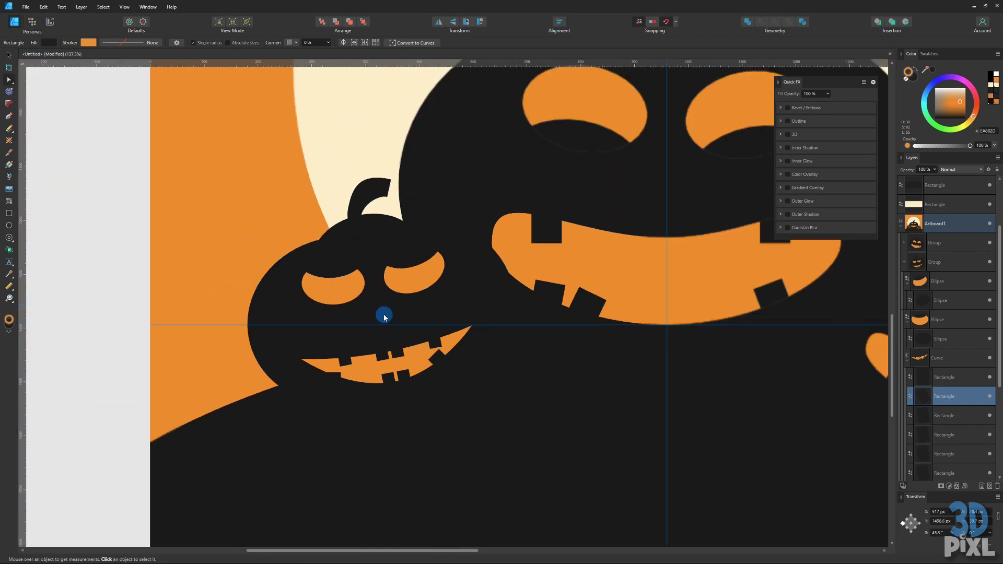
left_click(314, 309)
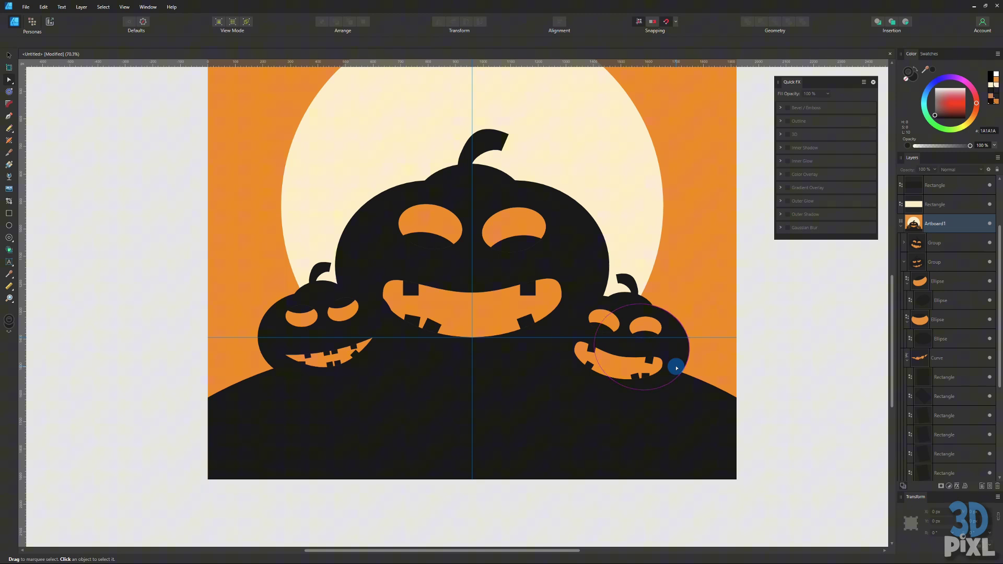
scroll(676, 368, "up", 5)
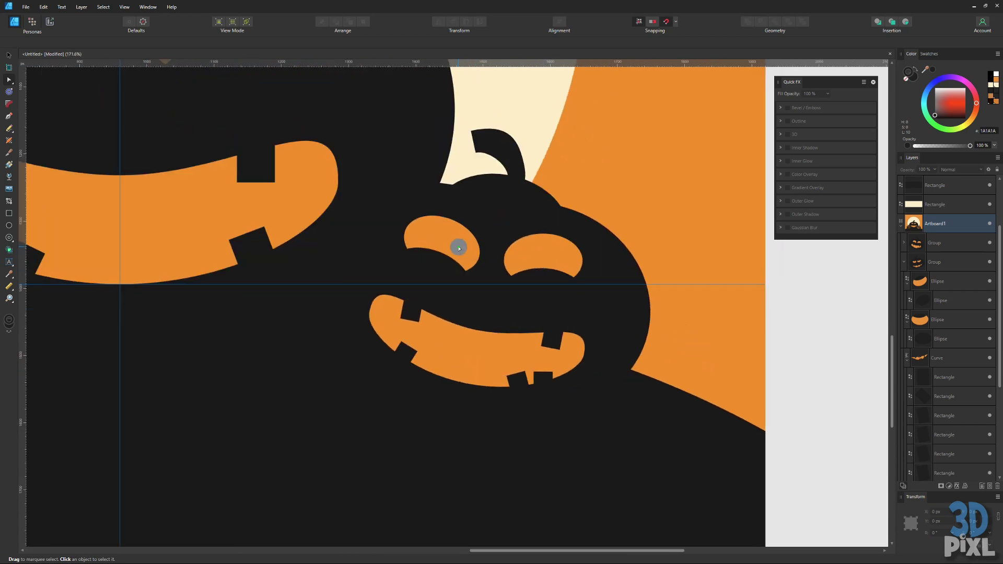
left_click(459, 249)
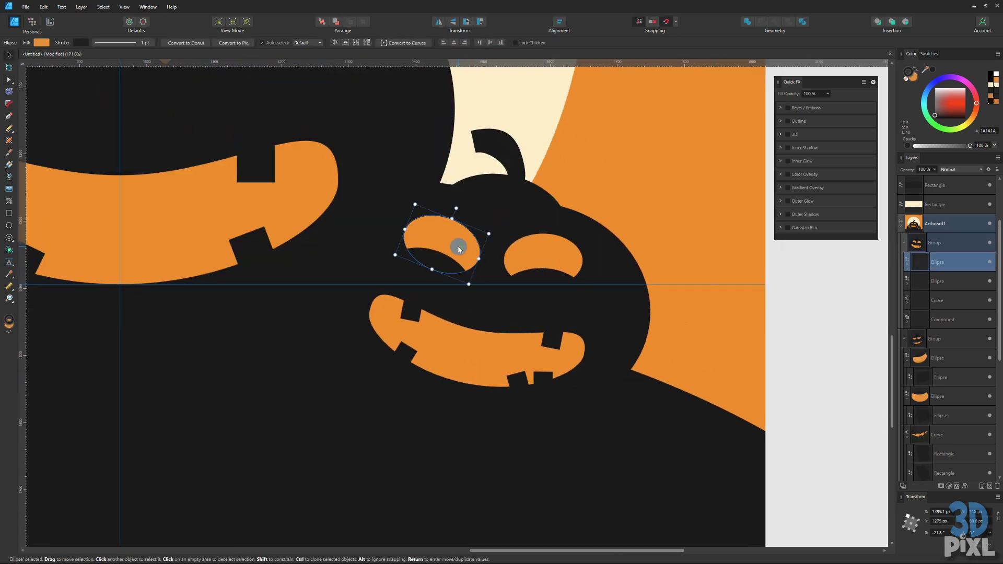
right_click(434, 234)
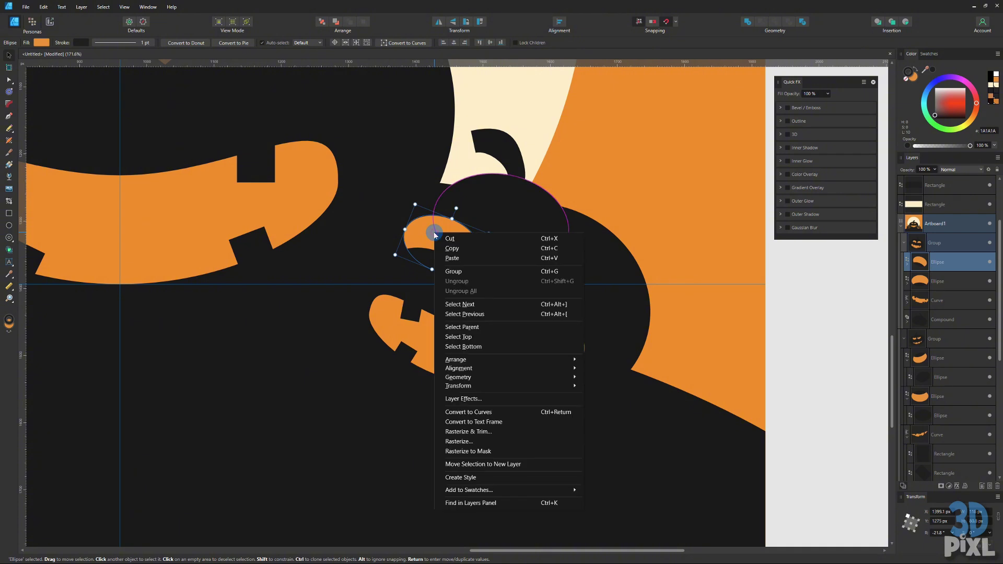
left_click(497, 415)
left_click(452, 218)
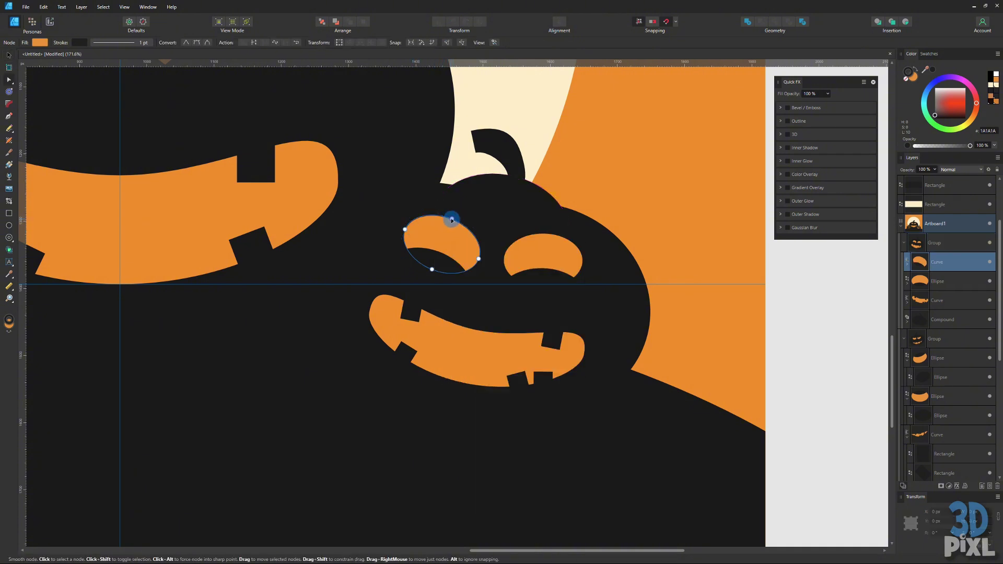
left_click(185, 44)
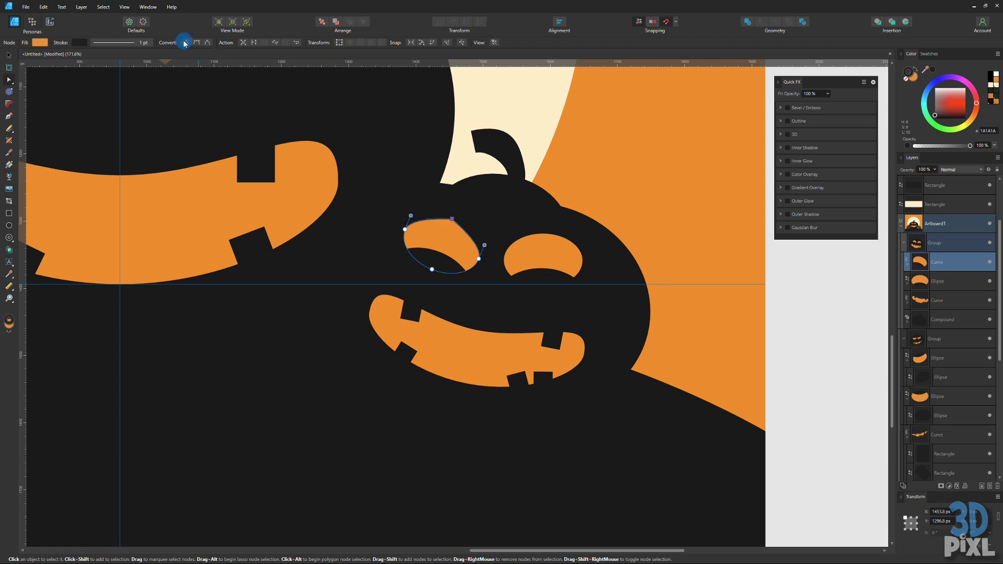
- Convert the right eye to curves and sharpen its top node the same way
left_click(549, 247)
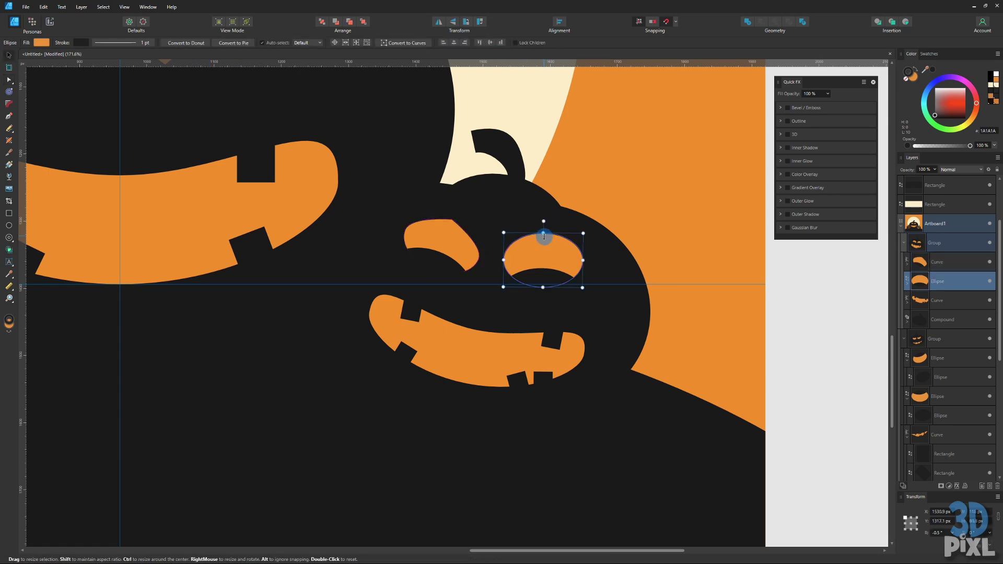
right_click(544, 241)
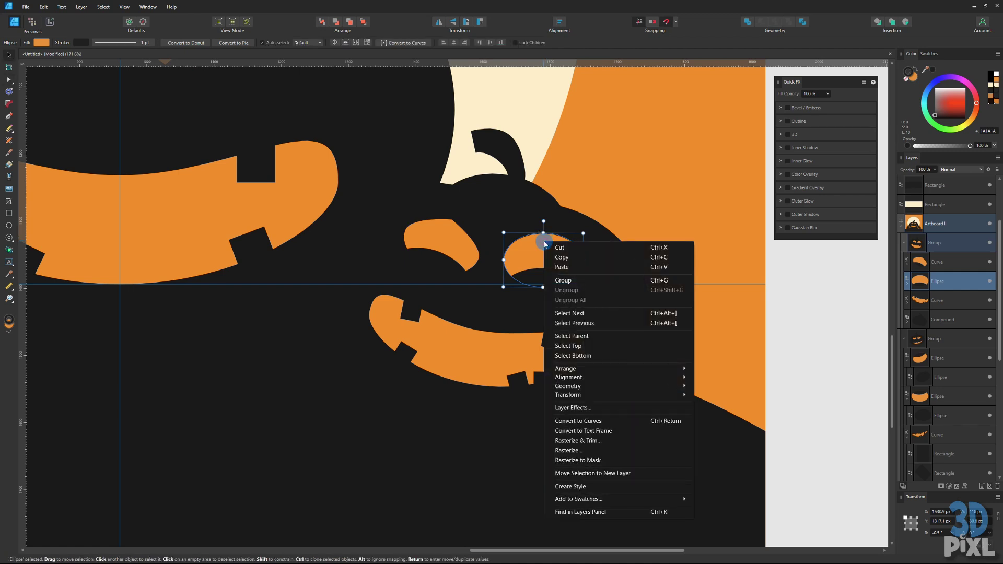
left_click(604, 425)
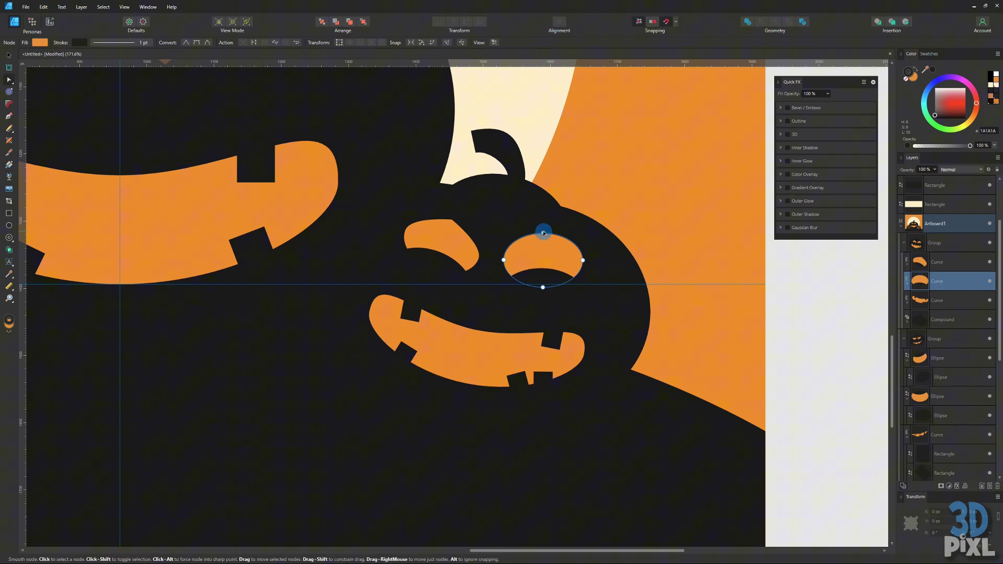
left_click(543, 232)
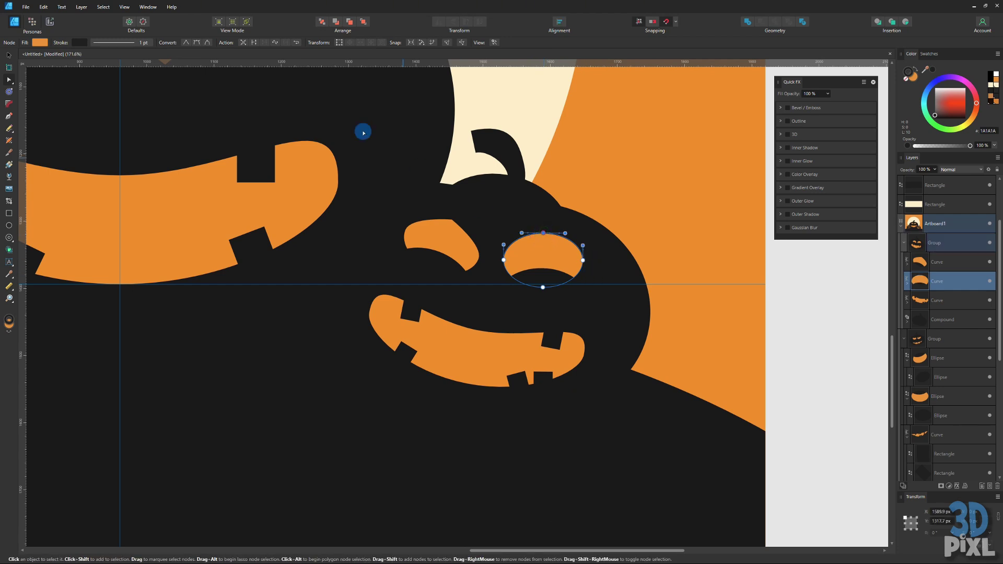
left_click(185, 43)
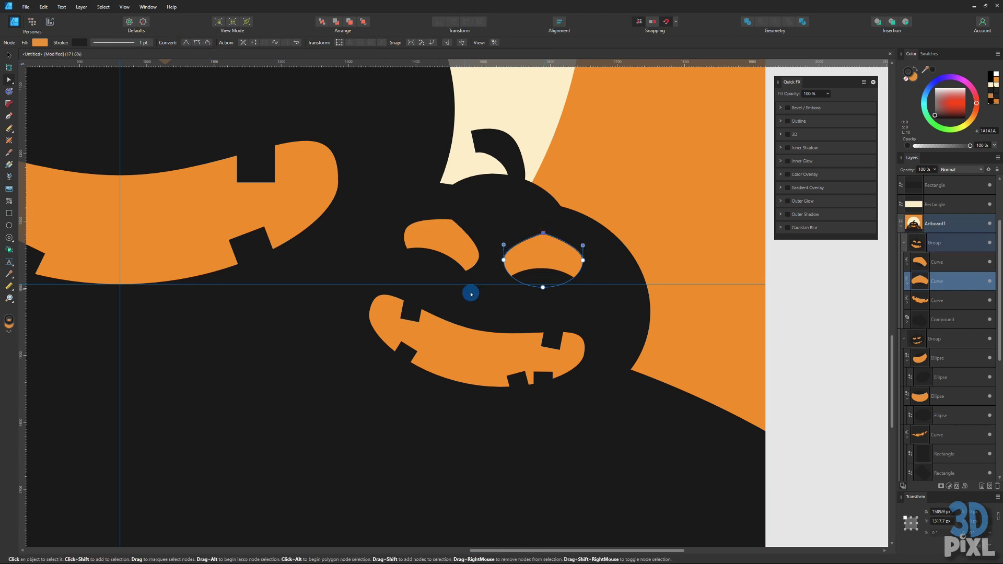
left_click(677, 269)
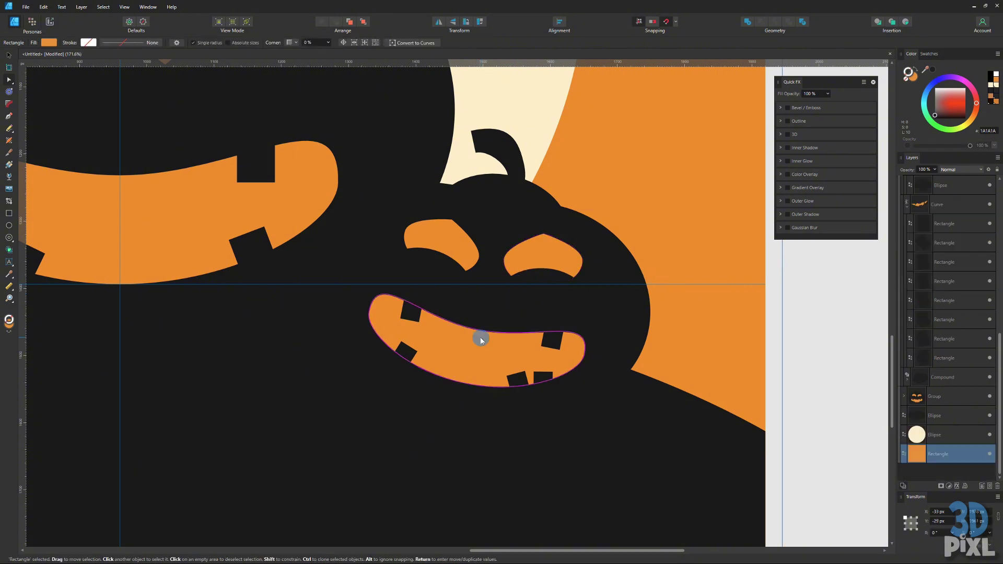
- Shift the dark pupil inside the right pumpkin's left eye
left_click(9, 56)
left_click(445, 261)
left_click(433, 261)
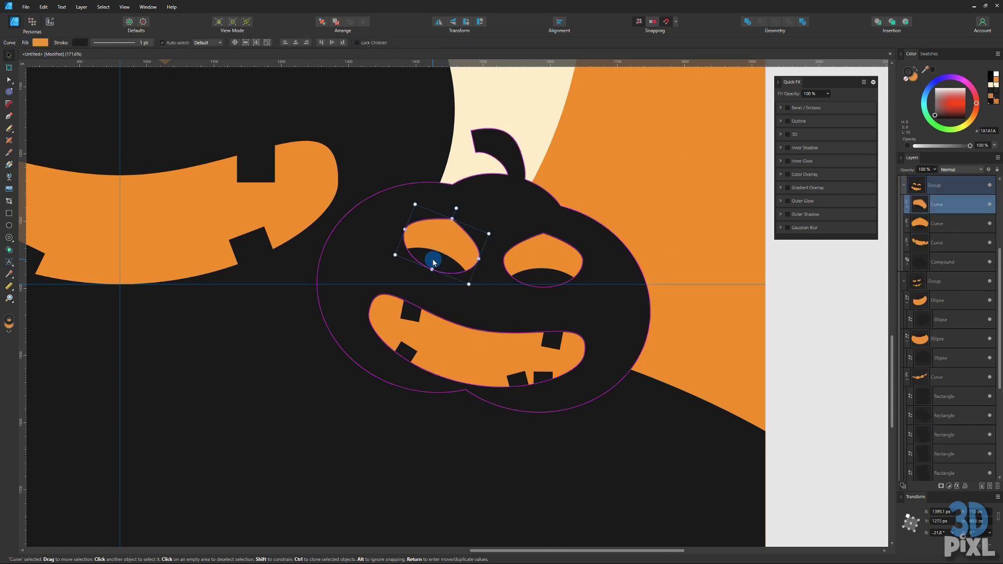
left_click_drag(436, 261, 472, 196)
left_click(646, 195)
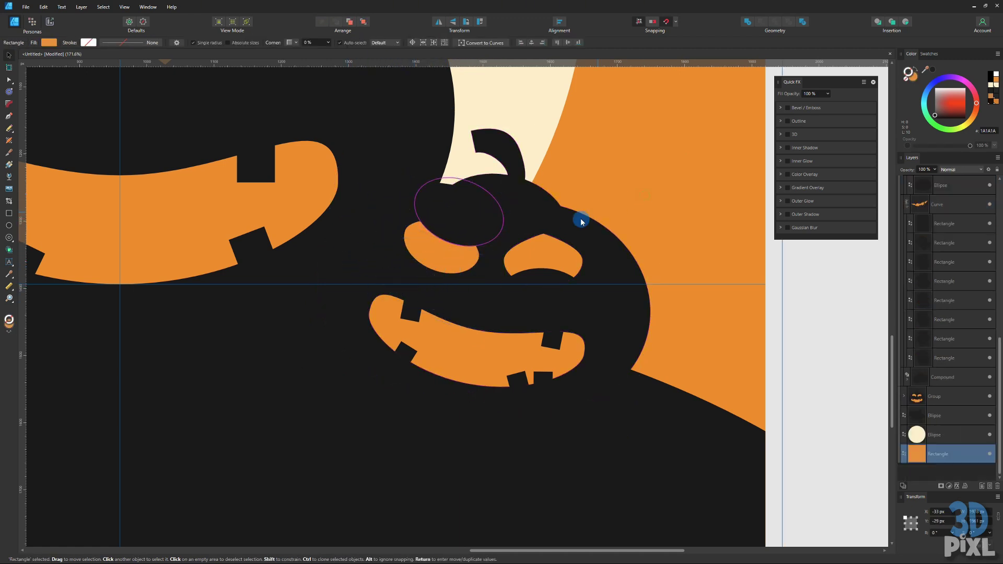
- Move the pupil down and right, place and resize a pupil in the right eye, and fit the page
left_click(485, 230)
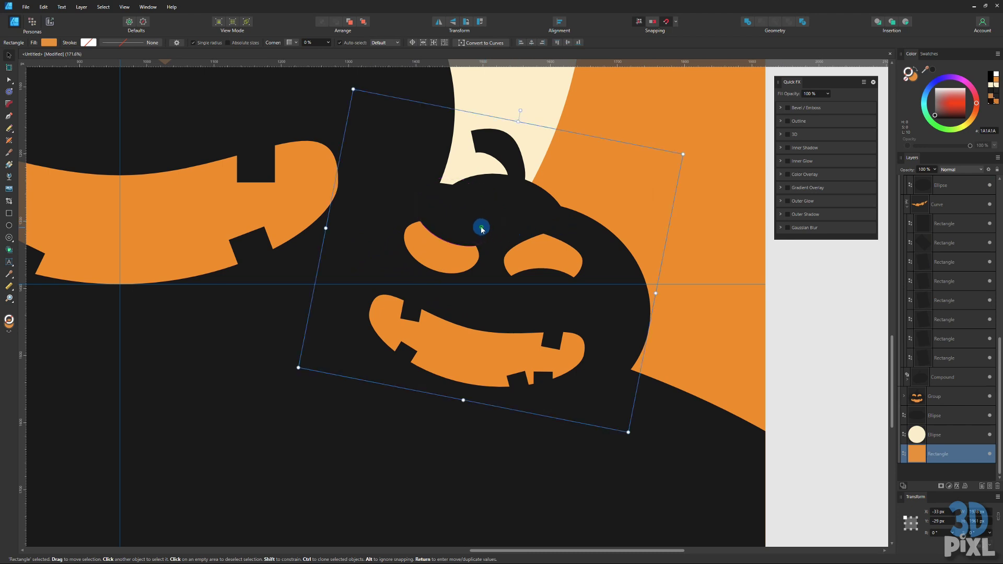
left_click(446, 228)
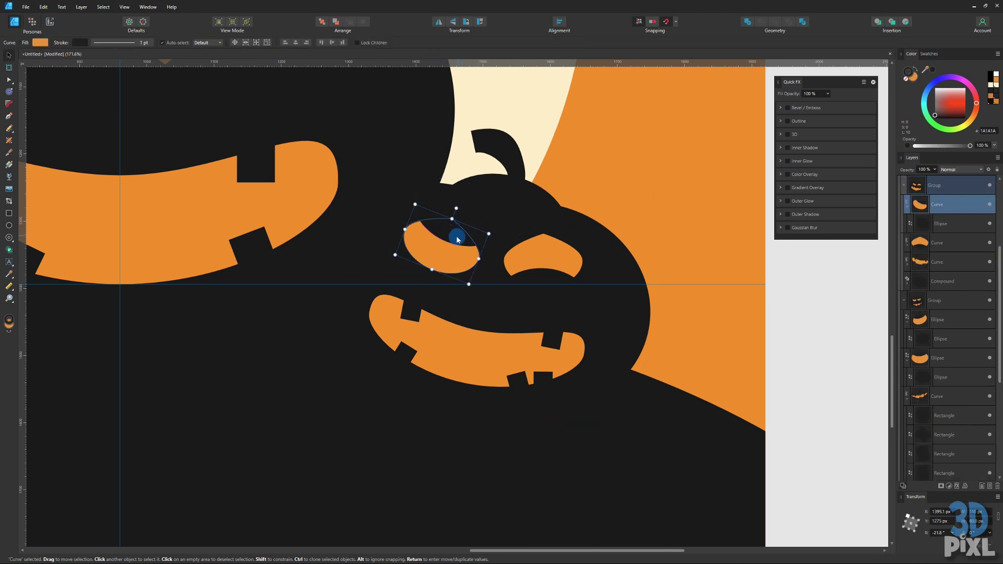
left_click(455, 236)
left_click_drag(451, 231, 516, 247)
left_click_drag(565, 299, 526, 271)
left_click(693, 309)
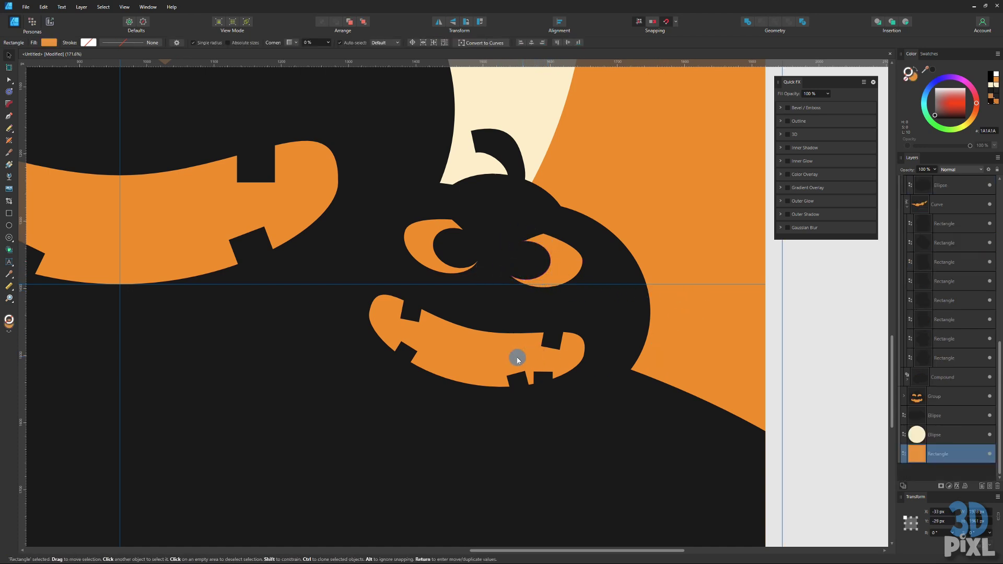
key("ctrl+0")
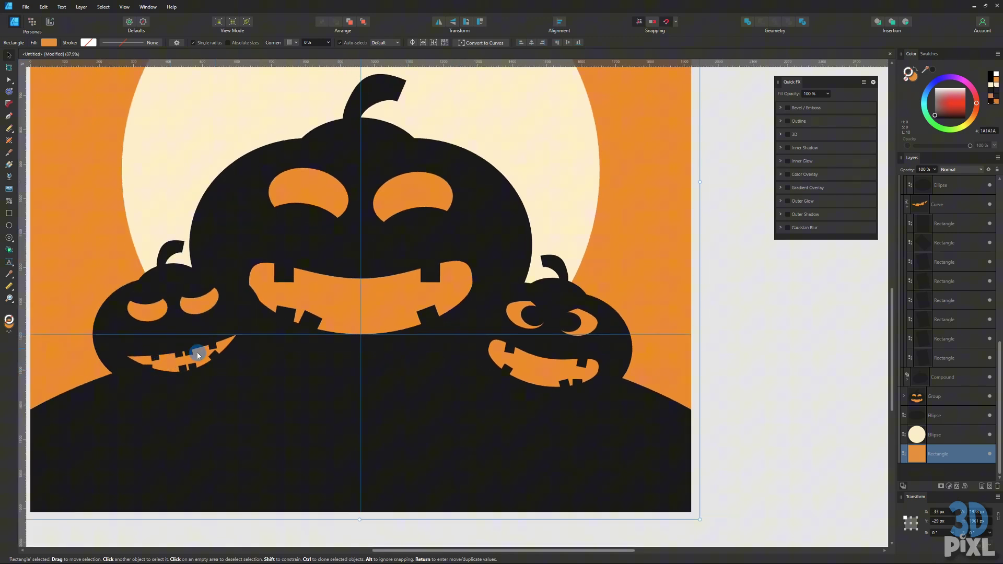
- Make the mouth's end nodes sharp and raise its top middle node into a pointed crescent
scroll(529, 385, "up", 3)
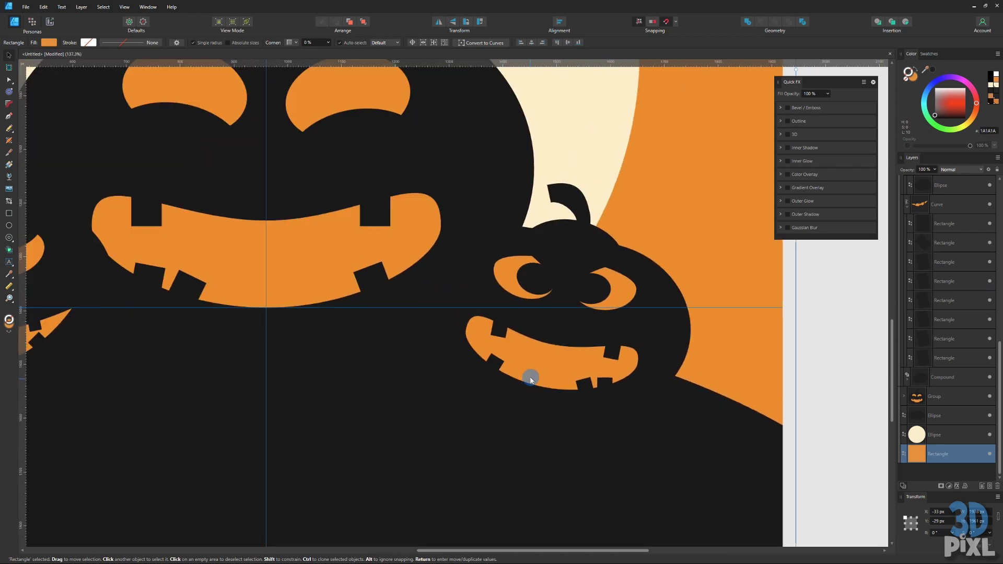
left_click(537, 359)
double_click(459, 358)
scroll(444, 347, "left", 3)
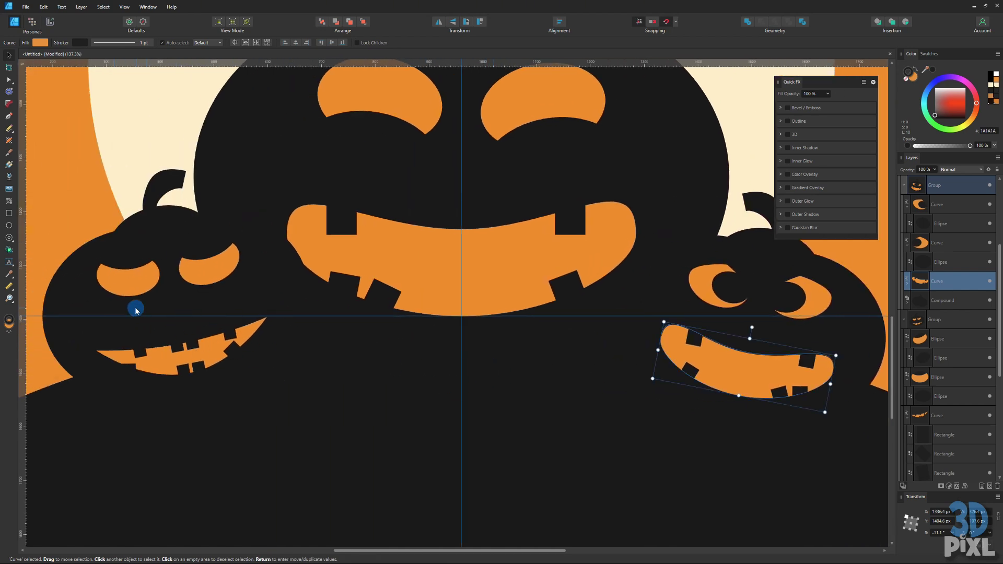
double_click(670, 343)
scroll(627, 334, "right", 2)
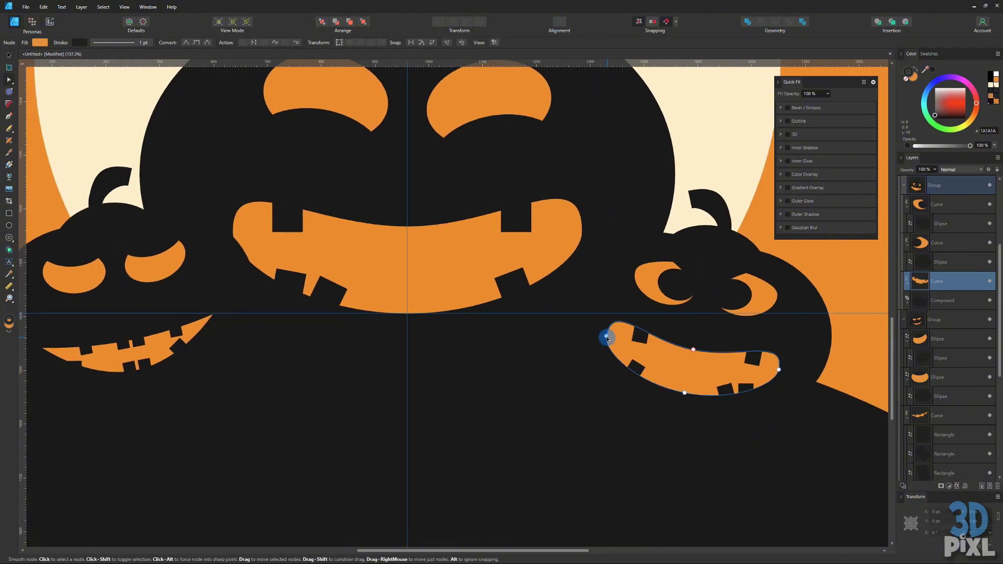
left_click(607, 336)
left_click(186, 44)
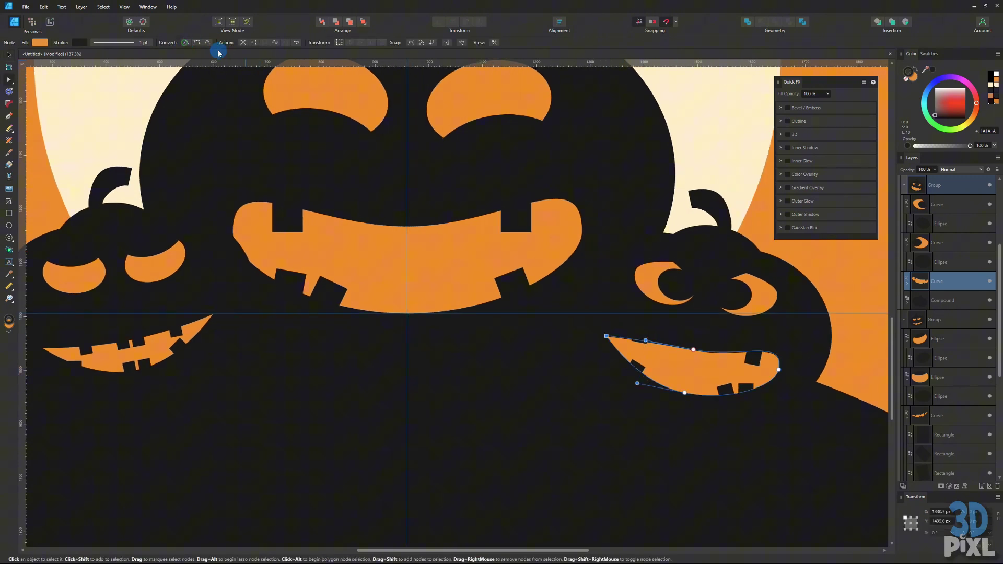
left_click(781, 370)
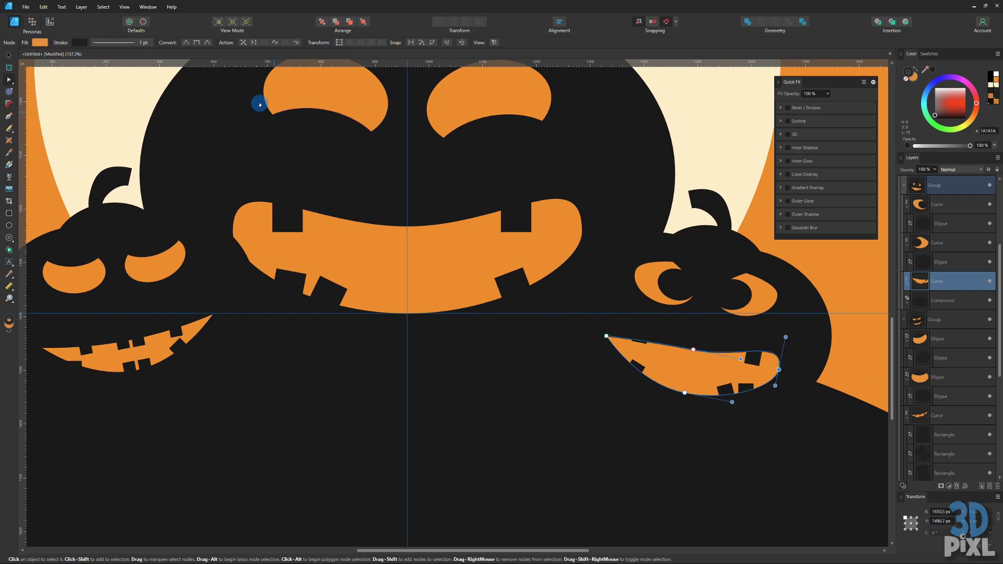
left_click(184, 44)
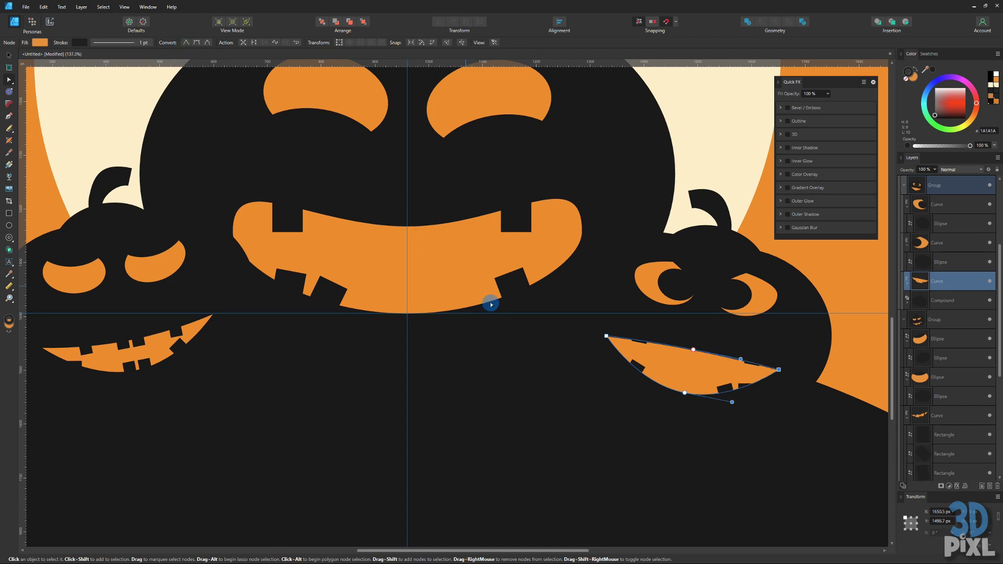
left_click(694, 348)
left_click_drag(695, 346, 693, 343)
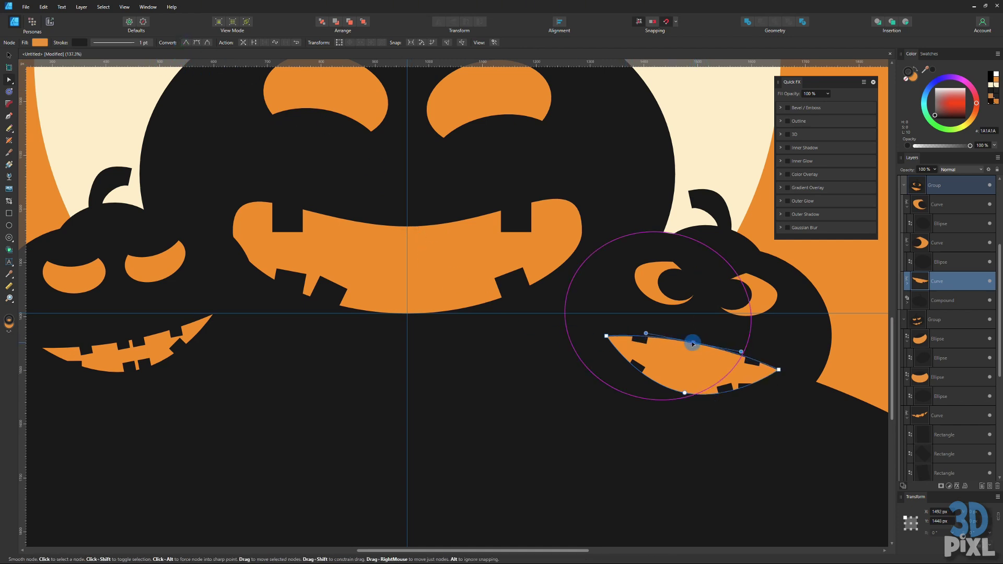
left_click(95, 119)
- Move the four square teeth onto the crescent mouth's upper and lower edges
left_click(8, 57)
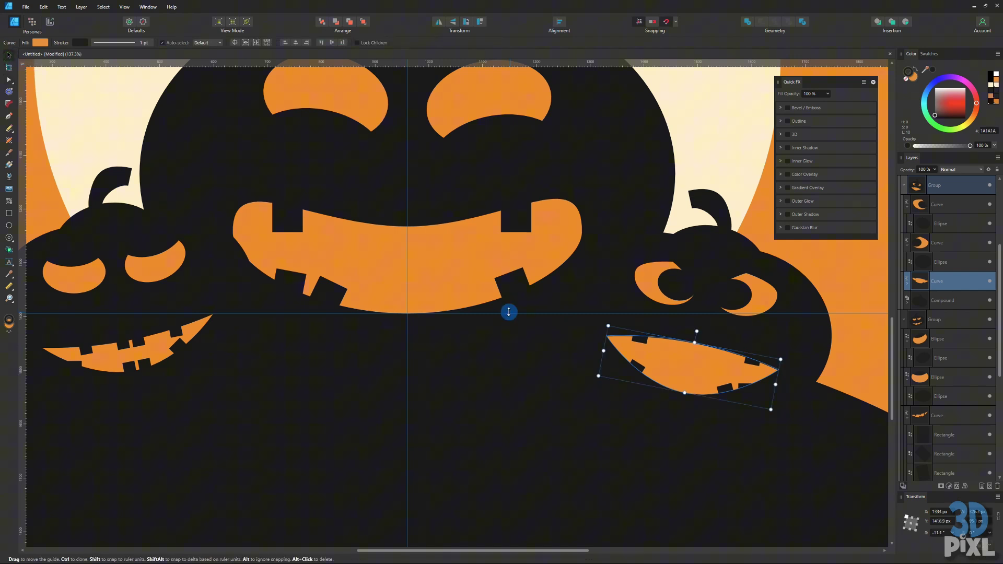
scroll(575, 376, "up", 3)
double_click(544, 349)
left_click_drag(544, 348, 579, 359)
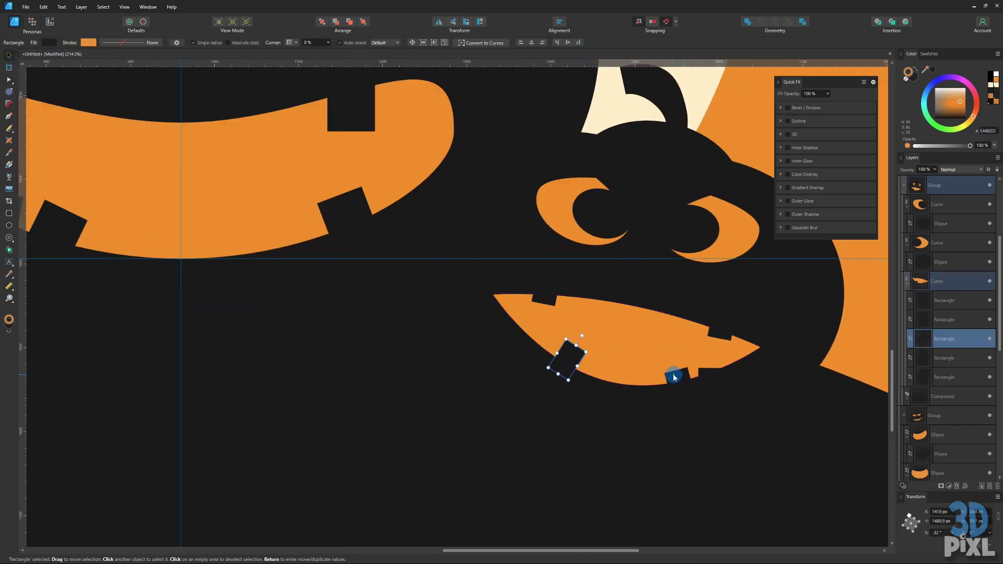
left_click_drag(672, 374, 654, 376)
left_click(707, 375)
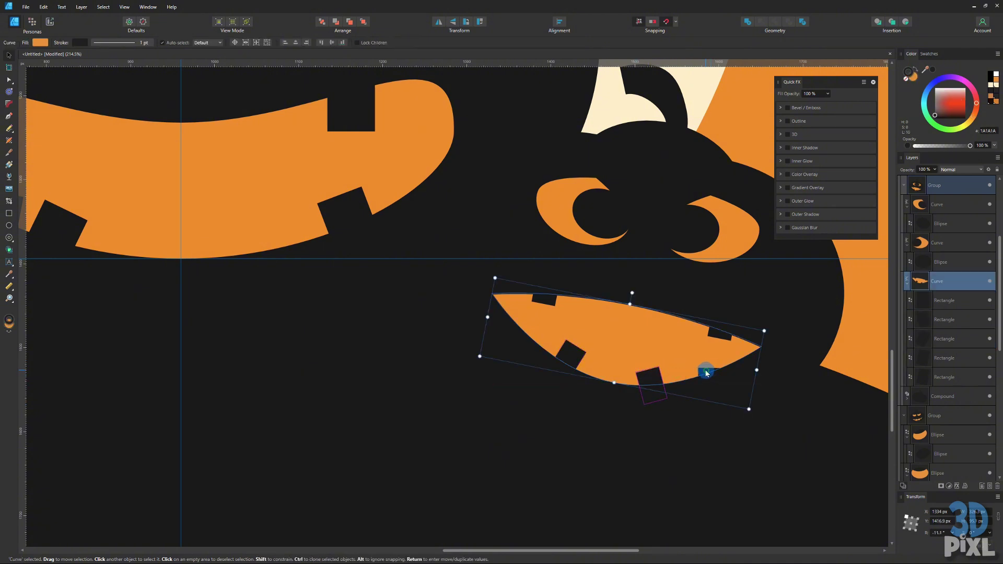
left_click(703, 373)
left_click_drag(706, 381, 662, 333)
left_click_drag(554, 306, 615, 327)
left_click(606, 350)
key("ctrl+0")
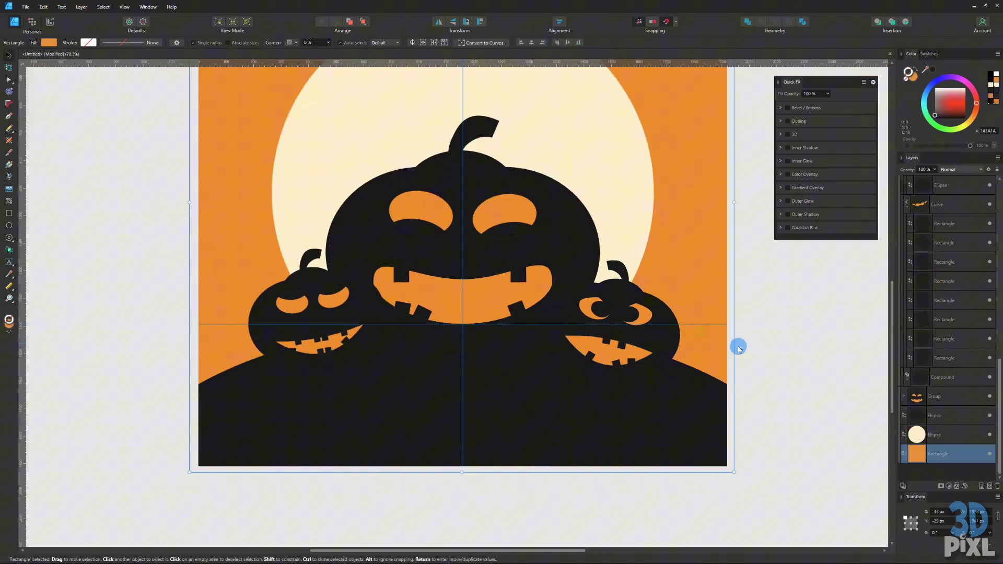
scroll(674, 369, "right", 3)
left_click(641, 349)
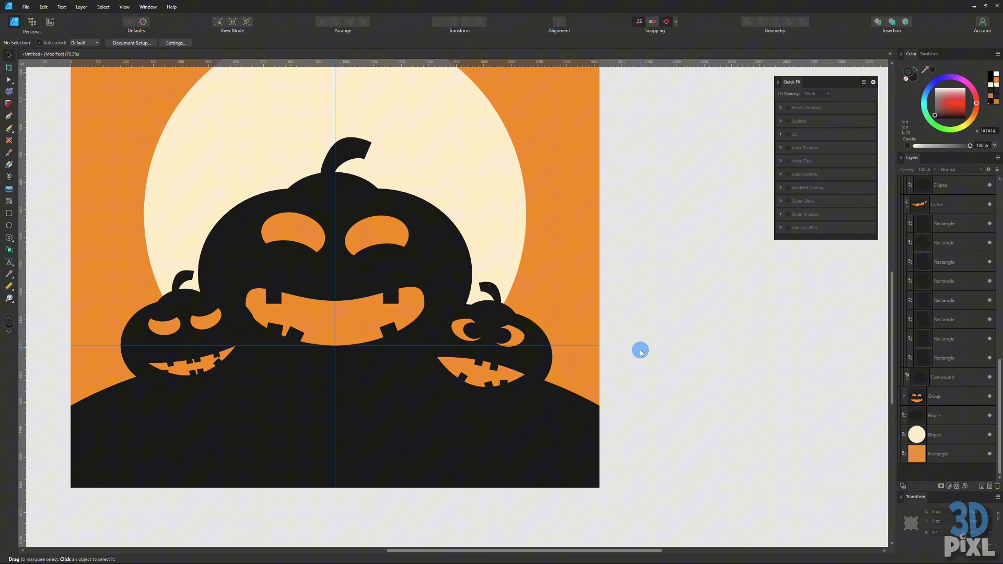
- Nudge the small left and right pumpkin groups into place against the big pumpkin
left_click(143, 333)
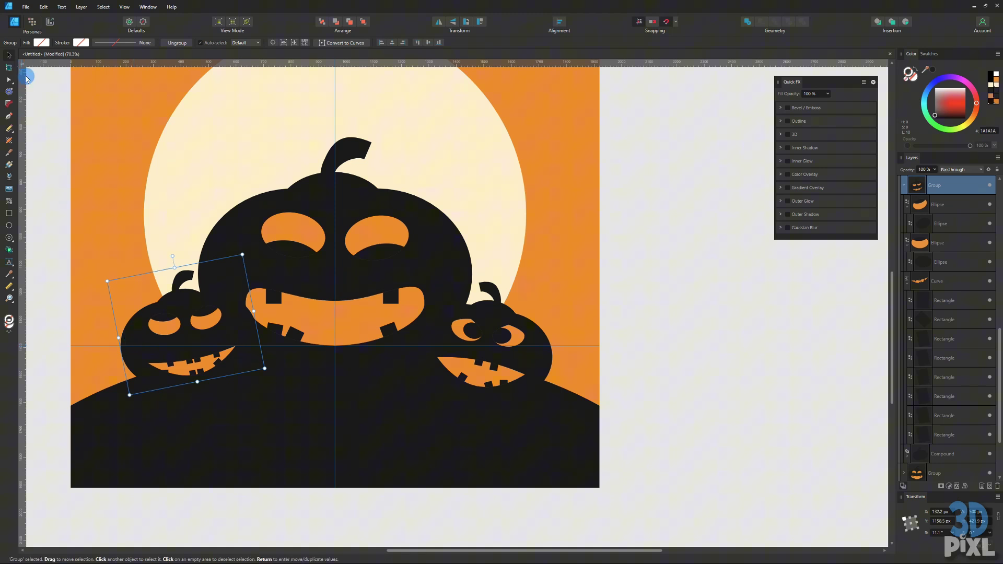
left_click_drag(139, 339, 122, 344)
mouse_move(504, 317)
left_mouse_down()
mouse_move(484, 313)
mouse_move(506, 313)
left_mouse_up()
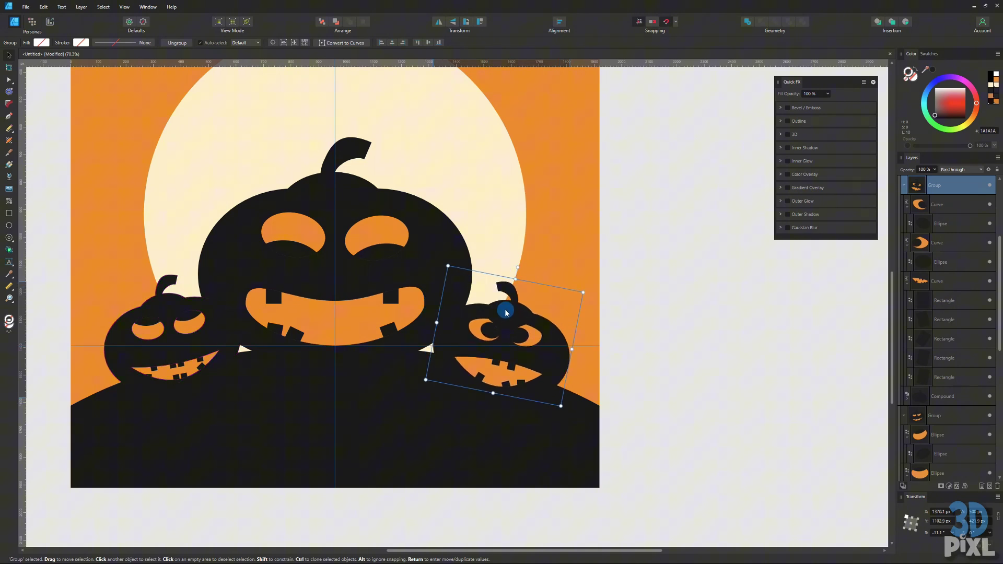
left_click_drag(506, 312, 505, 312)
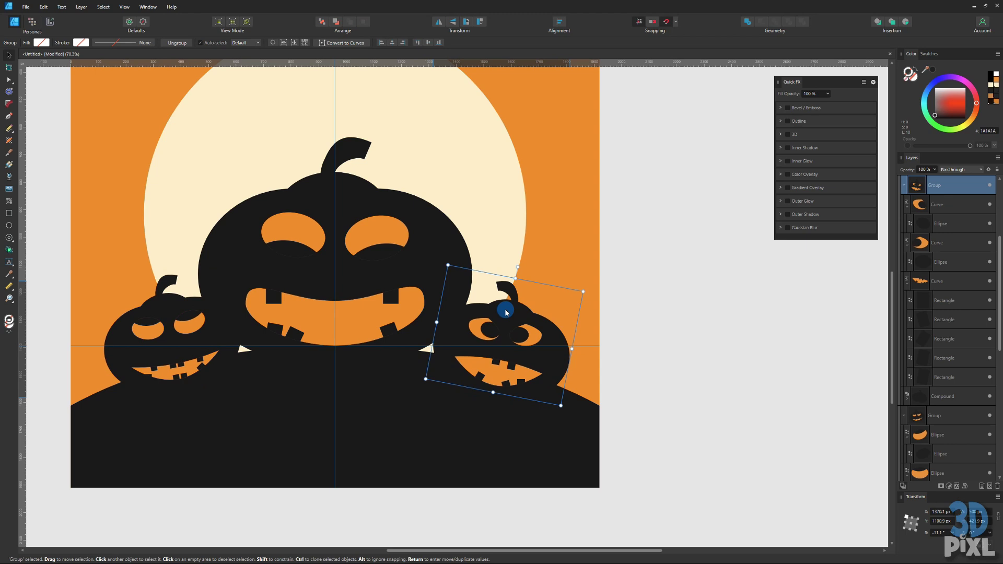
left_click(662, 339)
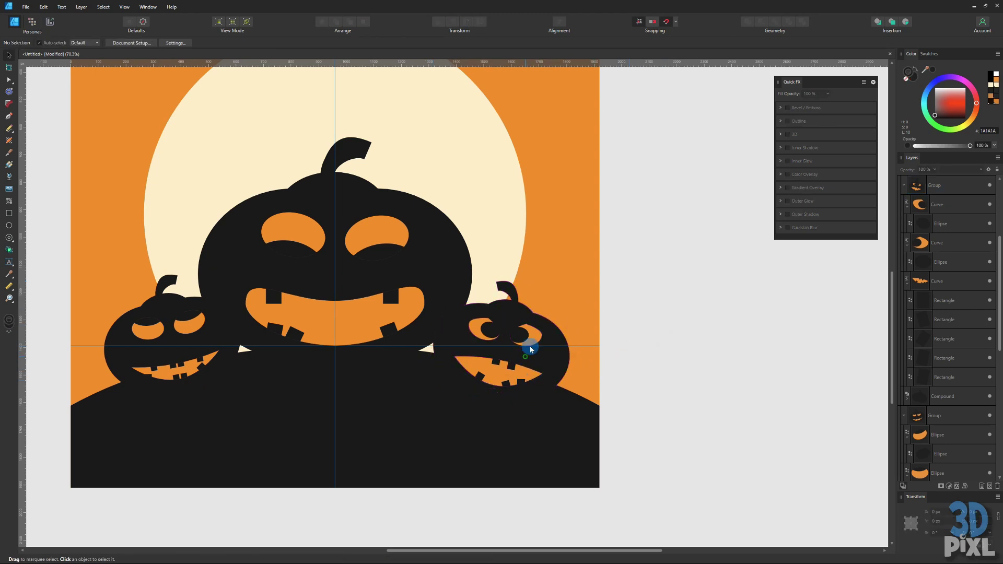
left_click_drag(532, 343, 522, 336)
- Delete the horizontal guide by dragging it off the artboard and raise the left pumpkin
left_click(197, 331)
mouse_move(191, 346)
left_mouse_down()
mouse_move(190, 324)
mouse_move(204, 333)
mouse_move(191, 360)
left_mouse_up()
left_click_drag(268, 361, 274, 511)
mouse_move(211, 347)
left_mouse_down()
mouse_move(197, 336)
mouse_move(215, 329)
left_mouse_up()
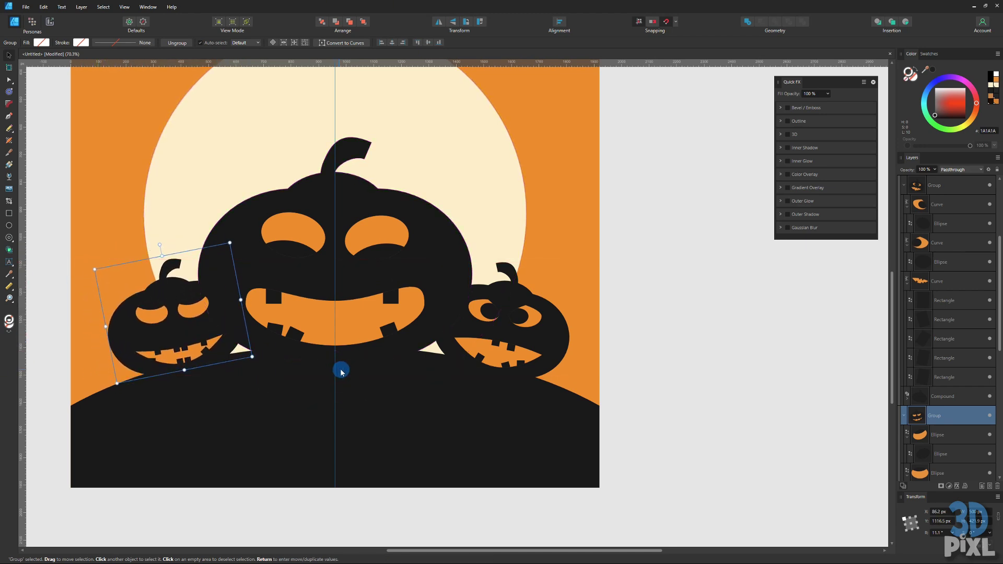
left_click(610, 343)
scroll(596, 358, "down", 2, "ctrl")
scroll(582, 342, "up", 2)
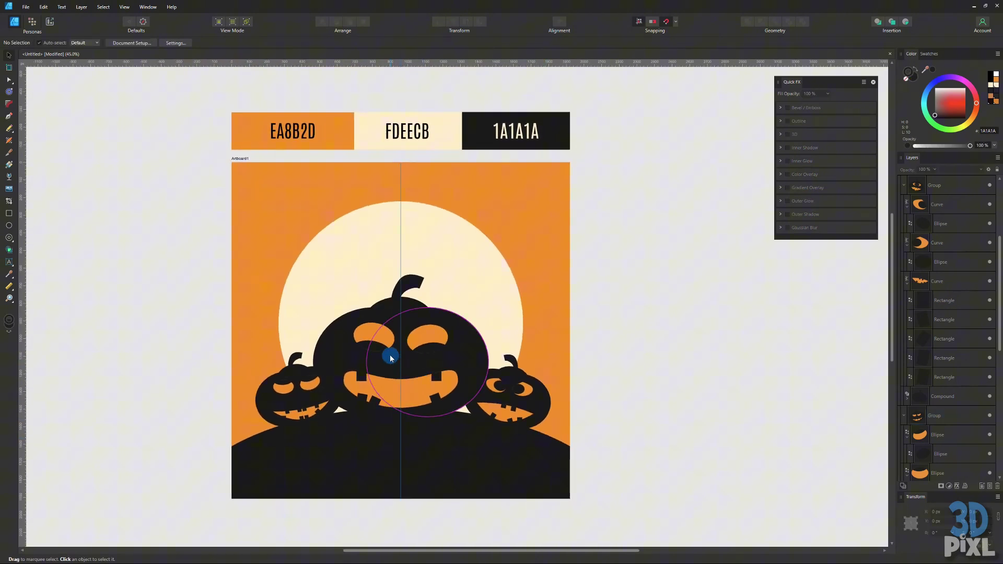
scroll(408, 280, "up", 3, "ctrl")
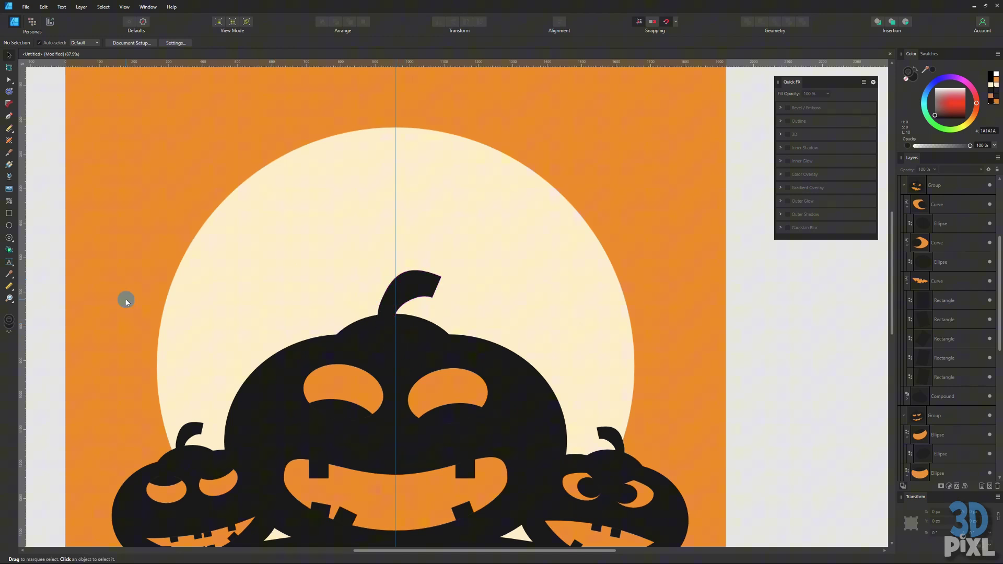
- Draw a black circle head on the moon with the Ellipse Tool
left_click(9, 224)
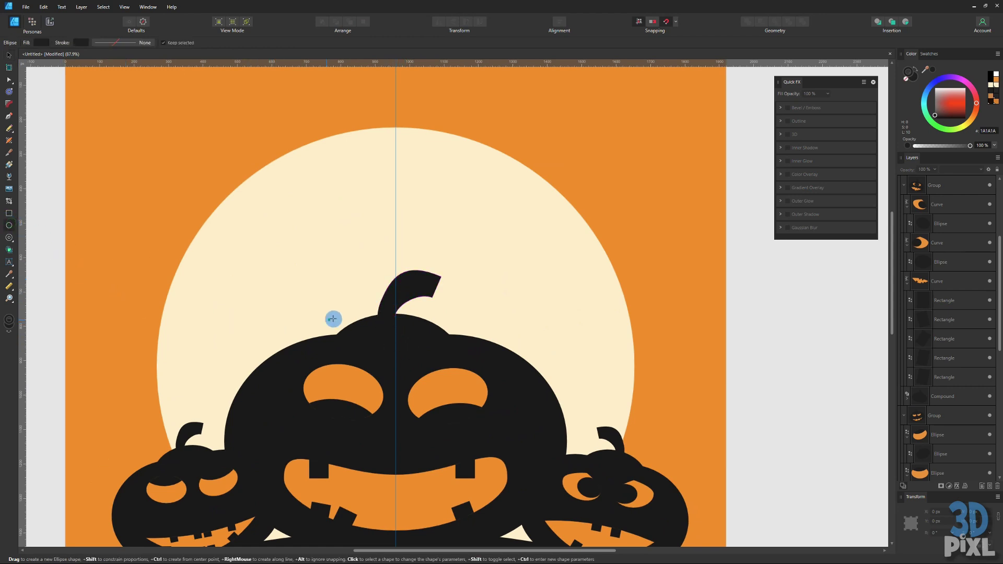
left_click_drag(275, 201, 317, 246)
left_click(8, 55)
scroll(281, 251, "up", 3)
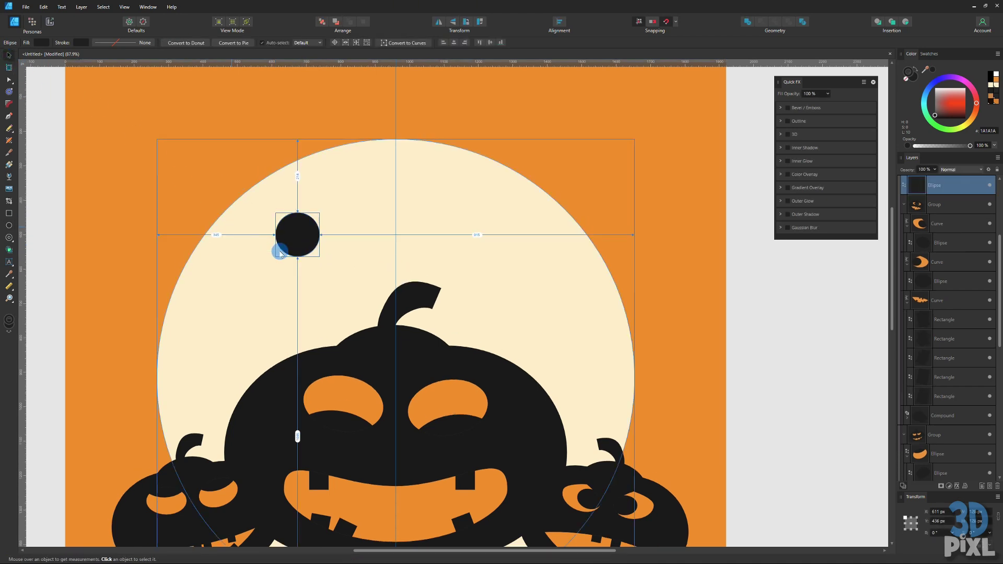
- Add a tall ear ellipse tilted about 22°, then clone and flip it for the other ear
left_click(10, 226)
left_click_drag(274, 173, 296, 215)
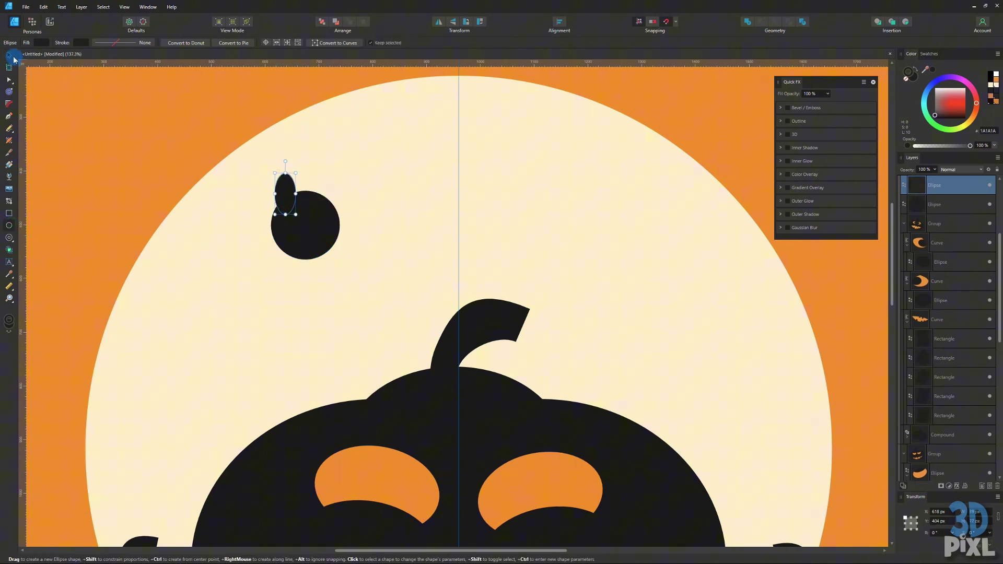
left_click(12, 57)
left_click_drag(283, 161, 270, 160)
left_click(292, 198)
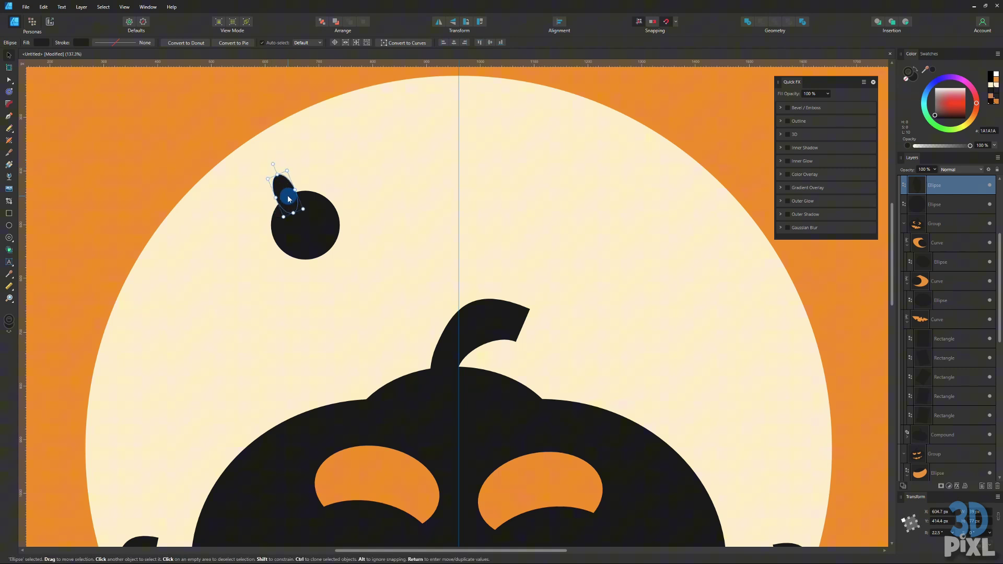
mouse_move(287, 197)
left_mouse_down()
mouse_move(285, 190)
mouse_move(315, 193)
mouse_move(329, 167)
left_mouse_up()
key("ctrl+z")
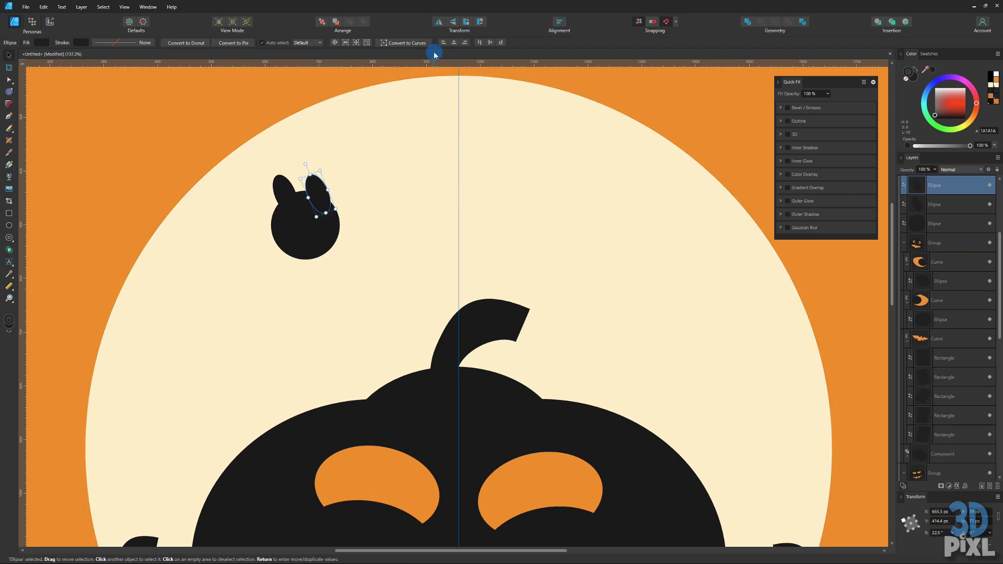
left_click(453, 22)
left_click_drag(326, 203, 331, 196)
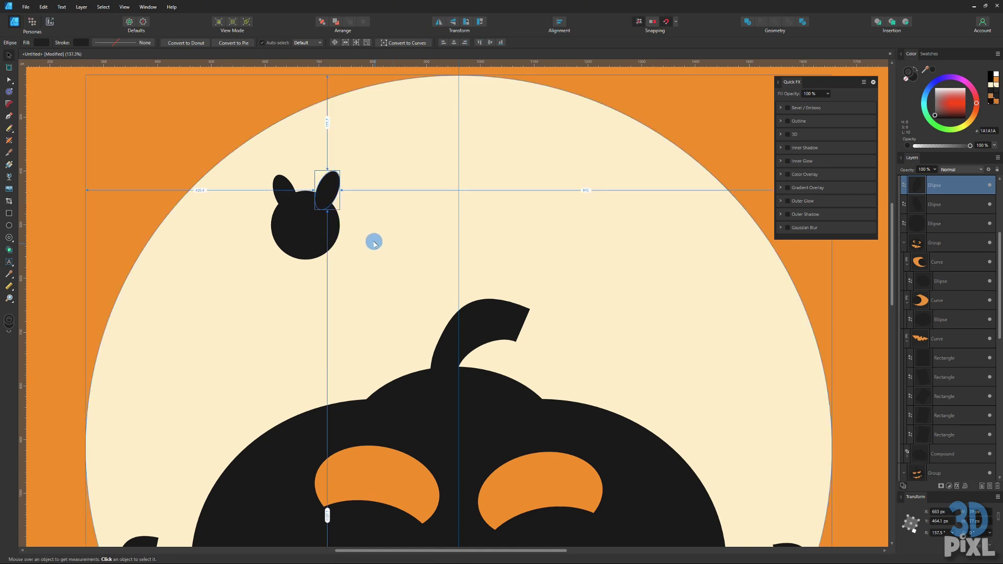
- Position both ears symmetrically on top of the round head
scroll(374, 243, "up", 4)
scroll(245, 220, "up", 2)
left_click(183, 234)
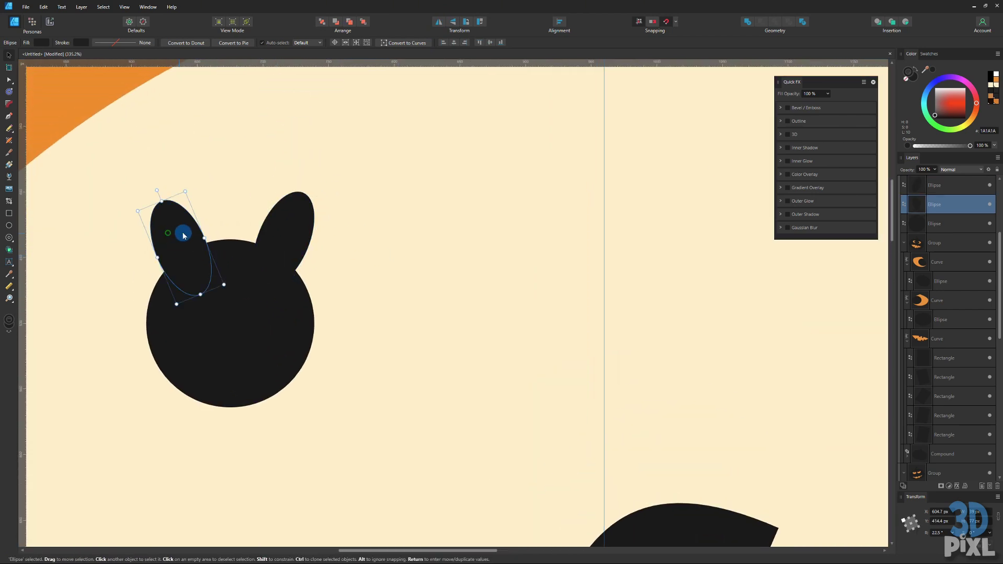
left_click_drag(182, 234, 197, 224)
left_click_drag(286, 242, 274, 240)
left_click(209, 233, "shift")
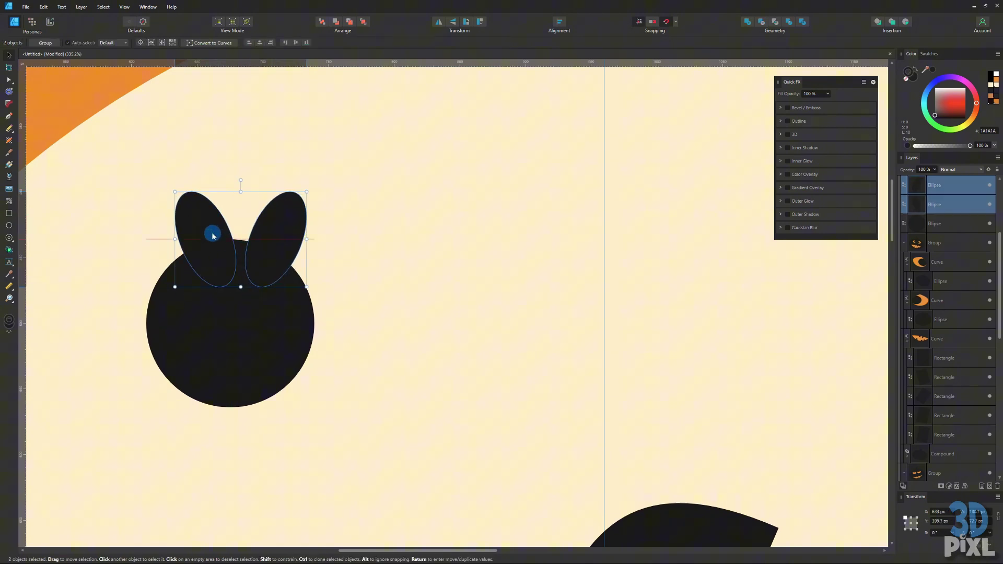
left_click_drag(213, 237, 209, 235)
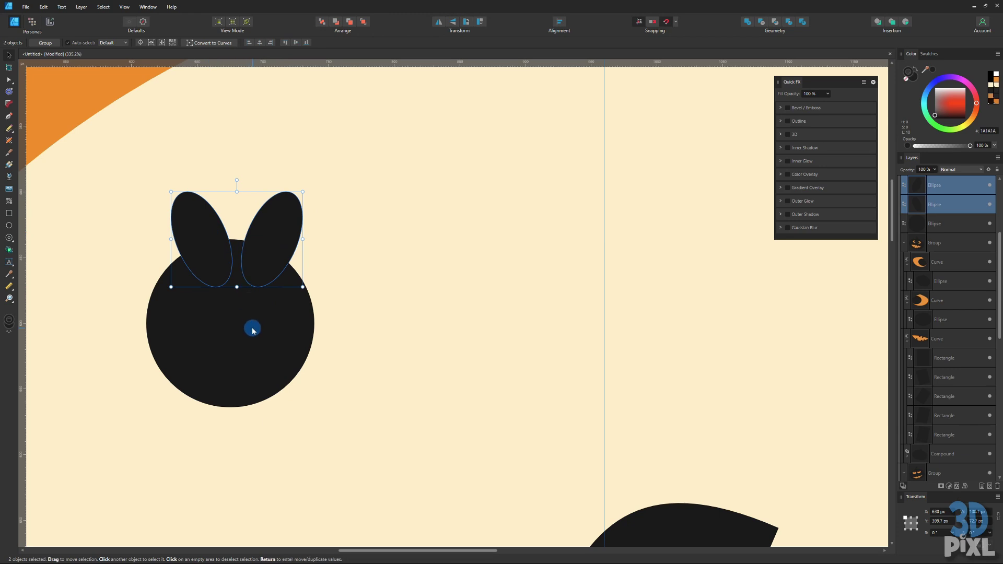
left_click(266, 353)
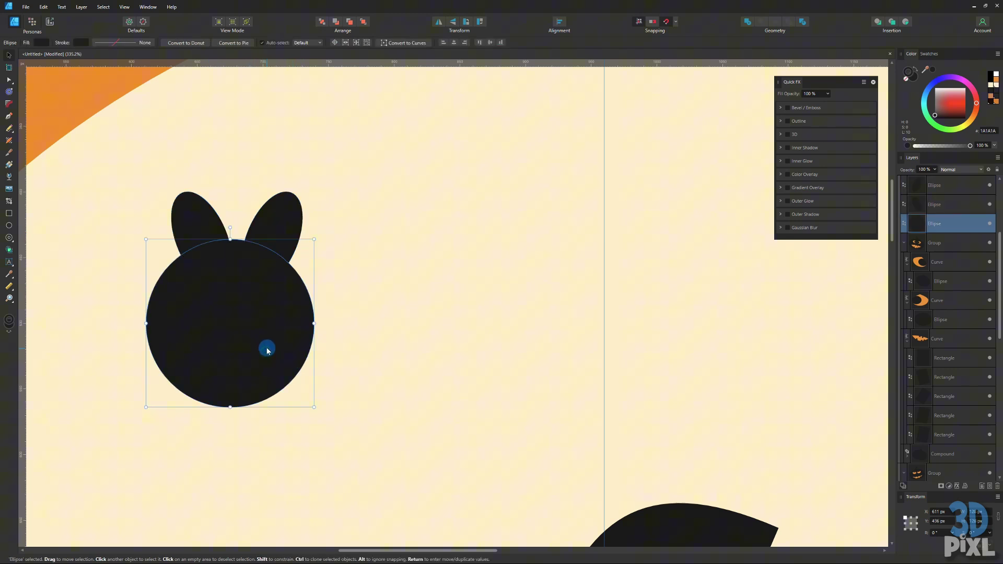
- Pen-draw a closed angular wing from the head's right edge and fill it dark 222222
left_click(10, 239)
key("p")
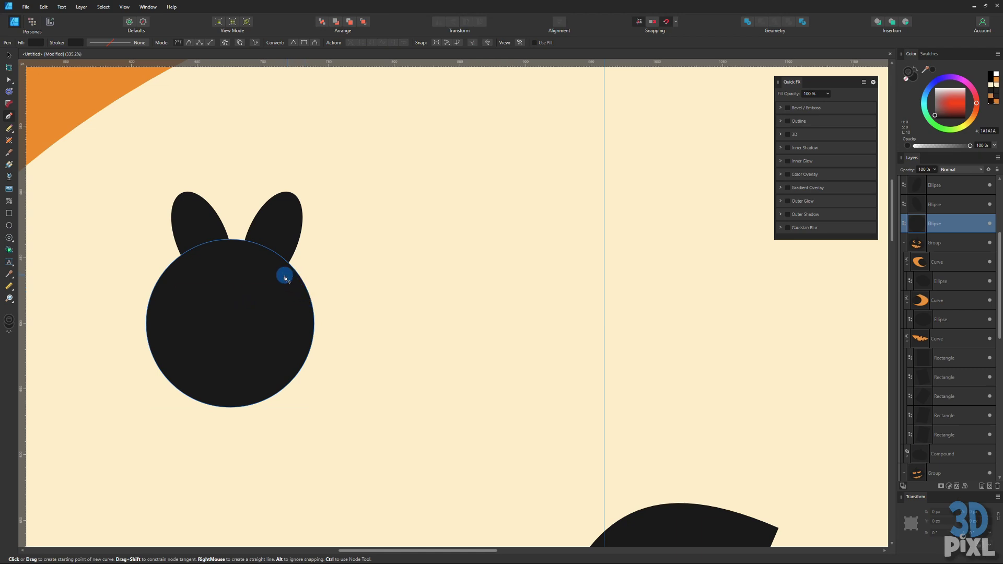
left_click(297, 301)
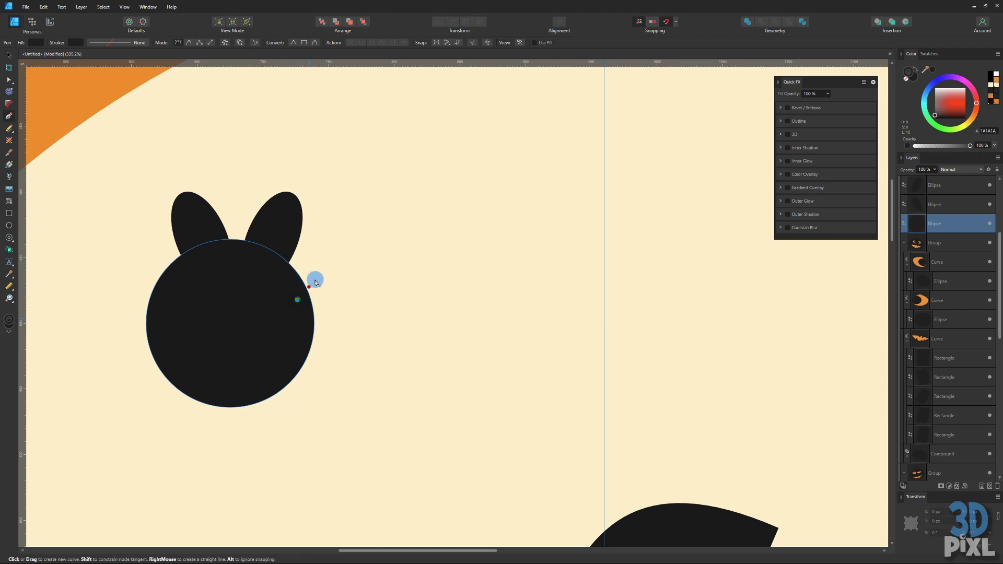
left_click(357, 204)
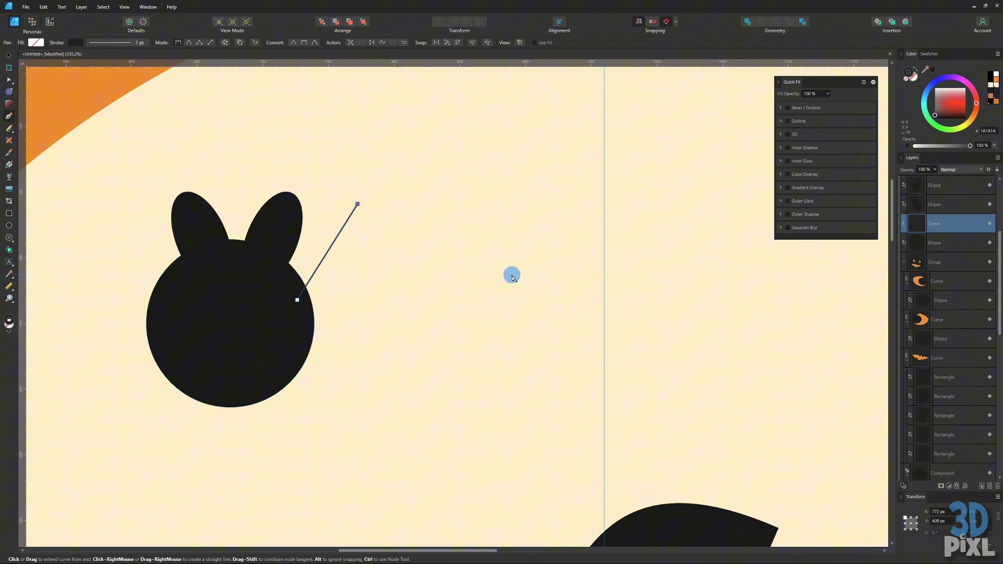
left_click(539, 294)
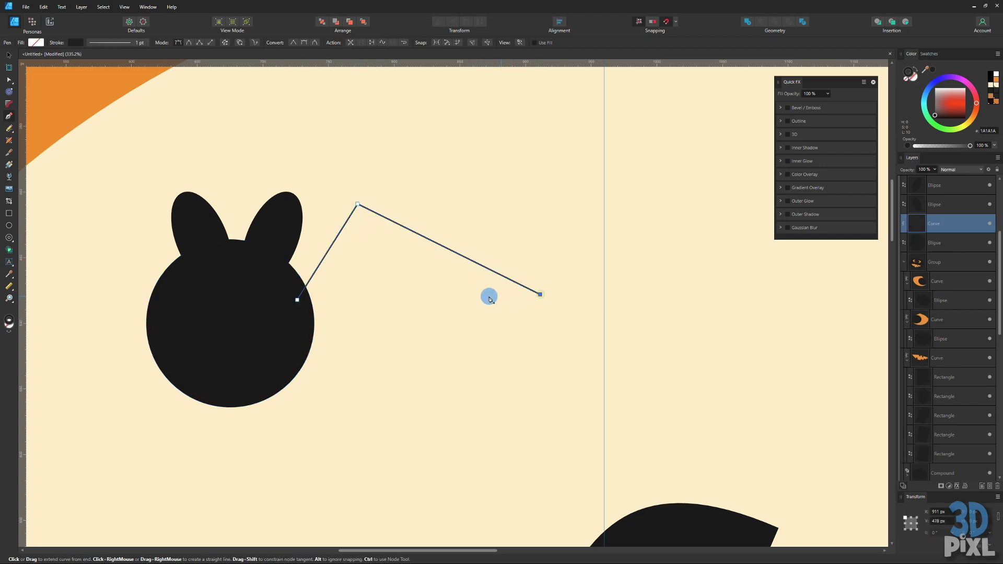
left_click(456, 297)
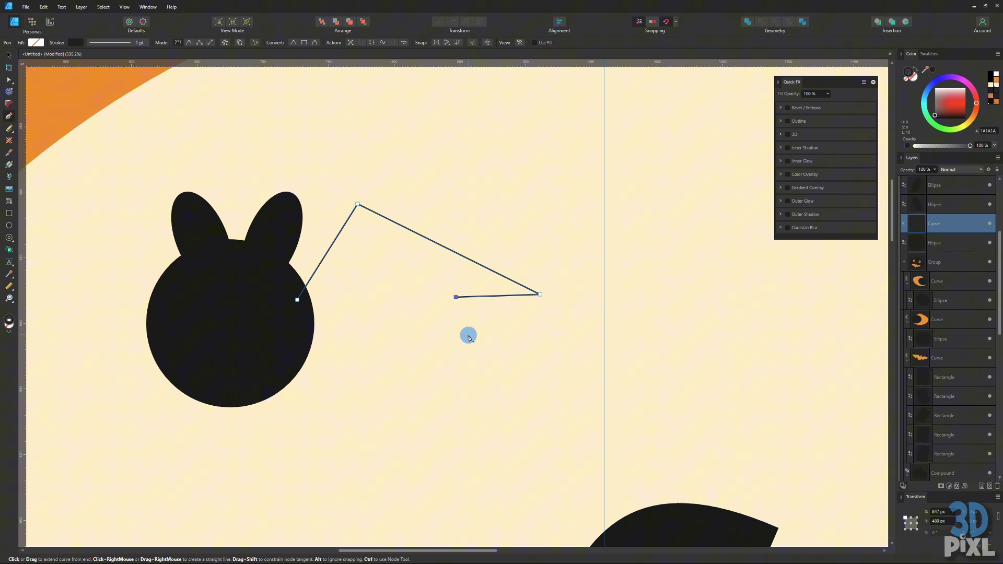
left_click(467, 335)
left_click(431, 333)
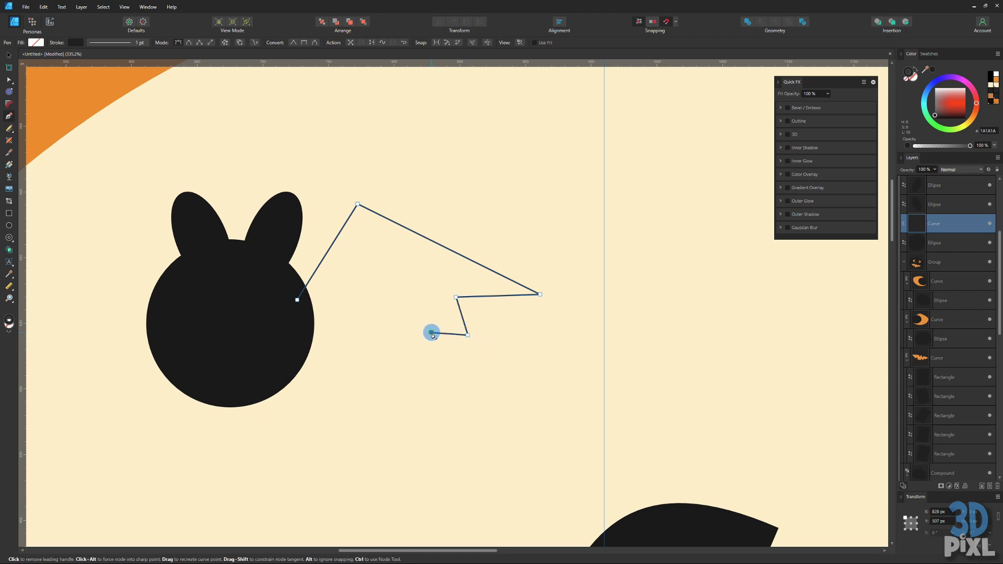
left_click(425, 367)
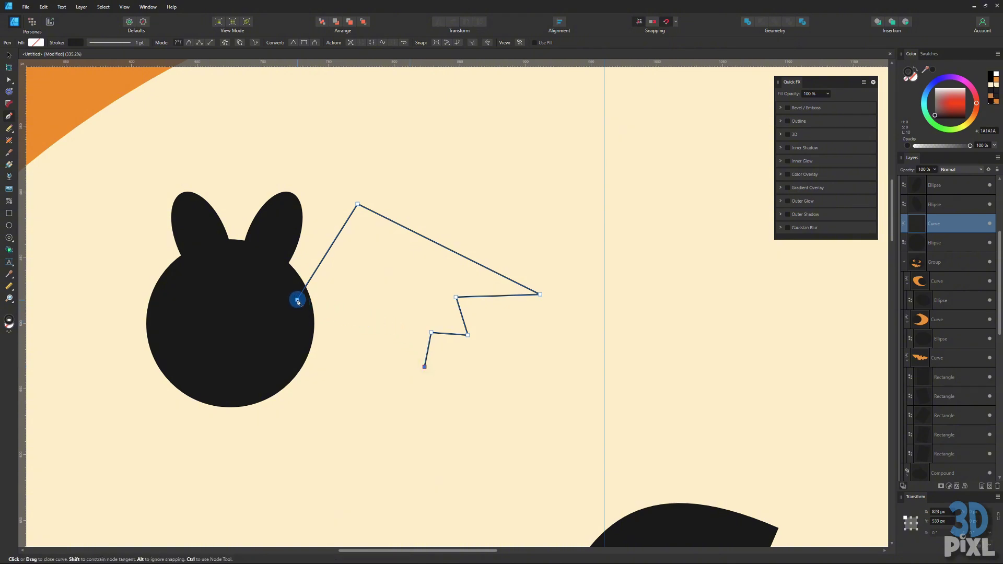
left_click(298, 301)
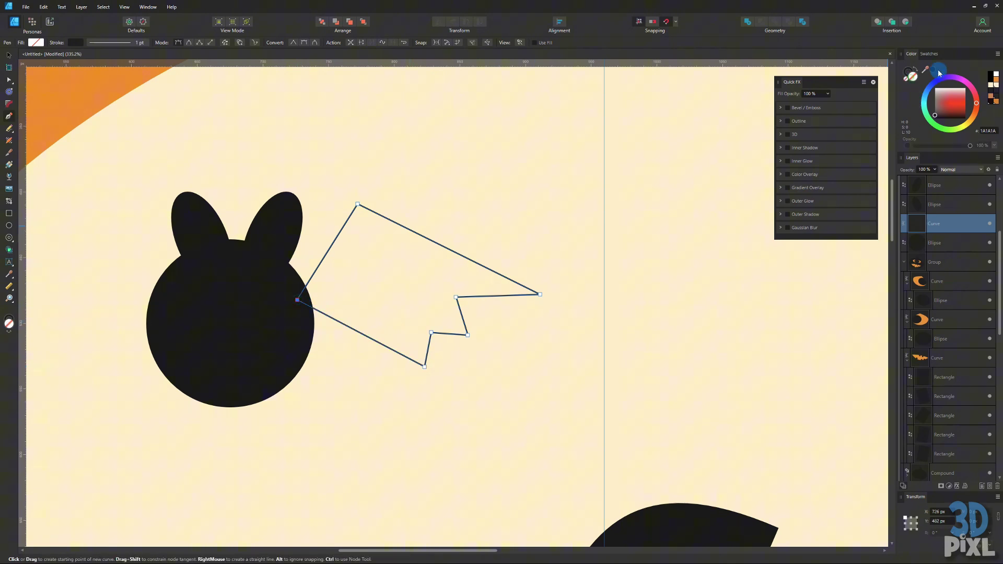
left_click_drag(933, 67, 922, 110)
left_click(933, 73)
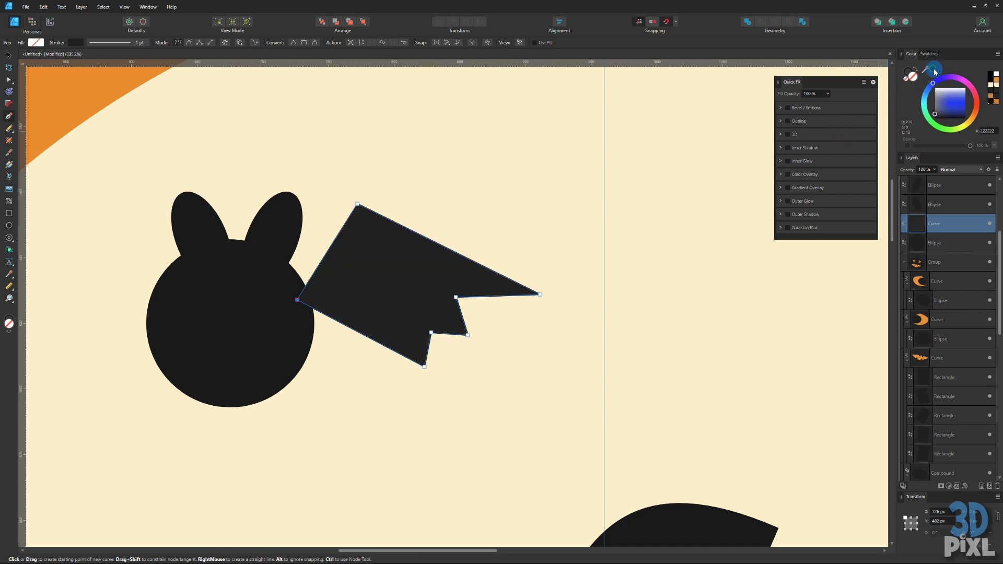
- Bend the wing's straight edges into curves with a scalloped underside using the Node Tool
left_click(7, 79)
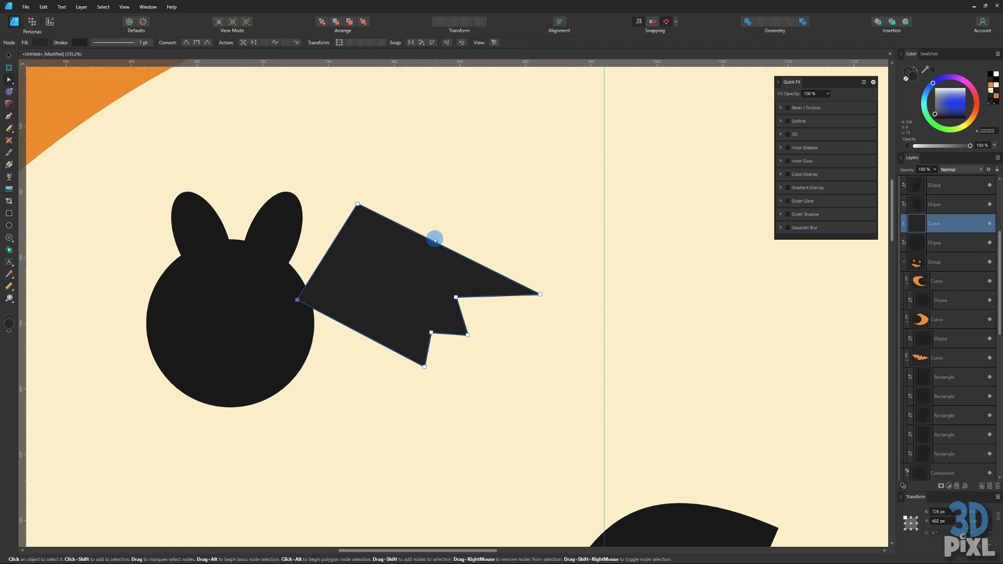
left_click_drag(437, 239, 459, 213)
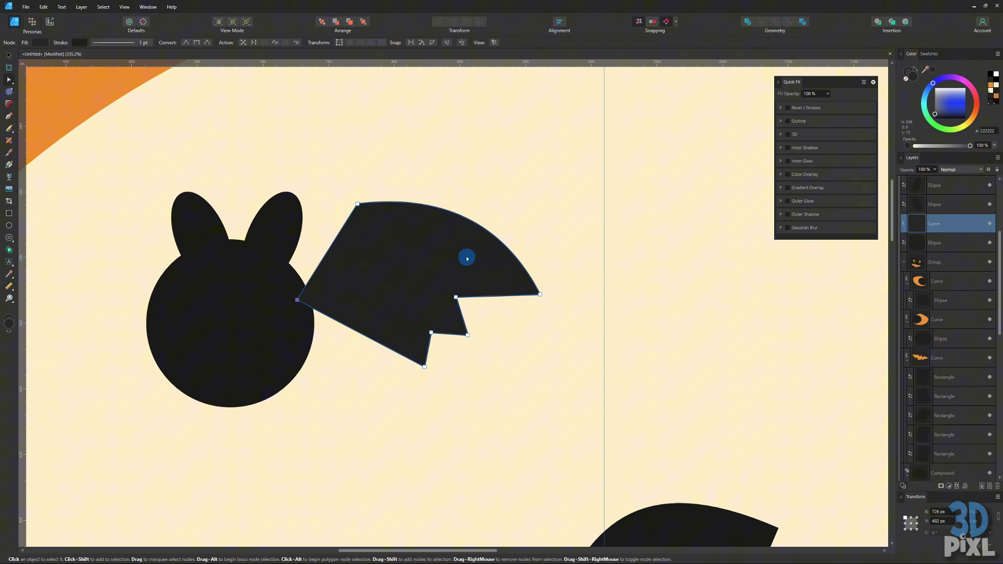
left_click_drag(500, 294, 500, 288)
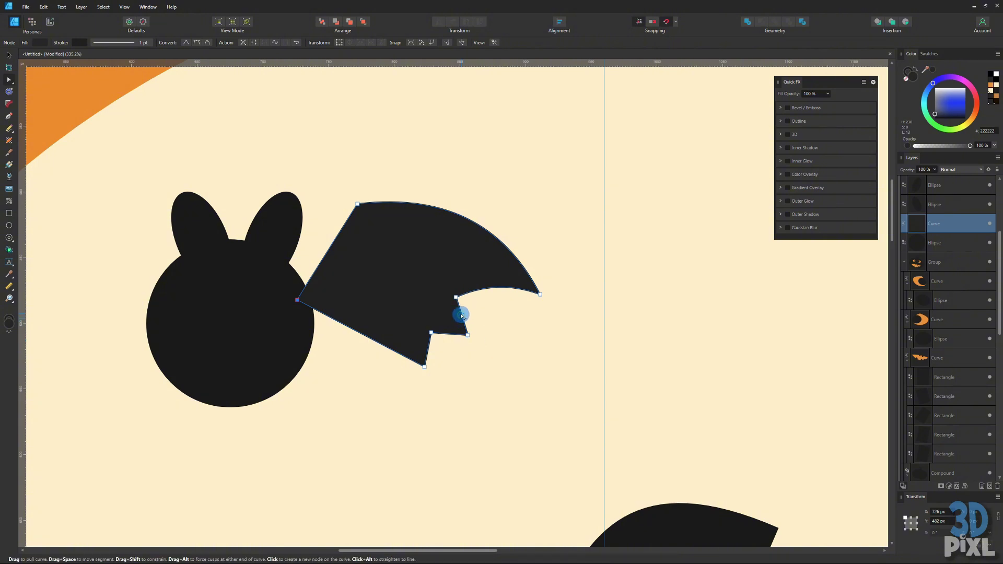
left_click_drag(454, 314, 445, 333)
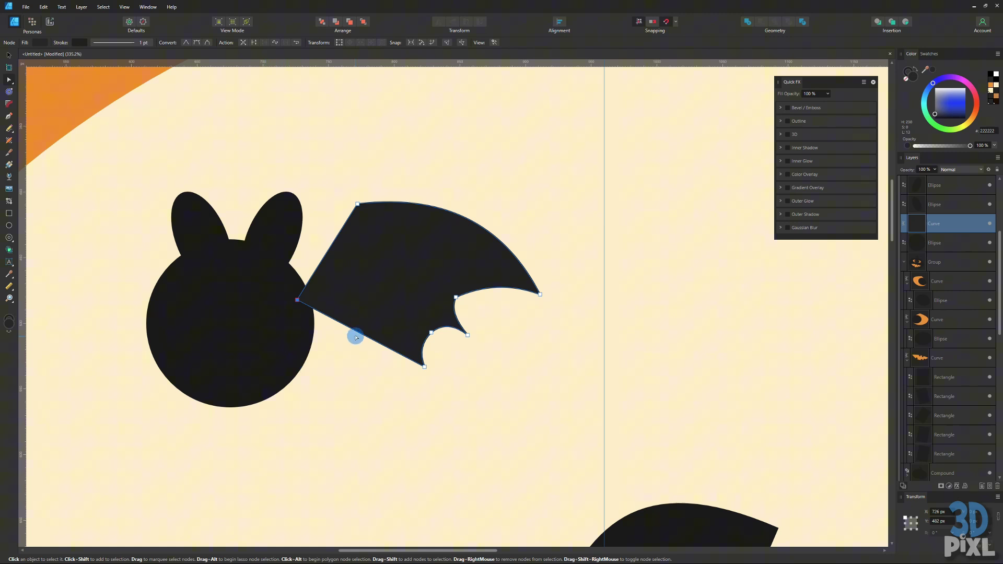
left_click_drag(363, 335, 364, 318)
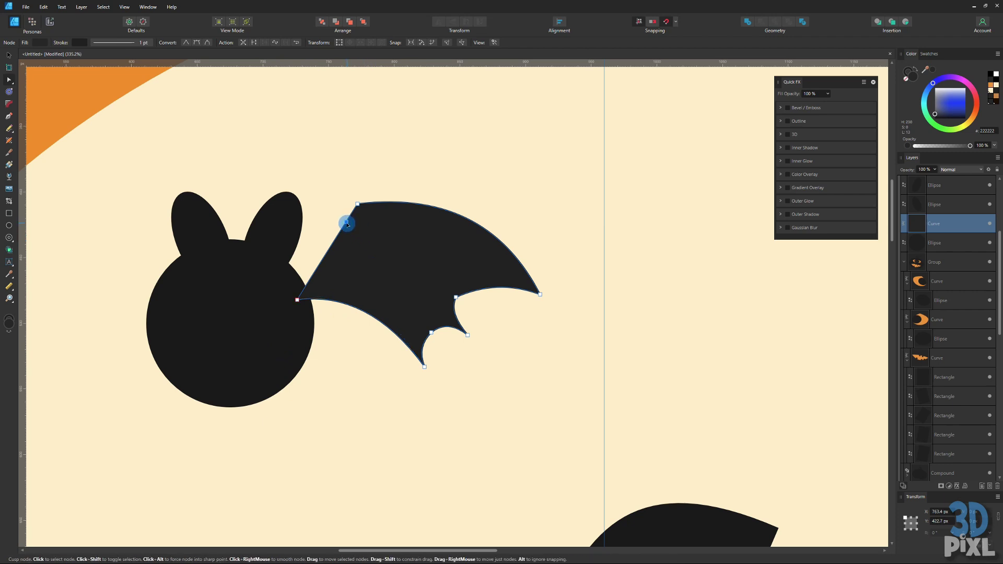
left_click_drag(350, 225, 349, 204)
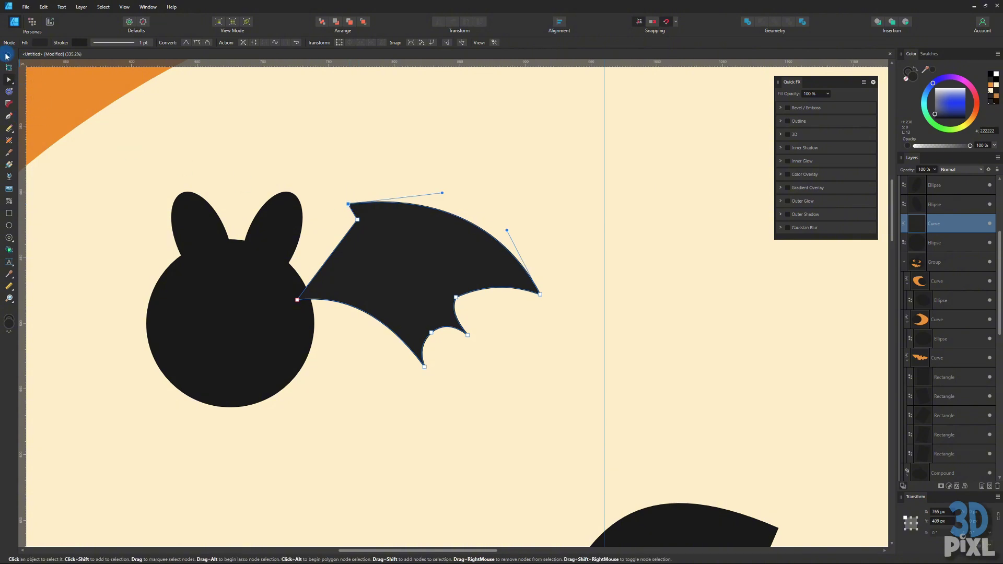
- Fill the wing with the head's near-black 1A1A1A using the Color Picker
left_click(6, 56)
left_click(208, 267)
left_click(358, 283)
key("i")
left_click(242, 325)
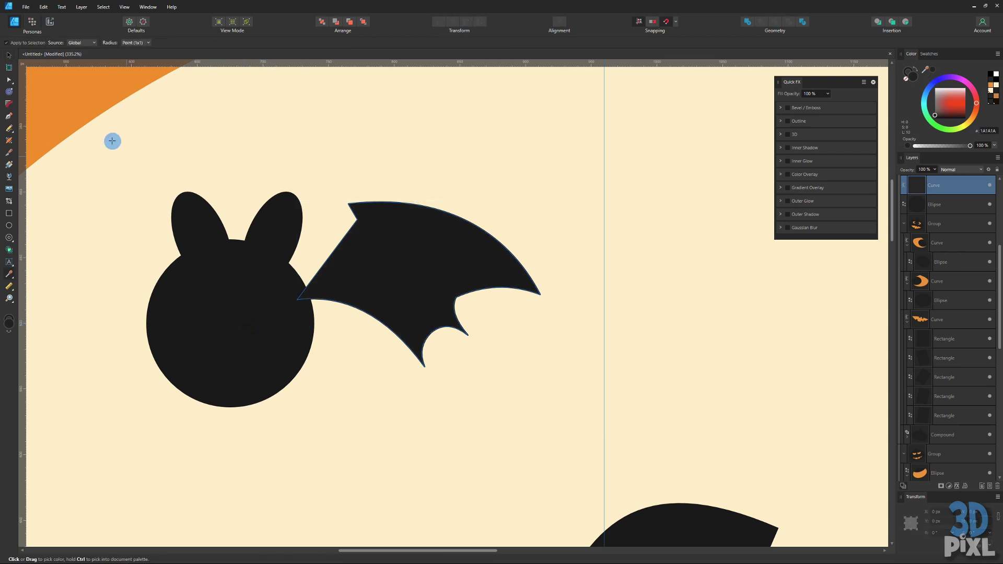
key("v")
scroll(139, 271, "down", 3)
left_click(139, 271)
scroll(142, 278, "down", 2)
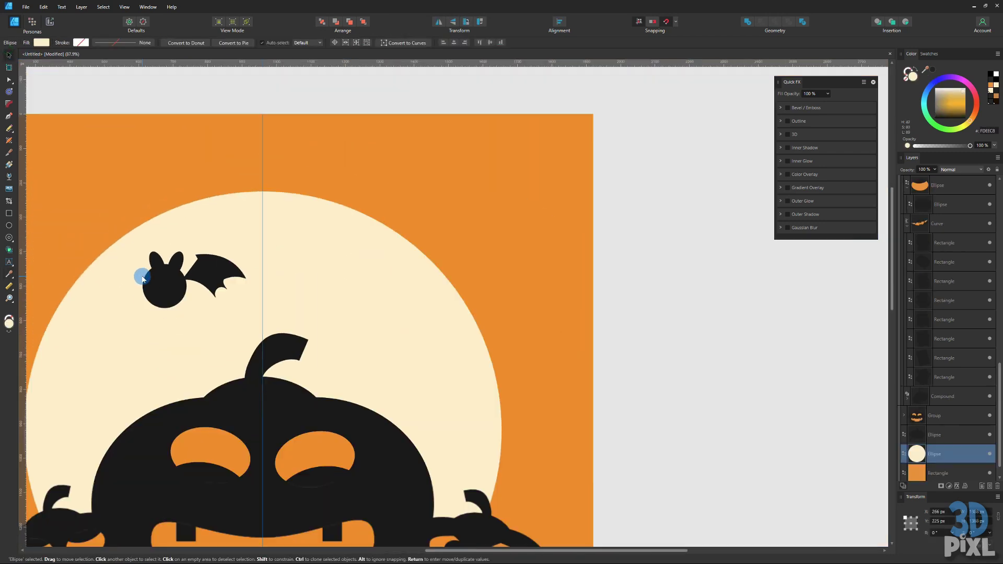
- Duplicate the bat wing, flip it horizontally and move it to the head's left side
left_click(229, 270)
left_click(223, 265)
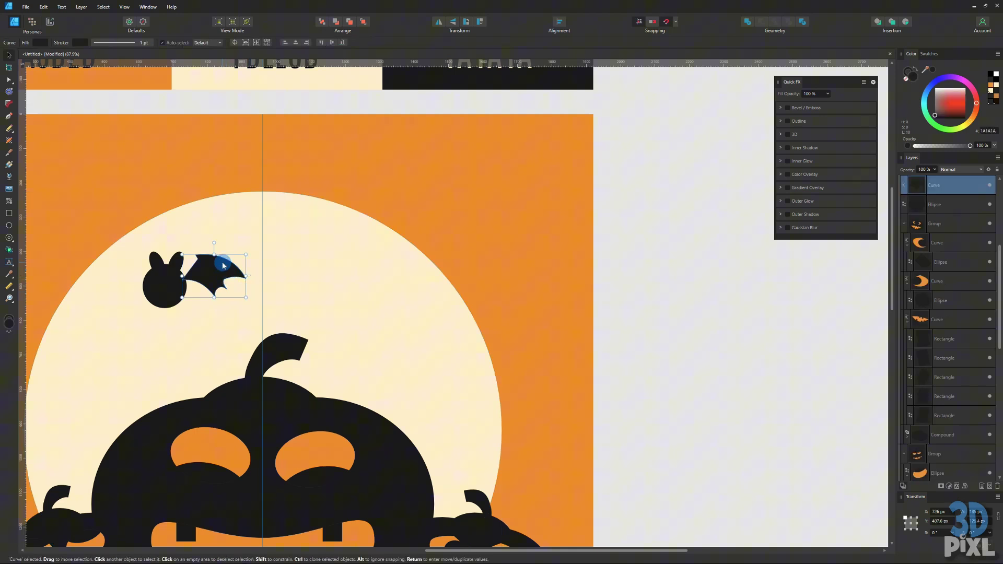
key("ctrl+j")
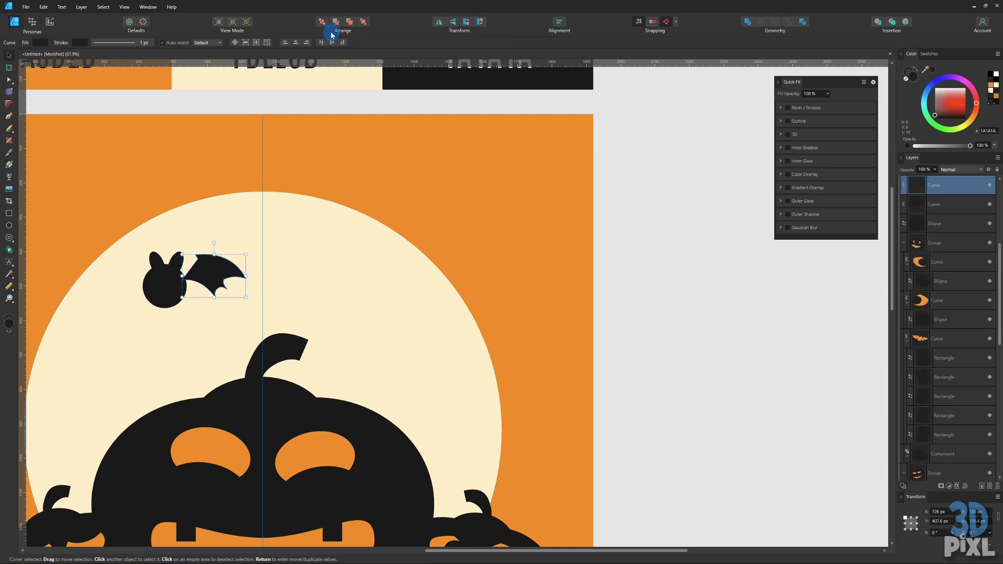
left_click(439, 22)
left_click_drag(224, 268, 137, 284)
- Narrow the bat's head to 115 px wide and shift the right wing slightly toward it
left_click(209, 343)
scroll(246, 313, "left", 3)
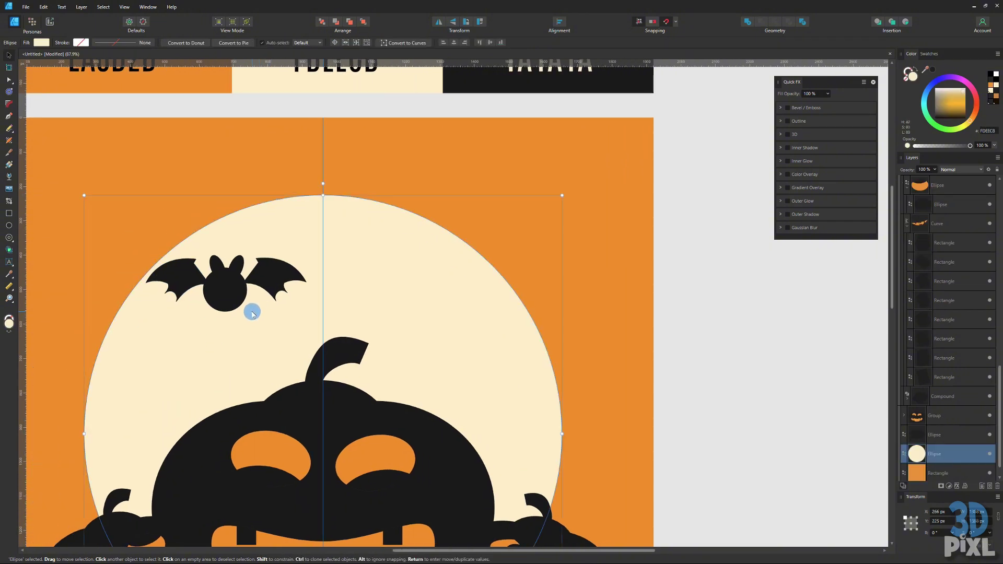
left_click(242, 302)
left_click_drag(247, 290, 194, 284)
left_click(187, 280)
left_click(266, 278)
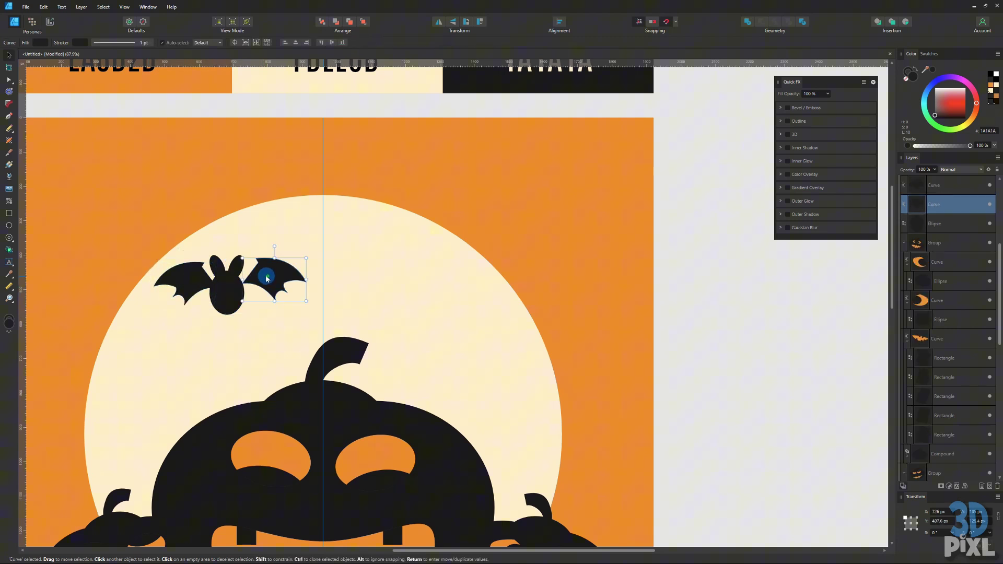
left_click_drag(265, 279, 261, 277)
- Clone the left ear, rotate it and place it on the right-ear spot
left_click(299, 328)
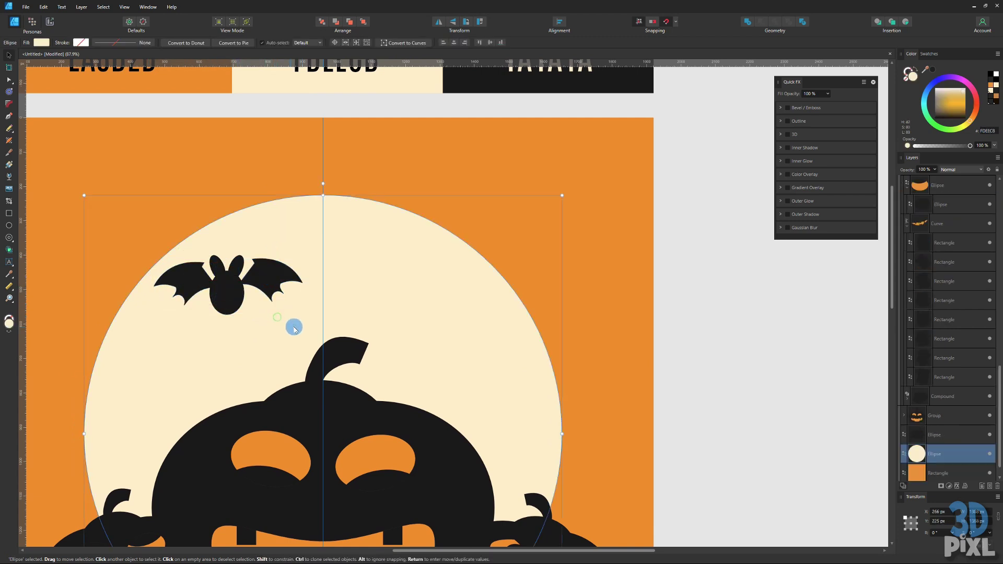
left_click(277, 291)
scroll(266, 290, "up", 5)
left_click(213, 261)
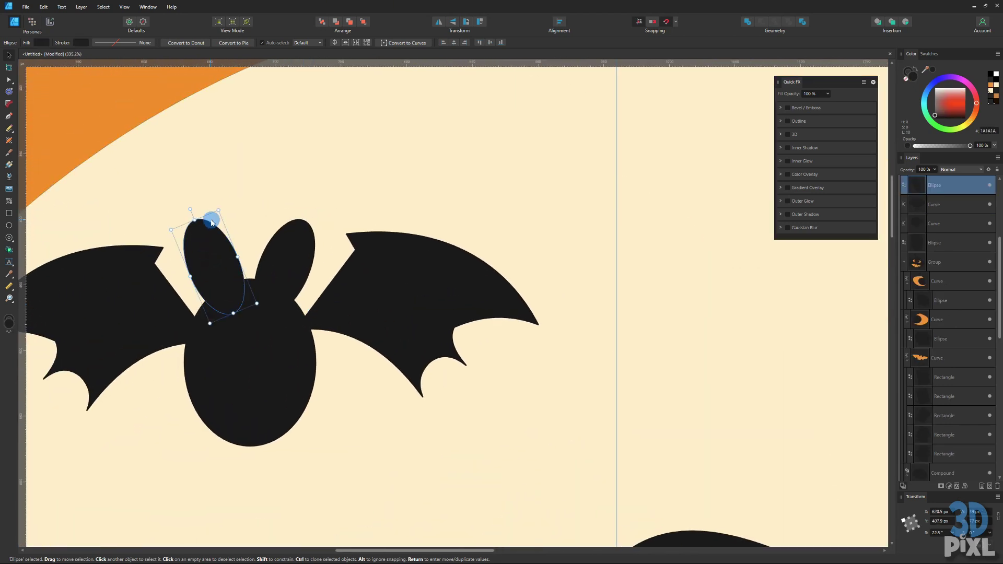
mouse_move(212, 222)
left_mouse_down()
mouse_move(209, 242)
mouse_move(311, 253)
mouse_move(289, 260)
mouse_move(298, 266)
left_mouse_up()
left_click_drag(212, 268, 221, 273)
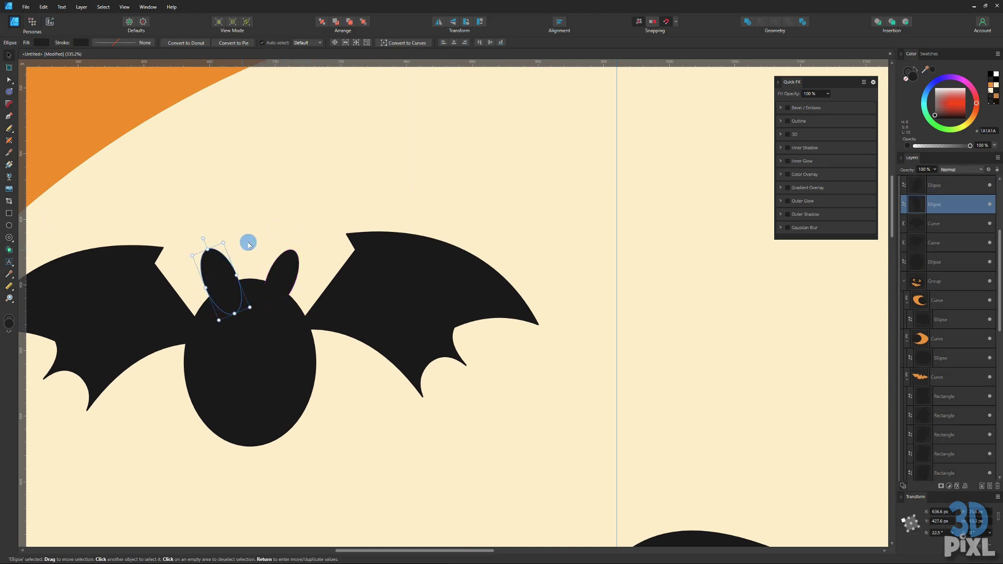
- Select the body, both wings and ears and merge them with Layer > Create Compound
scroll(251, 234, "down", 5)
left_click(311, 306)
left_click(272, 281, "shift")
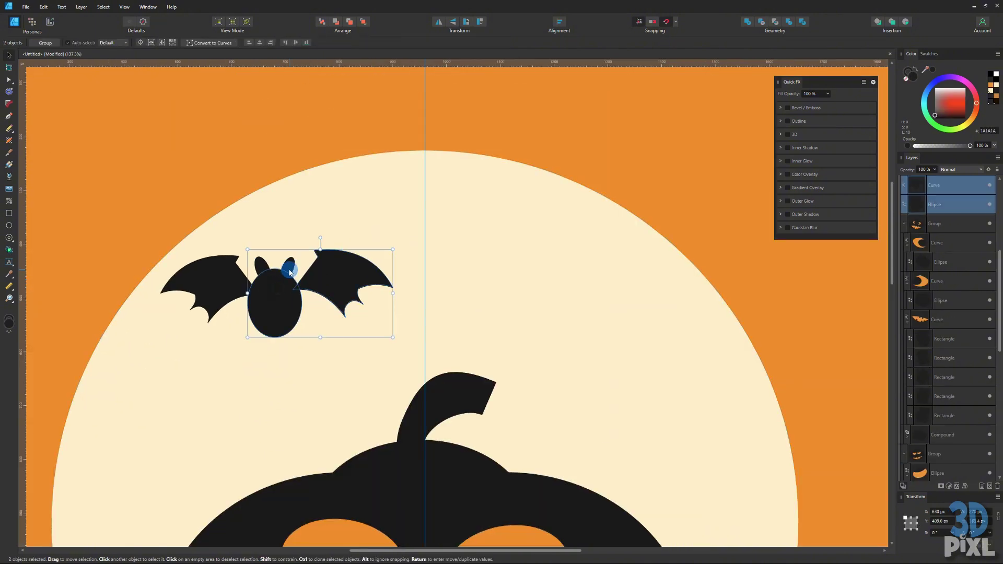
left_click(290, 271, "shift")
left_click(226, 282, "shift")
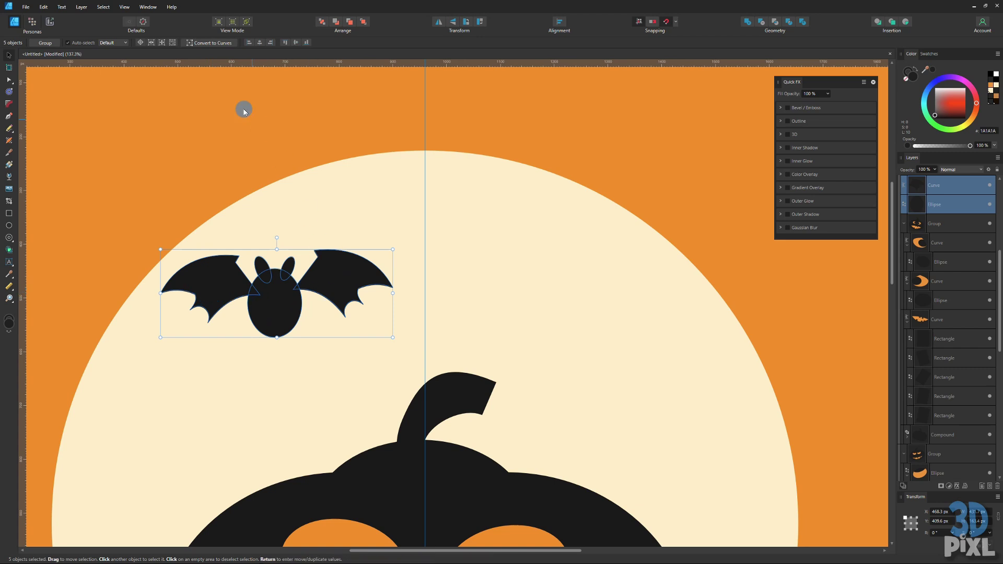
left_click(83, 7)
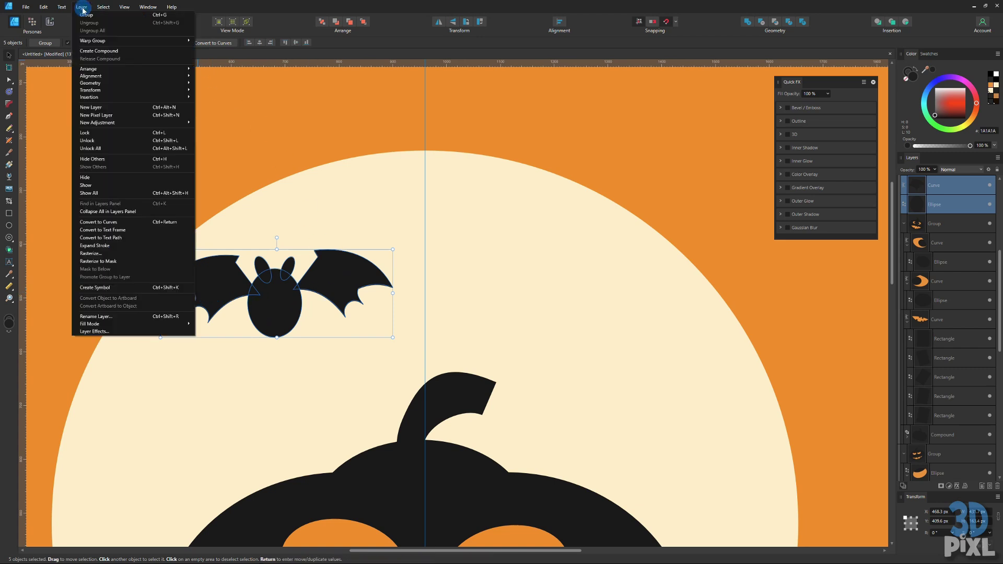
left_click(112, 50)
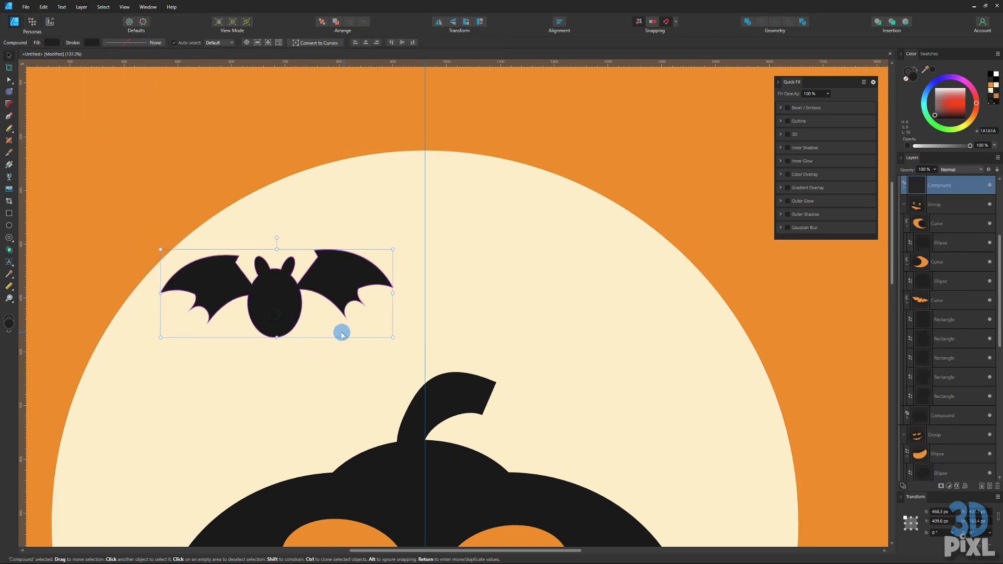
- Rotate the combined bat to about 25° on the moon
left_click(272, 240)
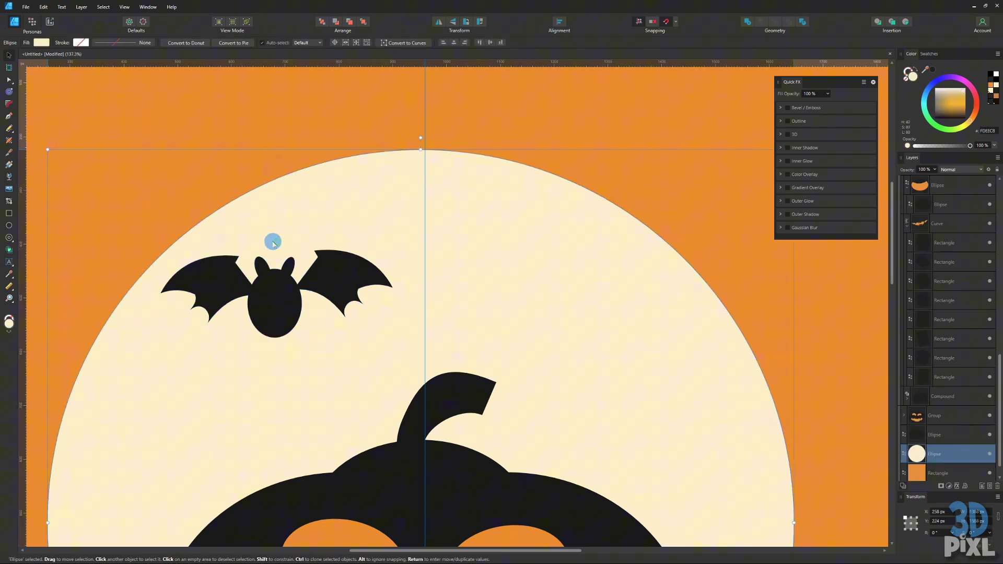
left_click(286, 280)
left_click(281, 269)
left_click(282, 272)
left_click_drag(277, 237, 254, 243)
- Undo the stray copied body ellipse and deselect everything
scroll(262, 274, "down", 3)
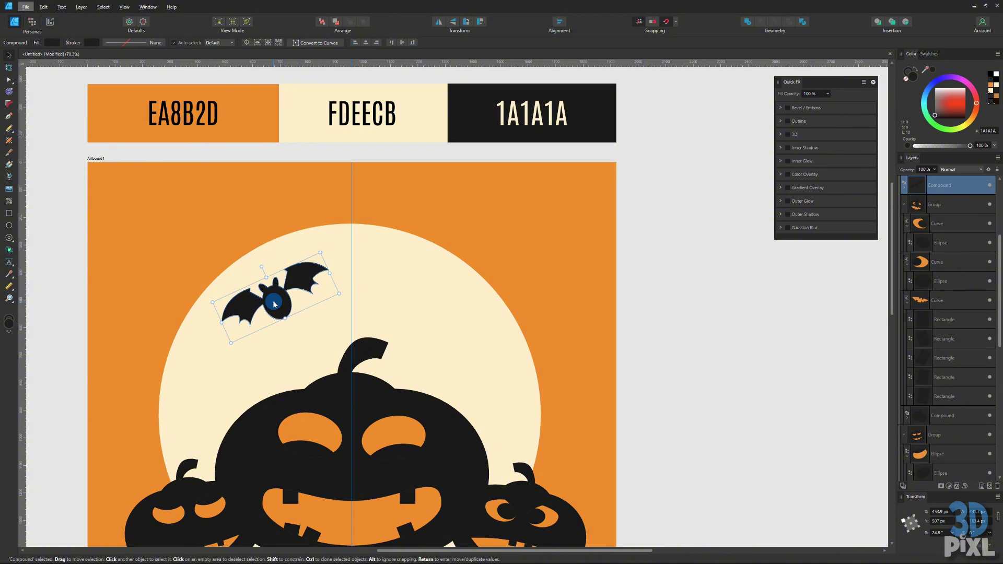
left_click_drag(274, 305, 462, 302)
key("ctrl+z")
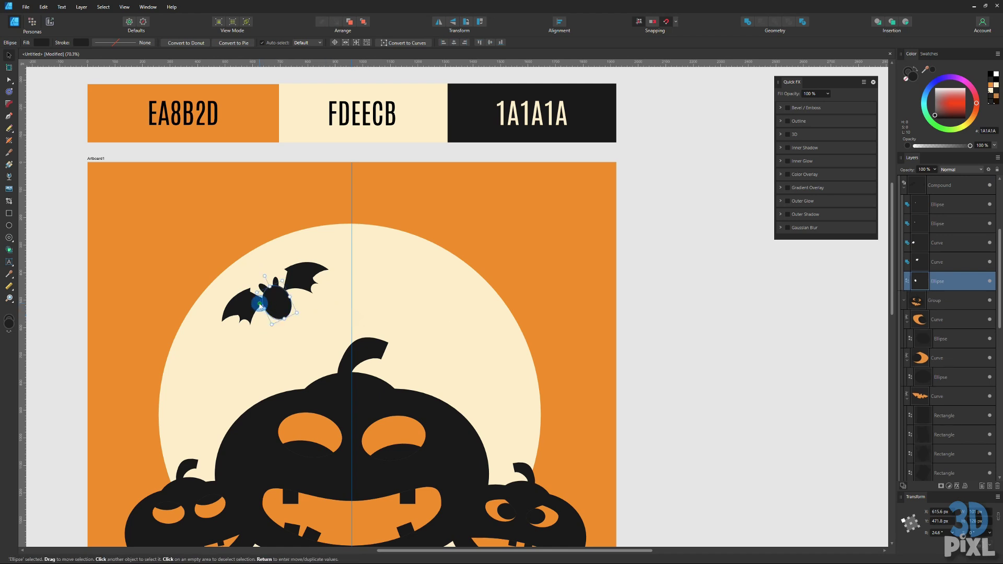
left_click(263, 298)
left_click(306, 291)
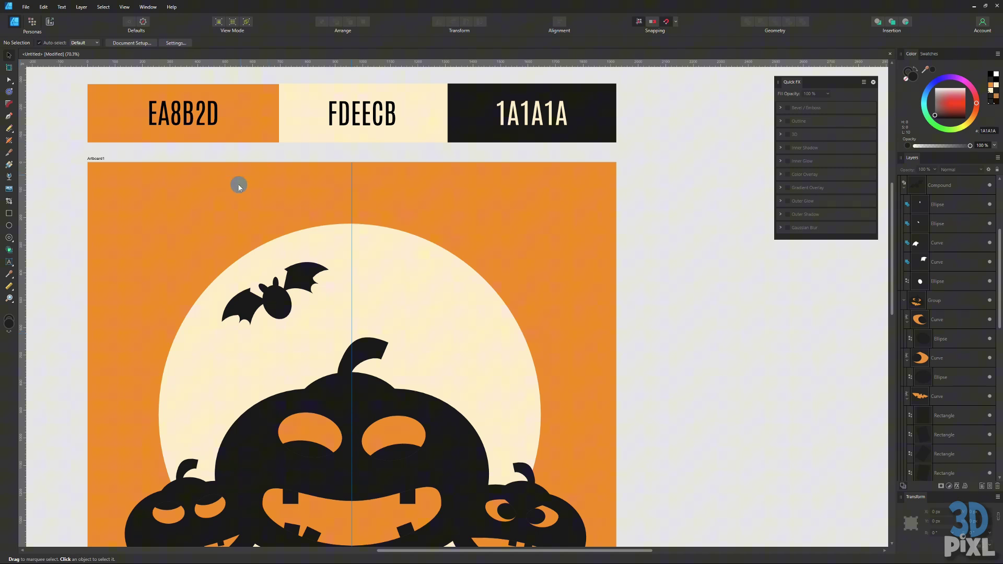
- Duplicate the bat, move the copy onto the moon's right side and shrink it
left_click(273, 300)
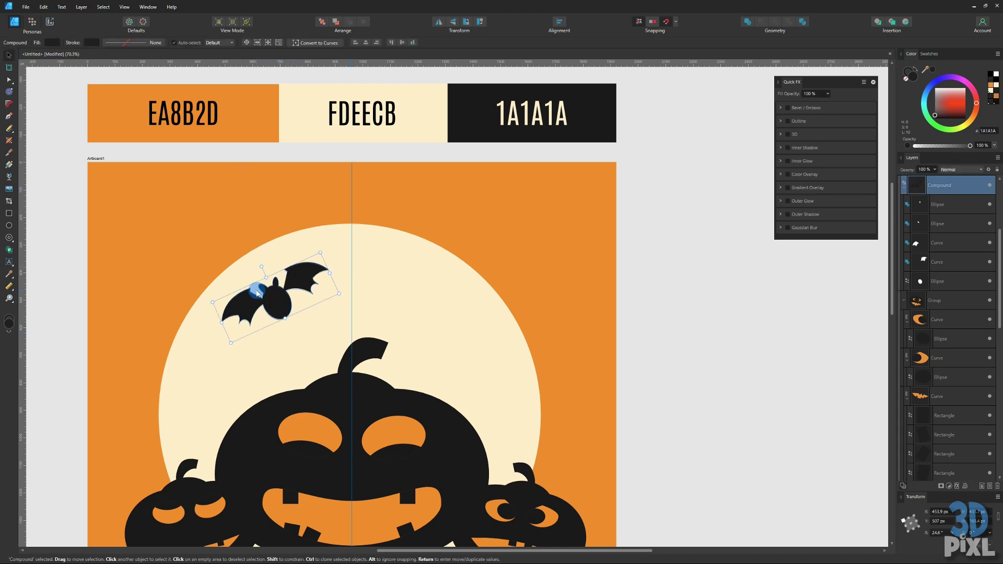
key("ctrl+j")
left_click_drag(256, 293, 428, 256)
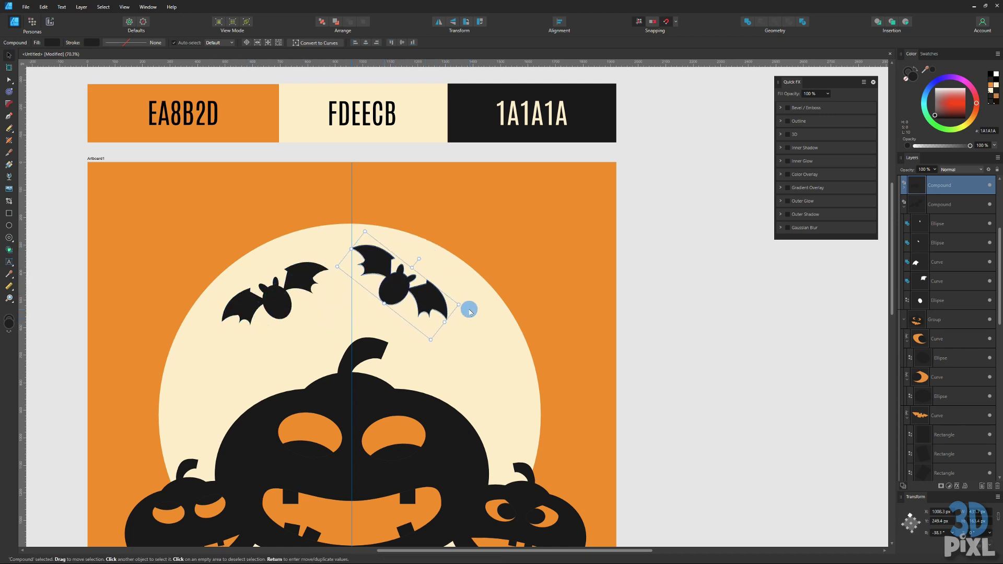
mouse_move(461, 305)
left_mouse_down()
mouse_move(400, 283)
mouse_move(476, 285)
mouse_move(528, 268)
mouse_move(518, 266)
mouse_move(479, 336)
mouse_move(462, 314)
mouse_move(491, 341)
mouse_move(481, 349)
left_mouse_up()
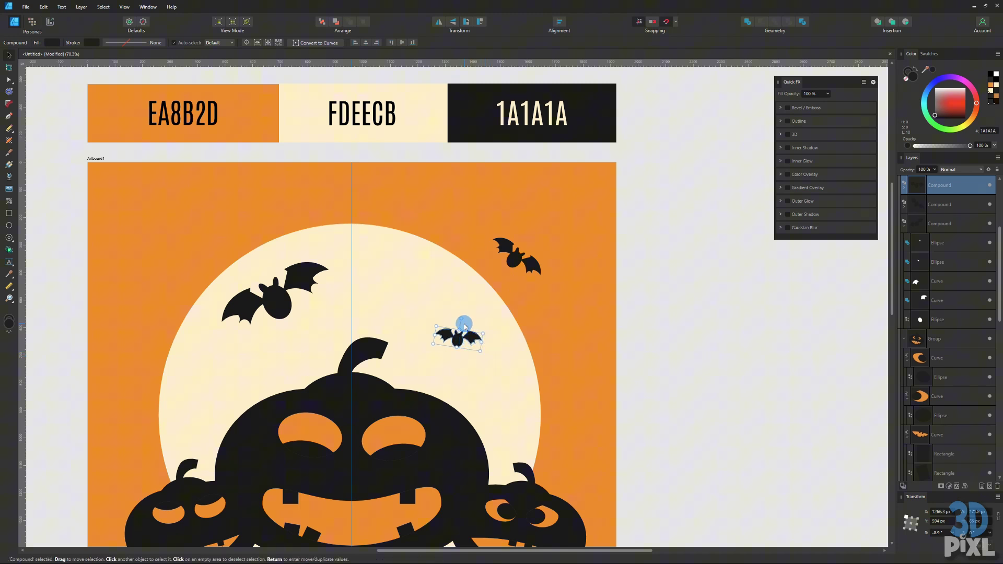
- Add more bat copies at the upper left and above the pumpkin stem, then deselect
key("ctrl+j")
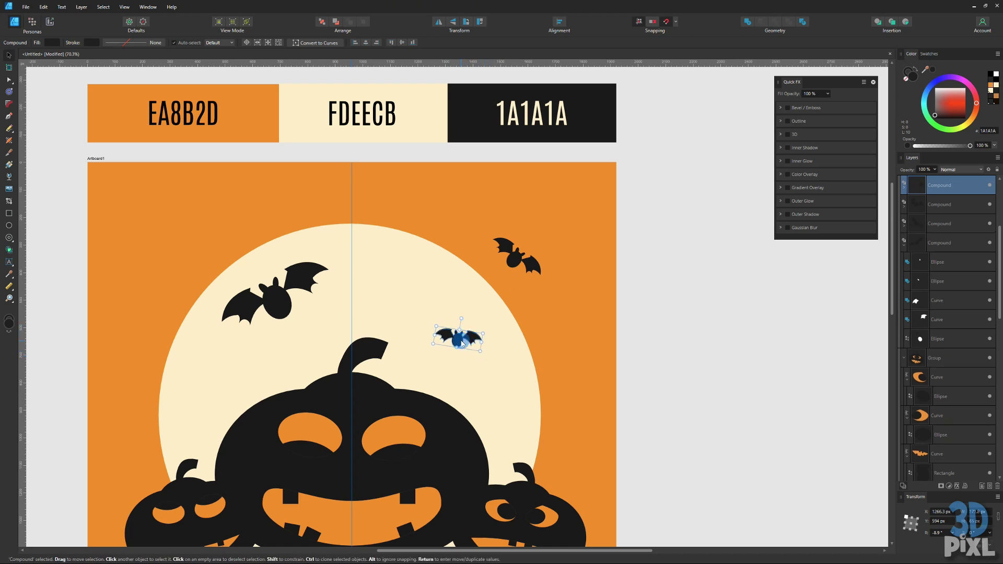
left_click_drag(464, 340, 166, 393)
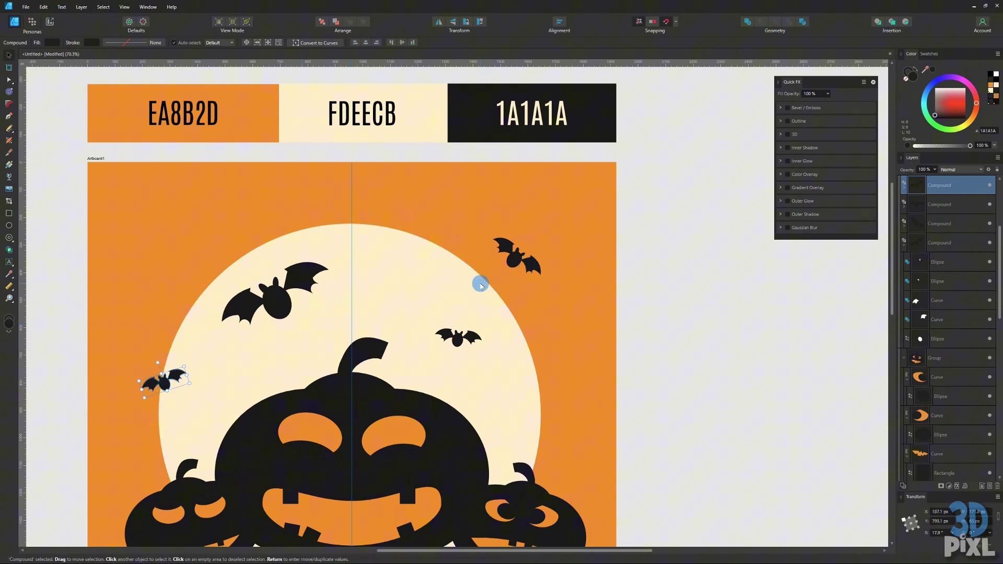
key("alt")
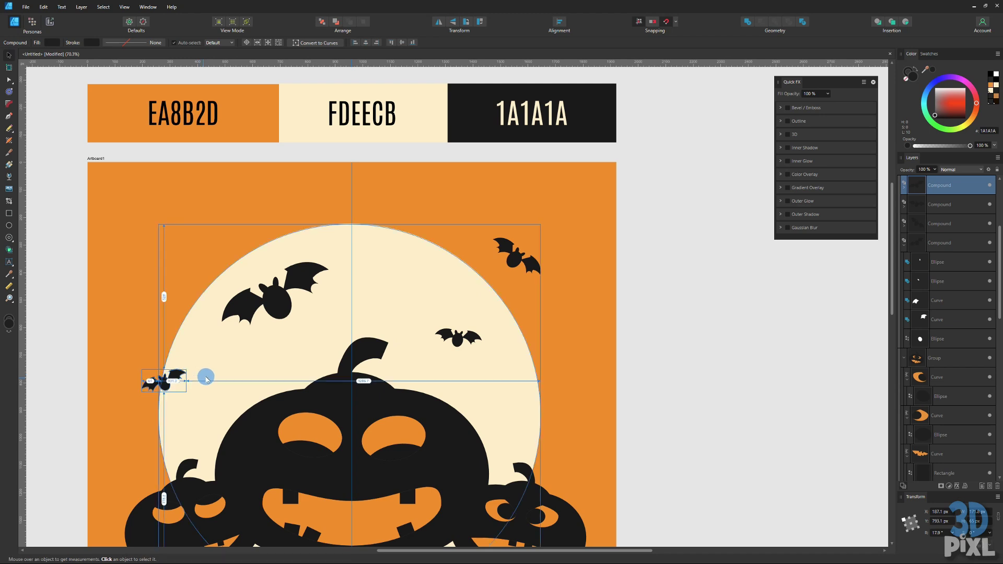
left_click_drag(178, 376, 292, 223)
left_click(397, 293)
scroll(455, 358, "down", 3)
left_click(584, 377)
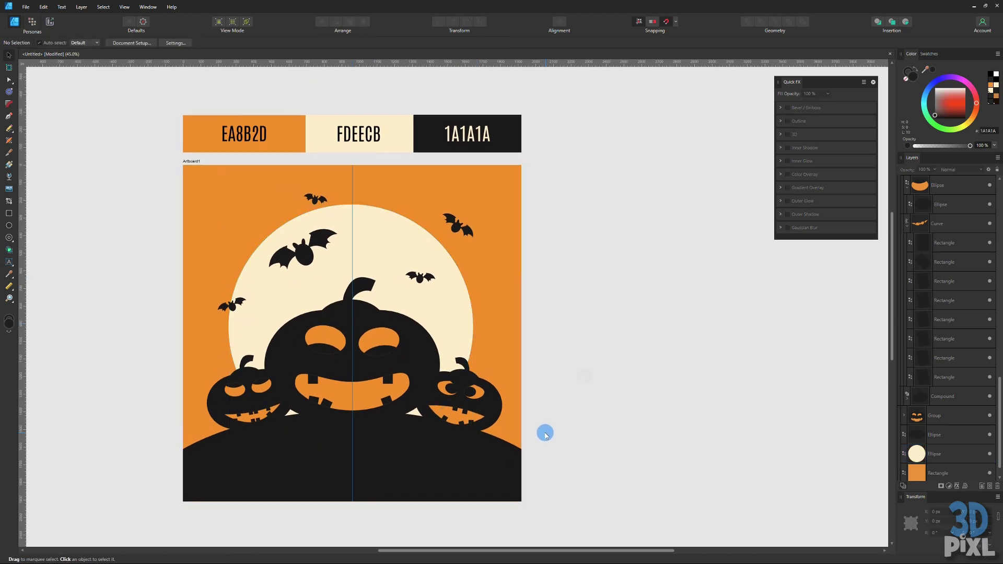
scroll(473, 433, "up", 1)
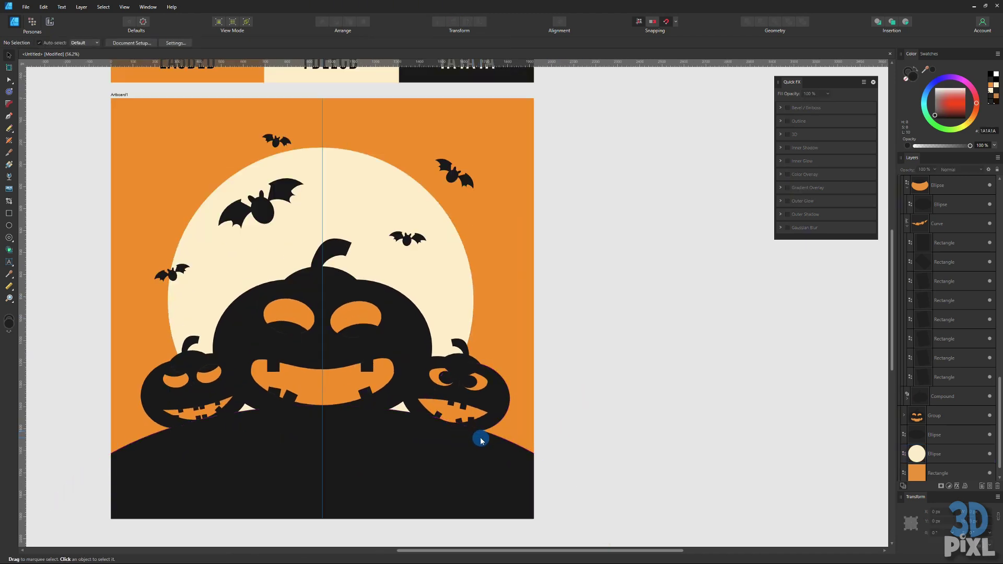
scroll(454, 355, "up", 1)
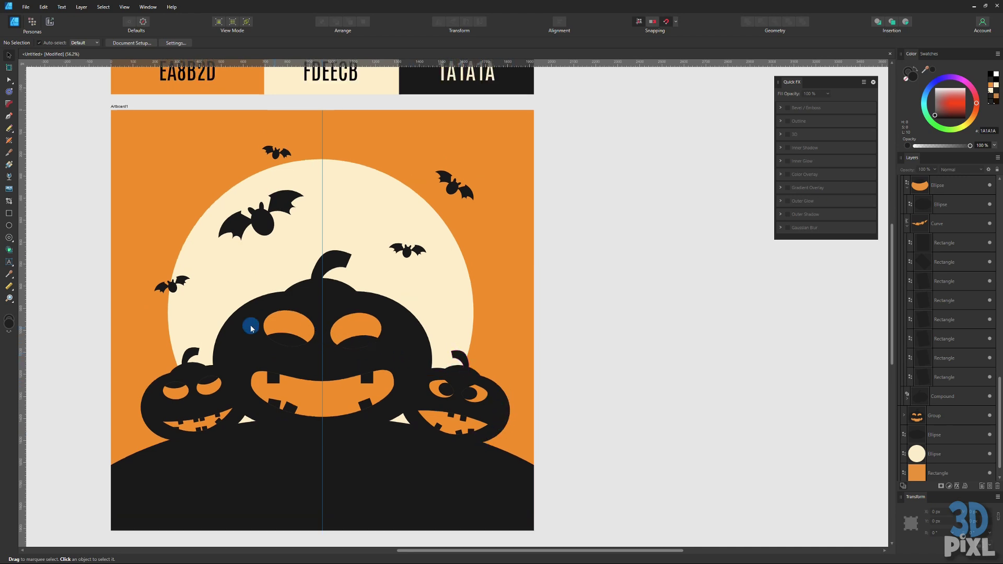
scroll(207, 370, "left", 6)
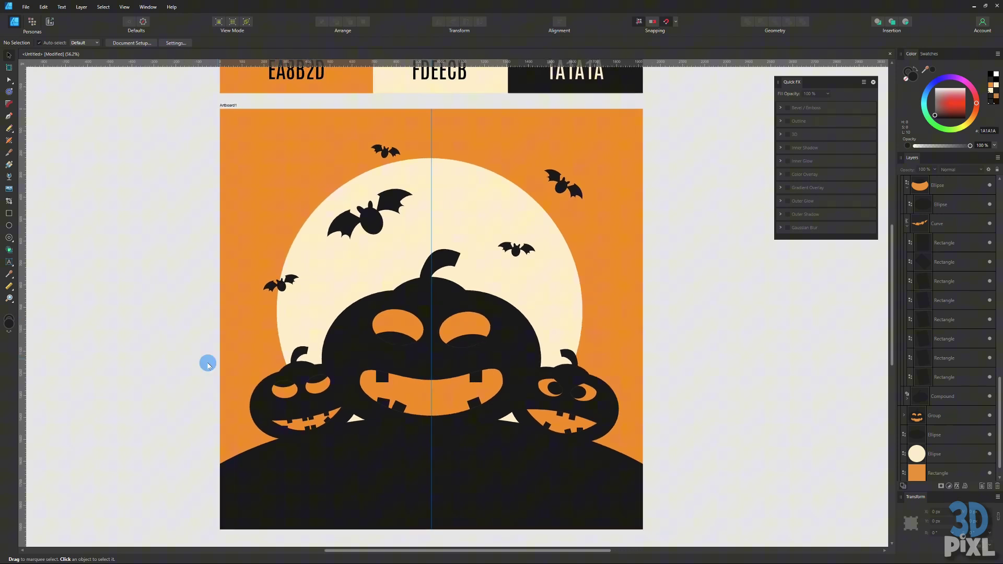
- Draw a tall dark trunk bar at the artboard's left edge, then narrow and shorten it
left_click(8, 213)
mouse_move(225, 215)
left_mouse_down()
mouse_move(255, 450)
mouse_move(237, 464)
left_mouse_up()
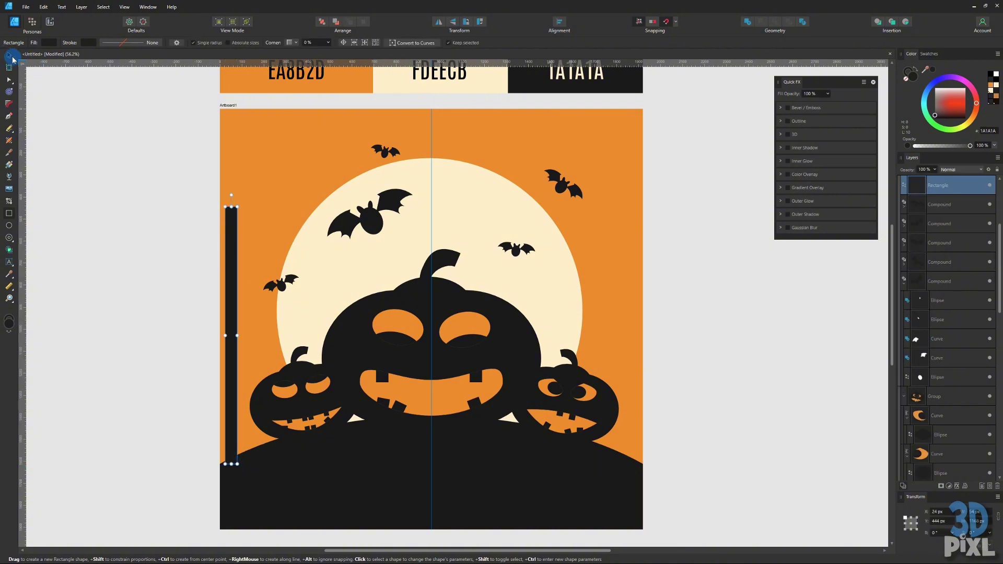
left_click(9, 55)
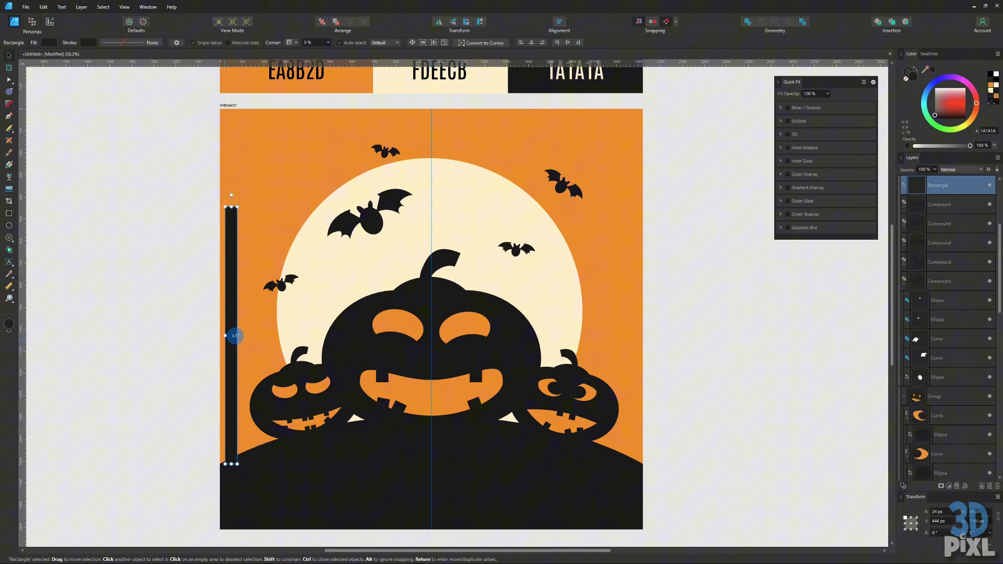
scroll(246, 265, "up", 2)
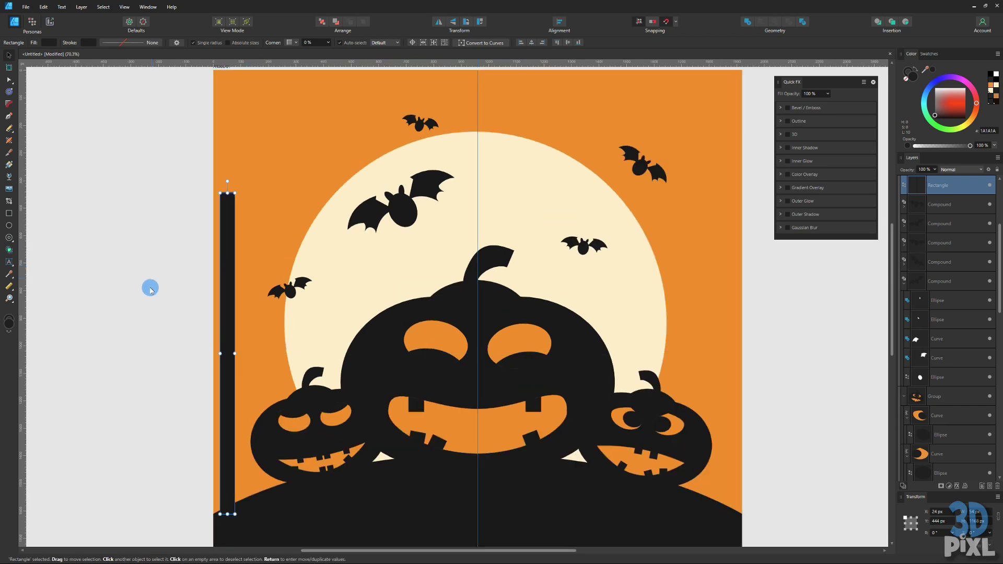
scroll(152, 340, "up", 3)
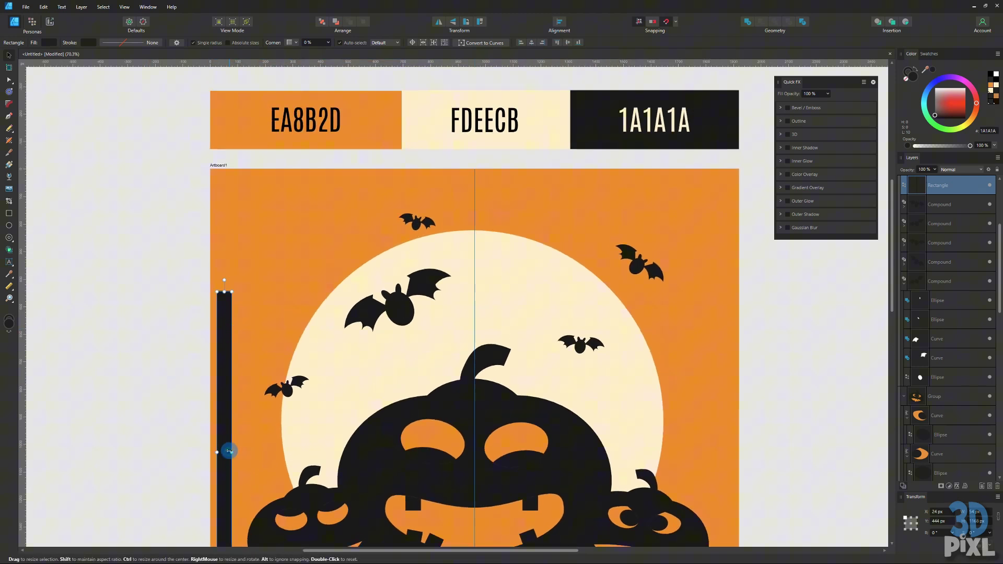
left_click_drag(227, 452, 226, 412)
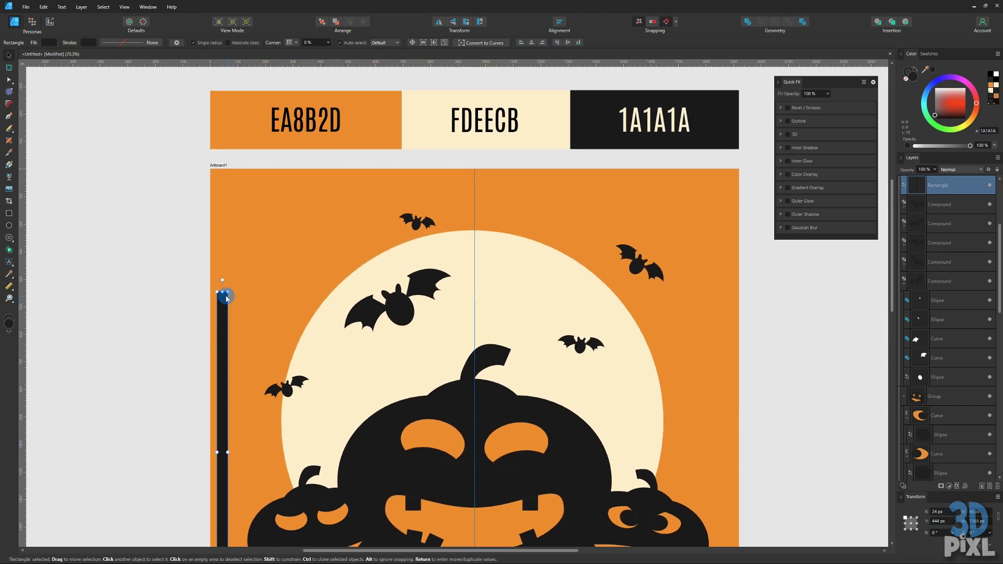
left_click_drag(222, 291, 222, 421)
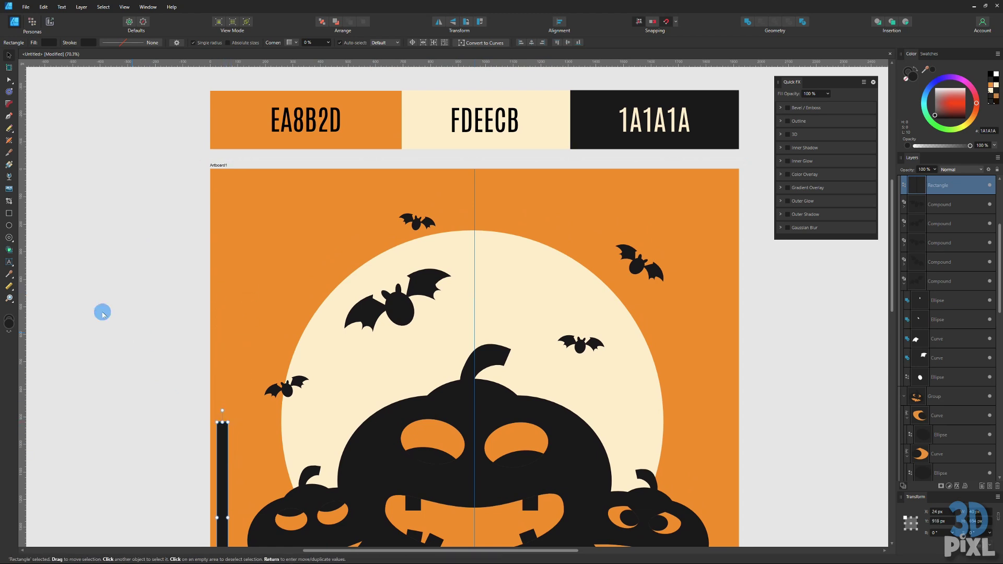
- Draw a thin bar near the upper left, duplicate it beside itself and select both
left_click(10, 215)
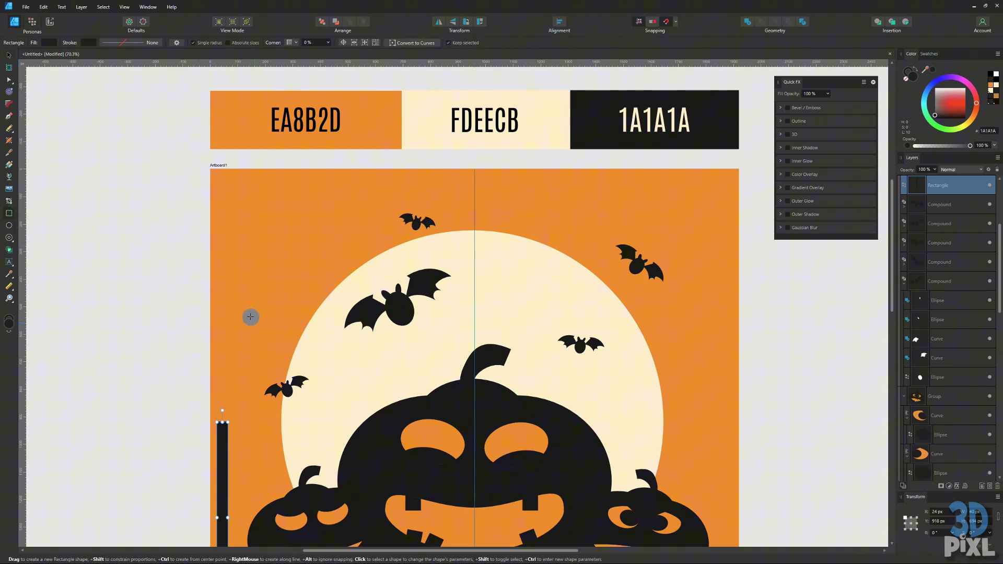
left_click_drag(229, 292, 235, 351)
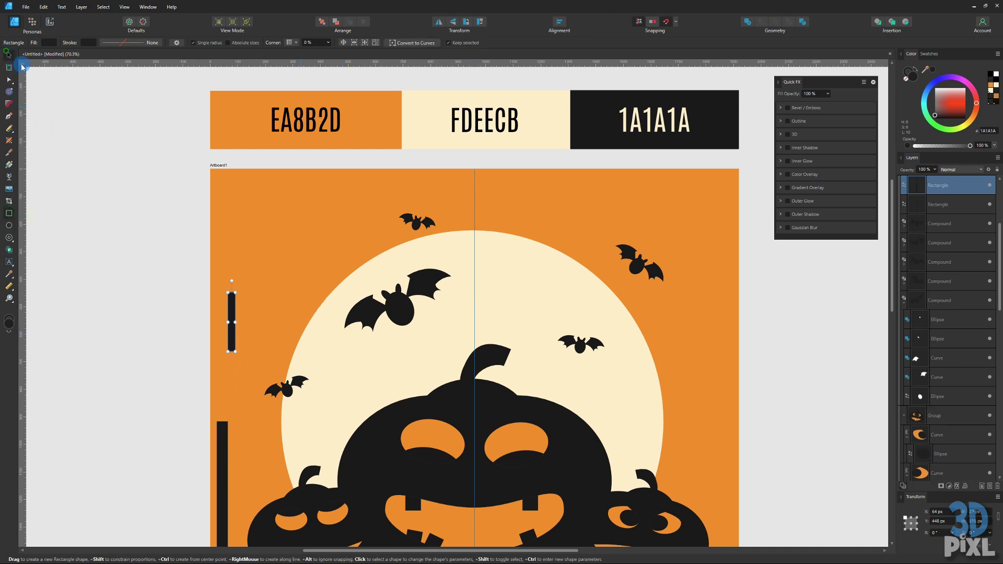
left_click(9, 55)
right_click(232, 309)
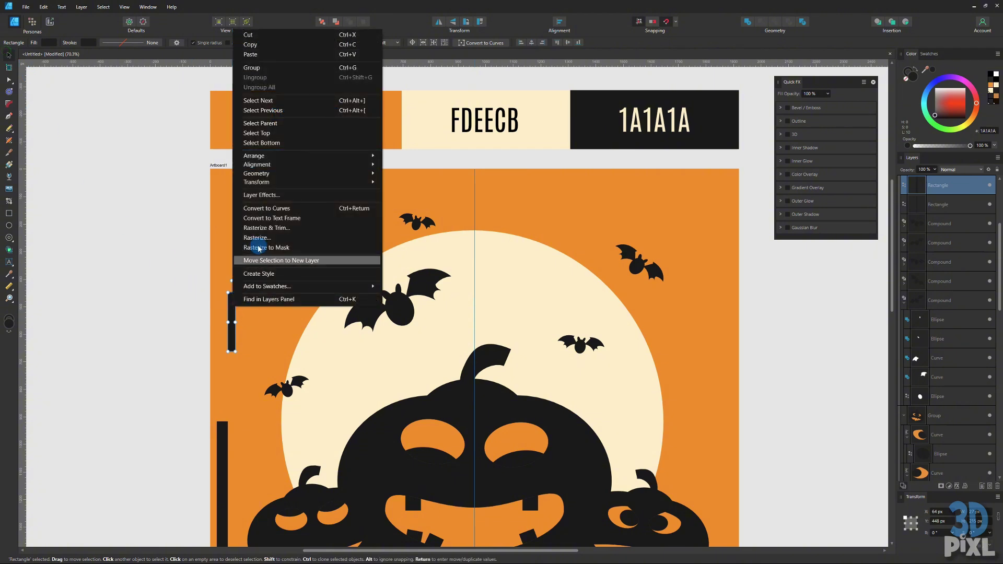
left_click(233, 331)
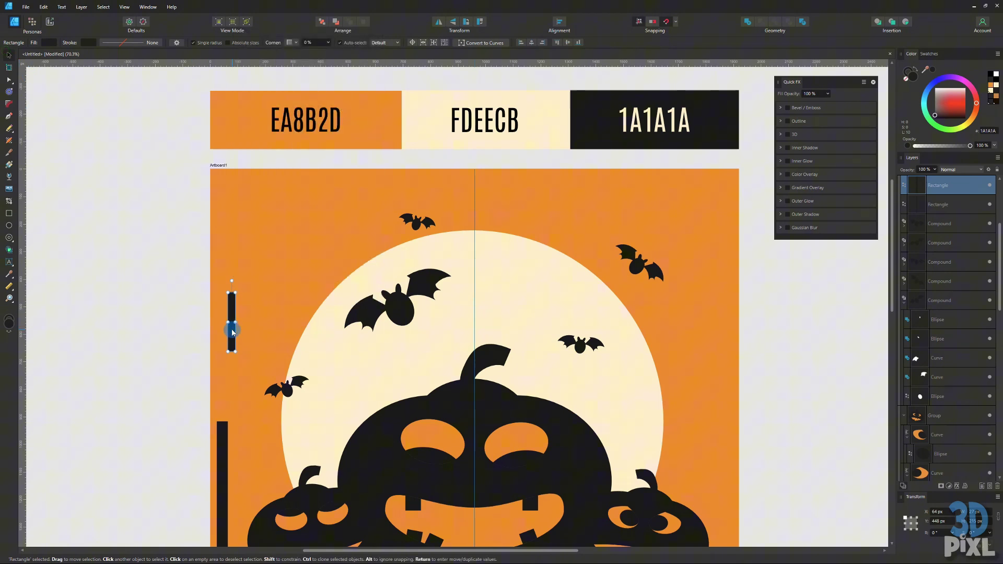
left_click_drag(237, 328, 246, 324)
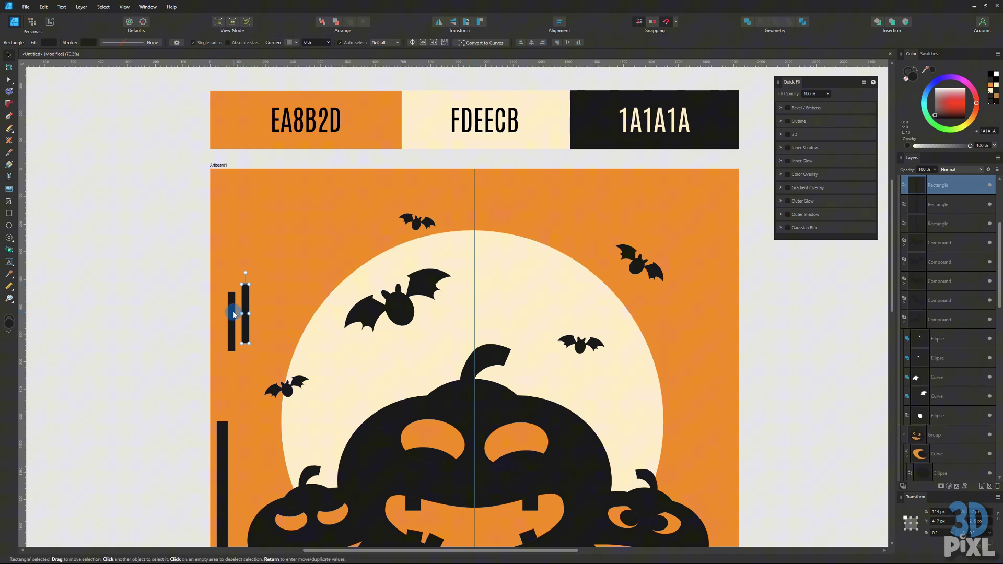
left_click(234, 315, "shift")
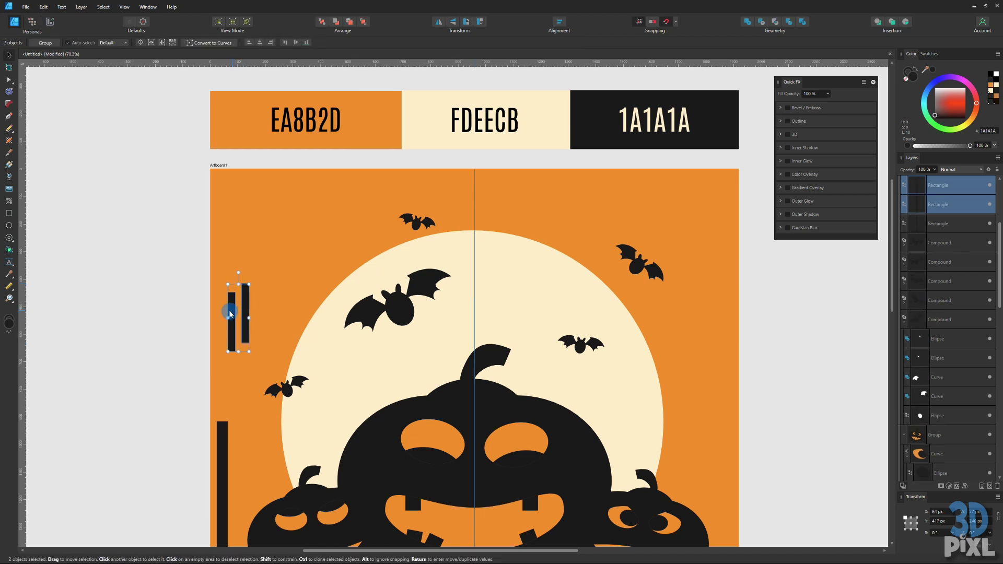
- Combine the two bars into a compound and thin them with an inward contour of about -11 px
left_click(81, 7)
left_click(120, 52)
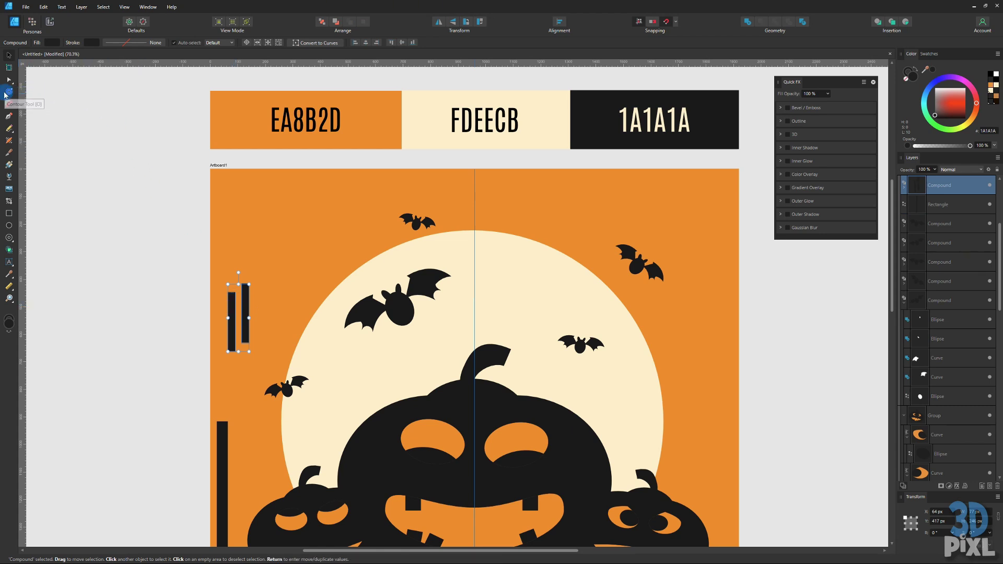
left_click(9, 93)
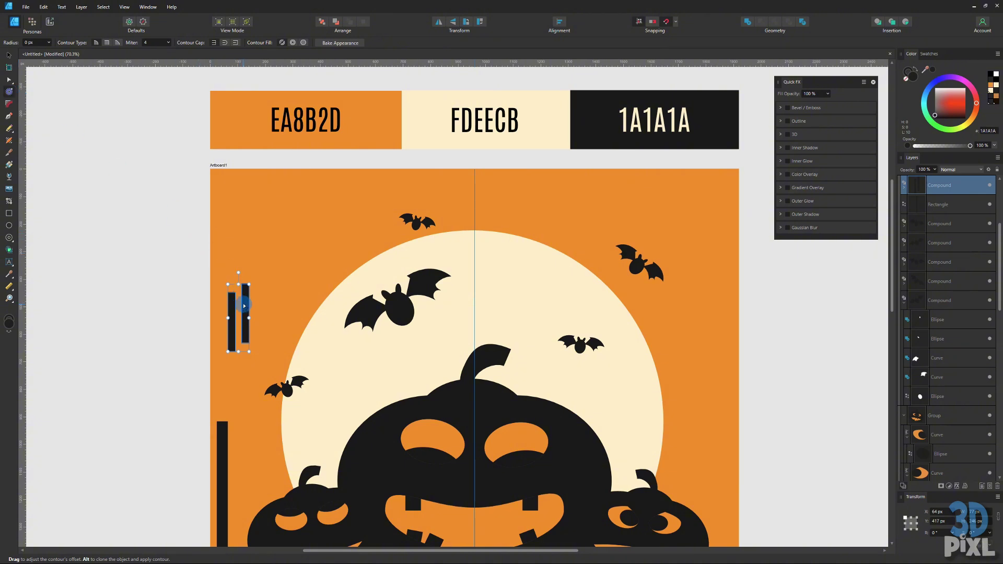
left_click_drag(243, 305, 241, 304)
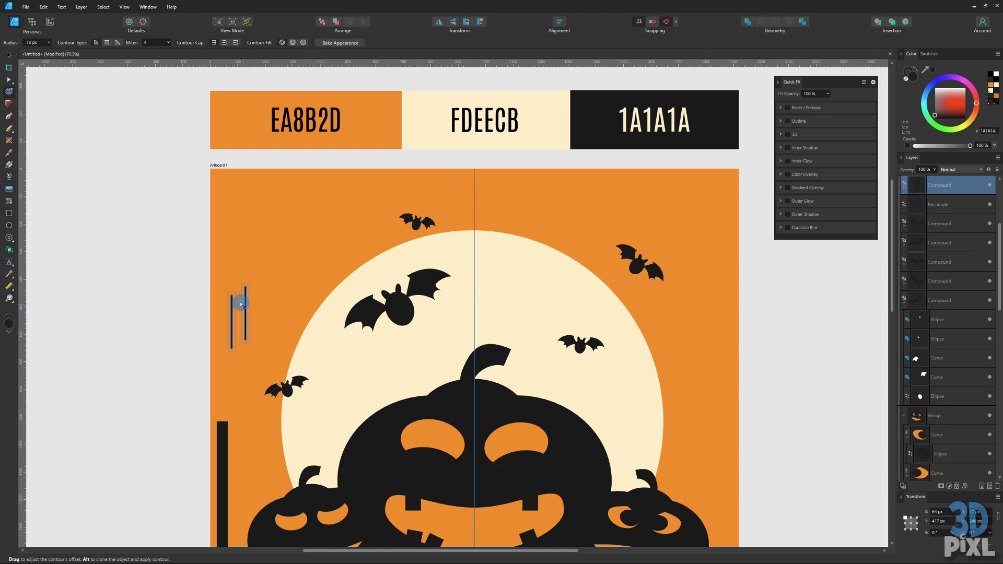
scroll(241, 304, "up", 5)
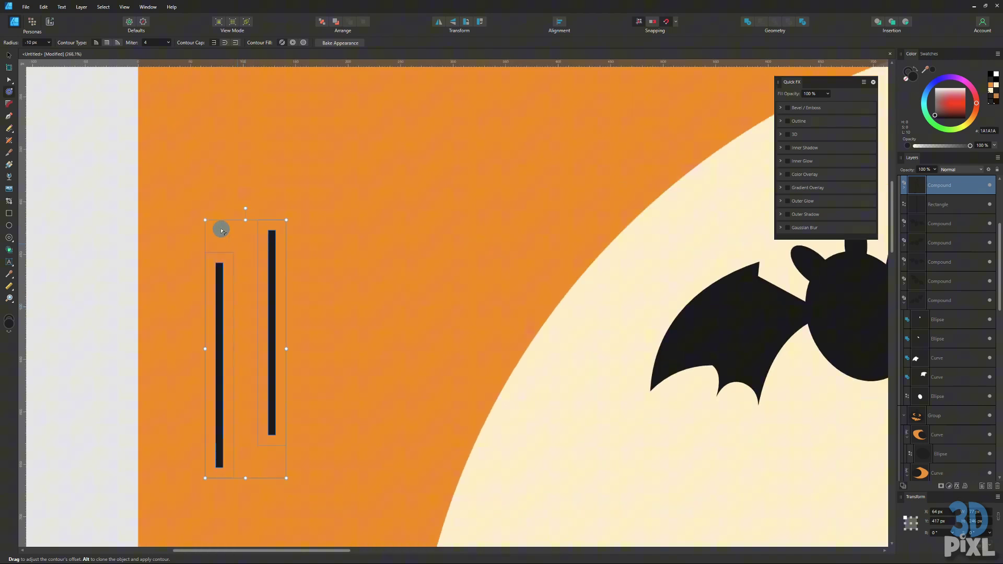
left_click(4, 55)
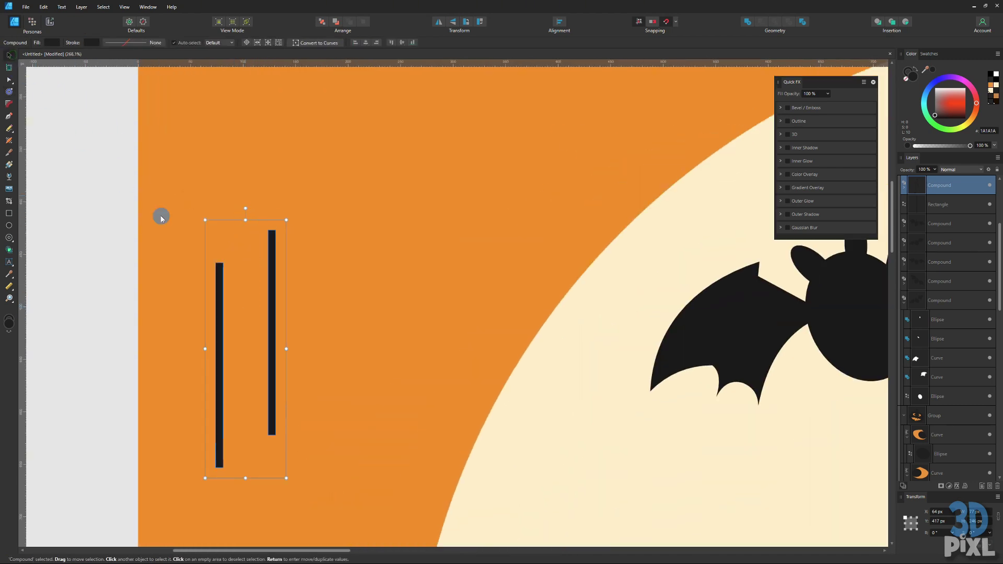
- Inside the compound, move the right bar left, tilt it, raise it and shorten its top
double_click(273, 290)
left_click_drag(272, 291, 244, 258)
left_click_drag(246, 170, 282, 181)
left_click_drag(238, 321, 266, 202)
left_click_drag(286, 110, 269, 177)
- Place the bar compound on the trunk's top and stretch it taller to align
scroll(233, 378, "down", 5)
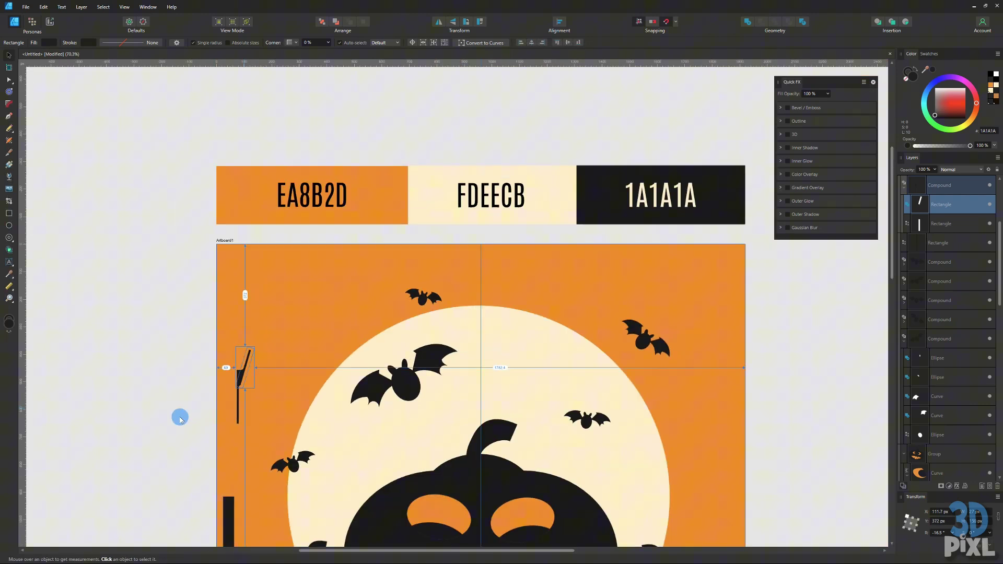
scroll(167, 402, "down", 2)
left_click(137, 318)
left_click_drag(197, 263, 217, 277)
left_click_drag(204, 314, 207, 337)
- Clone a slanted bar further up the branch and make another slanted bar narrower
scroll(195, 328, "up", 3)
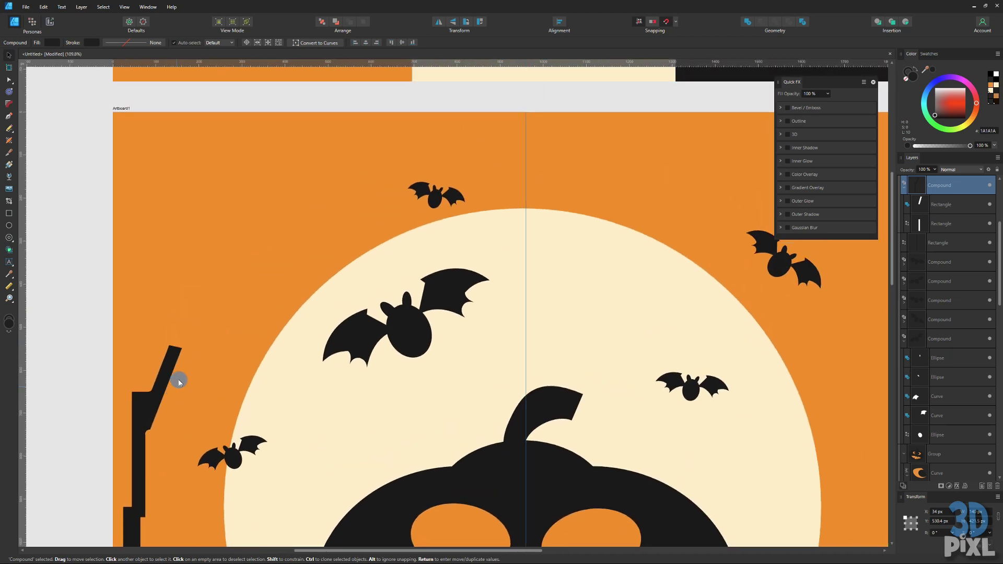
double_click(176, 356)
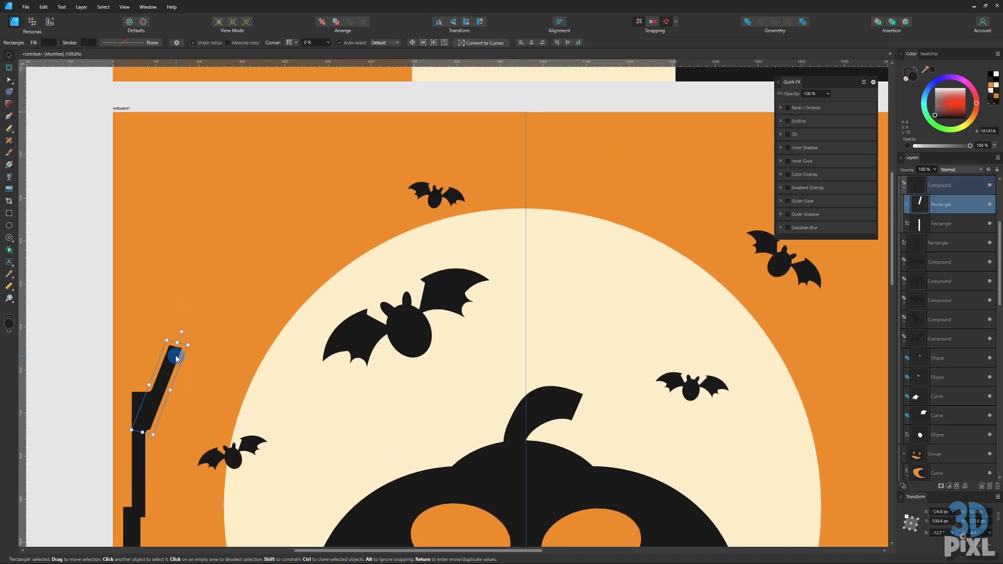
mouse_move(176, 357)
left_mouse_down()
mouse_move(248, 231)
mouse_move(284, 224)
mouse_move(281, 245)
mouse_move(258, 263)
left_mouse_up()
left_click(218, 307)
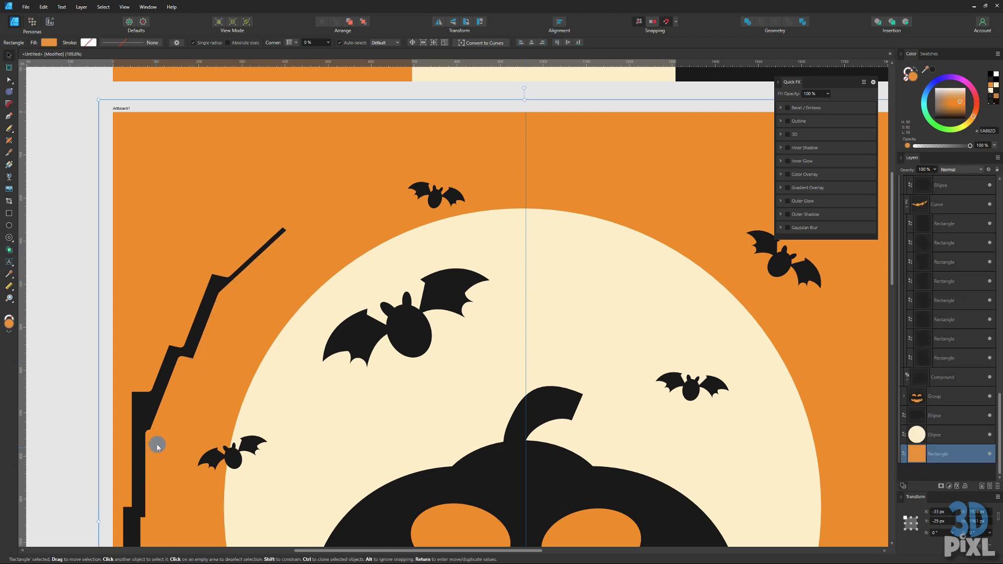
double_click(155, 415)
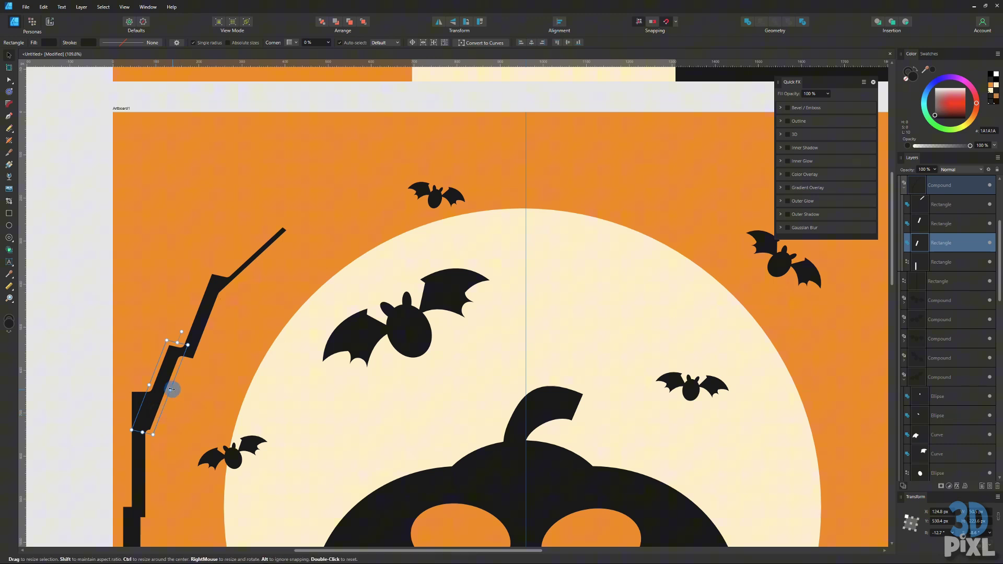
left_click_drag(169, 388, 172, 387)
left_click(251, 329)
scroll(293, 287, "down", 3)
scroll(313, 214, "down", 1)
- Duplicate the branch, raise it, rotate it counter-clockwise and scale it smaller
left_click(262, 190)
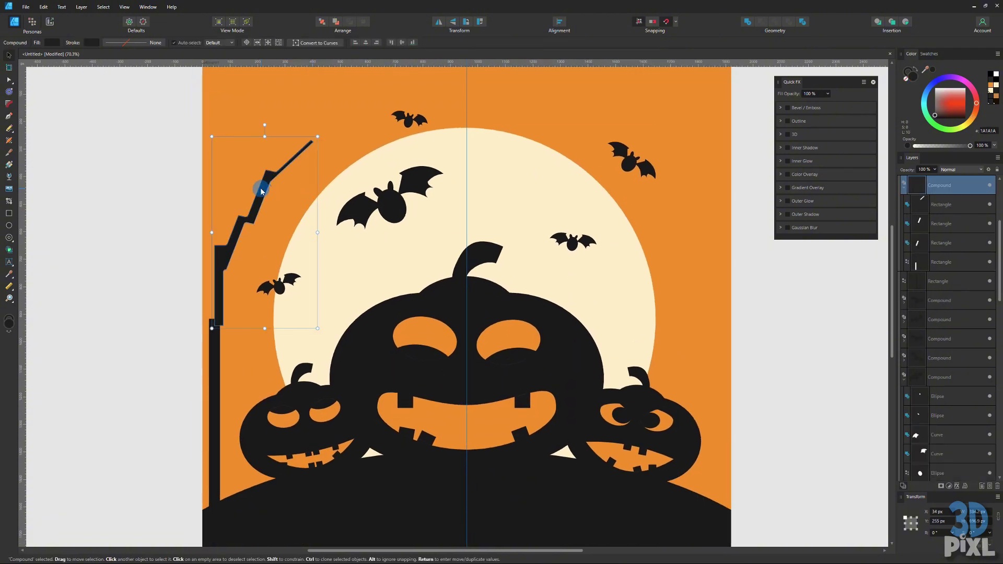
key("ctrl+j")
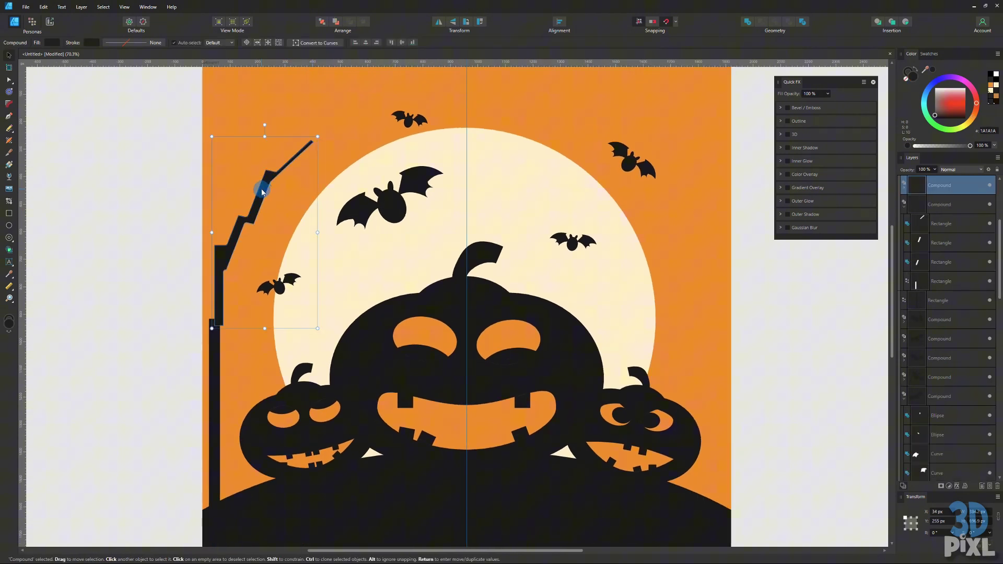
left_click_drag(265, 192, 267, 146)
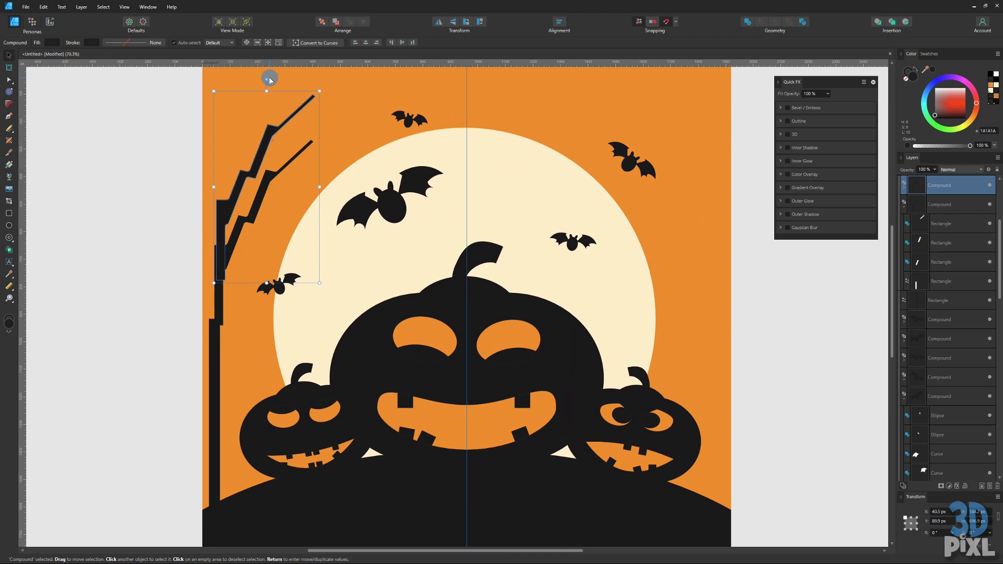
left_click_drag(267, 79, 243, 79)
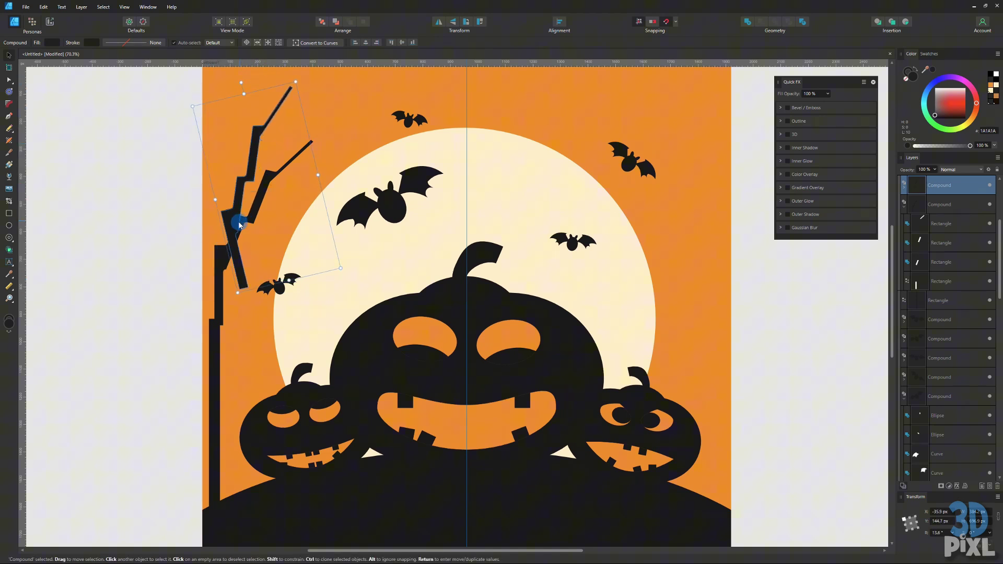
mouse_move(231, 199)
left_mouse_down()
mouse_move(226, 164)
mouse_move(226, 185)
left_mouse_up()
scroll(262, 209, "up", 4)
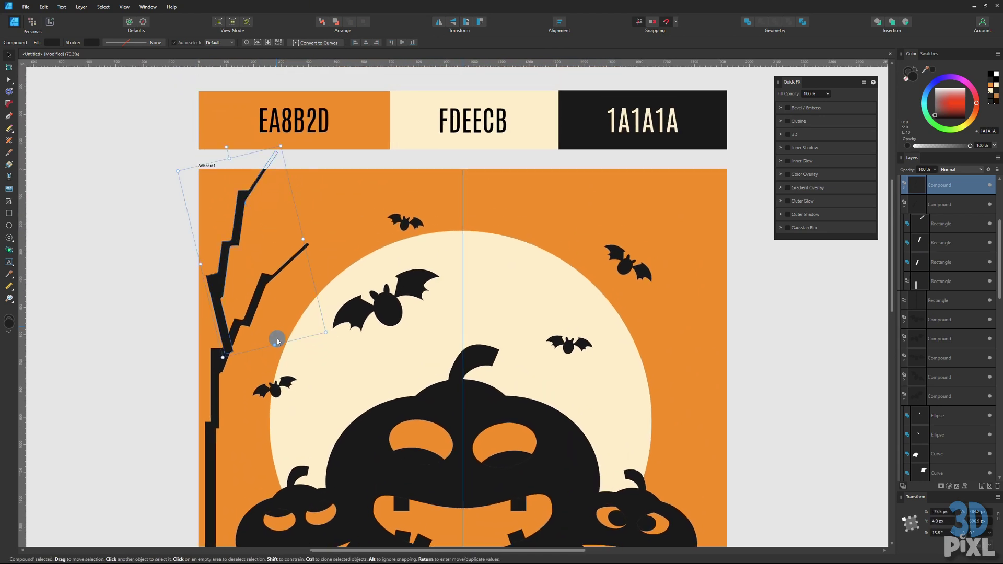
left_click_drag(281, 147, 265, 221)
- Copy the branch into a smaller twig, rotate it shallower and place it on the branch
left_click(159, 283)
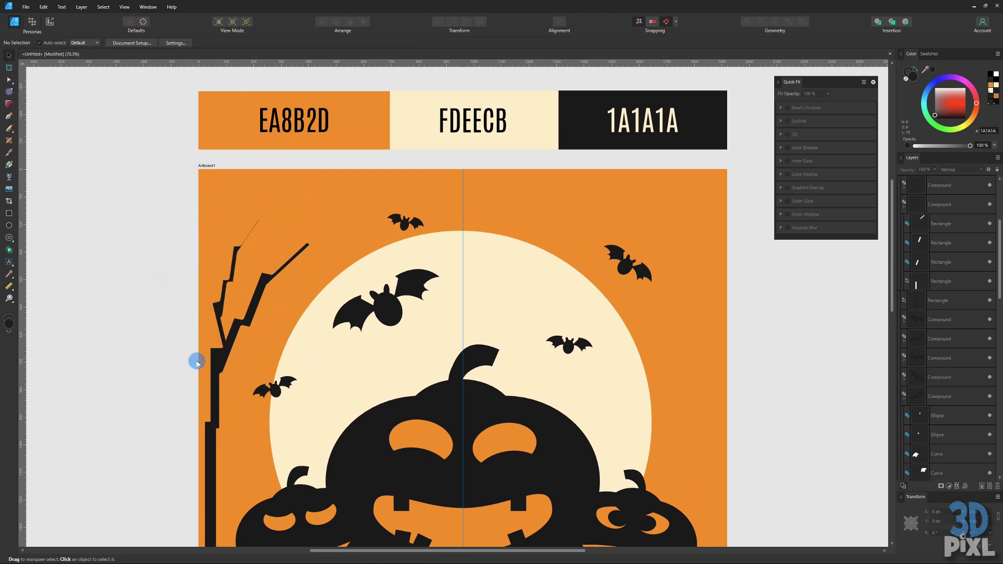
left_click_drag(176, 383, 128, 269)
left_click(186, 233)
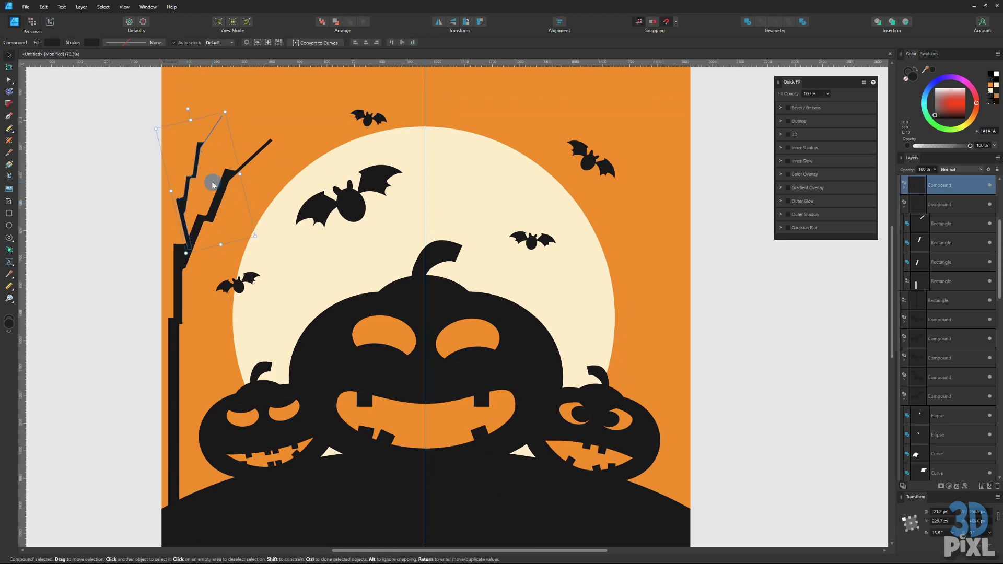
left_click_drag(191, 163, 242, 182, "ctrl")
left_click_drag(238, 126, 288, 182)
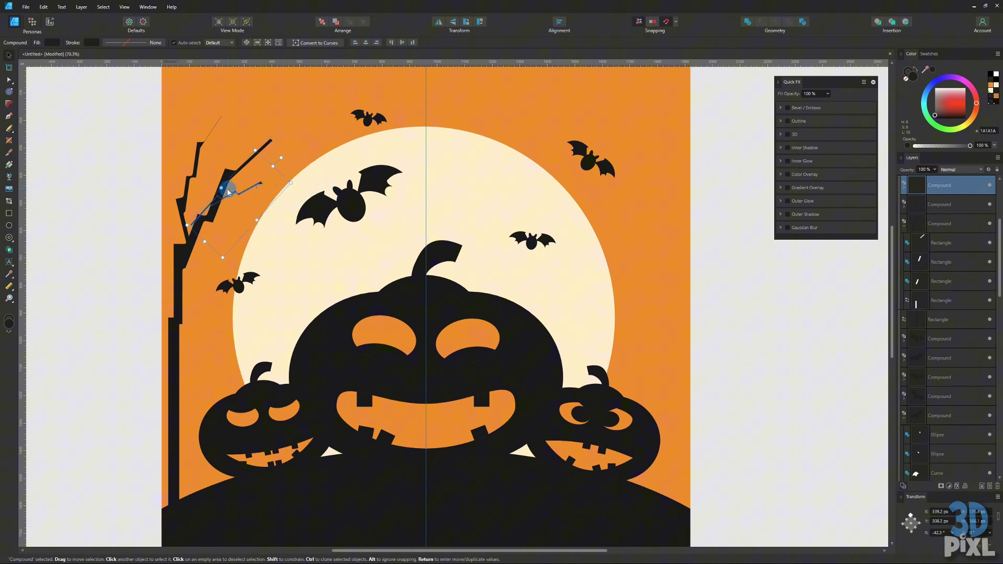
mouse_move(233, 196)
left_mouse_down()
mouse_move(258, 181)
mouse_move(258, 143)
left_mouse_up()
left_click_drag(307, 105, 264, 123)
left_click_drag(243, 159, 237, 139)
left_click(131, 175)
scroll(167, 285, "down", 1)
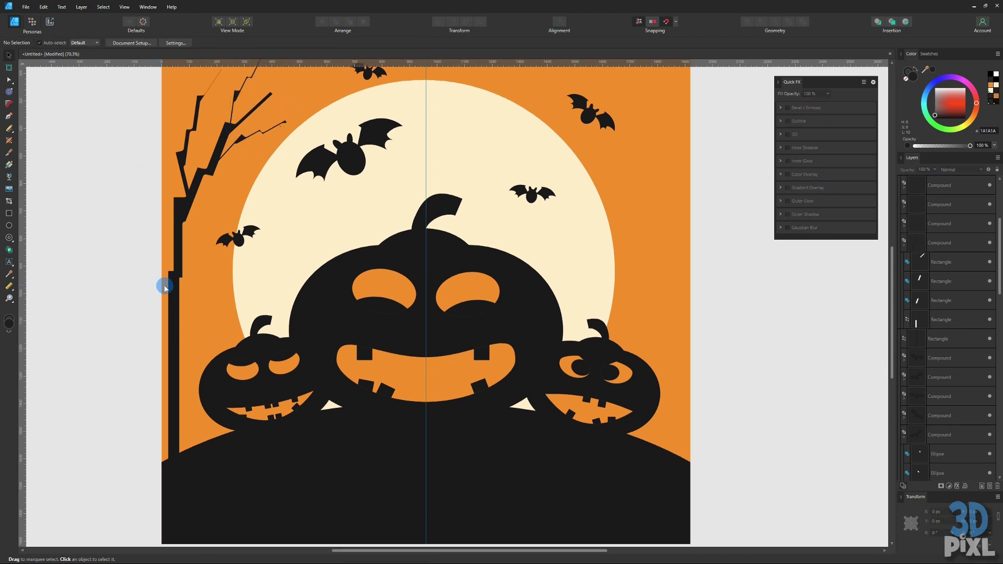
scroll(286, 331, "down", 5)
scroll(286, 331, "up", 8)
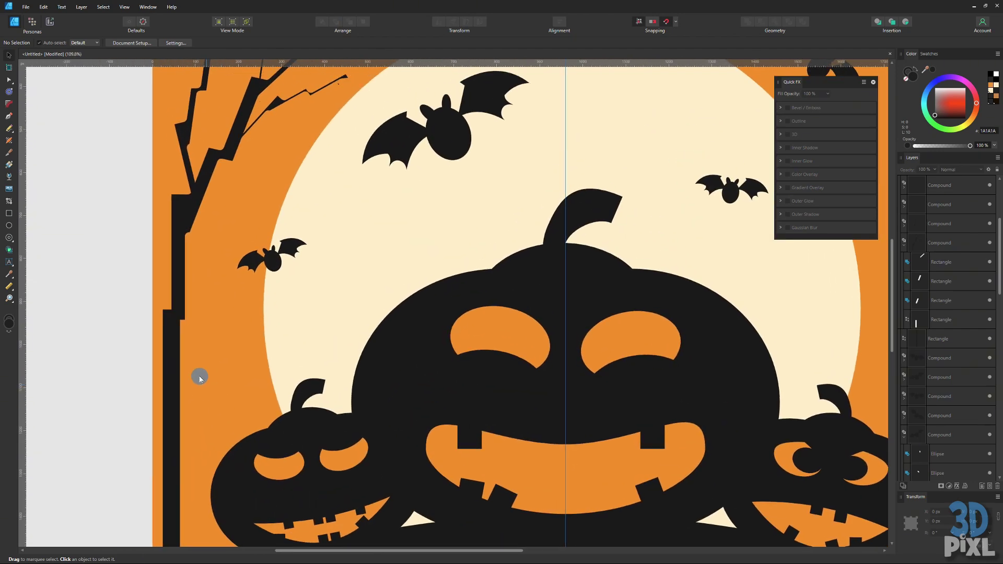
- Widen the trunk rectangle and add a tall black bar over the trunk, duplicated and offset
left_click(173, 326)
key("a")
left_click(178, 438)
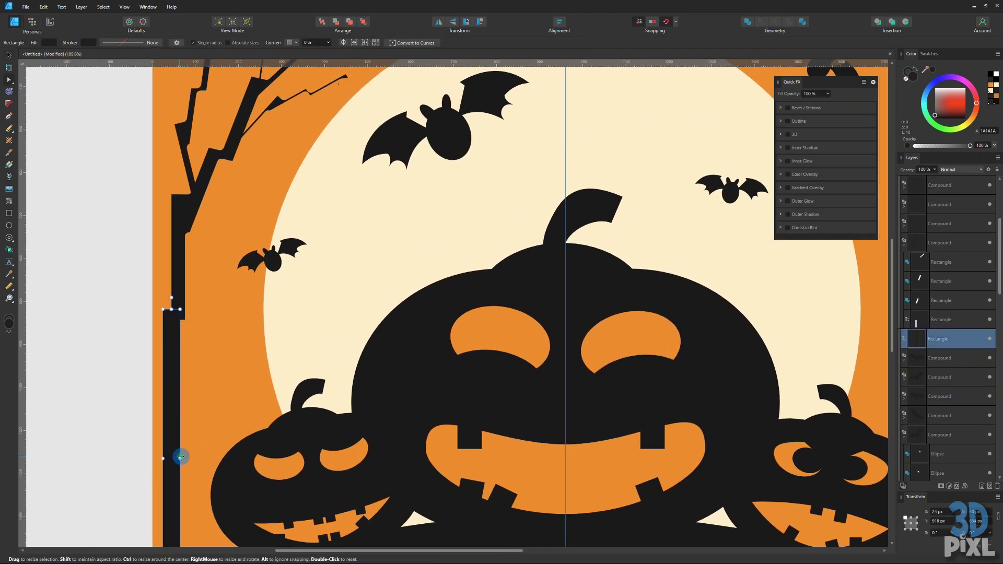
left_click_drag(182, 457, 184, 454)
left_click(123, 399)
left_click(186, 396)
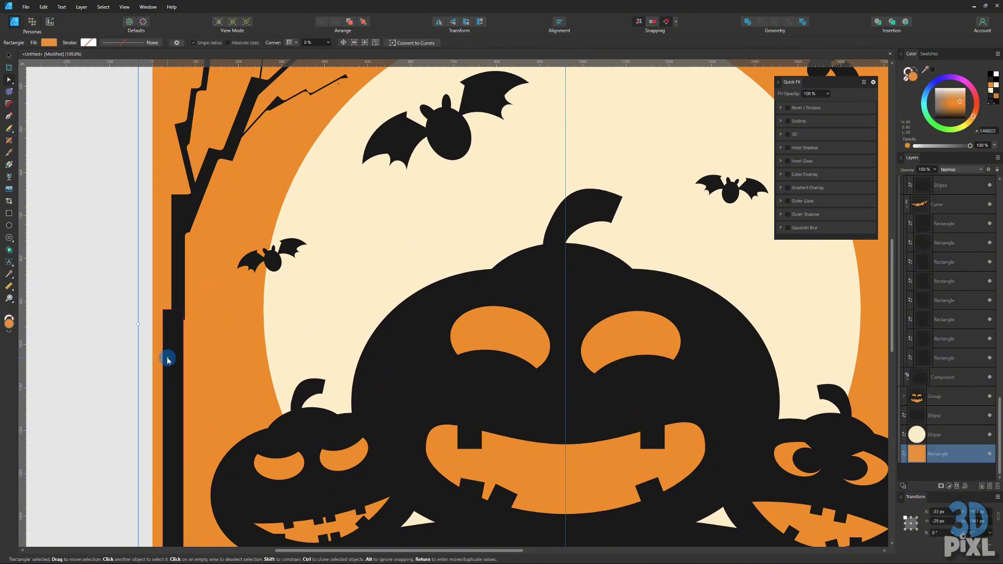
left_click_drag(167, 360, 195, 318)
key("ctrl+j")
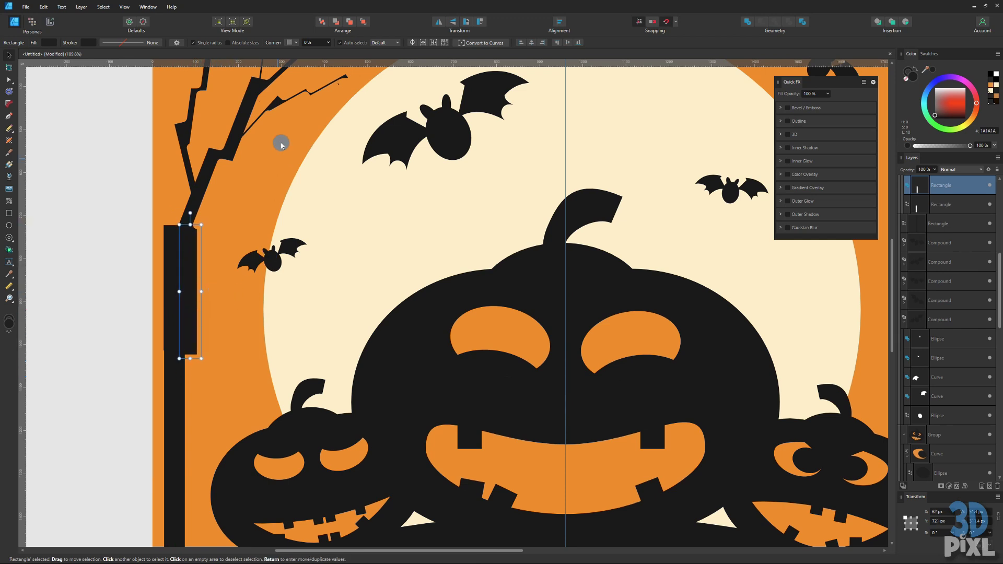
- Give the duplicated bar rounded corners and adjust the corner radius
left_click(293, 43)
left_click(299, 61)
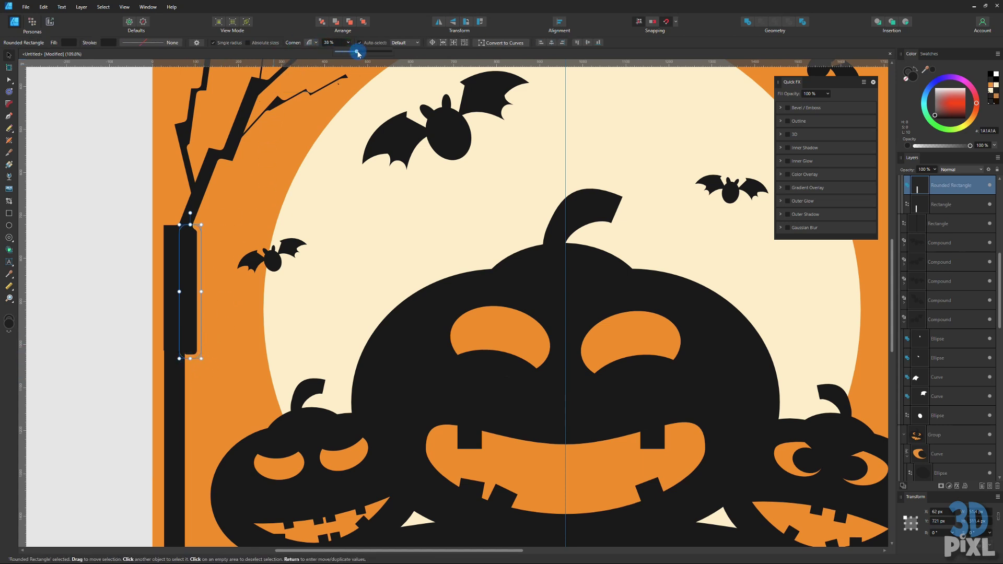
mouse_move(379, 53)
left_mouse_down()
mouse_move(331, 51)
mouse_move(371, 50)
left_mouse_up()
left_click(138, 276)
- Inside the trunk compound, shift the rounded strip left and the rectangle right and down
left_click(188, 327)
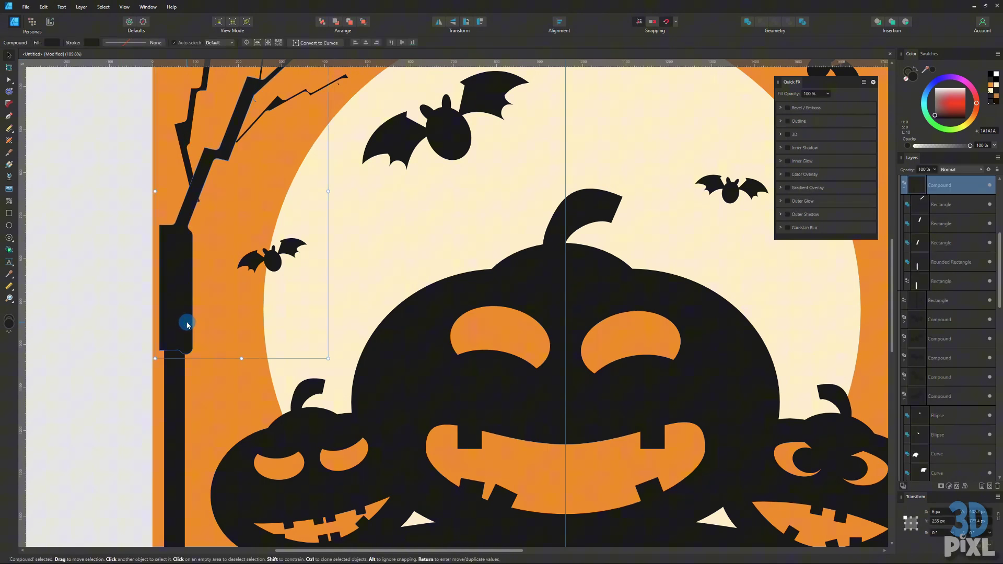
double_click(183, 336)
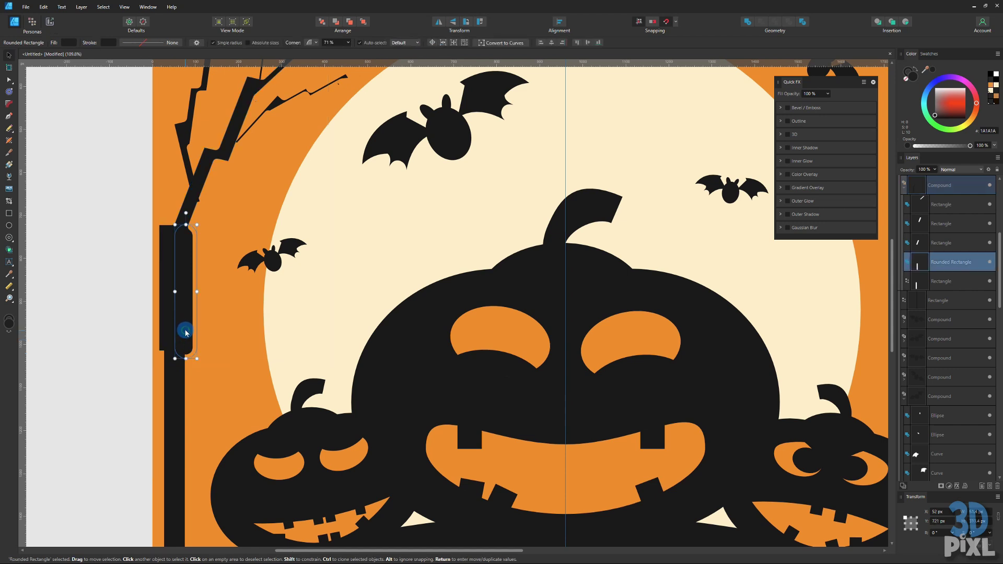
left_click_drag(188, 329, 182, 329)
left_click(165, 308)
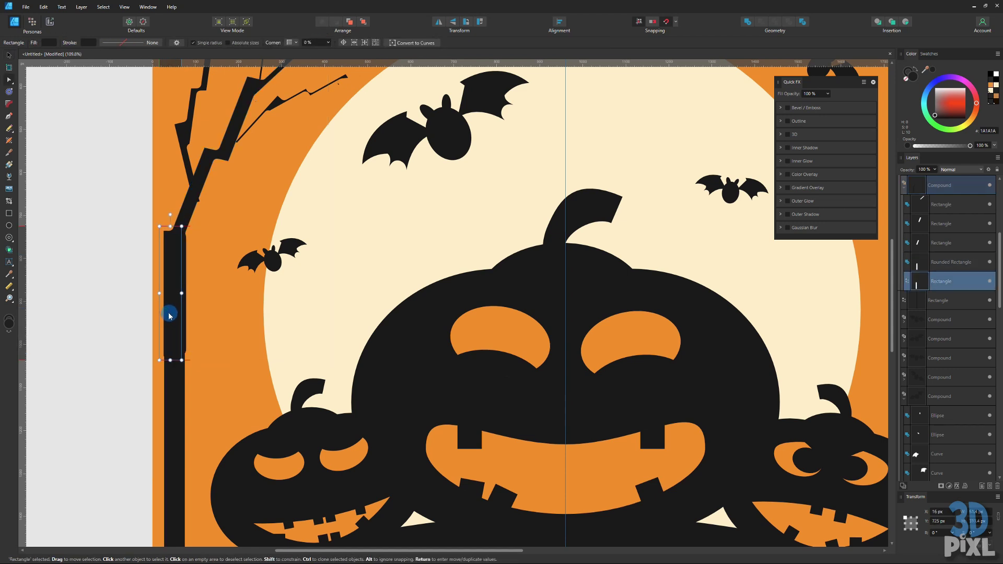
left_click_drag(171, 283, 176, 301)
left_click(125, 286)
- Zoom out with the Move Tool to view the whole poster
scroll(125, 286, "down", 3)
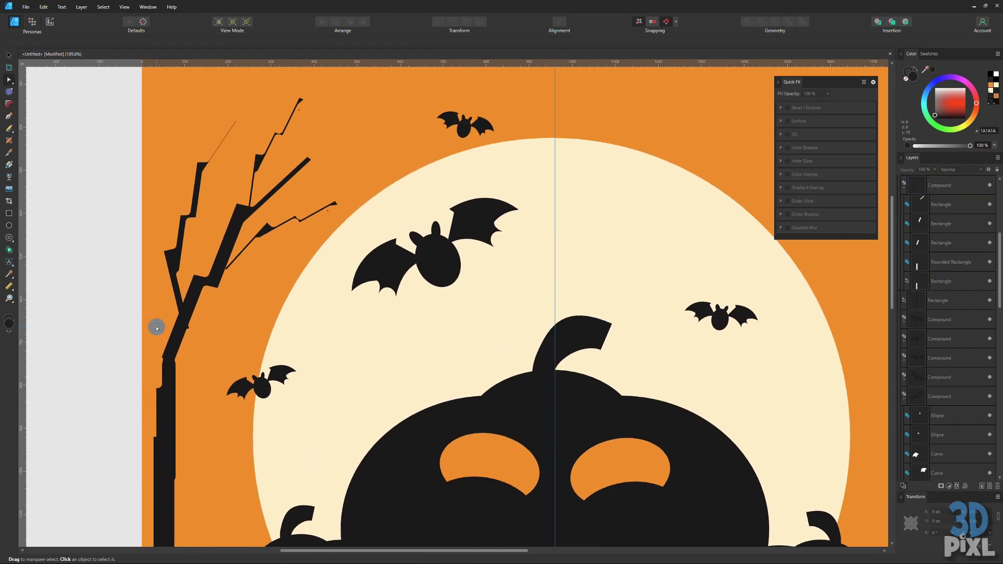
scroll(274, 309, "down", 3)
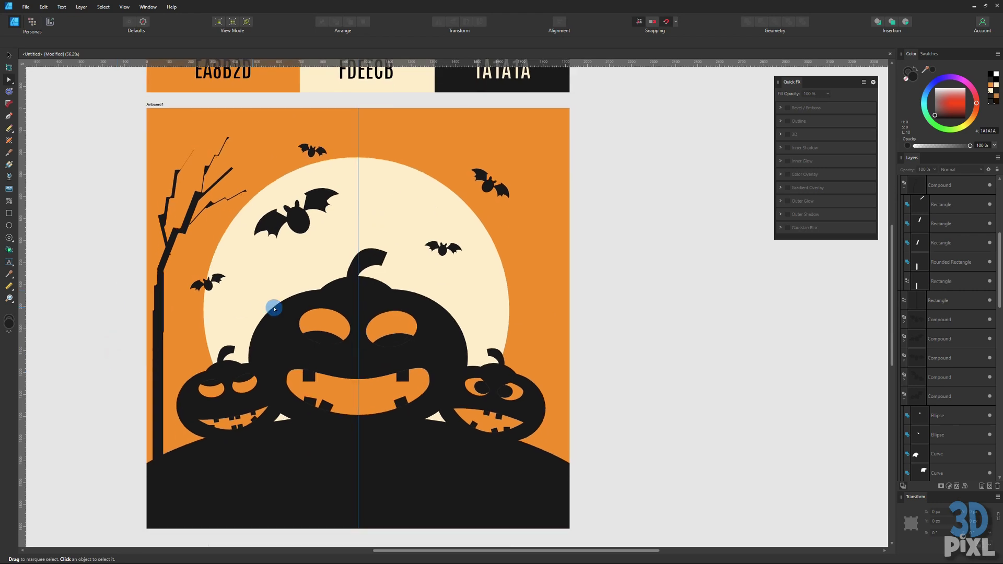
left_click(216, 189)
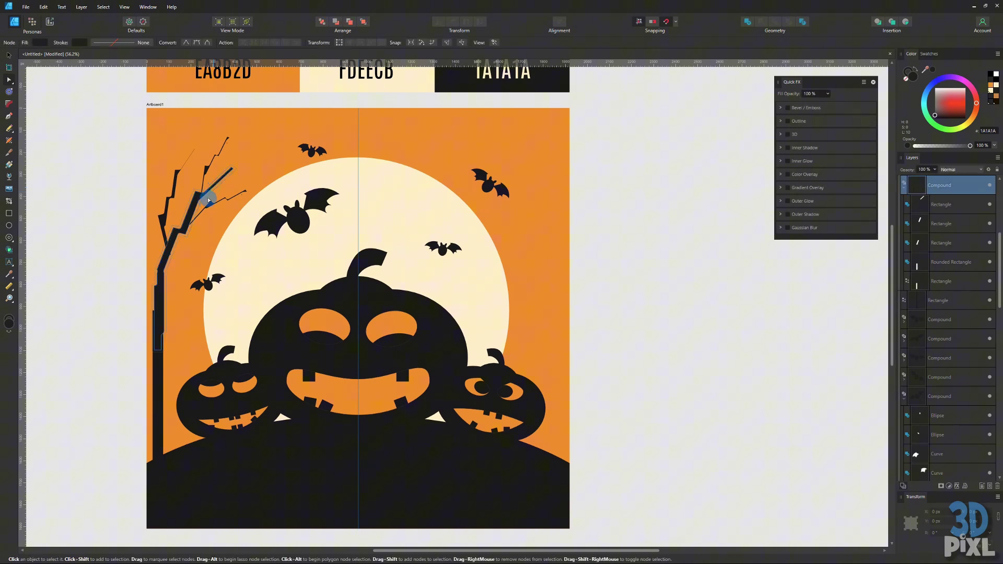
left_click(11, 56)
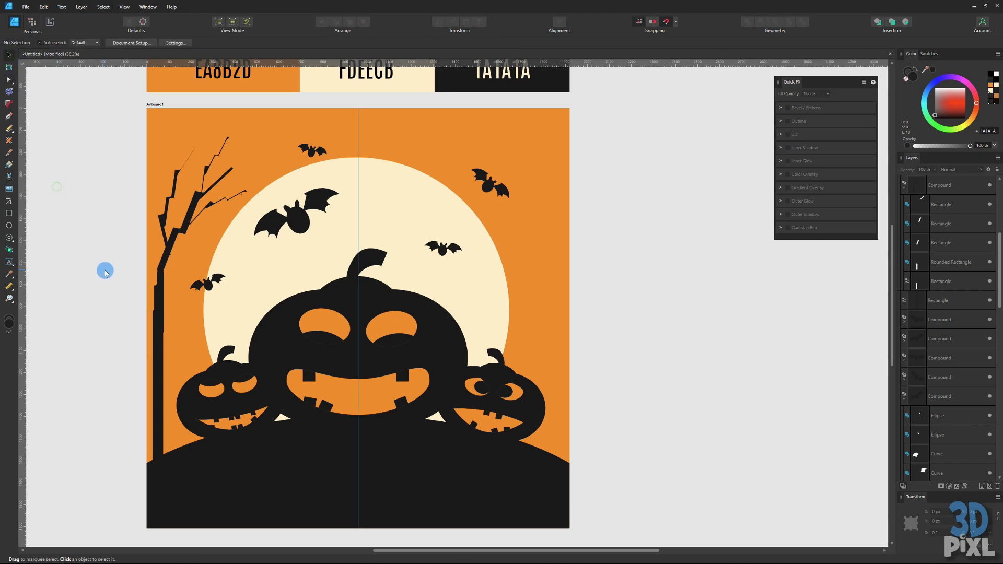
scroll(146, 298, "up", 2)
scroll(145, 298, "down", 3)
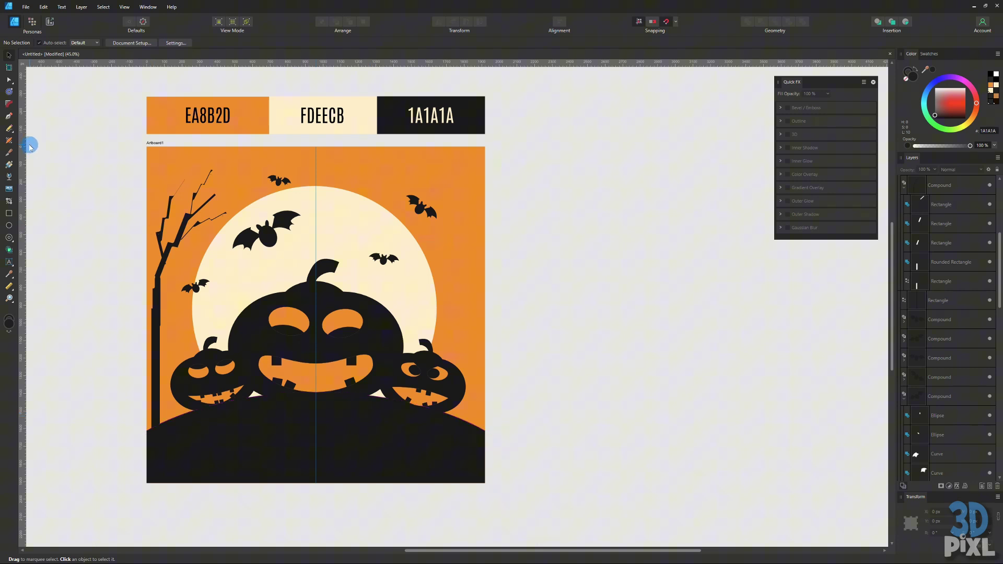
- Paint a bare tree on the right with the Vector Brush: a trunk plus several branches and twigs
mouse_move(13, 133)
left_mouse_down()
mouse_move(31, 139)
mouse_move(35, 154)
left_mouse_up()
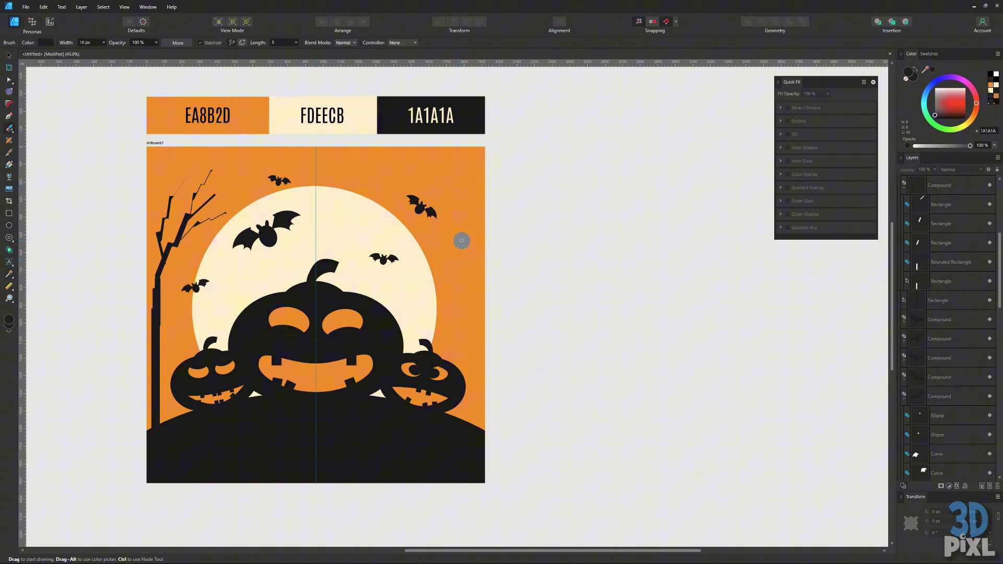
left_click_drag(461, 225, 476, 423)
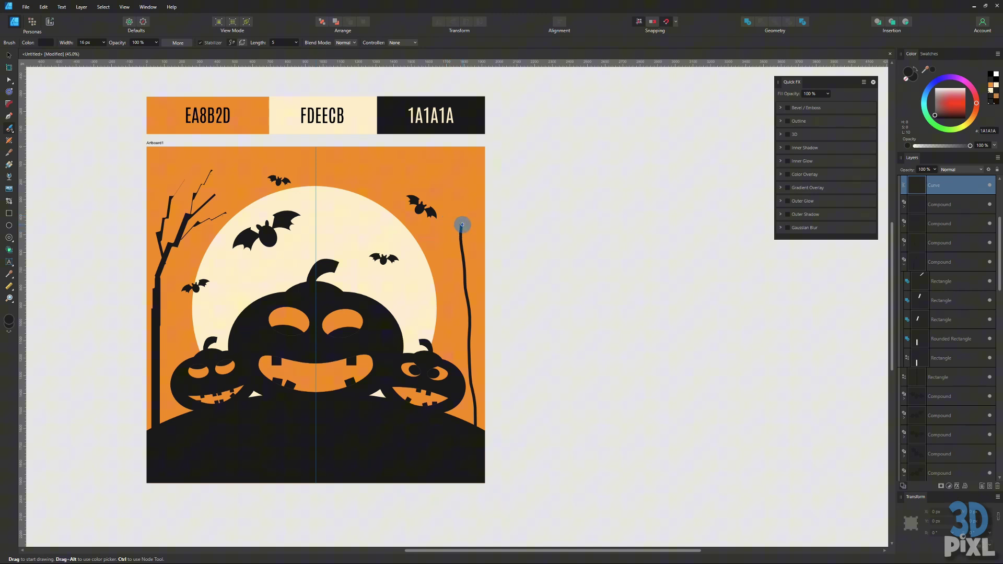
mouse_move(461, 218)
left_mouse_down()
mouse_move(474, 157)
mouse_move(459, 182)
mouse_move(423, 156)
left_mouse_up()
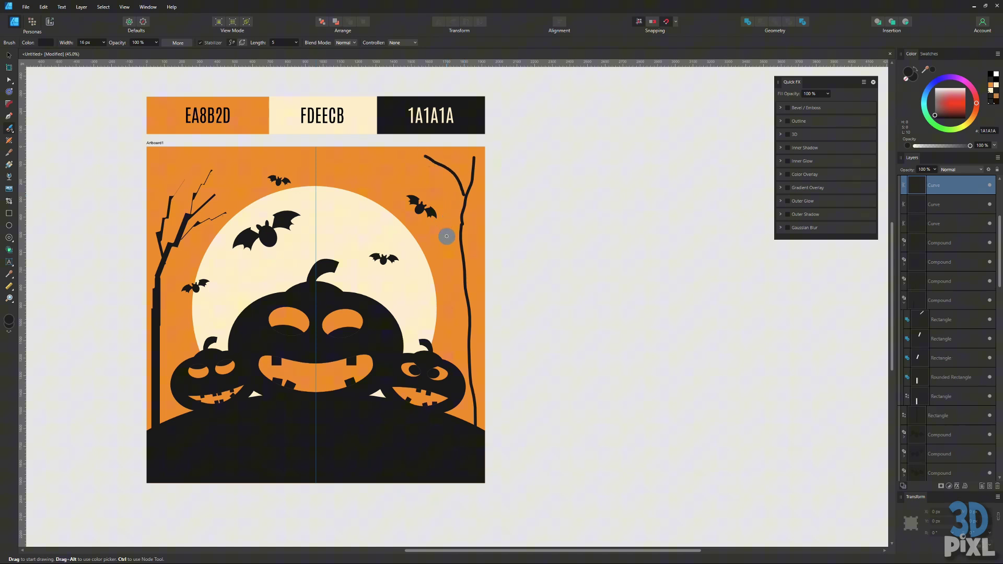
left_click_drag(465, 274, 393, 202)
mouse_move(441, 248)
left_mouse_down()
mouse_move(439, 215)
mouse_move(416, 184)
mouse_move(430, 190)
mouse_move(421, 168)
left_mouse_up()
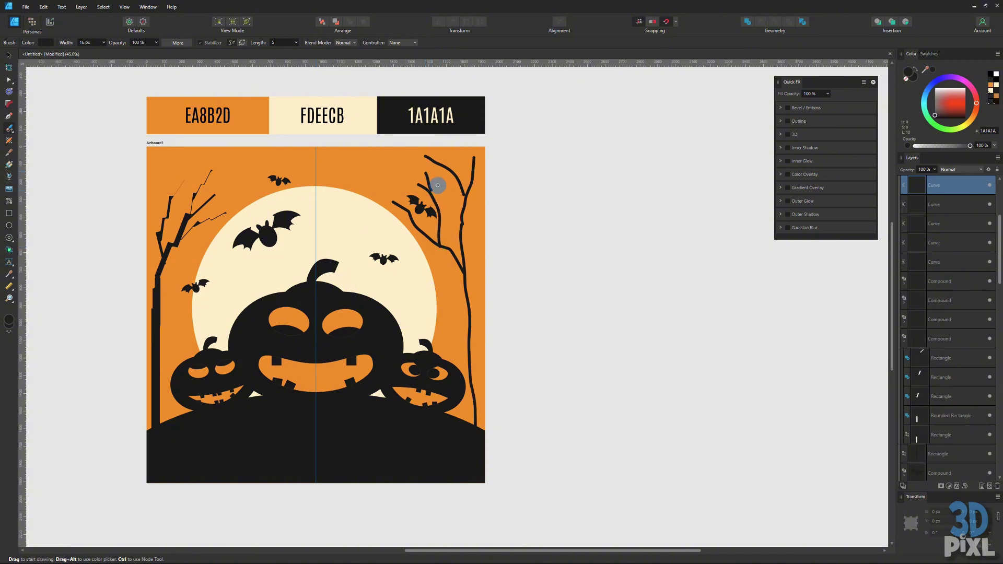
left_click_drag(477, 211, 466, 301)
left_click_drag(468, 232, 468, 233)
- Undo the right tree's strokes and the left tree, then zoom in on the pumpkins
key("v")
key("ctrl+z")
key("ctrl+z")
key("ctrl+z")
key("ctrl+z")
key("ctrl+z")
key("ctrl+z")
key("ctrl+z")
key("ctrl+z")
left_click(193, 239)
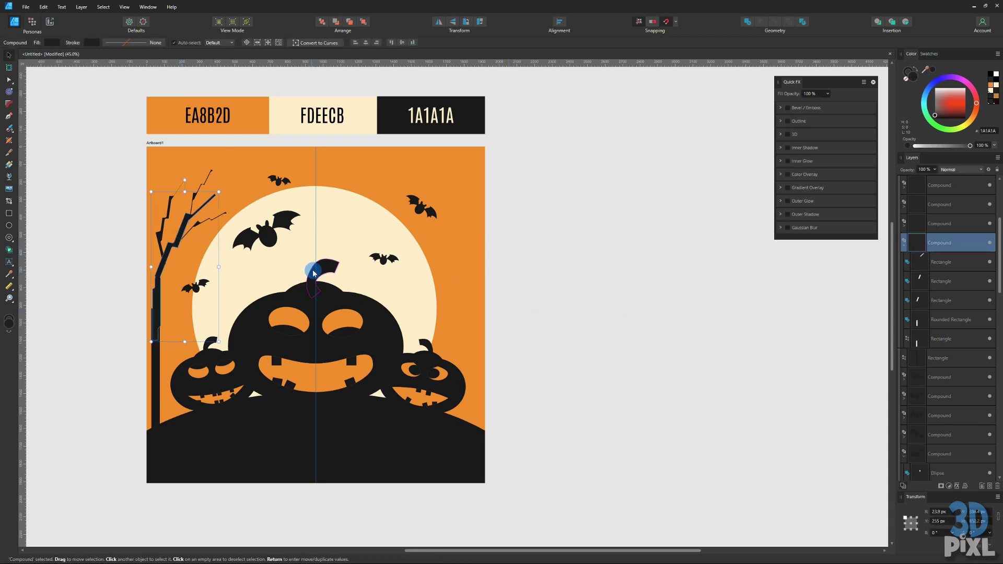
key("ctrl+z")
key("ctrl+z")
key("ctrl+z")
key("ctrl+z")
key("ctrl+z")
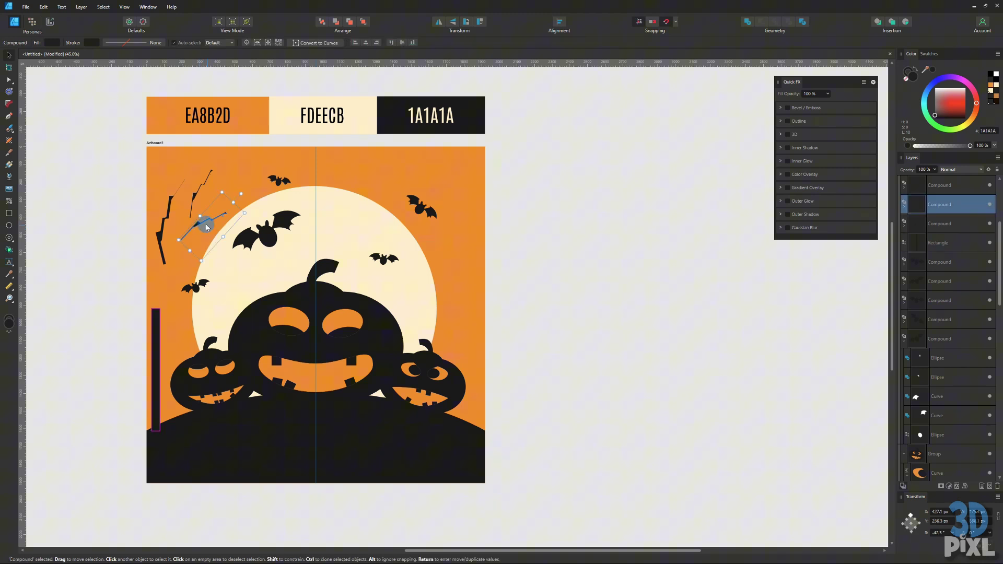
key("ctrl+z")
key("ctrl+z")
key("ctrl+z")
key("ctrl+z")
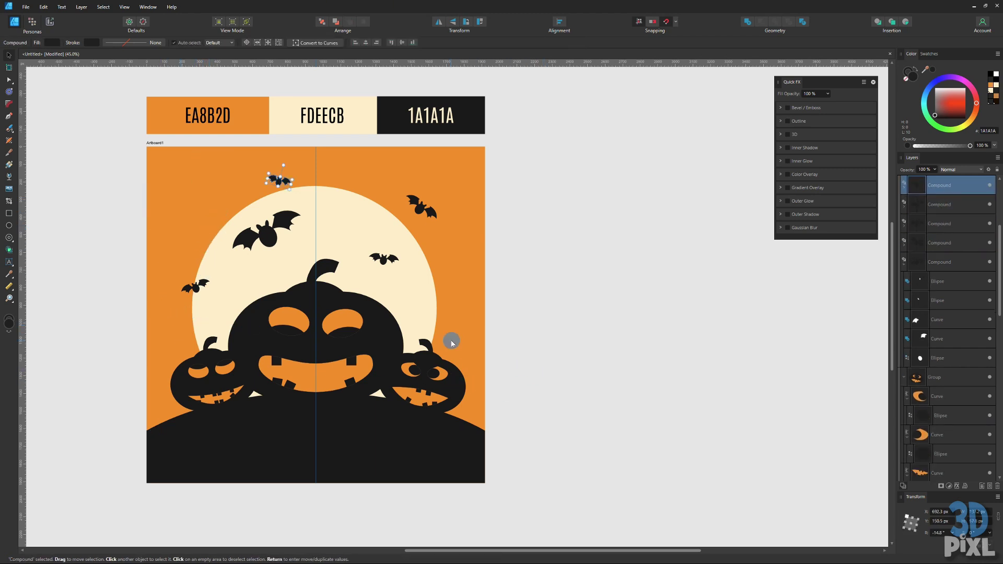
left_click_drag(497, 302, 527, 353)
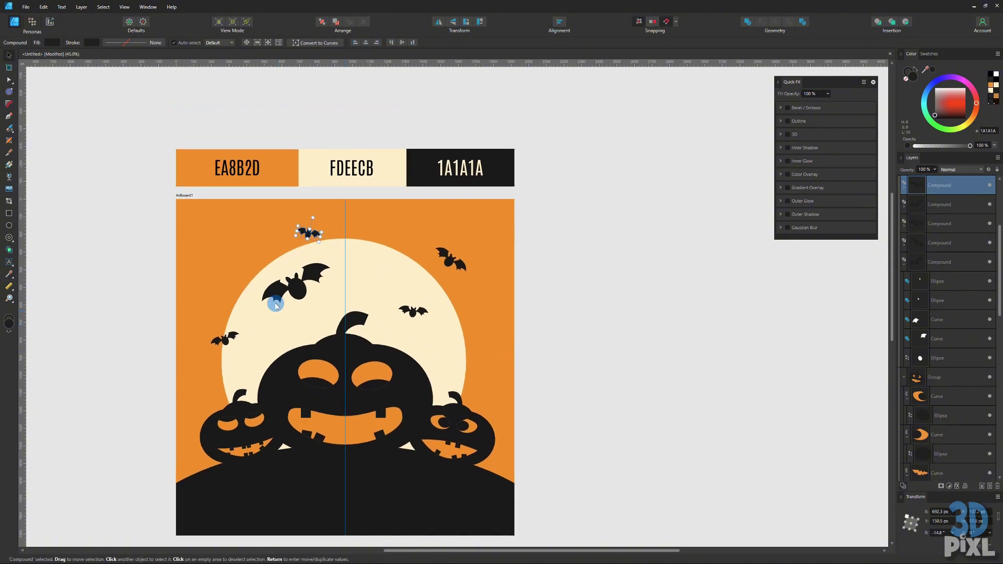
scroll(386, 329, "down", 3)
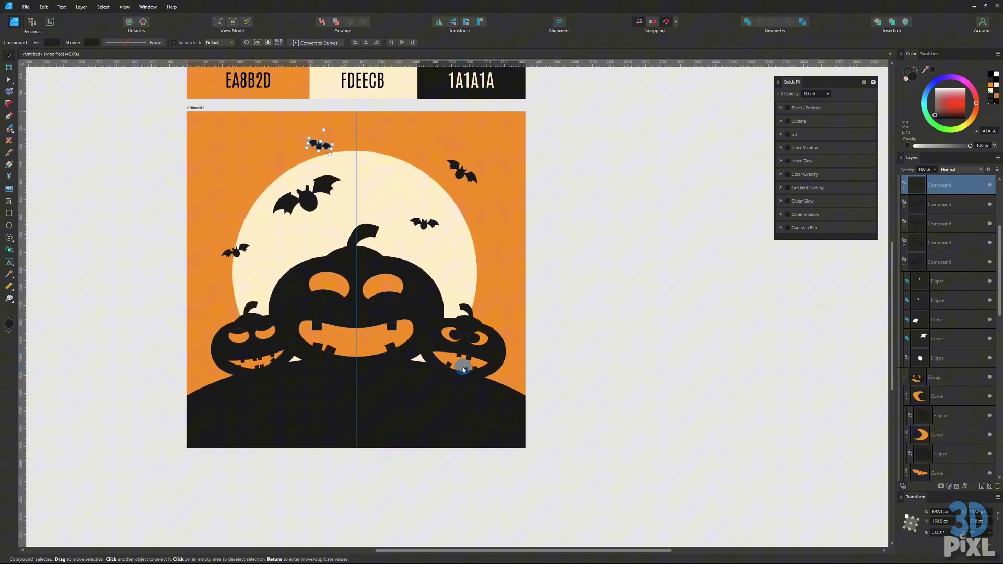
scroll(471, 366, "down", 2)
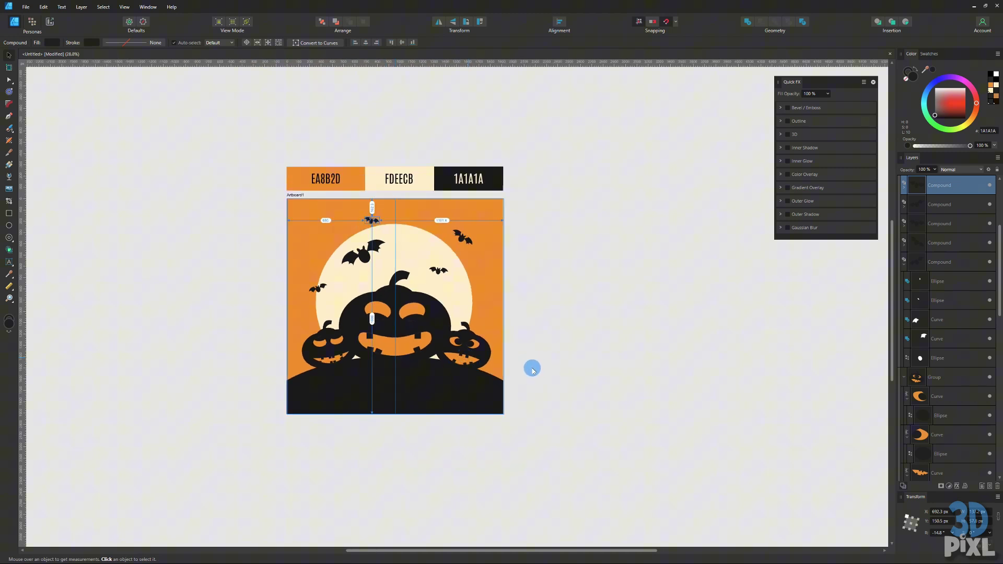
scroll(532, 371, "up", 5)
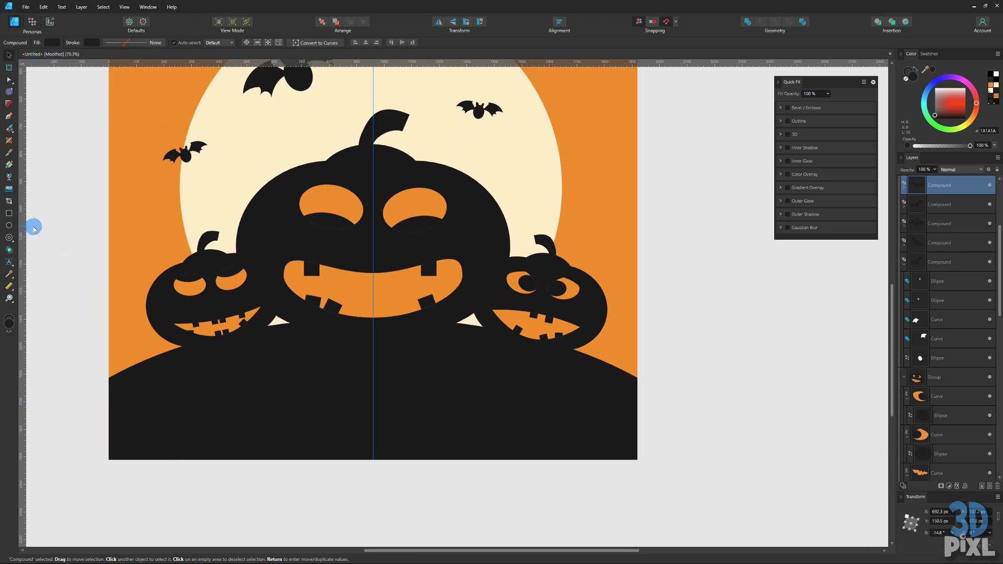
- Type an Artistic Text title 'HALLOWEEN' under the pumpkins and centre it
left_click(9, 262)
left_click(47, 263)
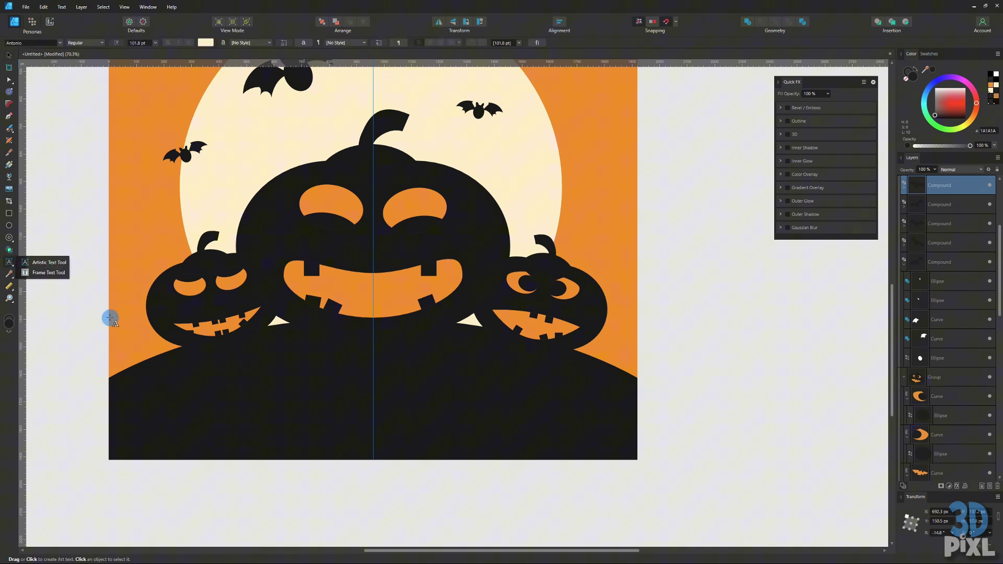
left_click_drag(168, 370, 240, 442)
type("HA")
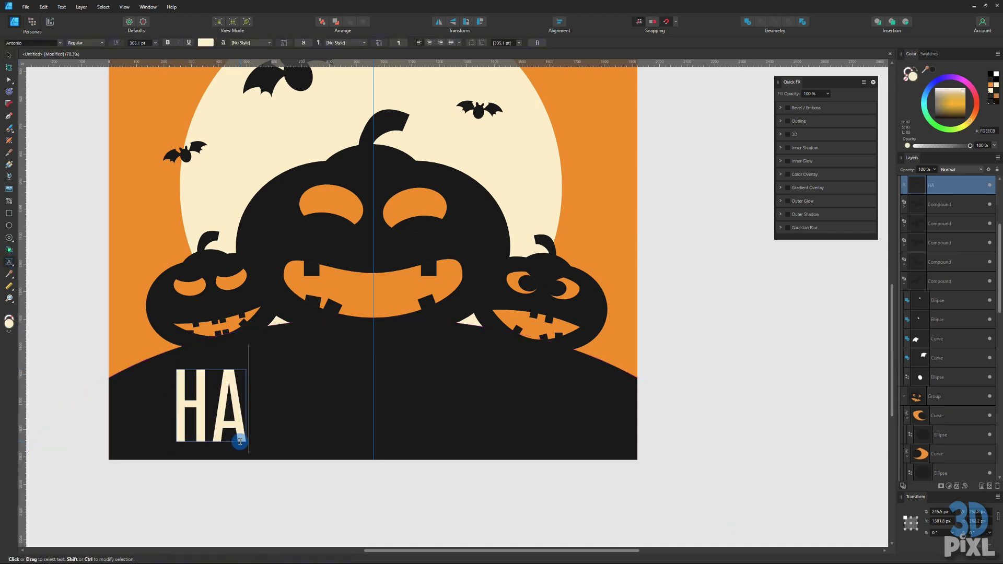
type("KK")
key("BackSpace")
key("BackSpace")
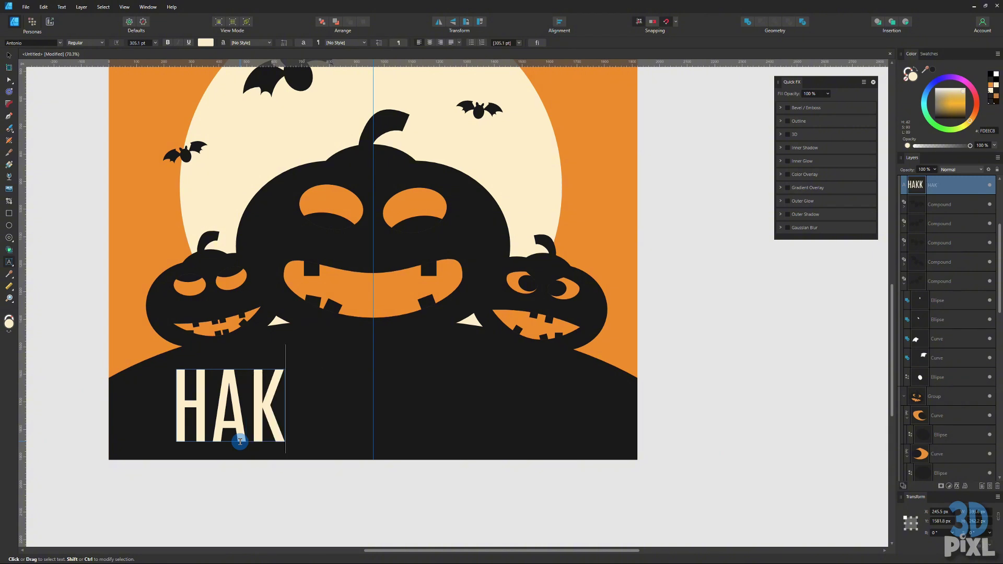
type("LLO")
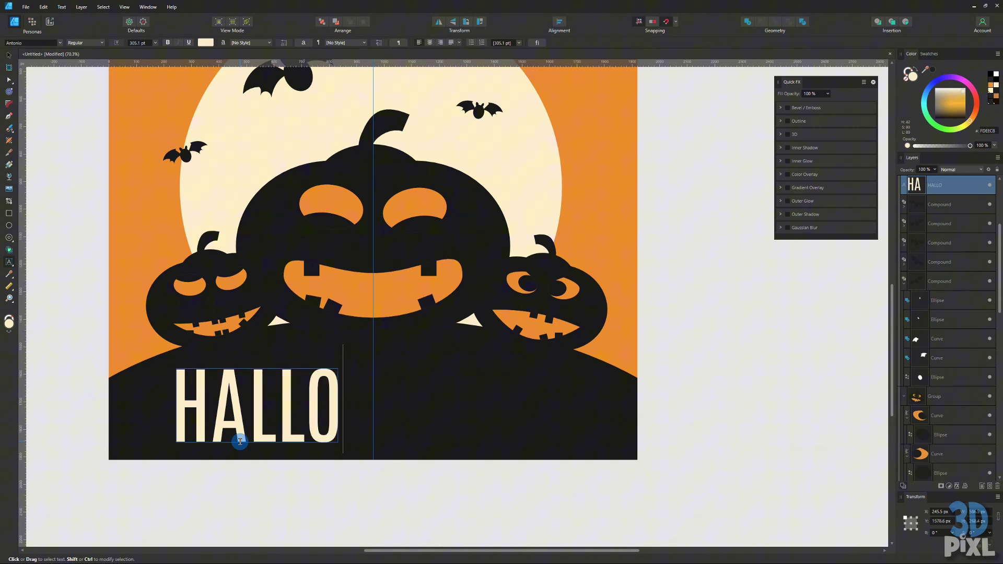
type("WEEN")
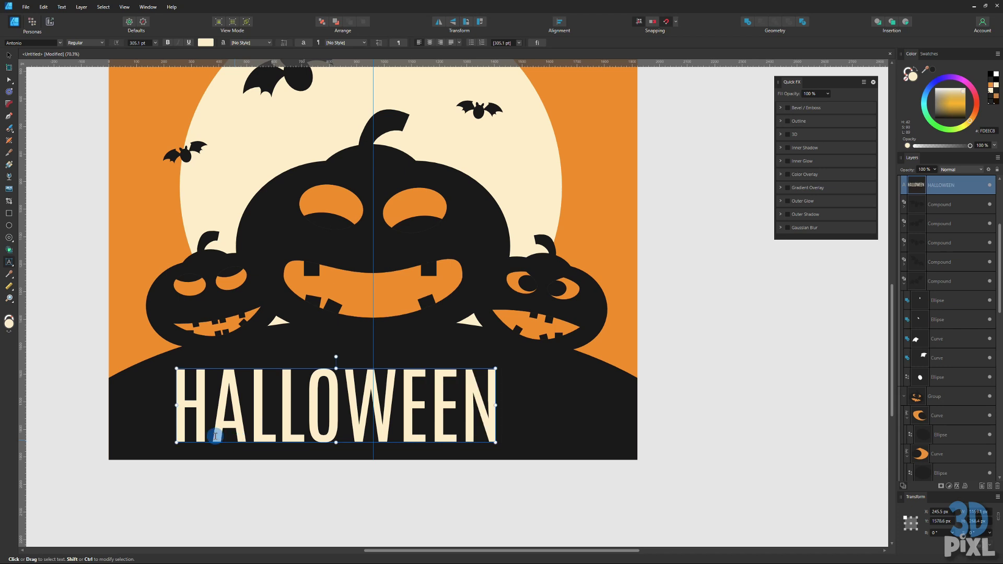
left_click(9, 55)
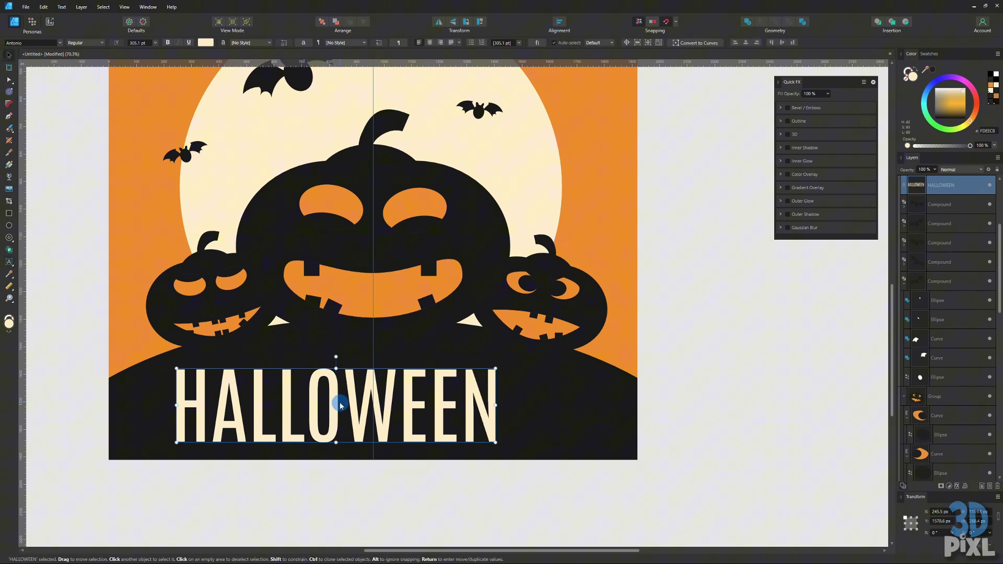
left_click_drag(341, 405, 378, 390)
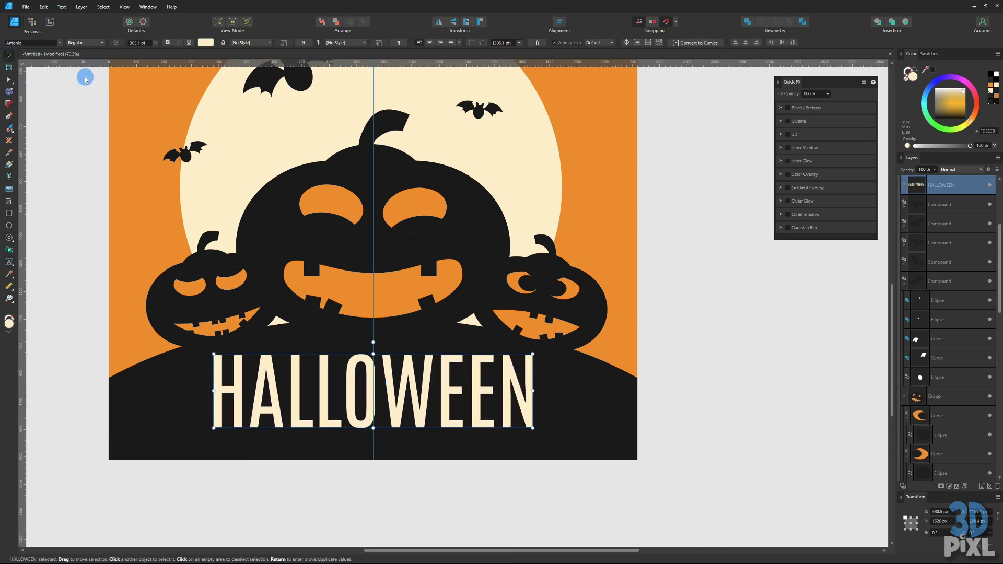
- Set HALLOWEEN in the ALIBI font, fill it with the sampled orange and shrink it
left_click(60, 43)
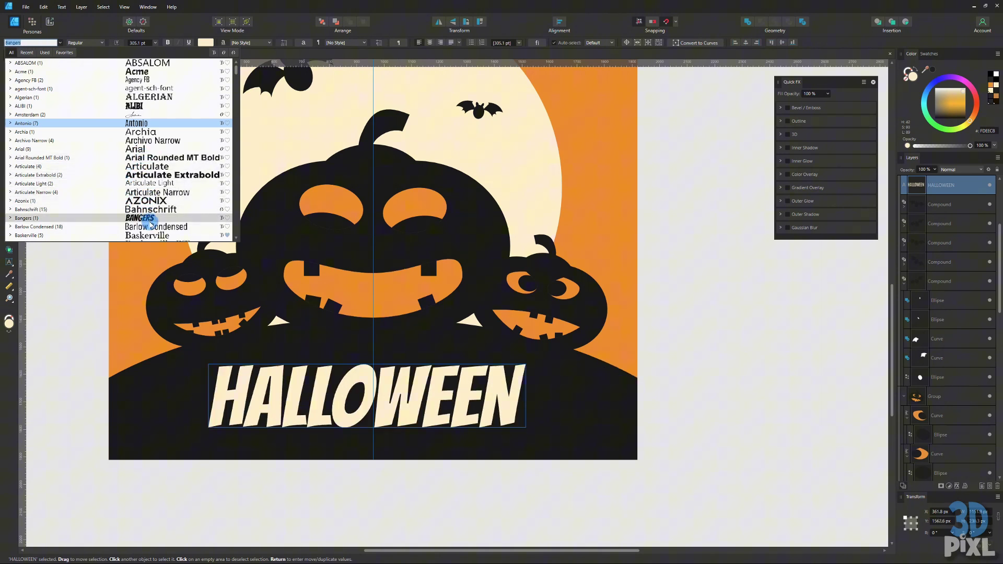
left_click(140, 106)
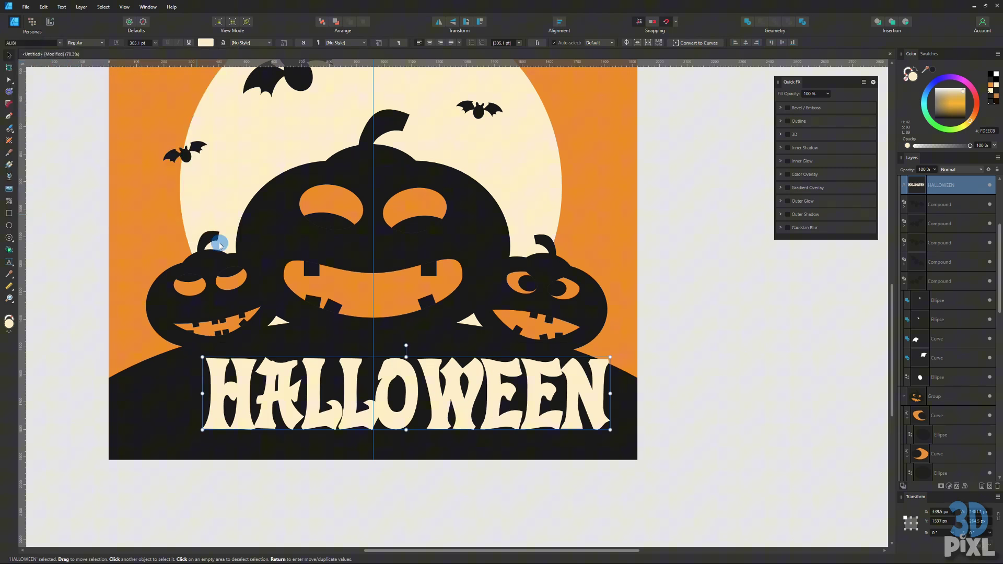
left_click_drag(609, 356, 534, 371)
left_click_drag(395, 399, 411, 388)
key("i")
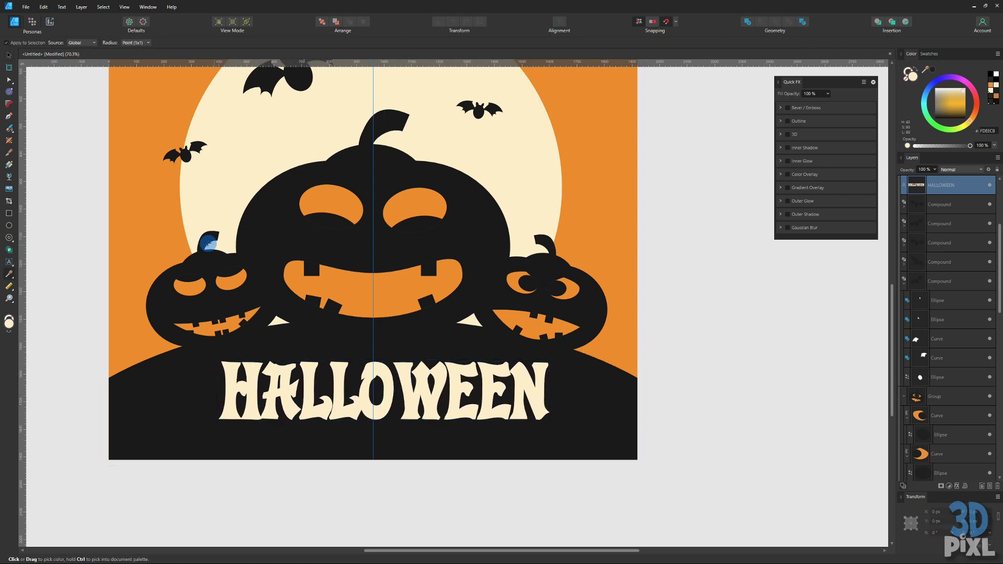
left_click(172, 243)
left_click(4, 43)
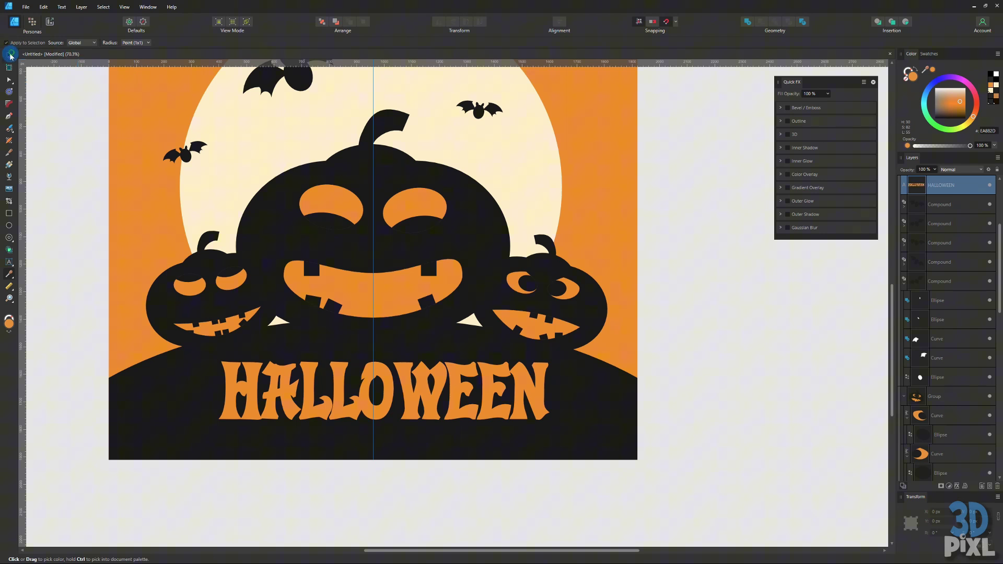
left_click(9, 55)
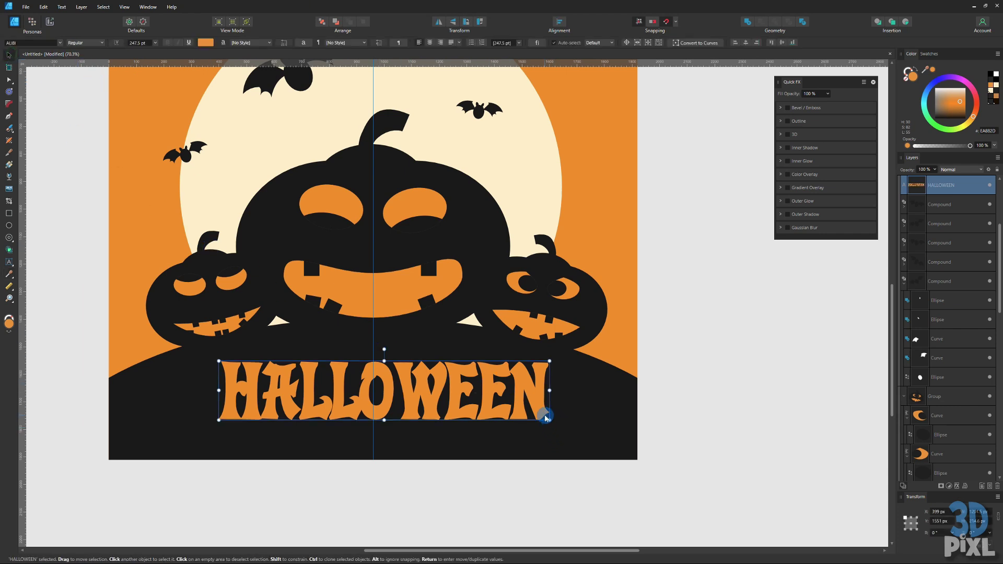
left_click_drag(546, 418, 443, 396)
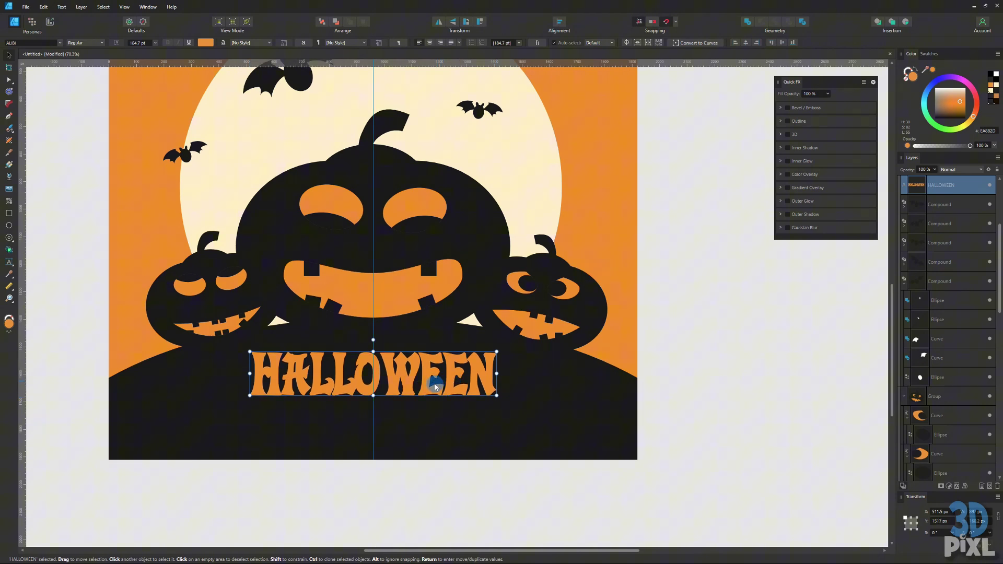
- Duplicate HALLOWEEN below itself and retype the copy as 'AFFINITY TRICK TREAT'
left_click_drag(435, 385, 437, 431)
double_click(437, 432)
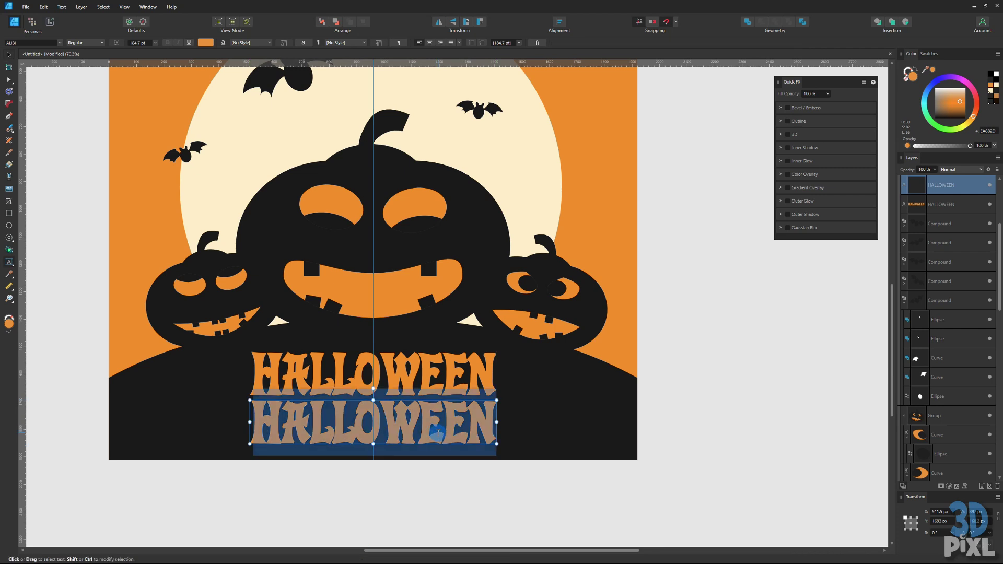
type("AFFINITY")
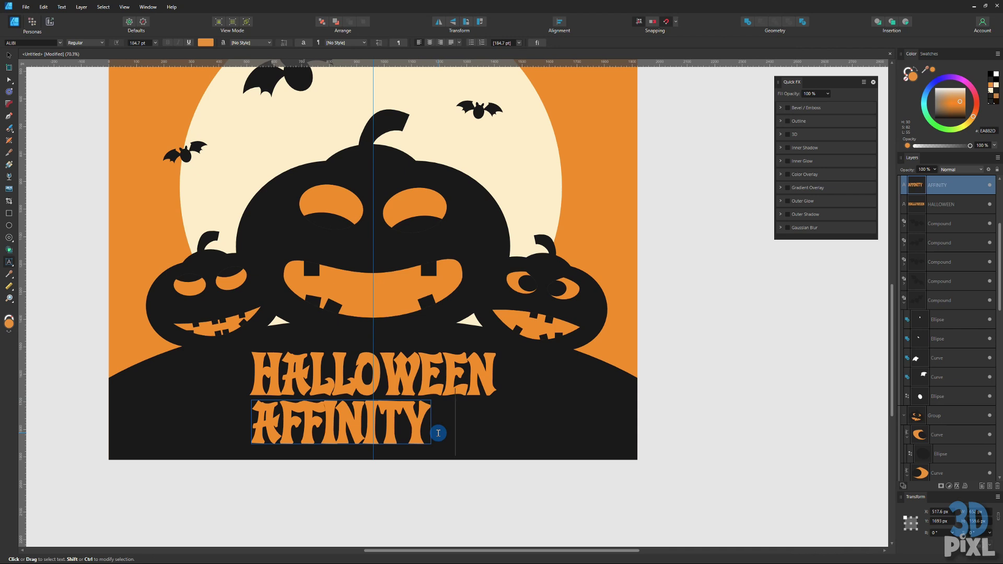
type(" TR")
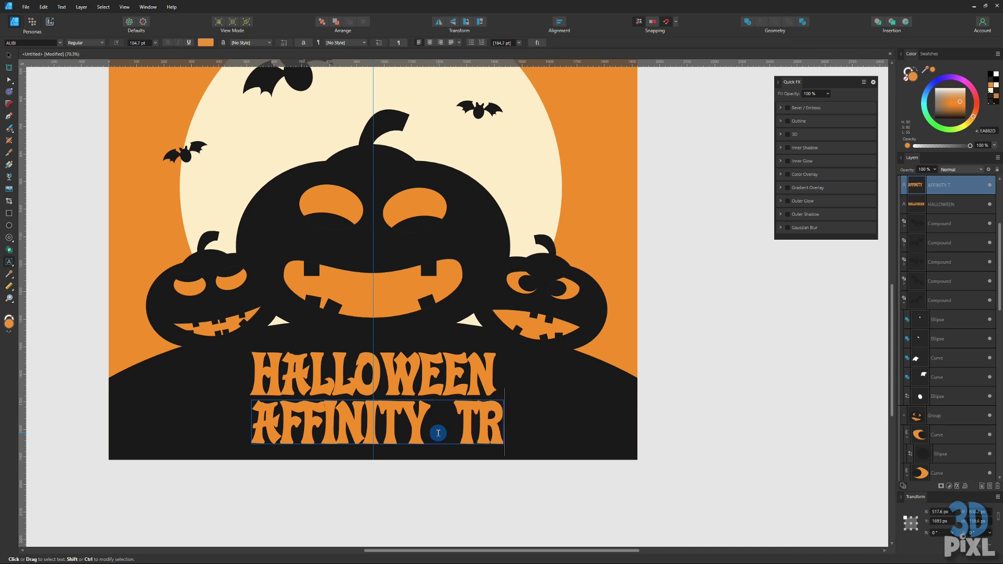
type("ICK")
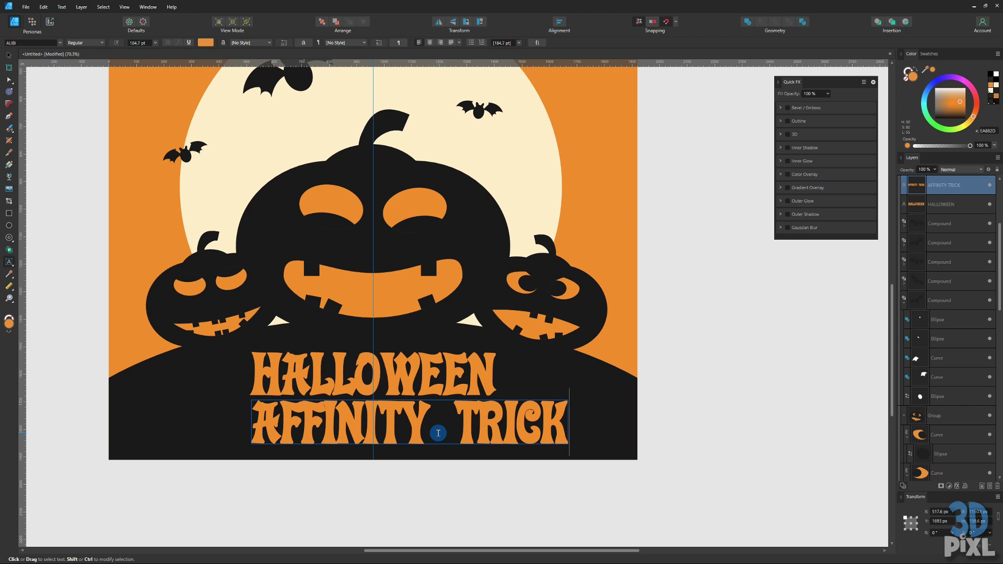
type(" TREAT")
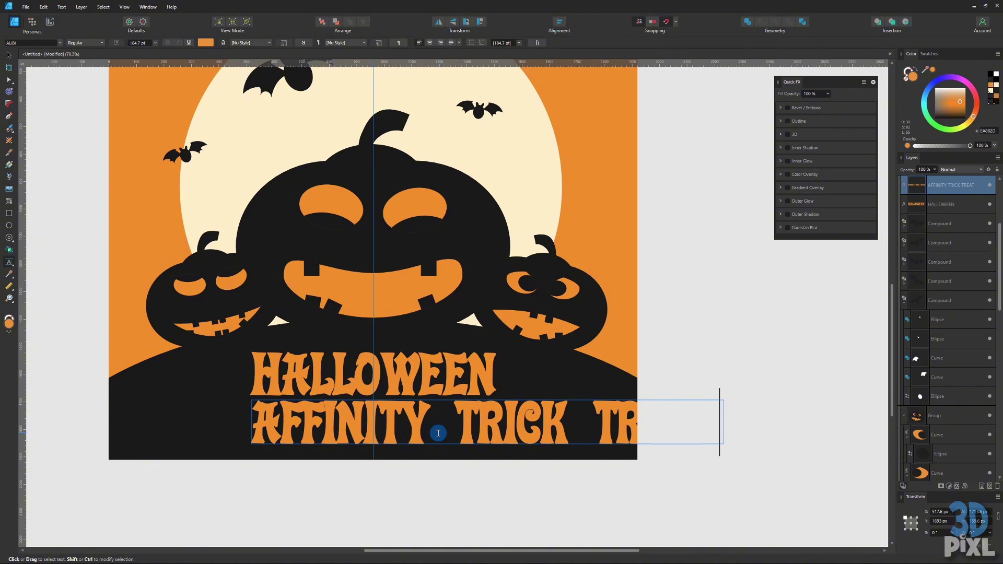
key("ctrl+a")
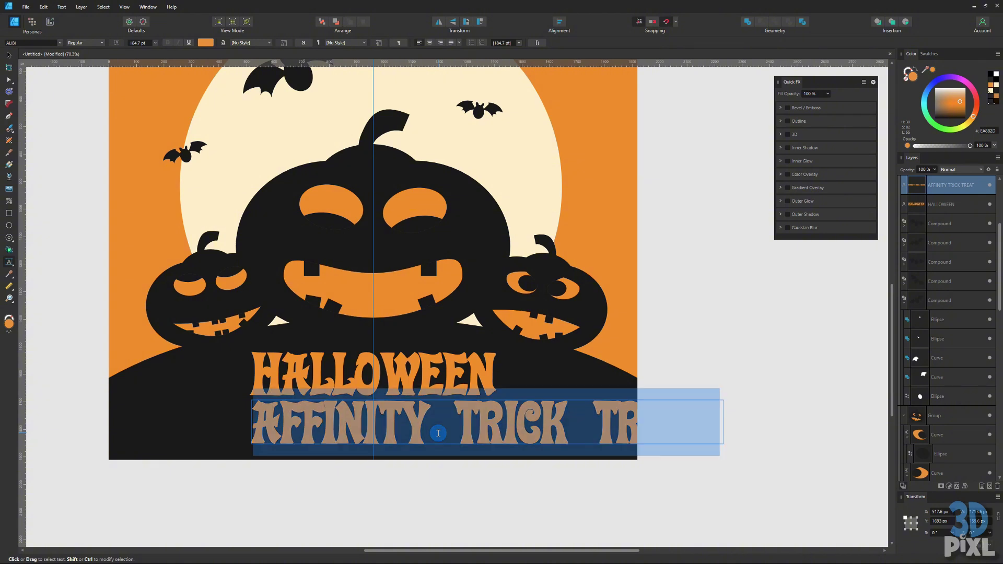
left_click(8, 57)
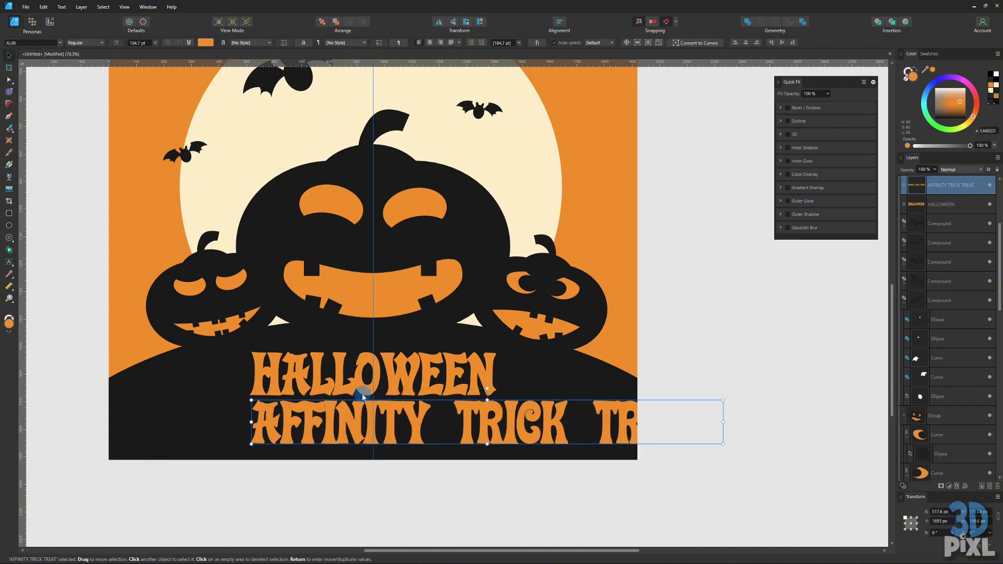
left_click_drag(395, 424, 293, 425)
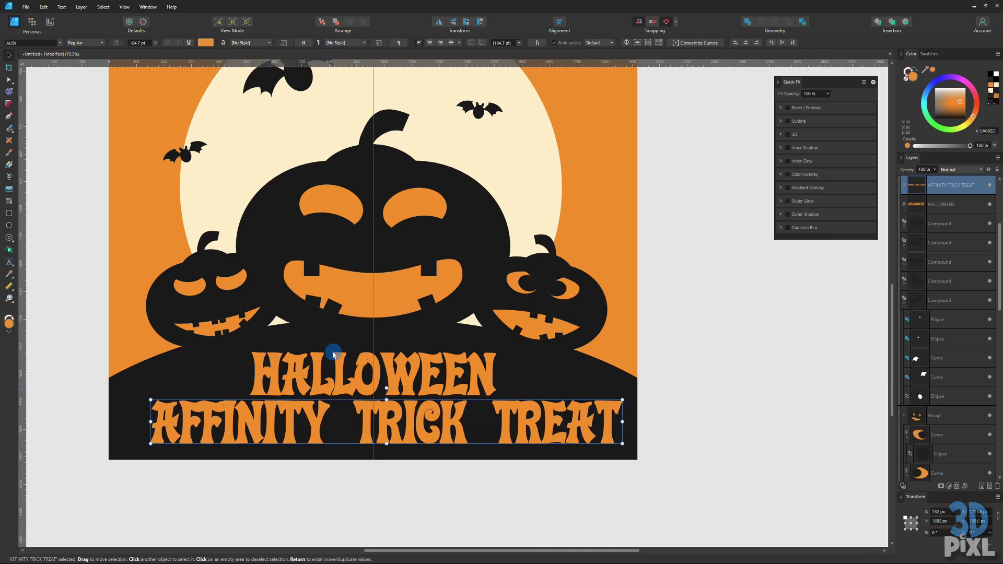
- Set the subtitle to Barlow Condensed Light, scale it down and centre it under HALLOWEEN
left_click(62, 45)
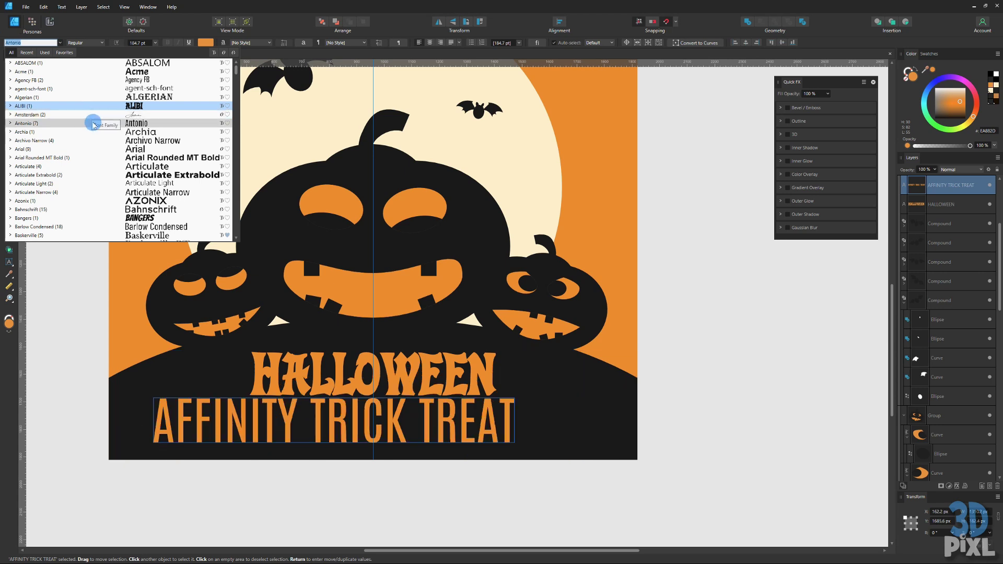
left_click(109, 228)
key("Return")
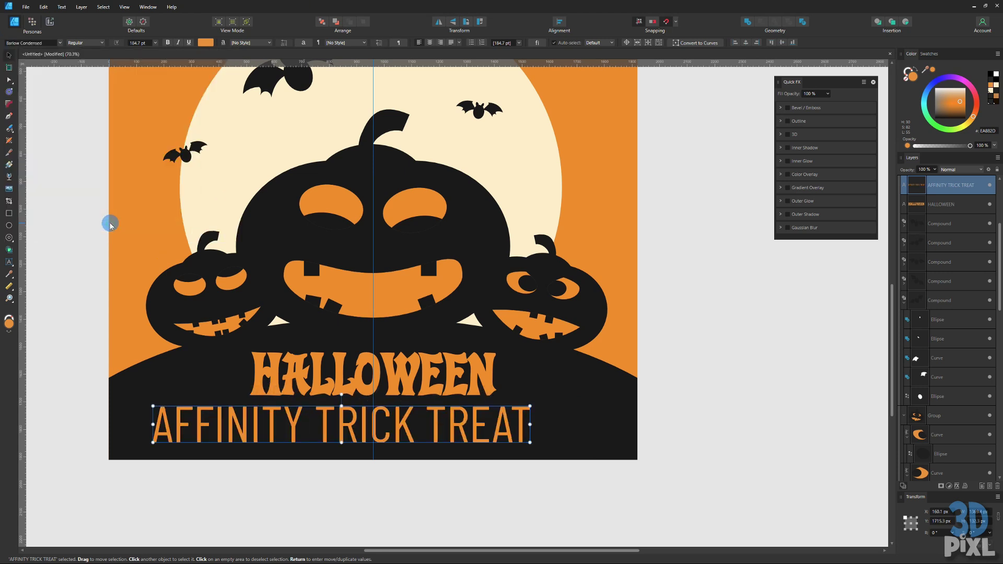
left_click(102, 43)
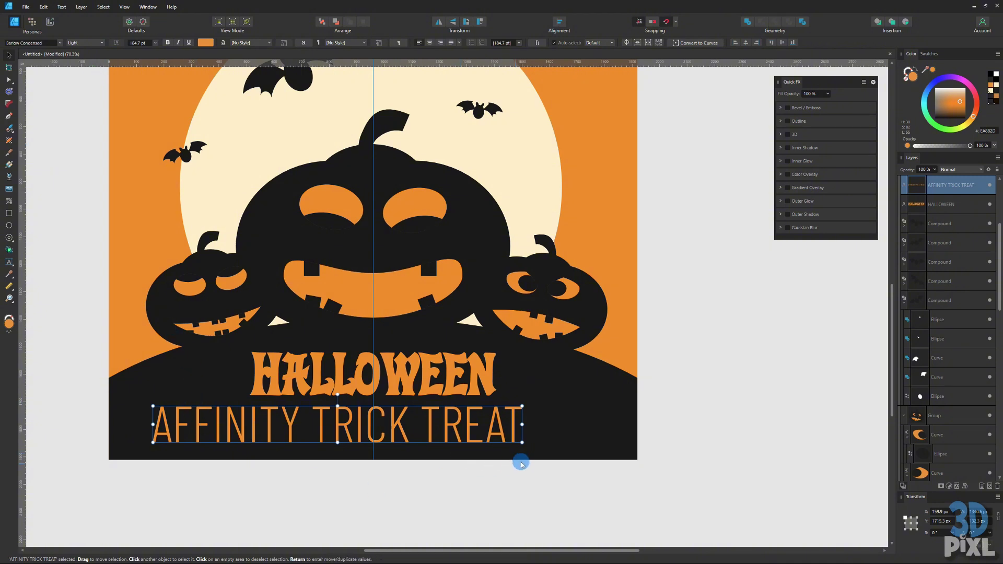
left_click_drag(521, 445, 414, 418)
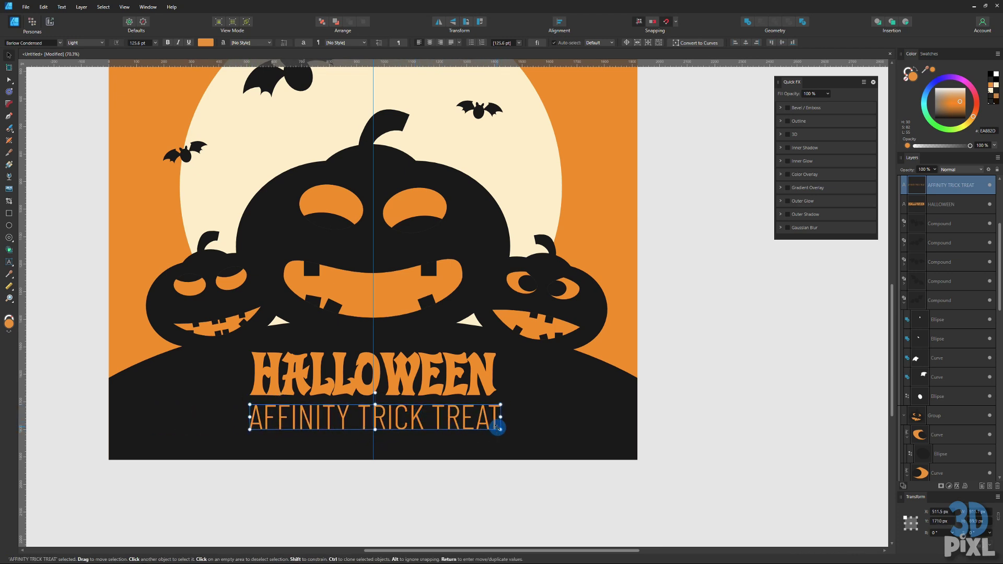
left_click_drag(502, 430, 443, 427)
left_click(316, 480)
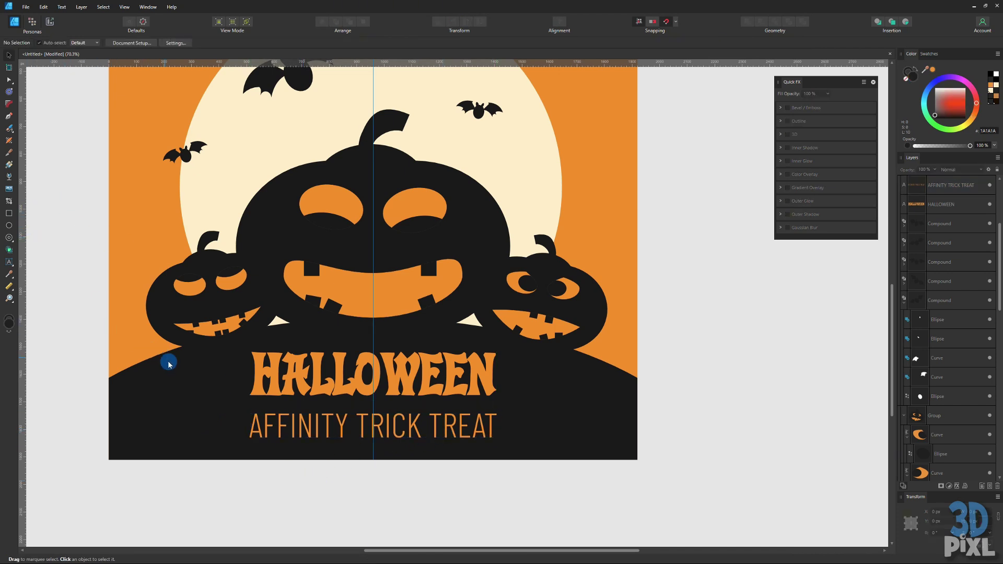
- Draw a straight Pen line under HALLOWEEN and give it an orange stroke
key("p")
left_click(239, 404)
left_click(518, 405)
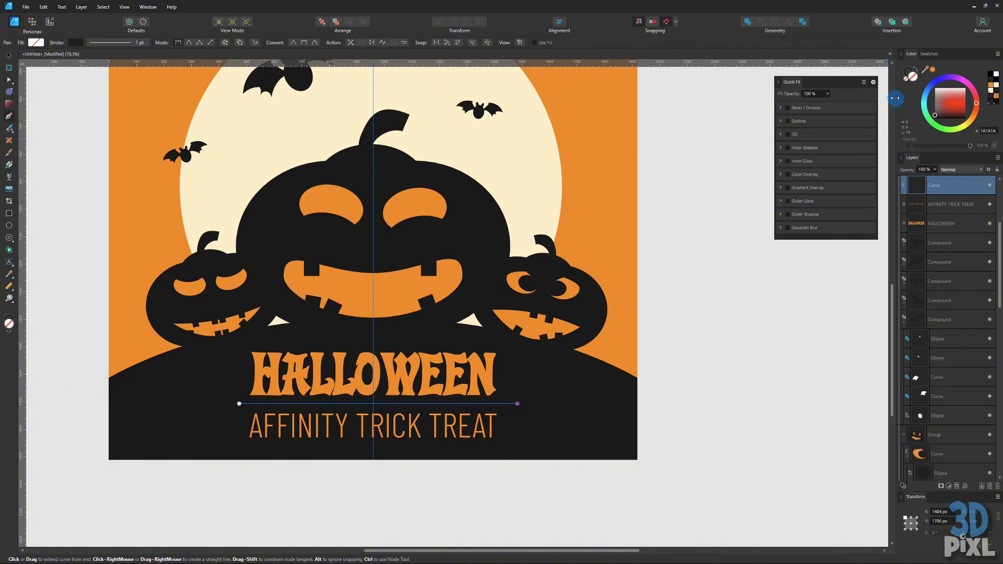
left_click(913, 74)
left_click(931, 71)
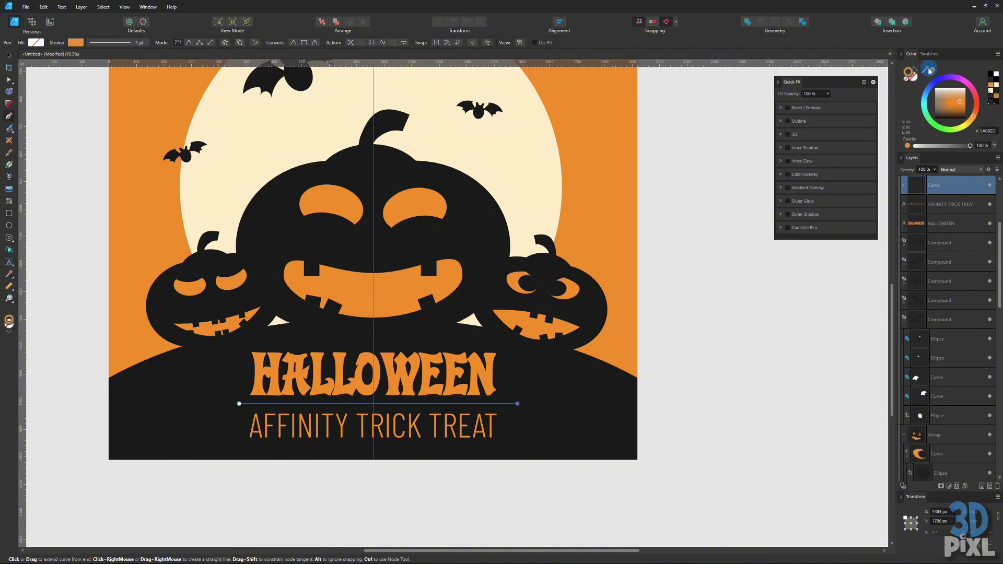
- Widen the line's middle with the Stroke Width Tool so both ends taper
left_click(9, 55)
left_click(82, 155)
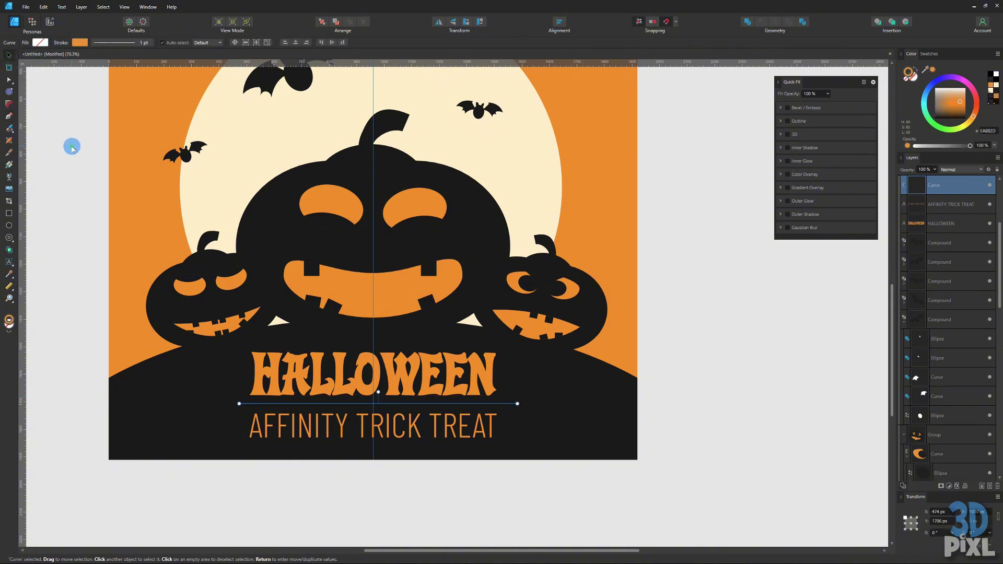
left_click(298, 403)
scroll(298, 403, "up", 3)
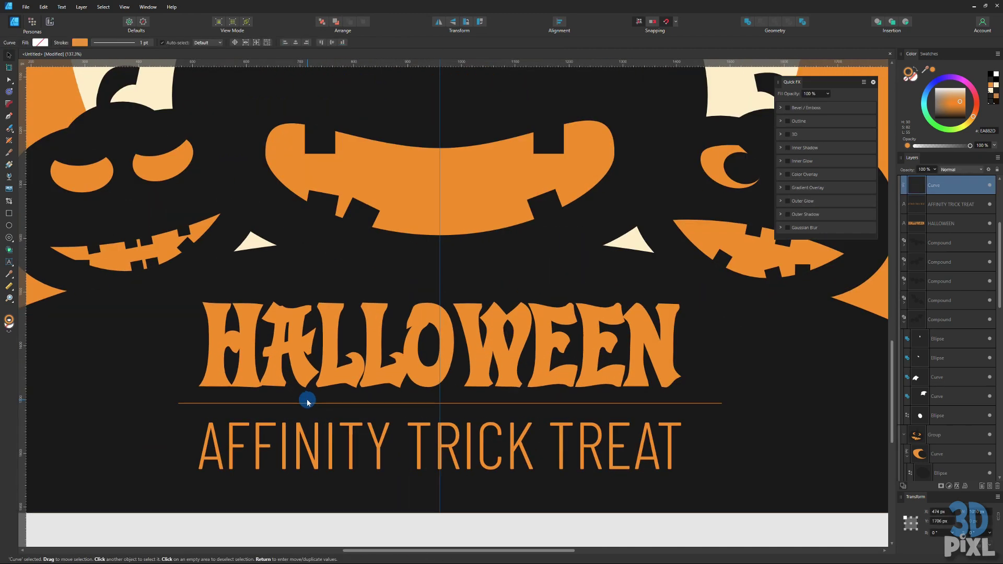
left_click(8, 140)
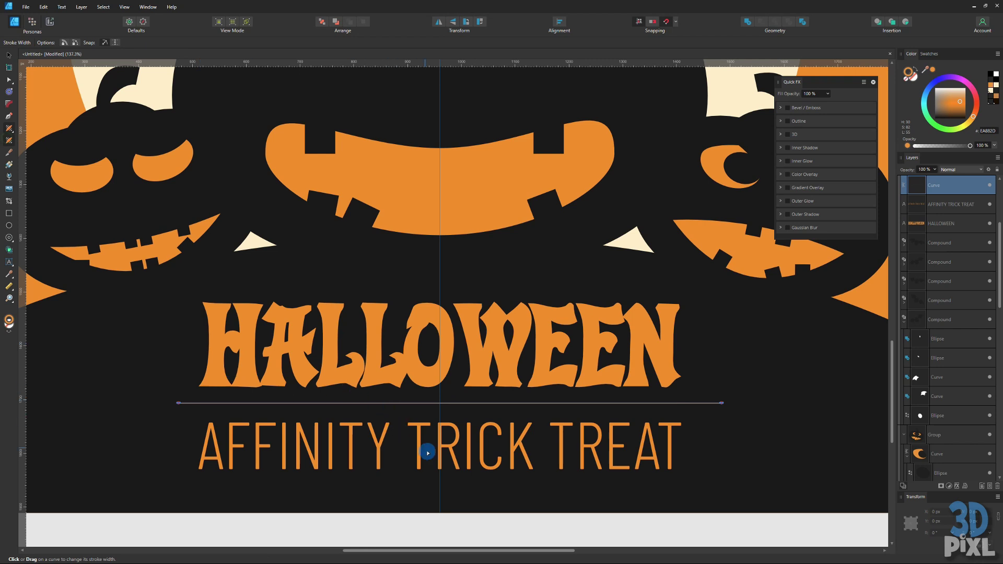
left_click_drag(440, 403, 437, 410)
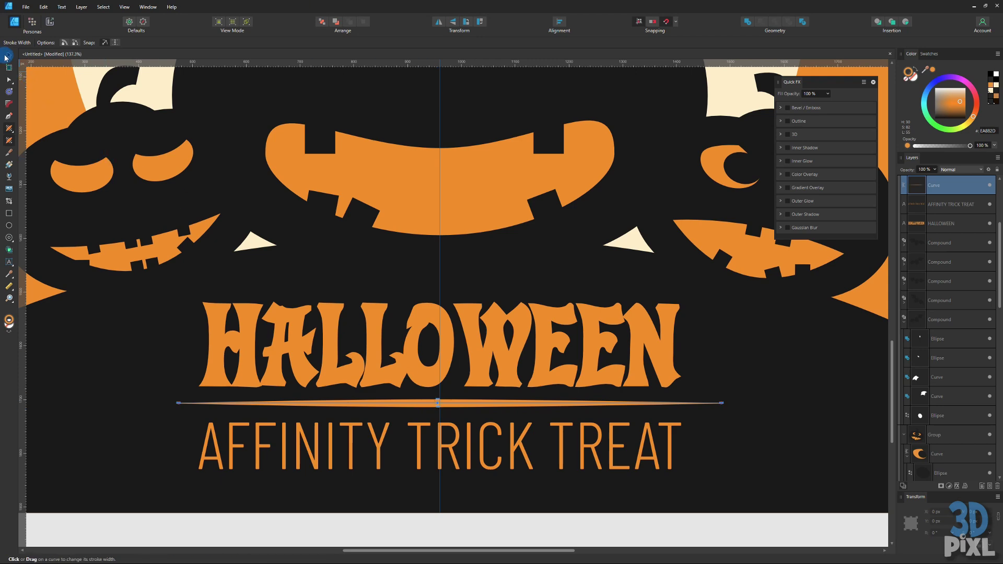
left_click(8, 55)
scroll(219, 275, "down", 5)
key("ctrl+d")
left_click_drag(430, 309, 516, 432)
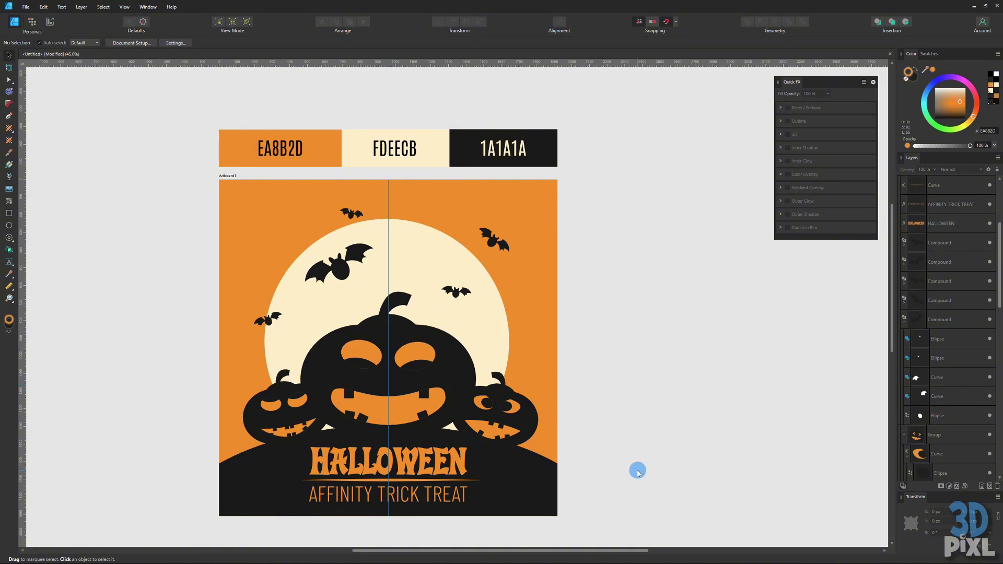
- Enlarge the cream moon and move it up to the poster's centre
left_click(456, 230)
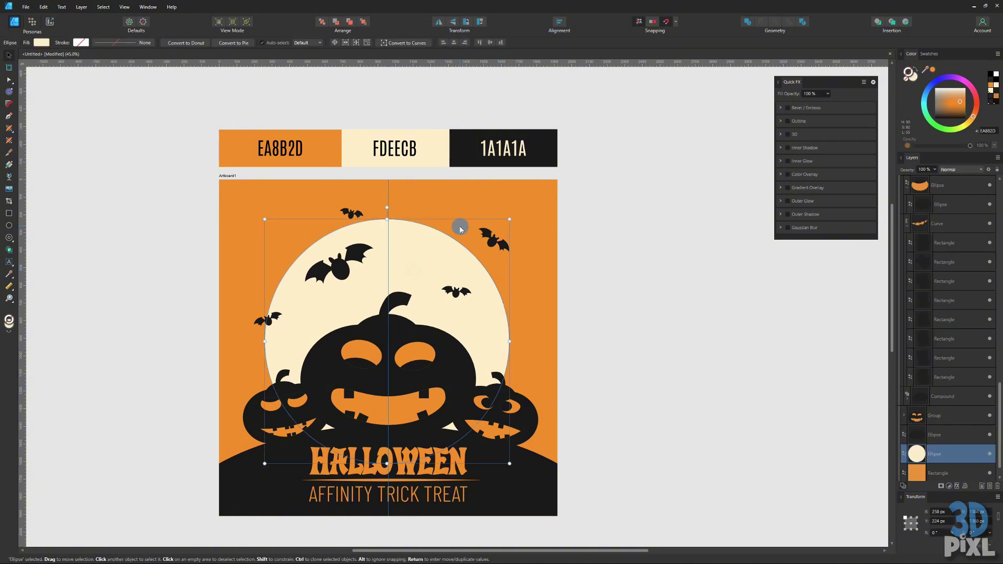
left_click_drag(509, 219, 536, 193)
left_click_drag(487, 302, 483, 301)
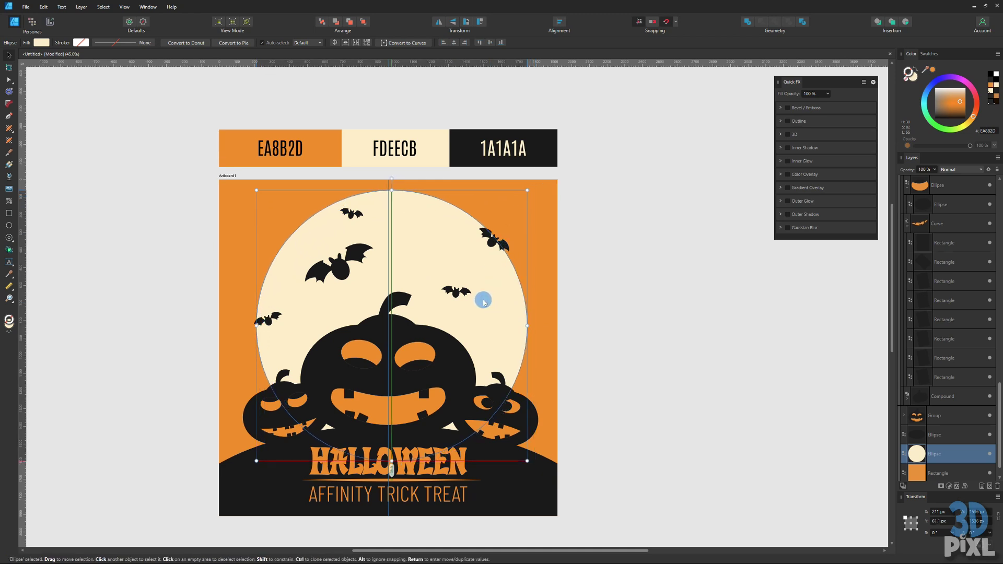
left_click(656, 334)
scroll(616, 370, "down", 2)
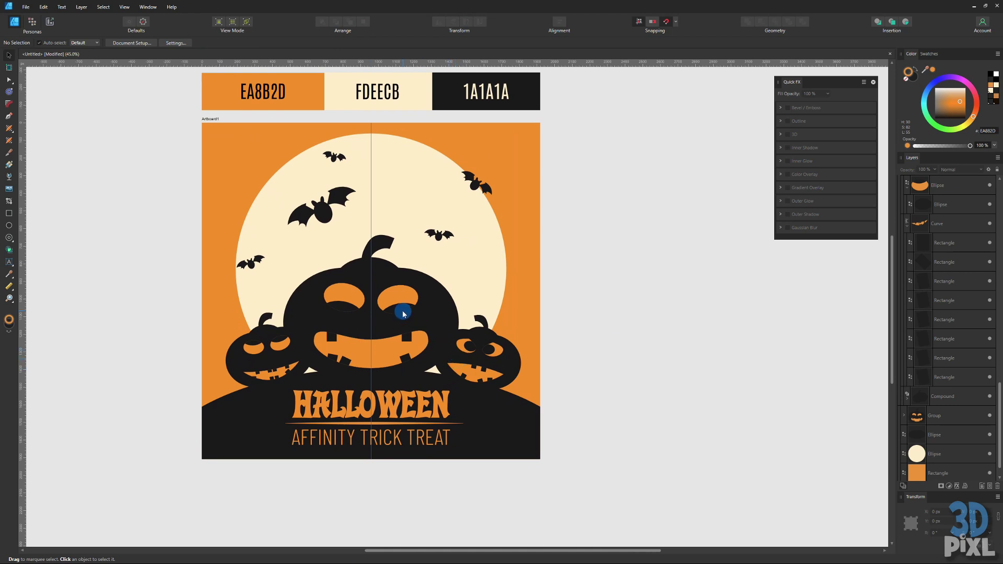
- Try tilting the pumpkin group, undo the tilt, and reselect the moon
left_click(404, 312)
left_click_drag(373, 217, 381, 218)
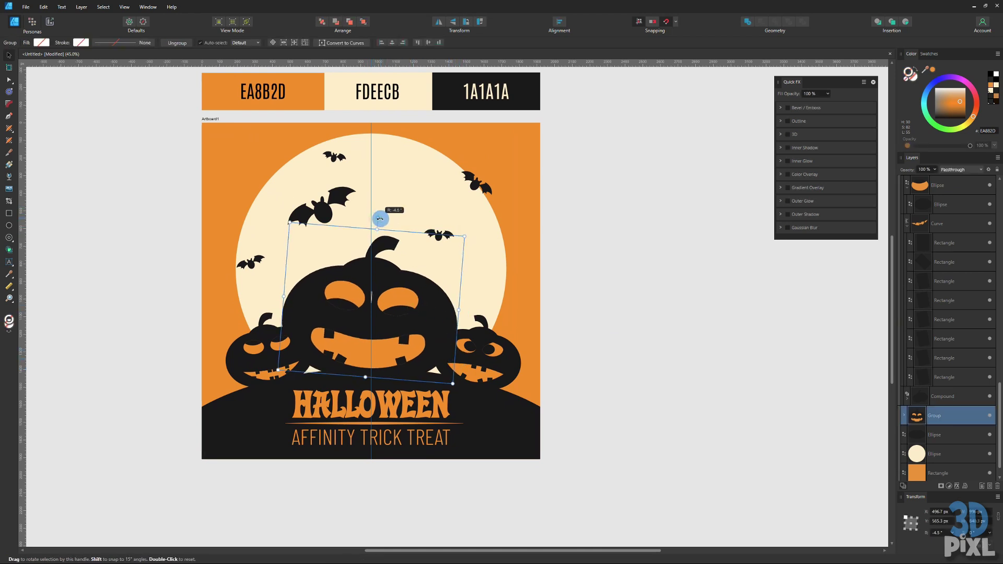
key("ctrl+z")
left_click(625, 355)
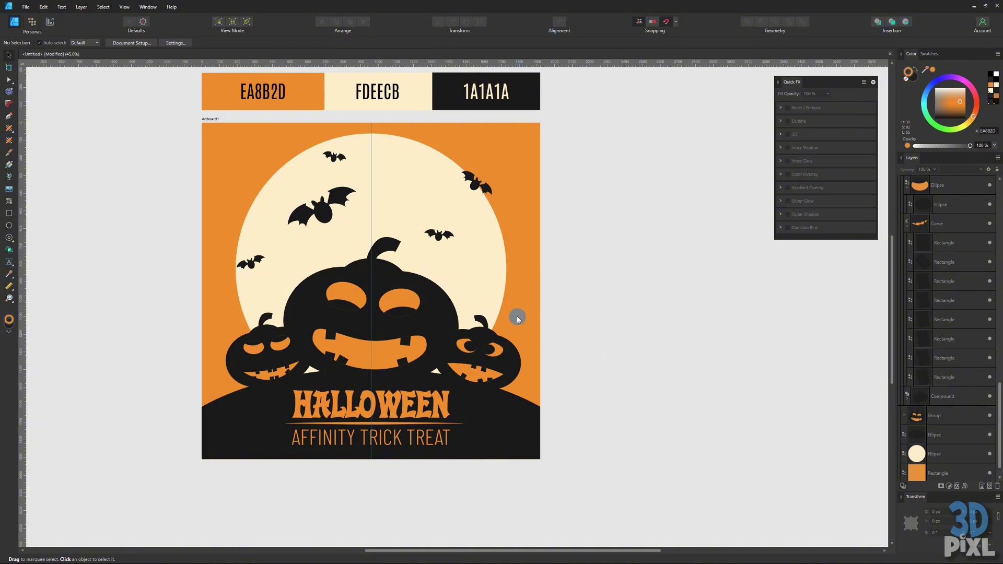
left_click(424, 184)
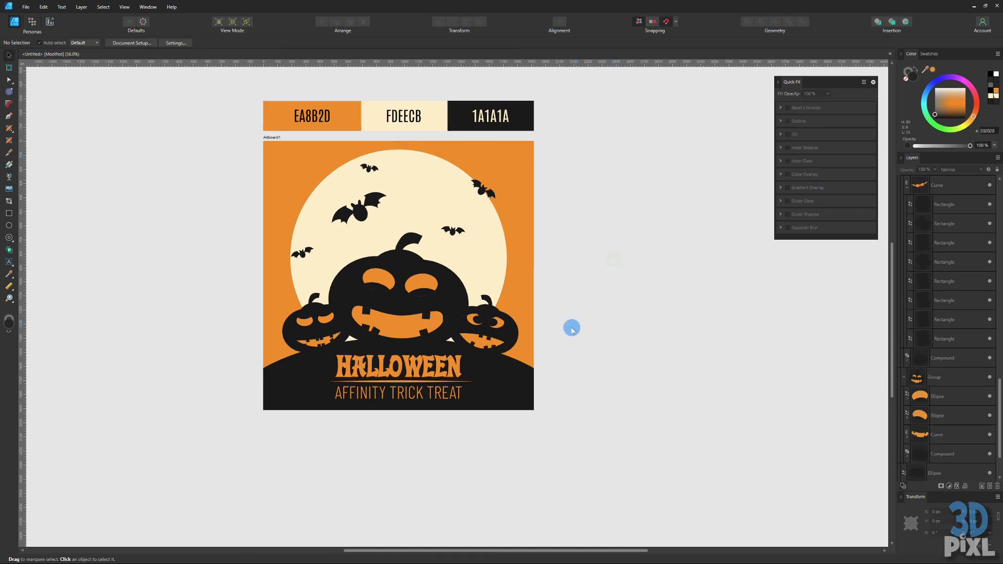
scroll(528, 448, "up", 2)
scroll(460, 405, "up", 2)
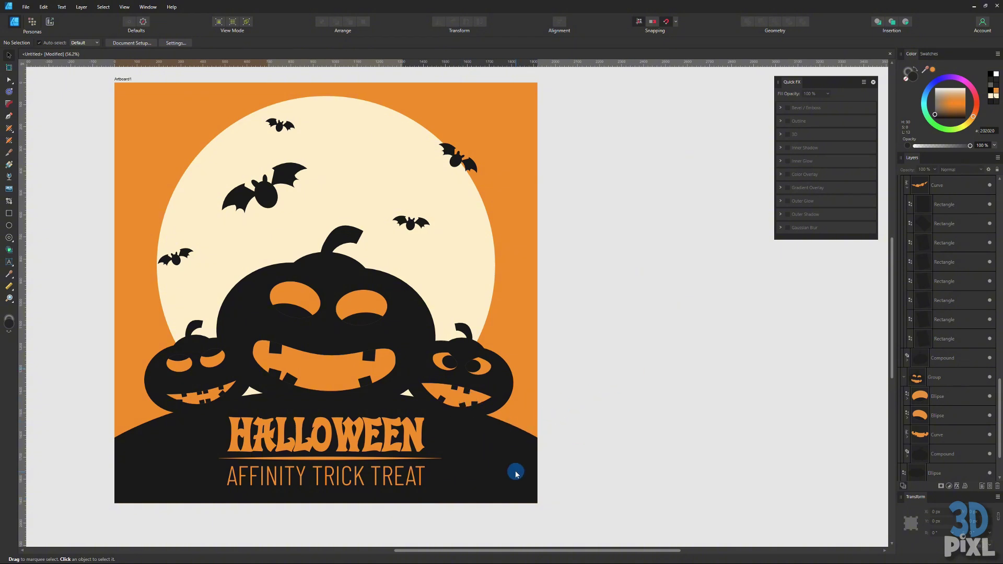
- Nudge the pumpkins up and drag the dark hill's top edge up to make it taller
left_click(326, 415)
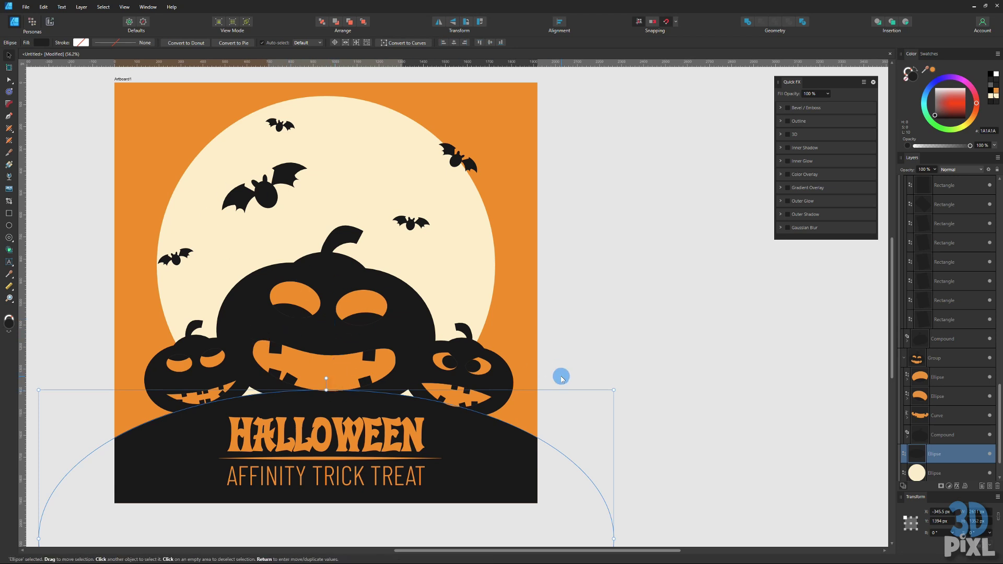
left_click(597, 434)
left_click_drag(595, 442, 128, 109)
key("shift+Up")
key("shift+Up")
key("shift+Up")
key("shift+Up")
key("shift+Up")
key("shift+Up")
key("shift+Up")
key("shift+Up")
key("shift+Up")
key("shift+Up")
- Raise the title group and pull the top-edge bat down and left inside the poster
key("shift+Up")
key("shift+Up")
key("shift+Up")
key("shift+Up")
key("shift+Up")
key("shift+Up")
key("shift+Up")
left_click(345, 398)
left_click_drag(328, 388, 332, 350)
left_click(567, 369)
left_click_drag(488, 528, 161, 385)
key("shift+Up")
key("shift+Up")
key("shift+Up")
key("shift+Up")
key("shift+Up")
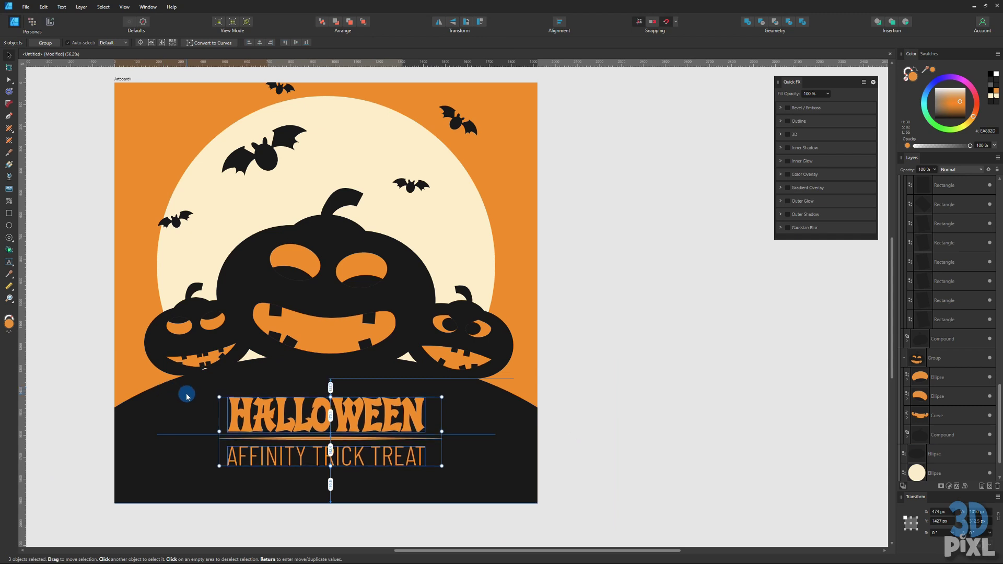
left_click(611, 236)
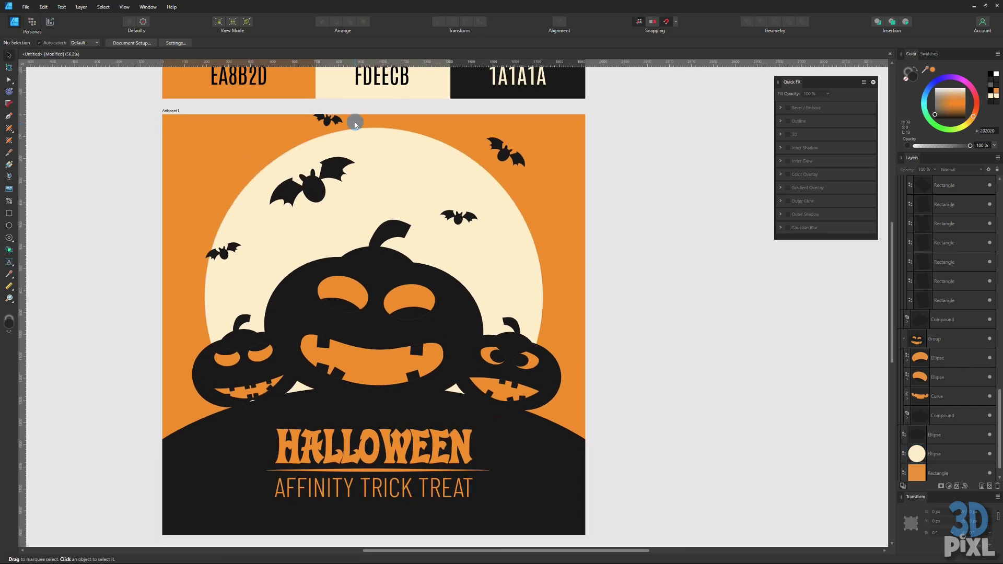
left_click_drag(329, 116, 232, 153)
- Deselect the bat by clicking an empty spot on the poster
left_click(586, 208)
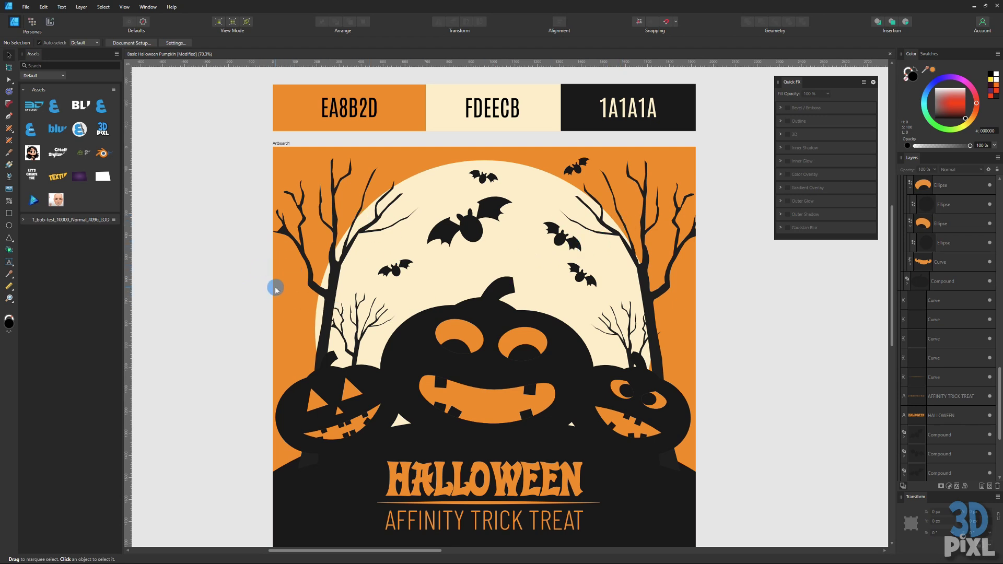
- Inspect the nodes of the left bare tree and the small right tree
left_click(286, 230)
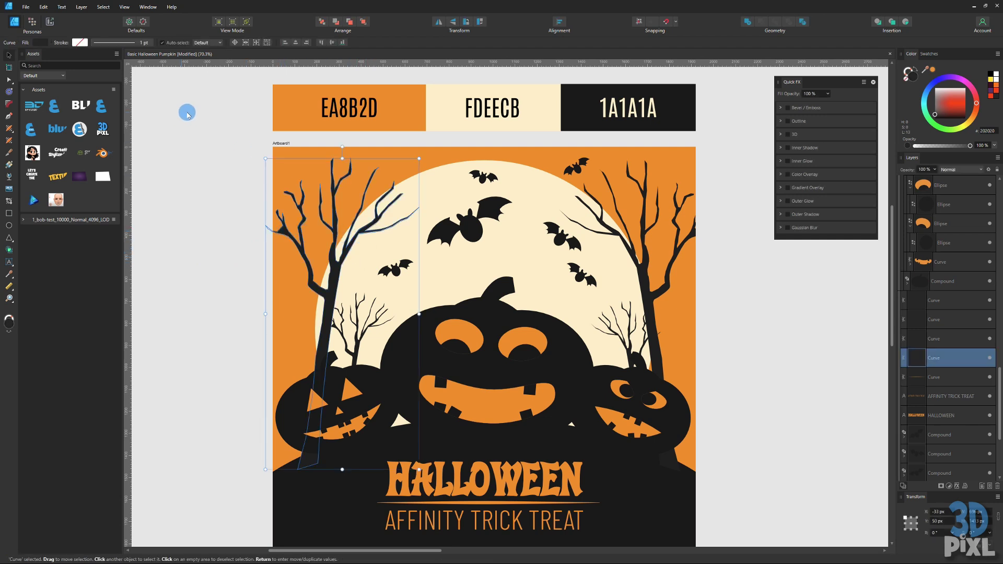
left_click(8, 79)
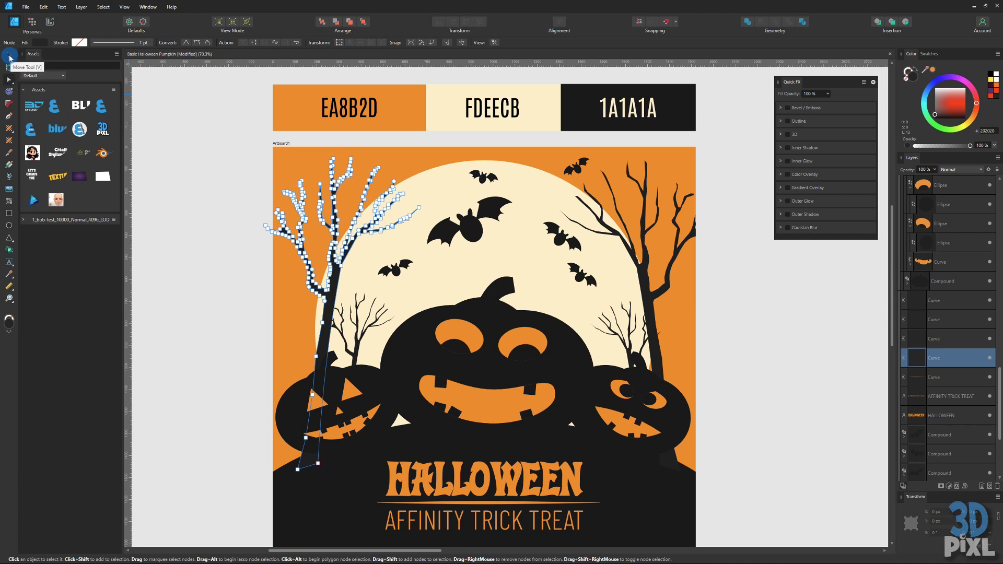
left_click(9, 56)
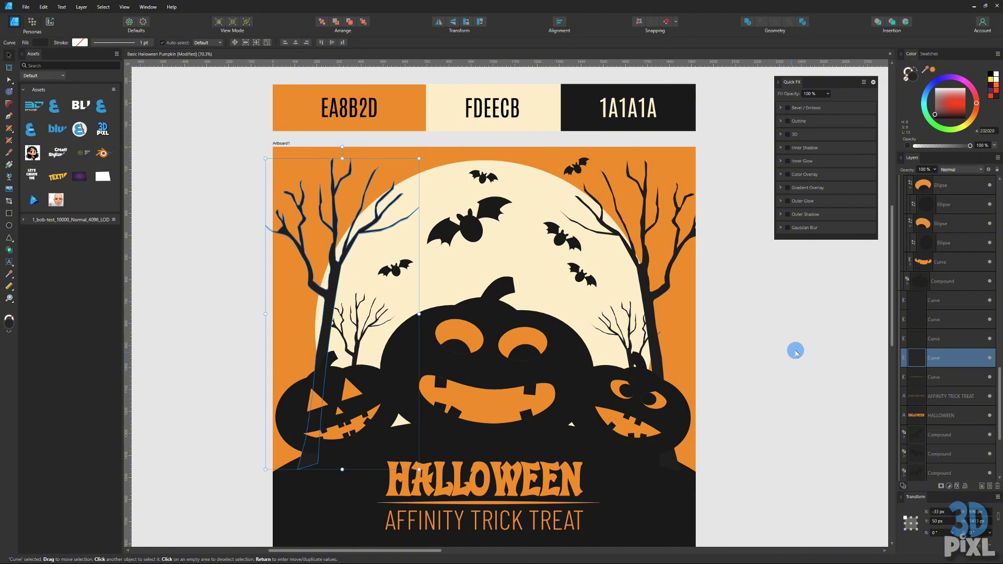
left_click(781, 331)
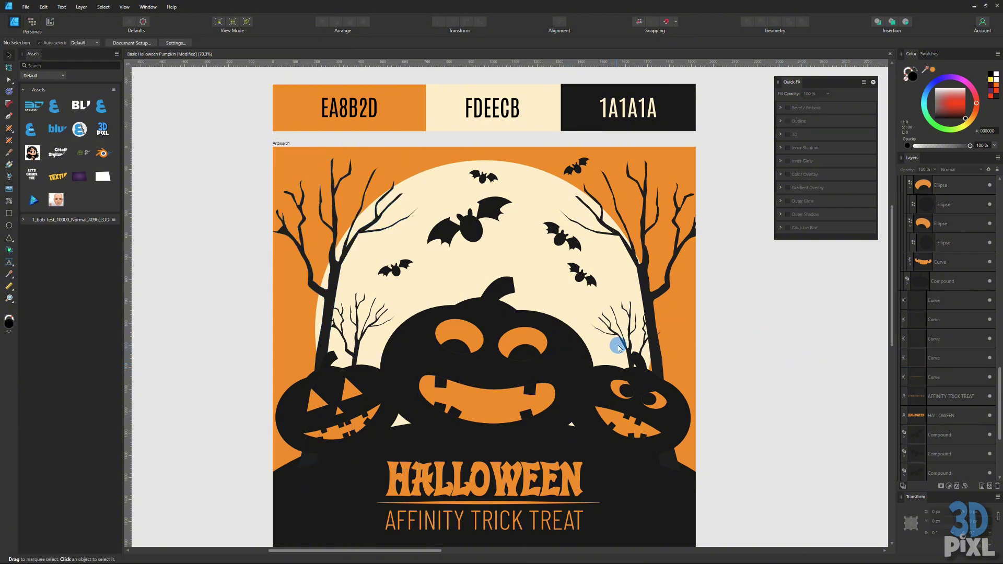
left_click(624, 345)
key("a")
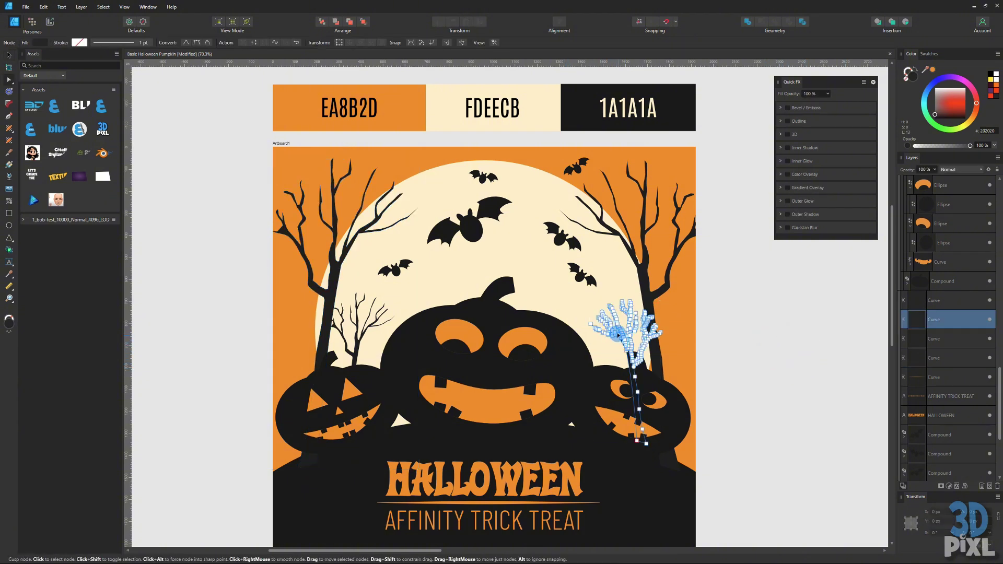
left_click(7, 56)
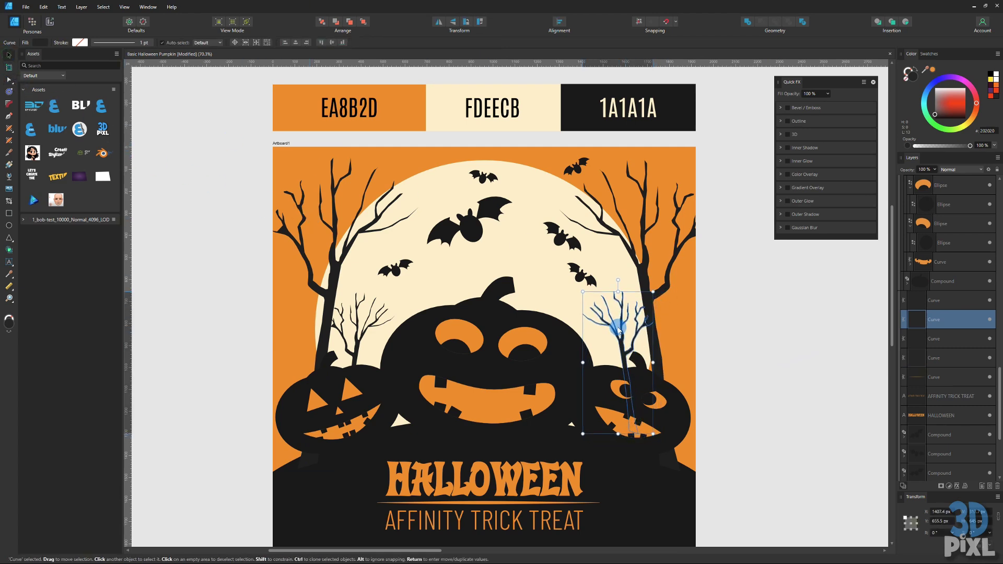
left_click(761, 333)
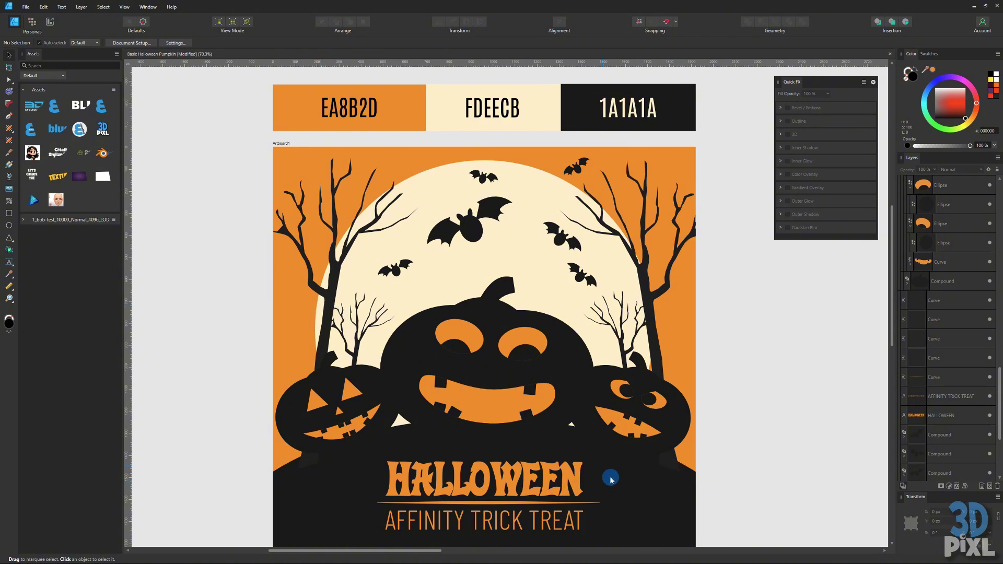
- Nudge the tall right tree slightly down-left and sample its colour, 1A1A1A
left_click(671, 462)
left_click(678, 453)
left_click_drag(679, 453, 677, 455)
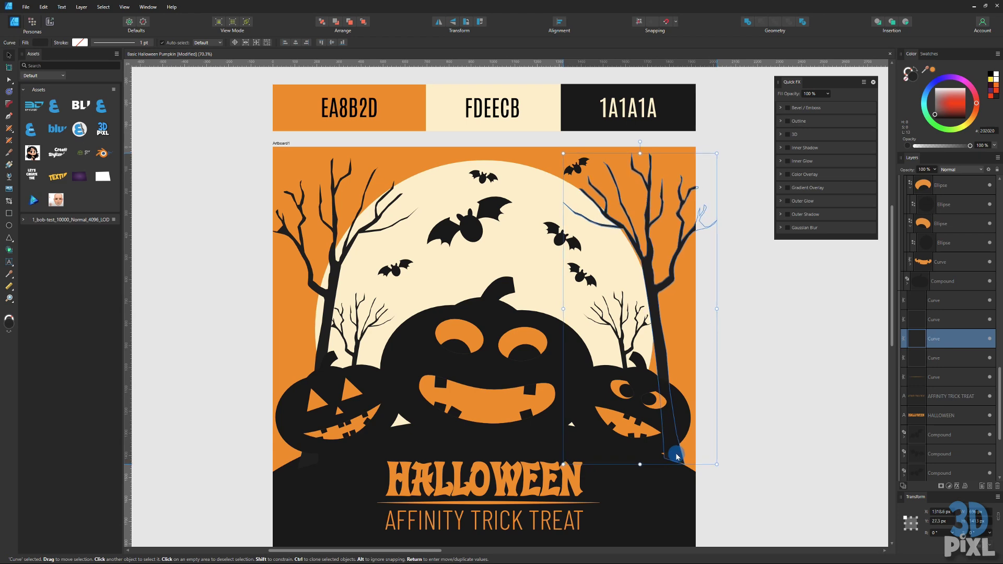
key("i")
left_click(670, 494)
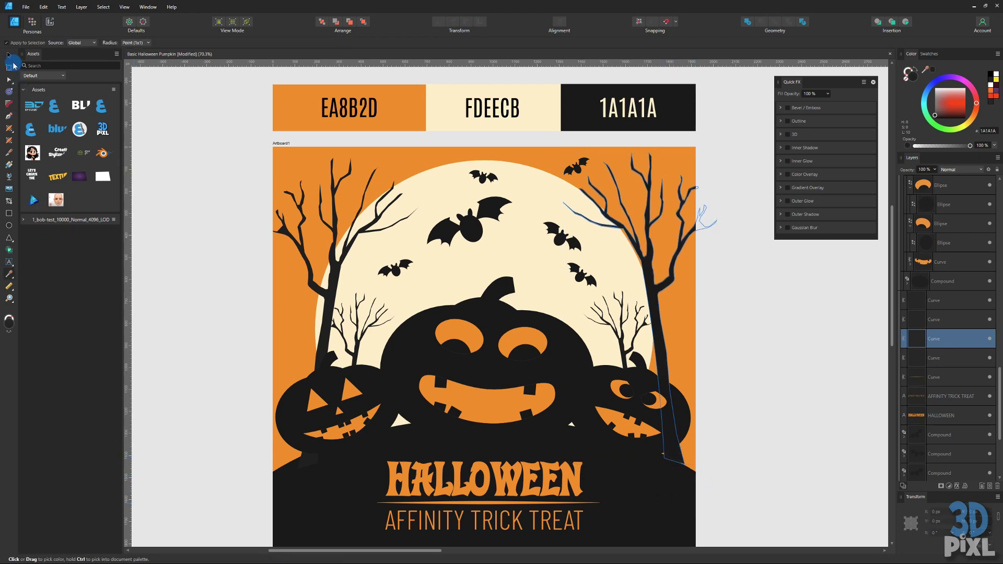
left_click(10, 66)
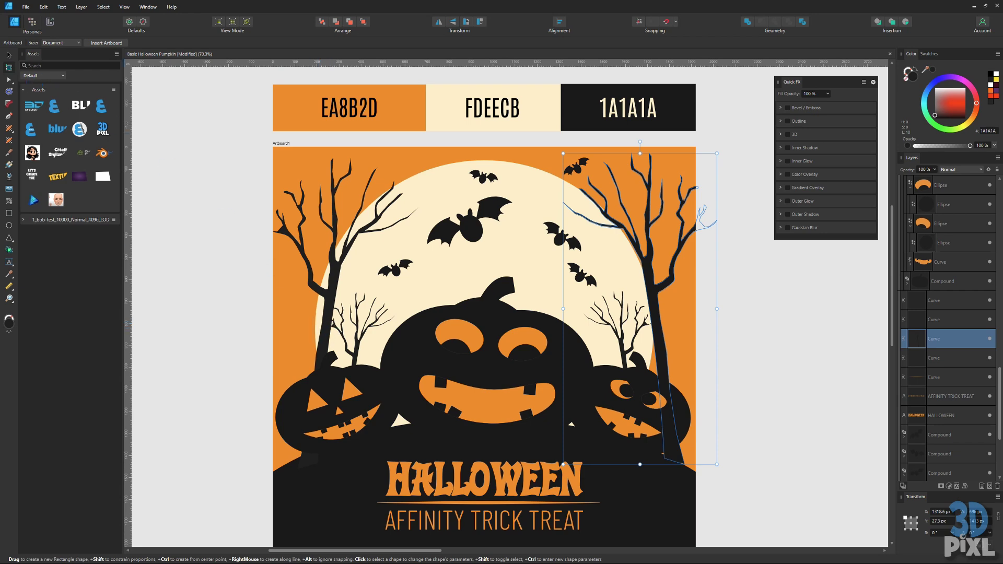
- Sample the left tree's colour 202020 to compare against 1A1A1A, then recheck the tall right tree
left_click(8, 55)
left_click(329, 319)
left_click(303, 421)
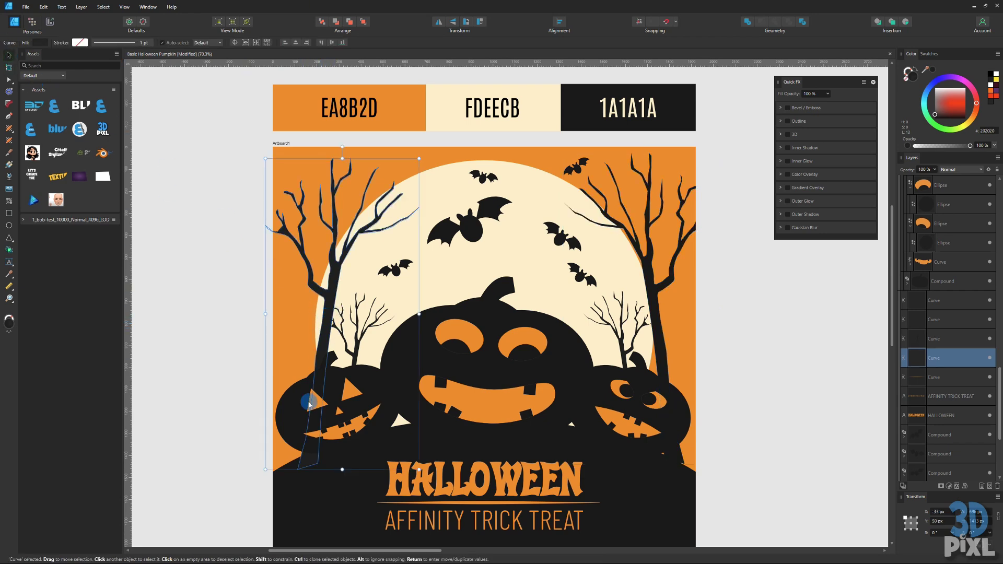
key("i")
left_click(316, 518)
left_click(55, 128)
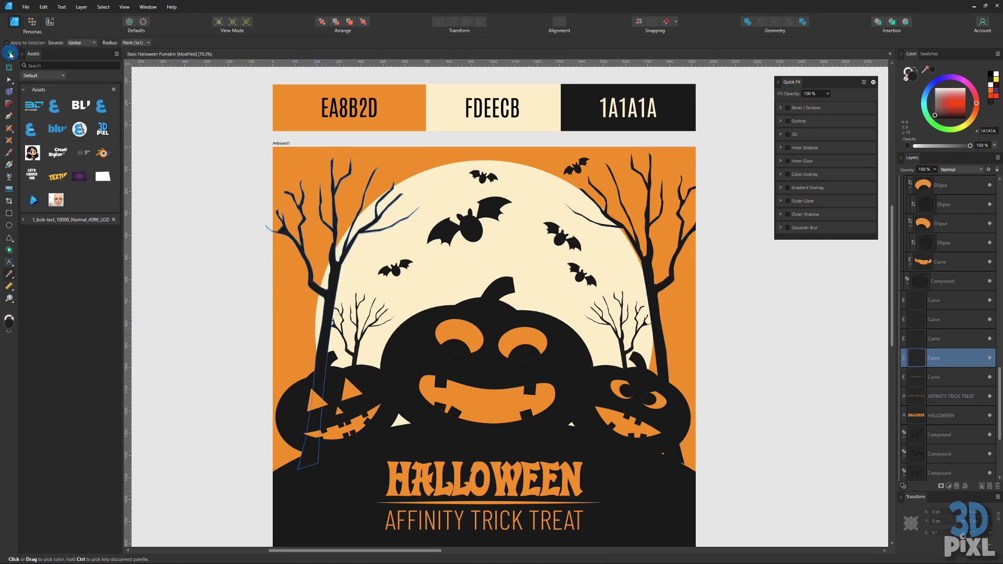
left_click(9, 55)
left_click(264, 302)
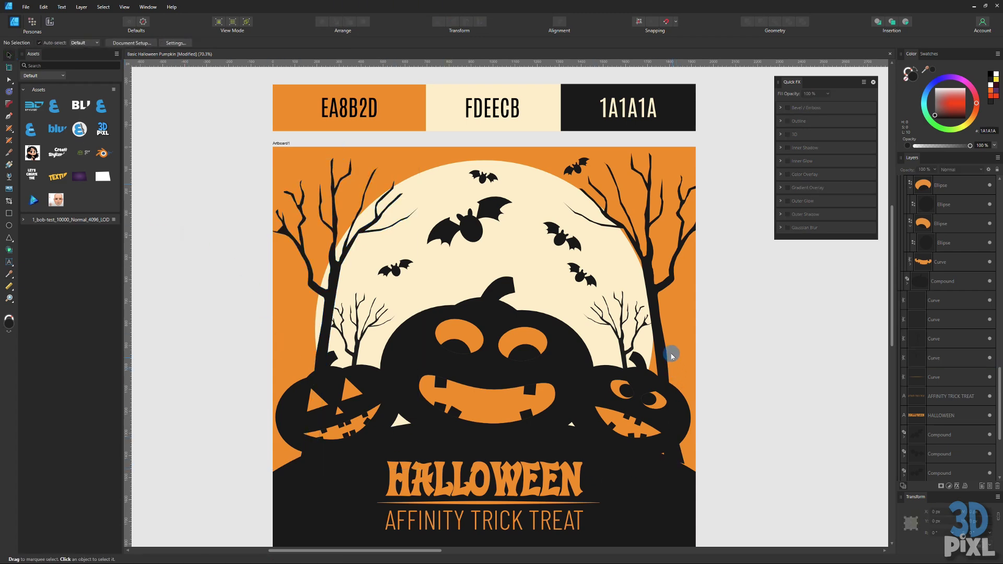
left_click(661, 340)
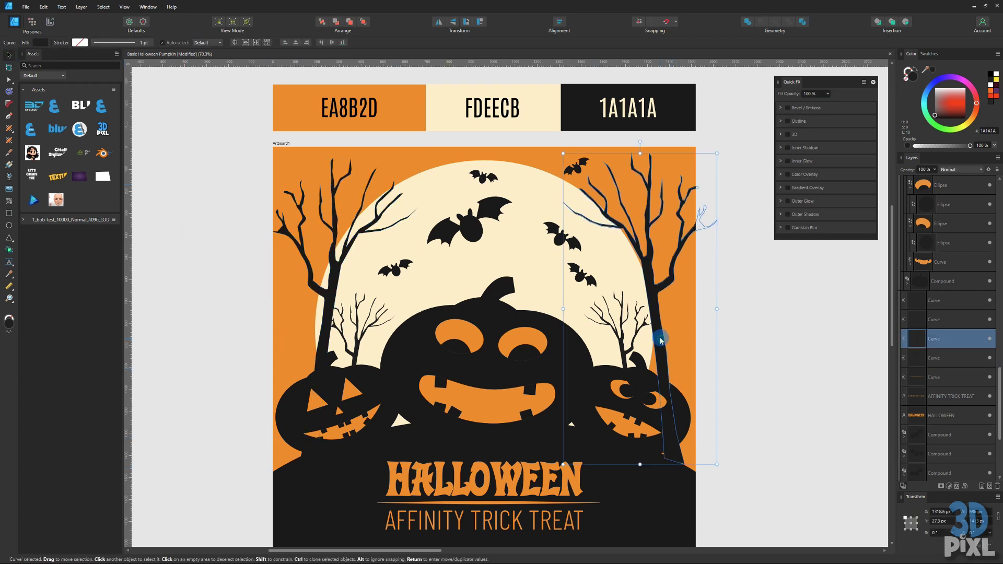
left_click(741, 372)
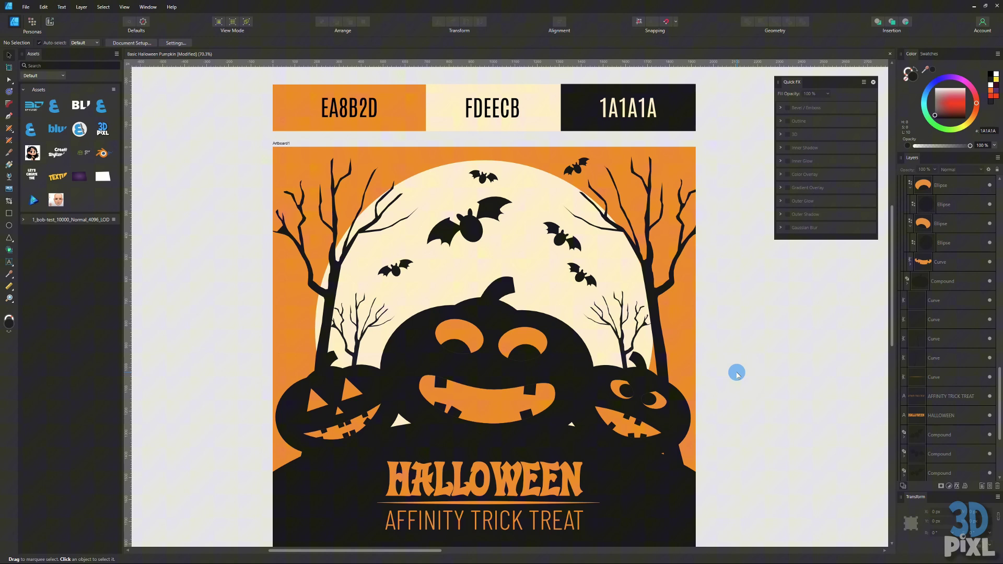
left_click(662, 364)
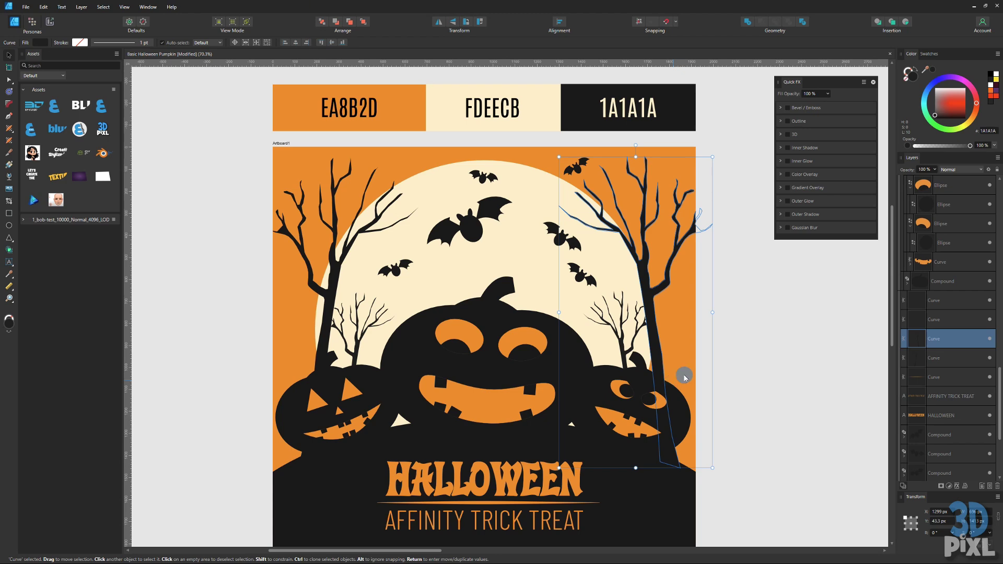
left_click(192, 327)
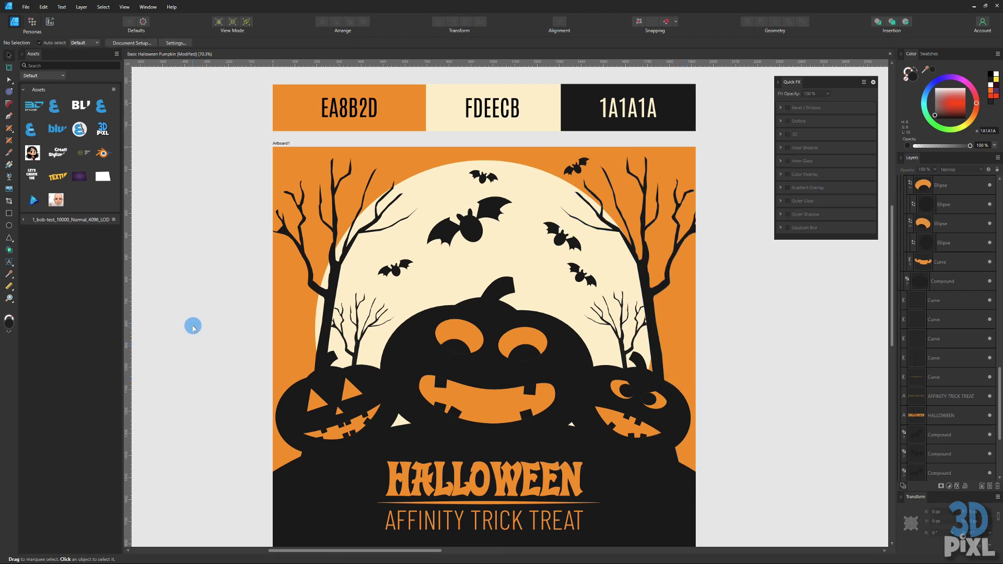